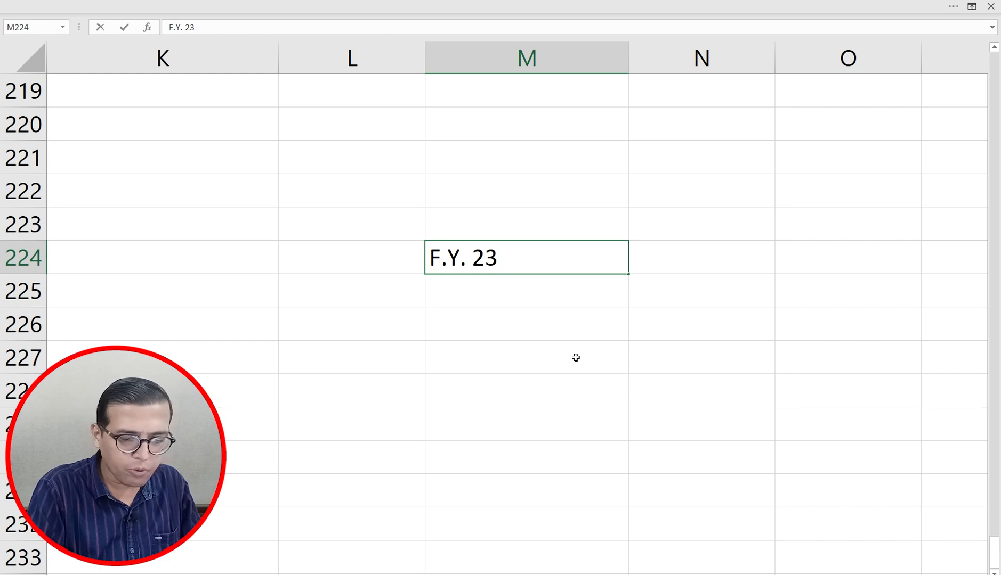
# Step: Complete the 'F.Y. 23-24' heading in M224 and make it bold and underlined
pyautogui.write('-24')
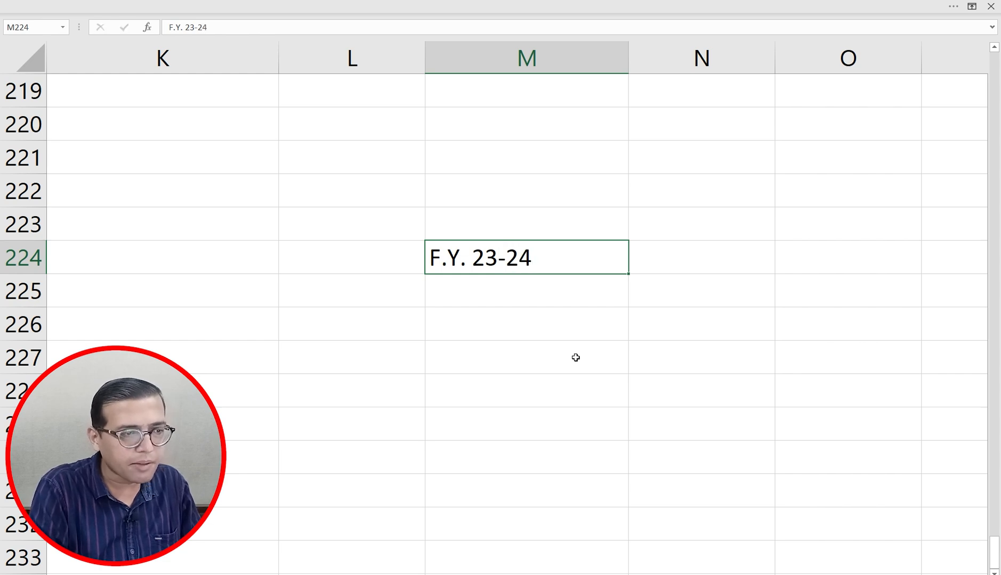
pyautogui.press('Return')
pyautogui.press('Up')
pyautogui.hotkey('ctrl', 'b')
pyautogui.hotkey('ctrl', 'u')
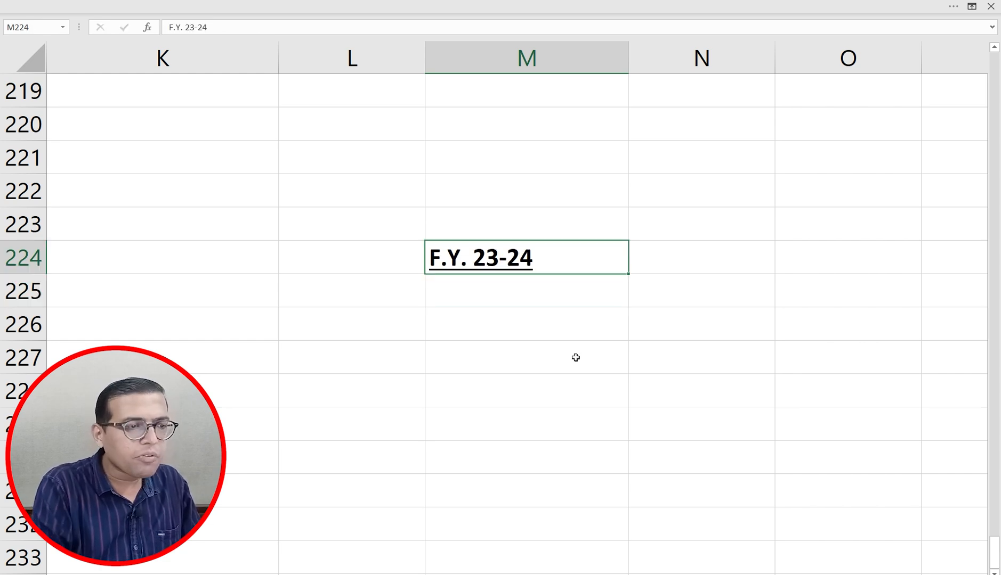
pyautogui.press('Down')
pyautogui.press('Down')
pyautogui.press('Down')
pyautogui.press('Down')
pyautogui.press('Up')
pyautogui.press('Up')
pyautogui.press('Up')
pyautogui.press('Down')
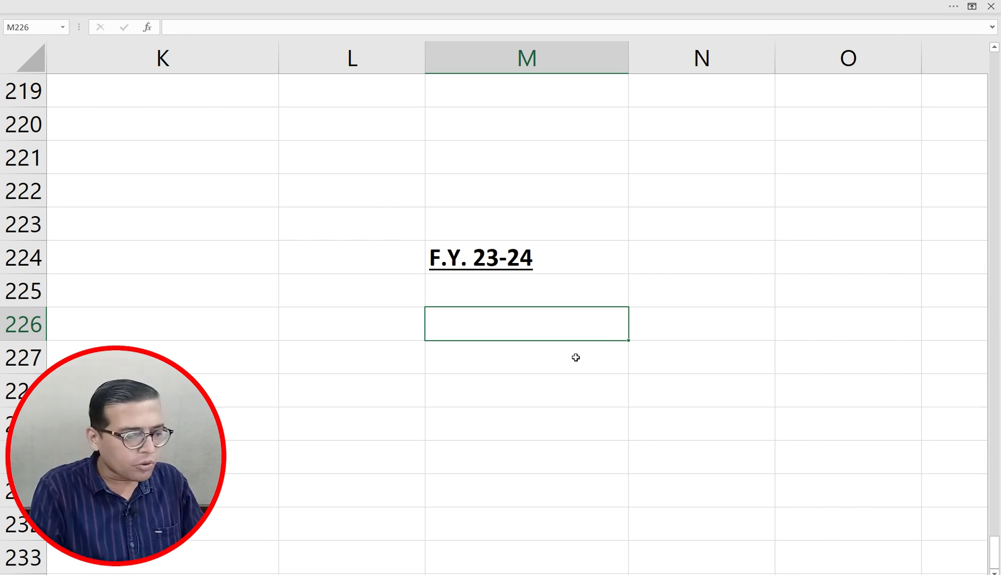
pyautogui.press('Up')
pyautogui.press('Up')
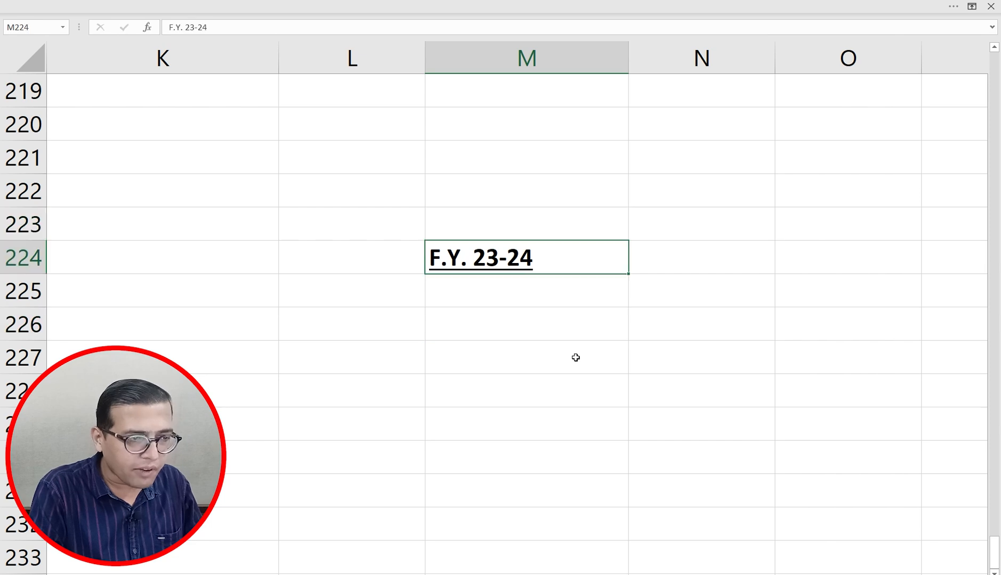
pyautogui.press('Down')
pyautogui.press('Down')
# Step: Enter the labels 'Income' in M226 and 'Details' in N226
pyautogui.write('Incom,')
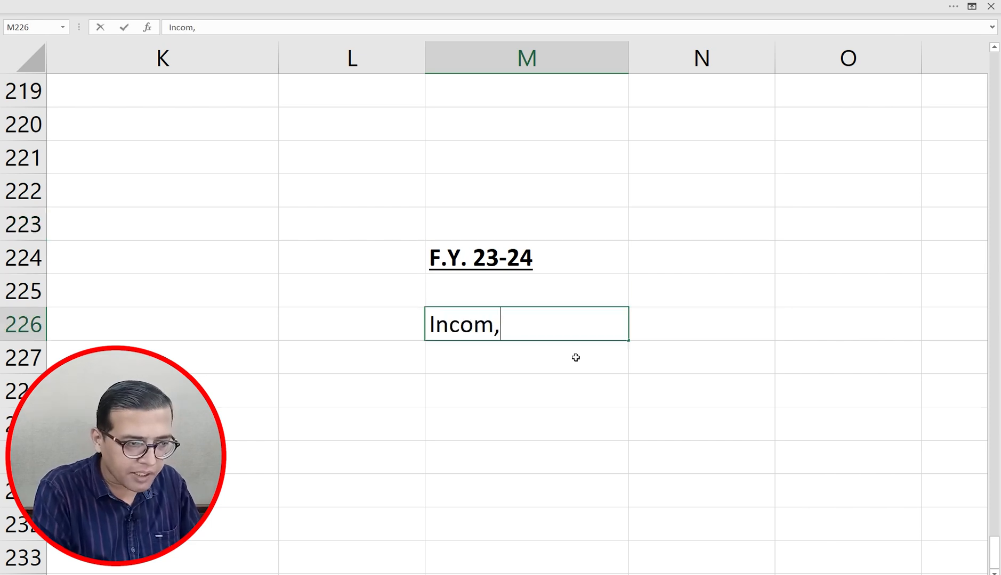
pyautogui.press('BackSpace')
pyautogui.write('e')
pyautogui.press('Tab')
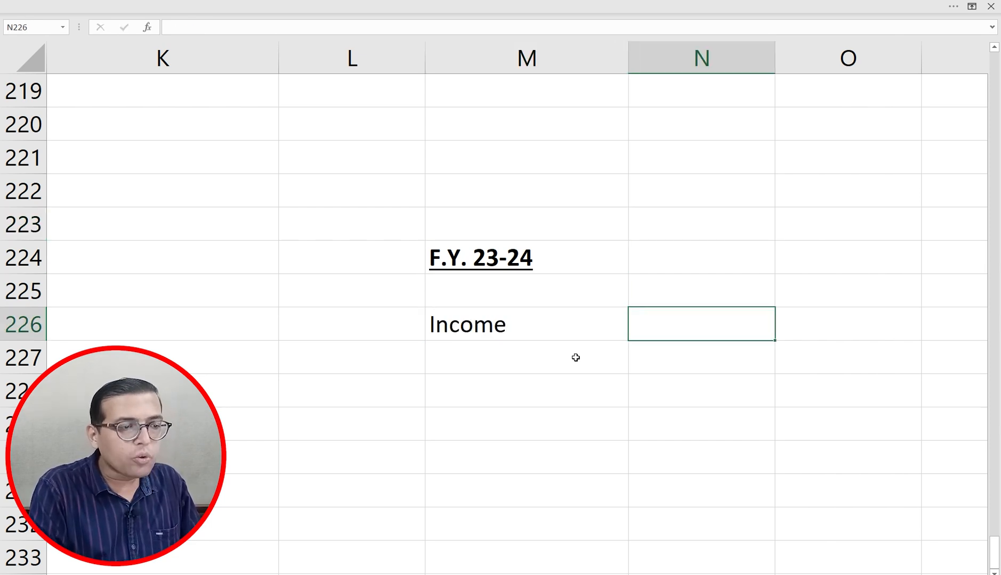
pyautogui.press('Left')
pyautogui.press('Right')
pyautogui.write('Details')
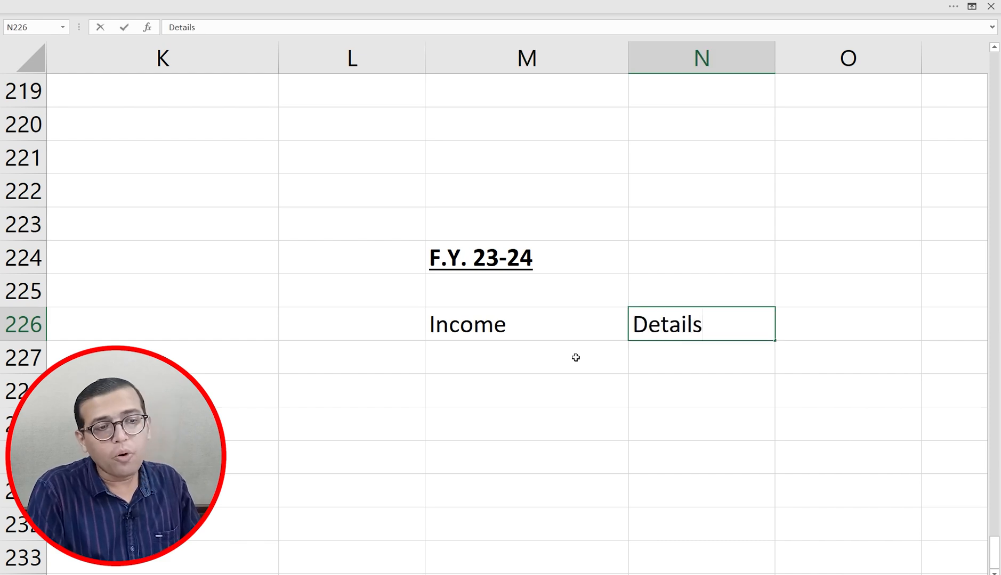
pyautogui.press('Return')
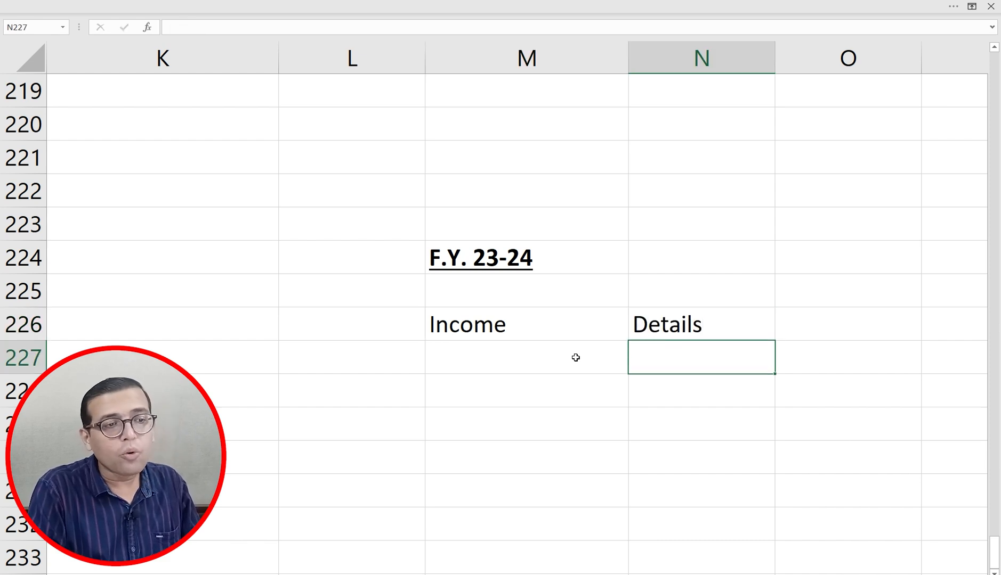
# Step: Add a bold, underlined 'A.Y. 24-25' heading in N224
pyautogui.press('Up')
pyautogui.press('Up')
pyautogui.press('Up')
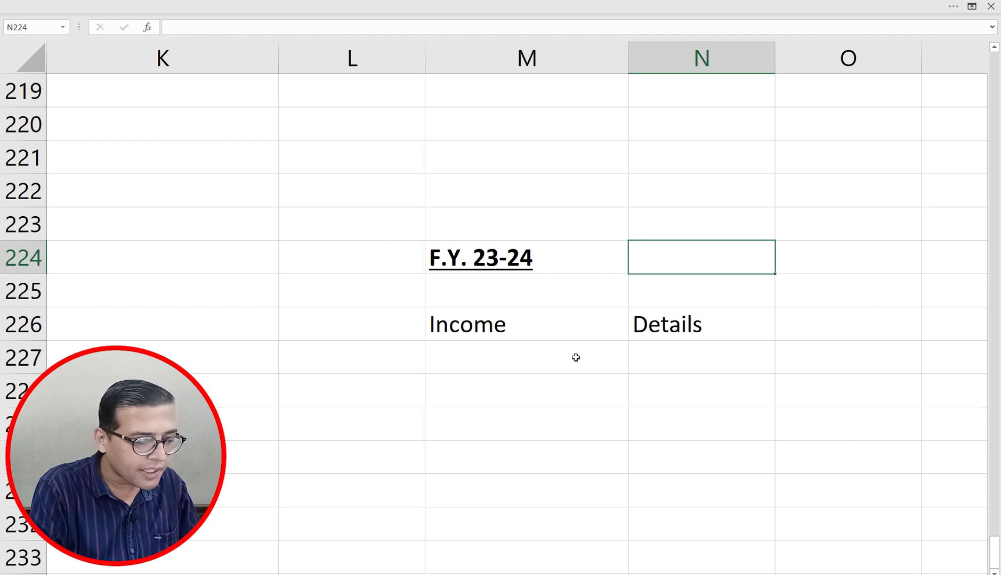
pyautogui.write('A.Y. ')
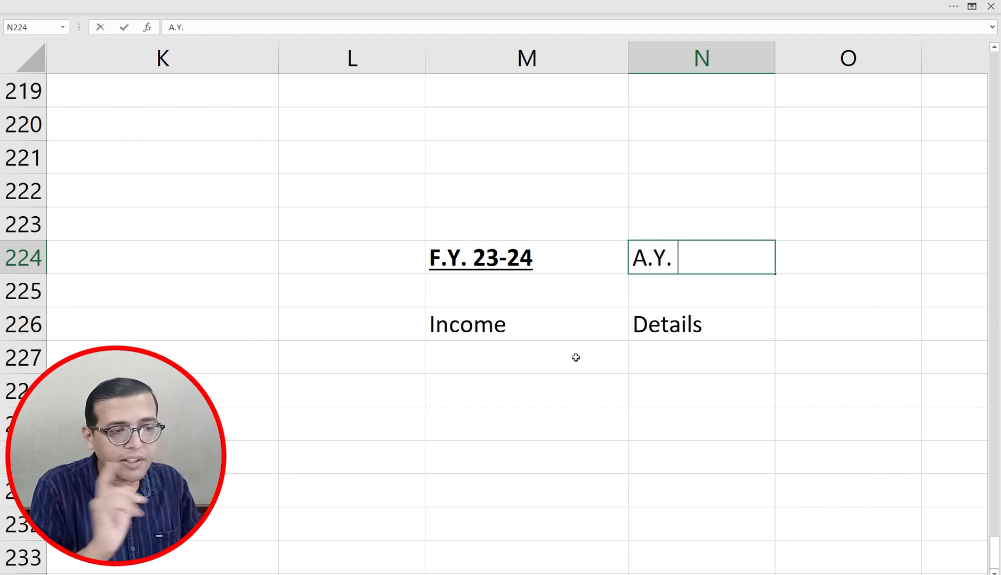
pyautogui.write('24-')
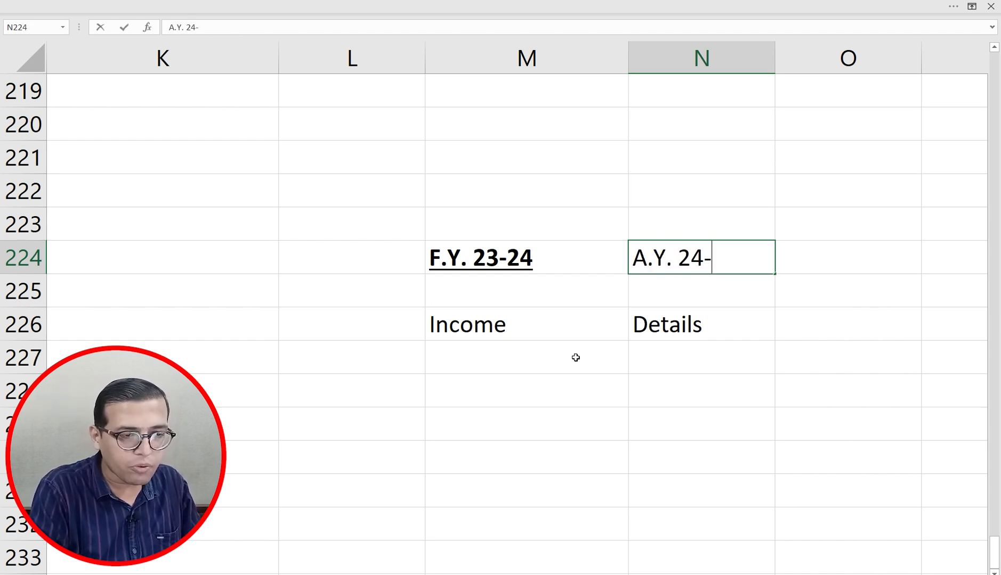
pyautogui.write('25')
pyautogui.press('Return')
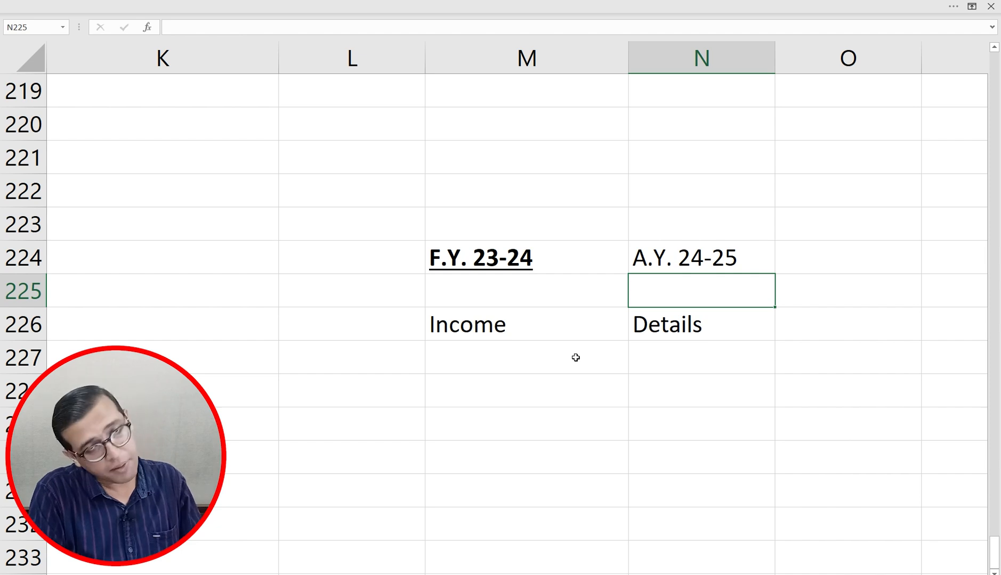
pyautogui.press('Up')
pyautogui.hotkey('ctrl', 'b')
pyautogui.hotkey('ctrl', 'u')
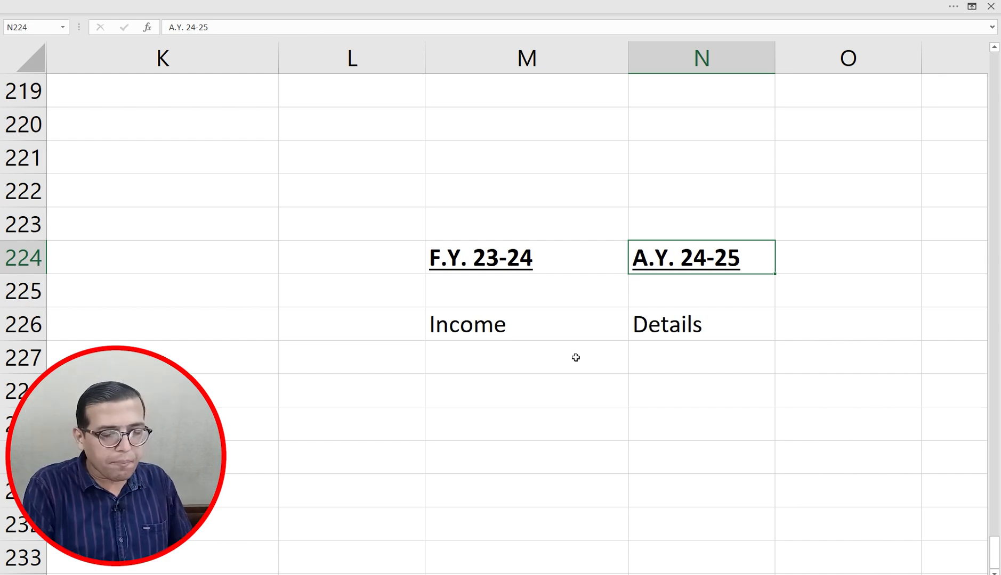
# Step: Make the 'Income' label in M226 bold and underlined
pyautogui.press('Left')
pyautogui.press('Left')
pyautogui.press('Down')
pyautogui.press('Down')
pyautogui.press('Down')
pyautogui.press('Up')
pyautogui.press('Right')
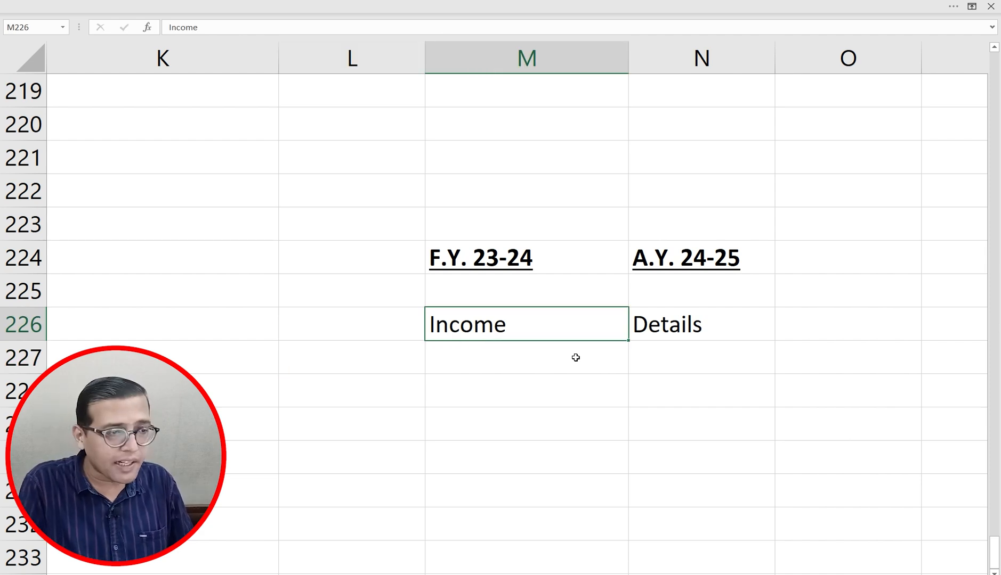
pyautogui.hotkey('ctrl', 'b')
pyautogui.hotkey('ctrl', 'u')
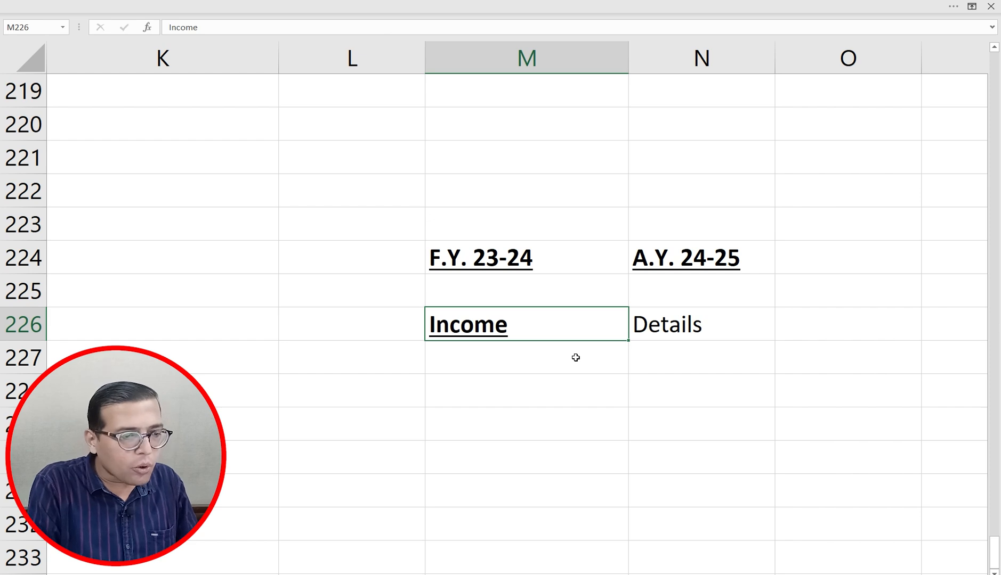
pyautogui.press('Down')
pyautogui.press('Down')
pyautogui.press('Down')
pyautogui.press('Down')
pyautogui.press('Down')
pyautogui.press('Down')
pyautogui.press('Down')
pyautogui.press('Down')
pyautogui.press('Up')
pyautogui.press('Up')
pyautogui.press('Up')
pyautogui.press('Up')
pyautogui.press('Up')
pyautogui.press('Up')
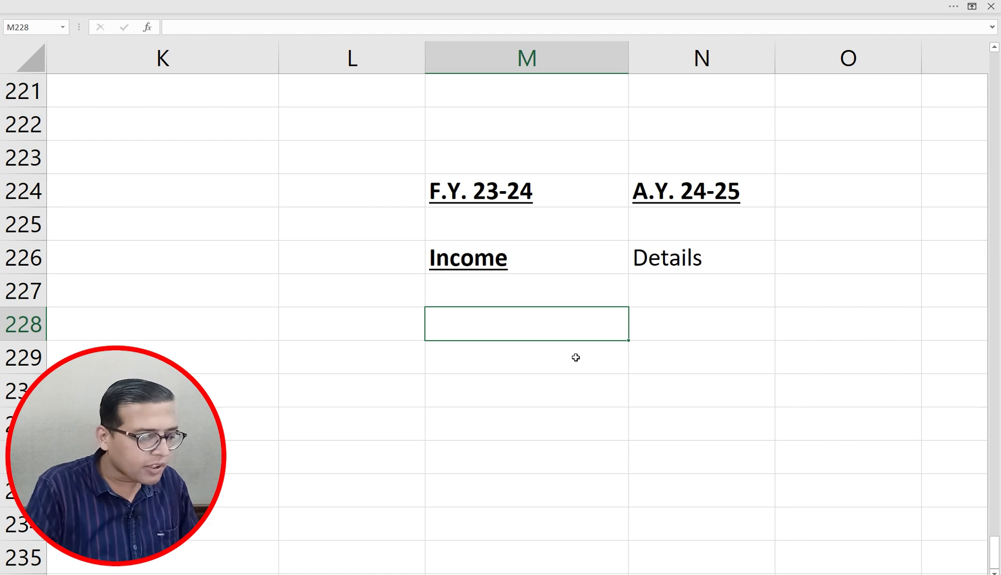
# Step: Enter 'Sec 139(1)' in M228 with the due date '31ST July' beside it
pyautogui.write('Sec 1')
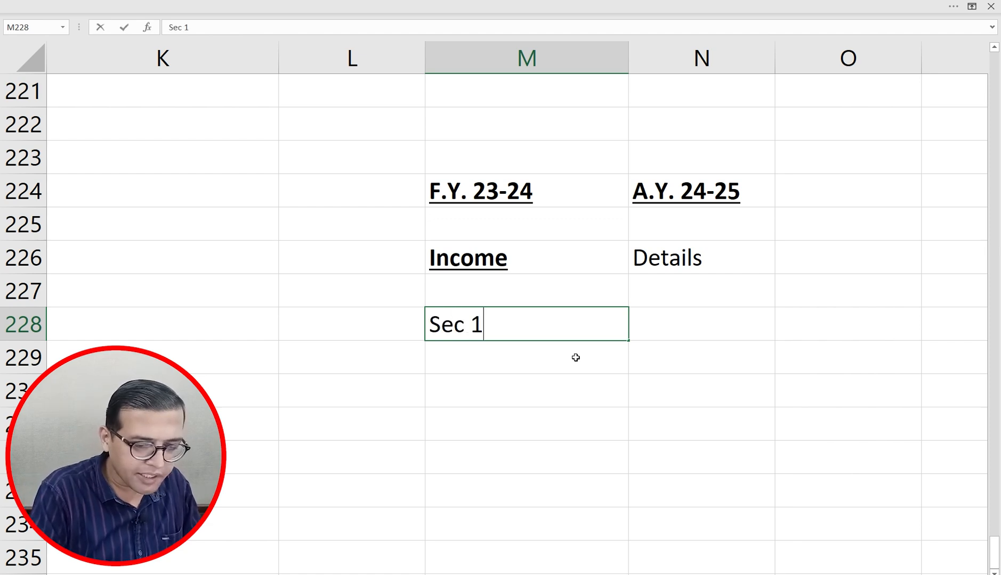
pyautogui.write('39(1')
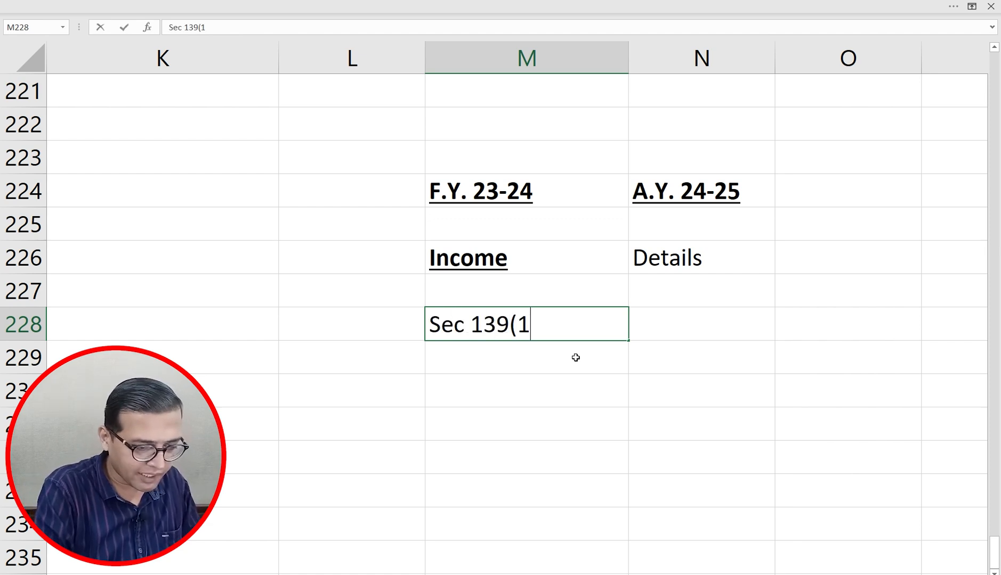
pyautogui.write(')')
pyautogui.press('Tab')
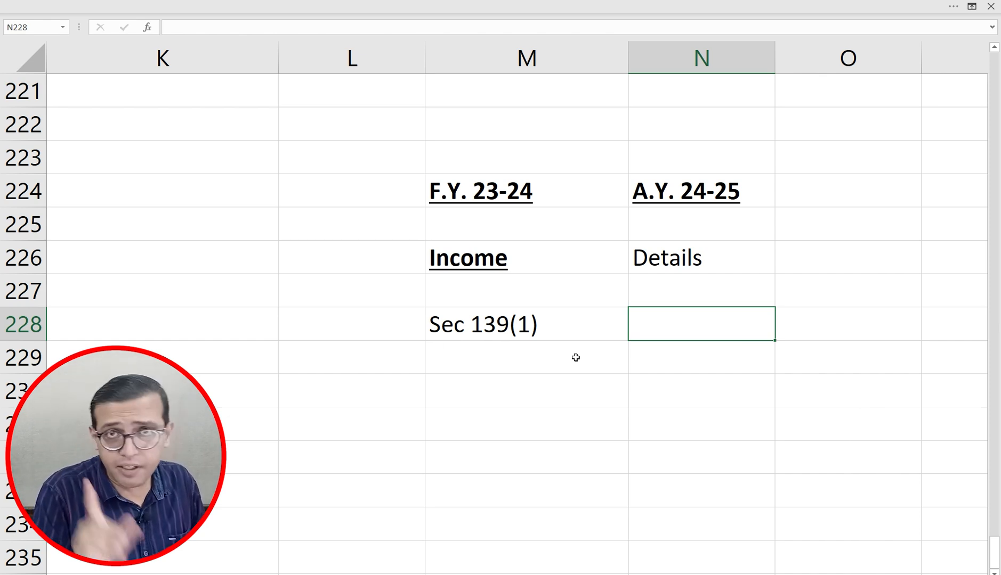
pyautogui.write('31ST Jukl')
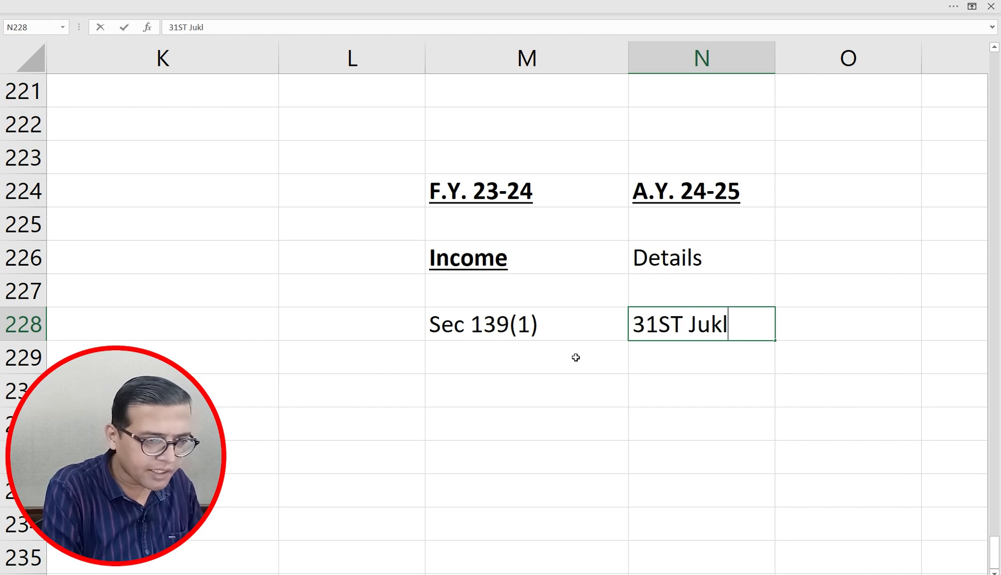
pyautogui.press('BackSpace')
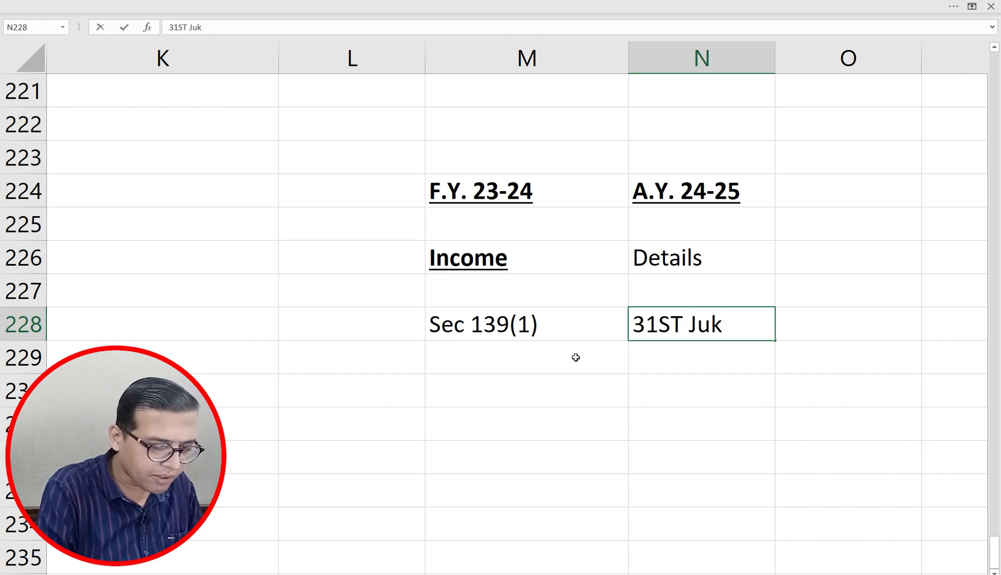
pyautogui.press('BackSpace')
pyautogui.write('ly')
pyautogui.press('Return')
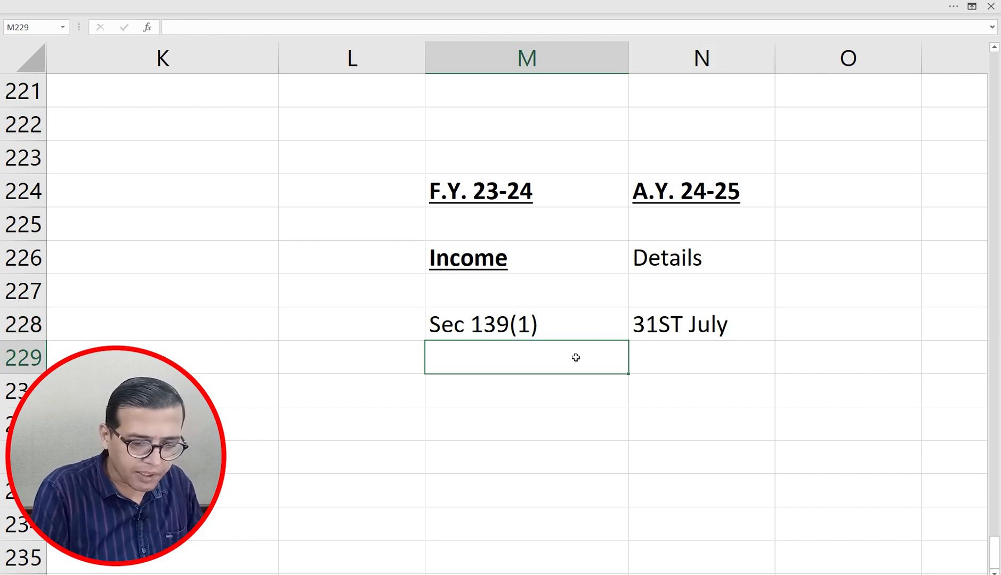
# Step: Add the due dates '31st Oct' and '30th Nov' below 31st July
pyautogui.press('Right')
pyautogui.write('31st Oct')
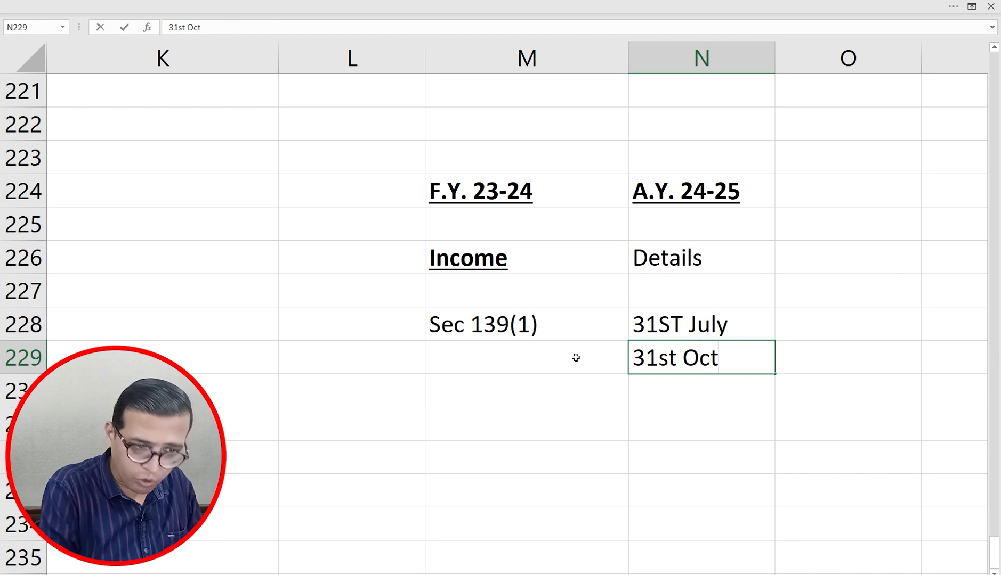
pyautogui.press('Return')
pyautogui.press('Right')
pyautogui.write('30')
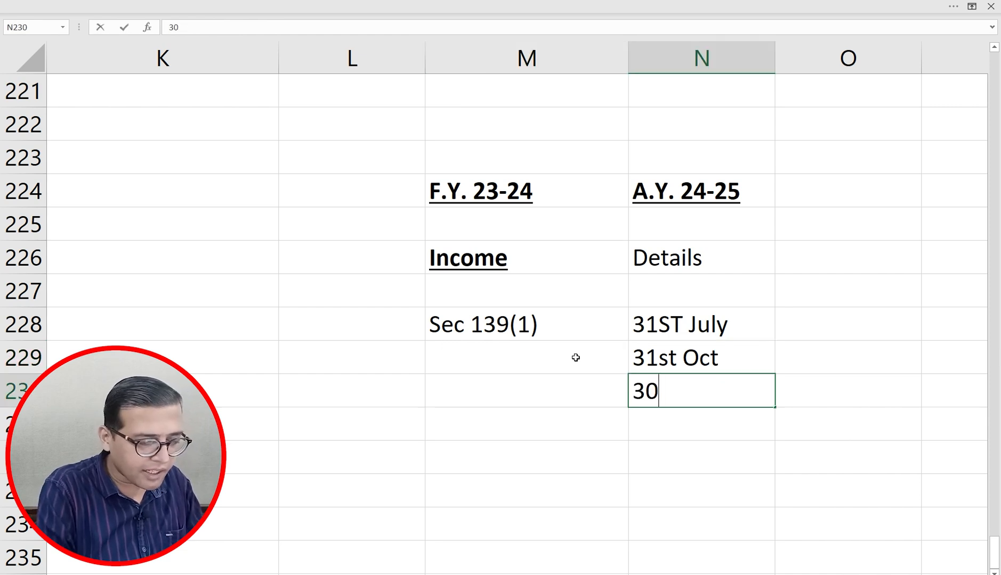
pyautogui.write('th Nov')
pyautogui.press('Return')
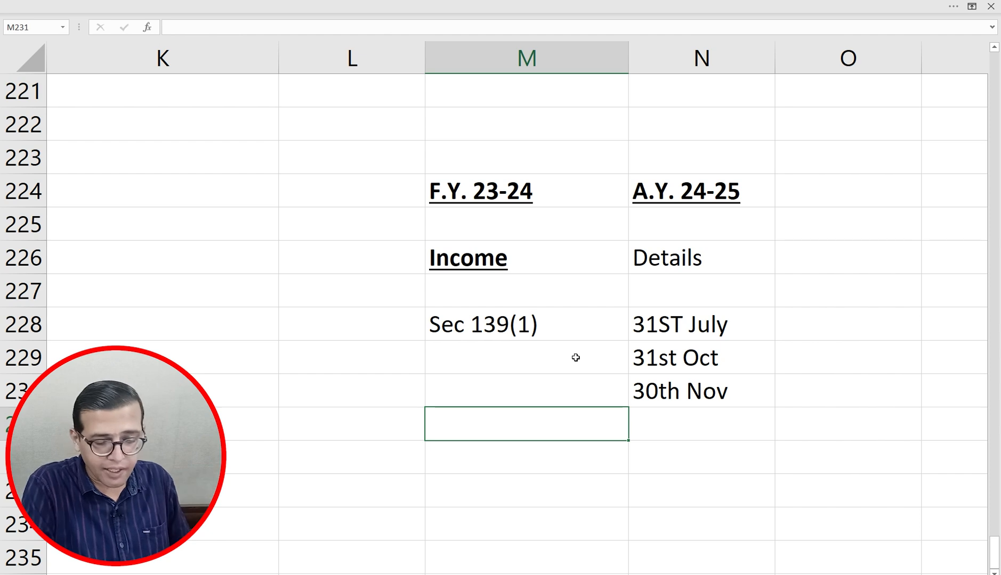
# Step: Correct '31ST July' to lowercase '31st July'
pyautogui.press('Right')
pyautogui.press('Up')
pyautogui.press('Up')
pyautogui.press('Up')
pyautogui.press('F2')
pyautogui.press('Left')
pyautogui.press('Left')
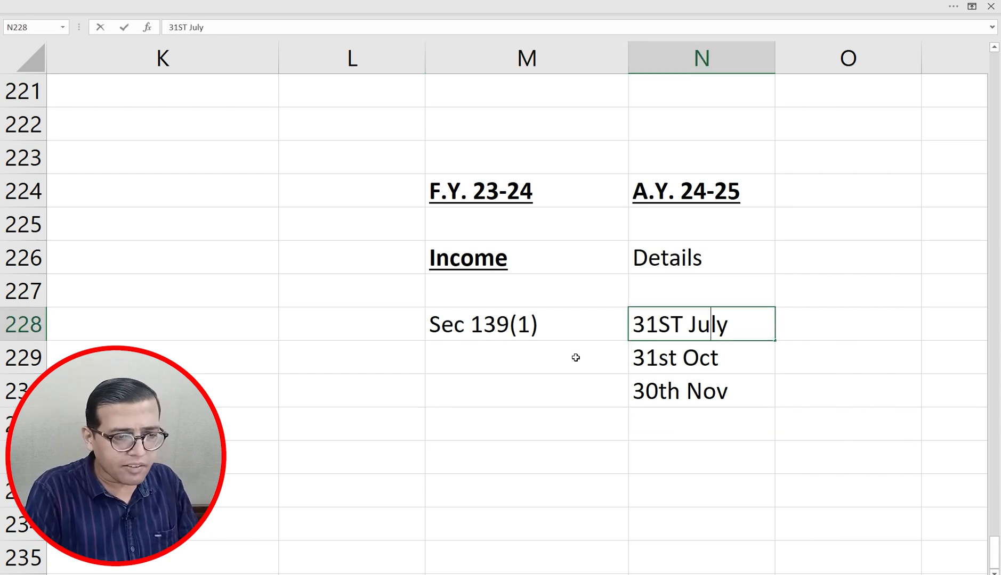
pyautogui.press('Left')
pyautogui.press('Left')
pyautogui.press('Left')
pyautogui.press('BackSpace')
pyautogui.press('BackSpace')
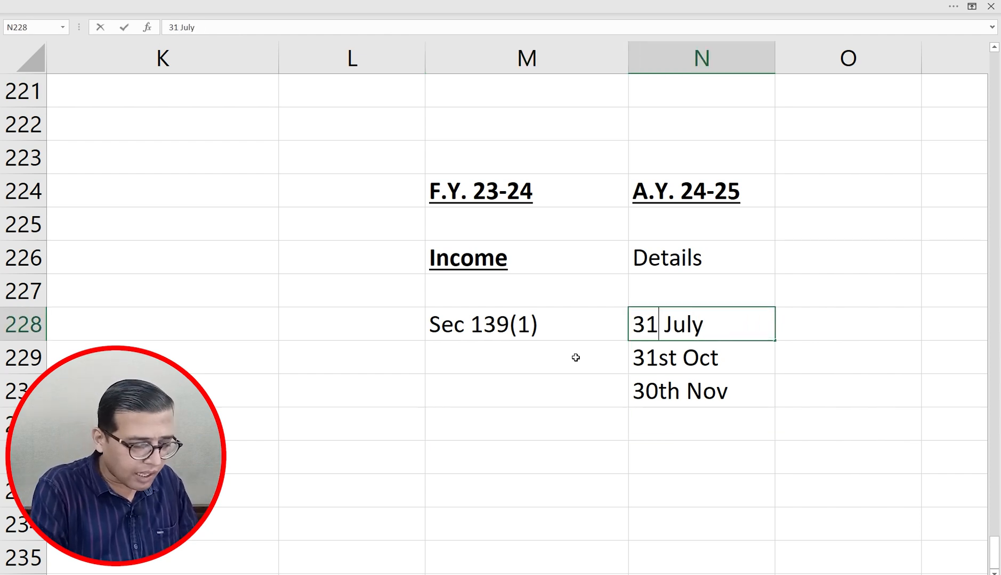
pyautogui.write('st')
pyautogui.press('Return')
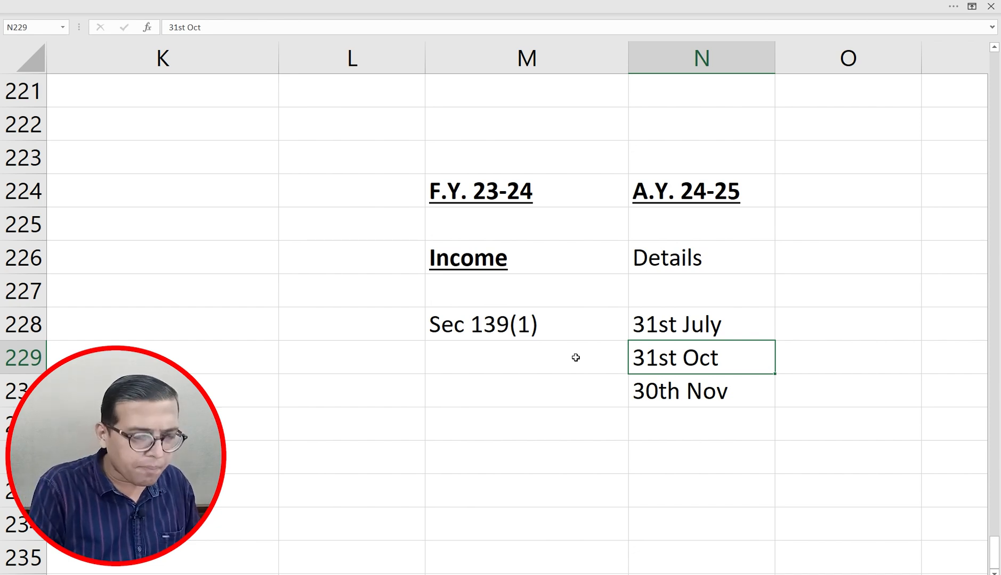
# Step: Note 'other than company, Tax not applicable' for 31st July and 'Company' for 31st Oct
pyautogui.press('Up')
pyautogui.press('Right')
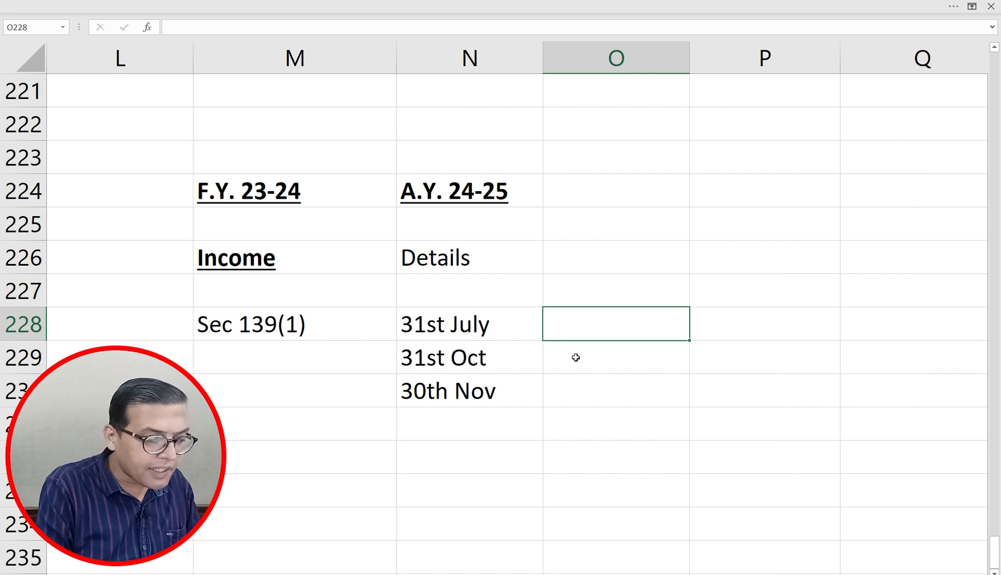
pyautogui.write('other than ')
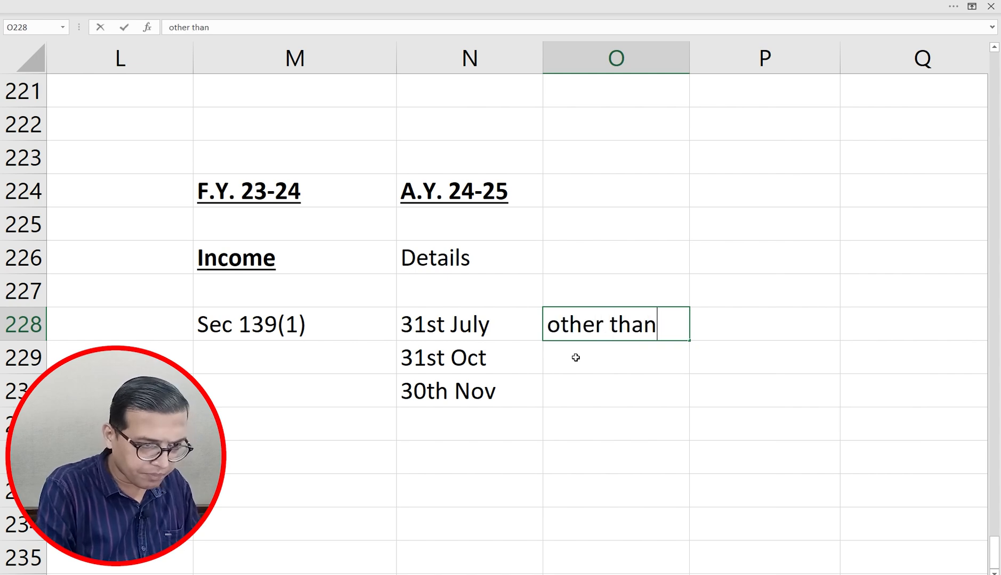
pyautogui.write('company')
pyautogui.press('Return')
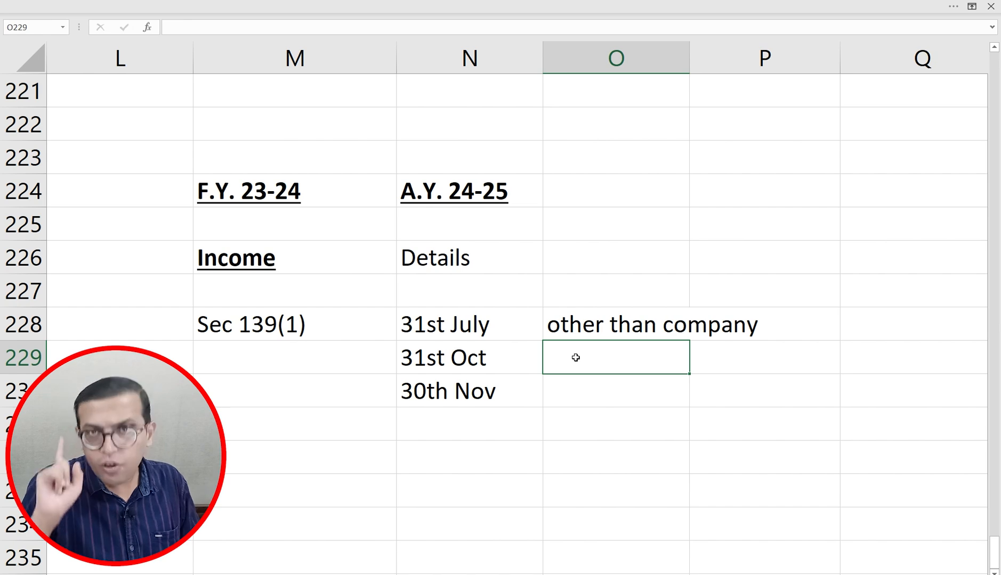
pyautogui.write('Company')
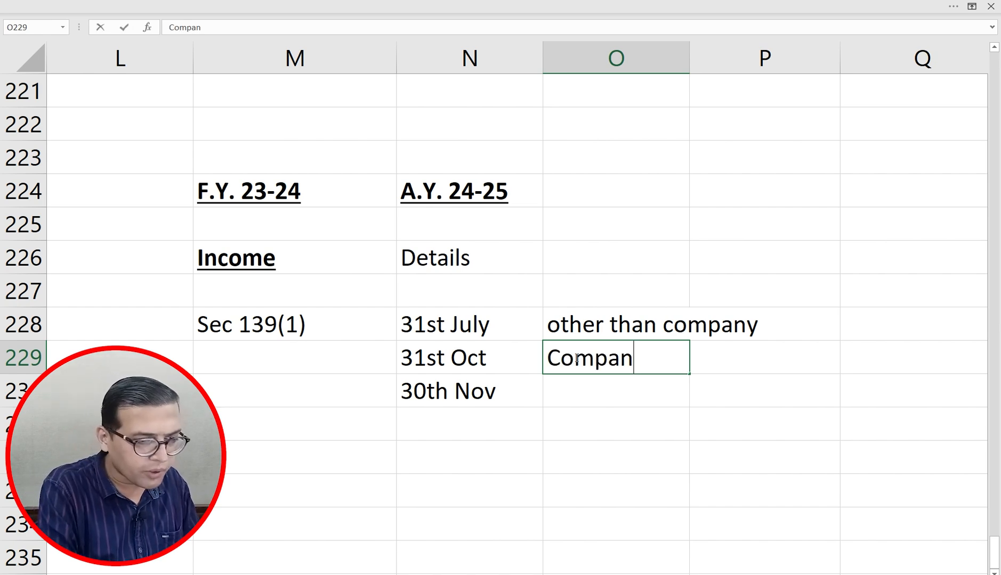
pyautogui.press('Return')
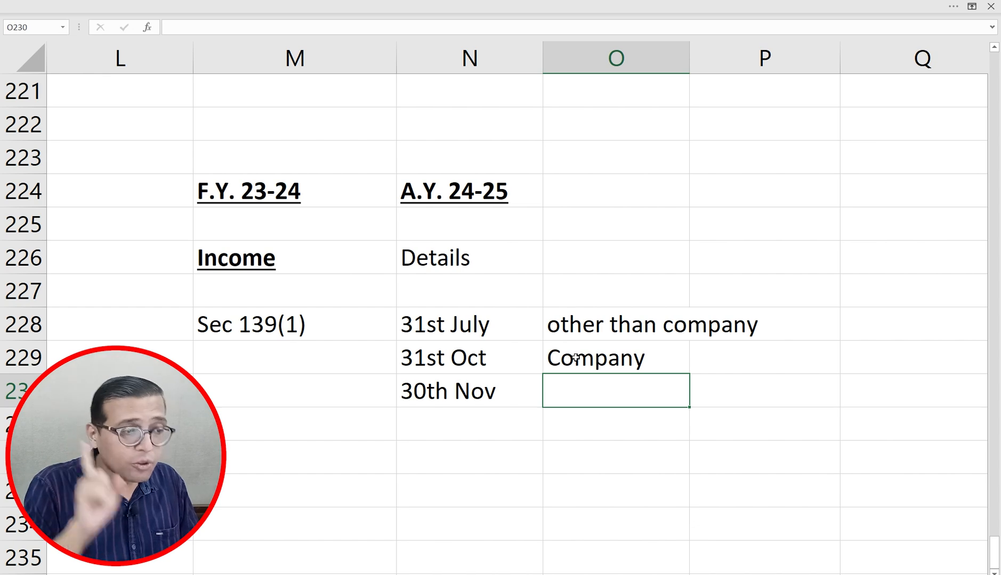
pyautogui.press('Up')
pyautogui.press('Up')
pyautogui.press('F2')
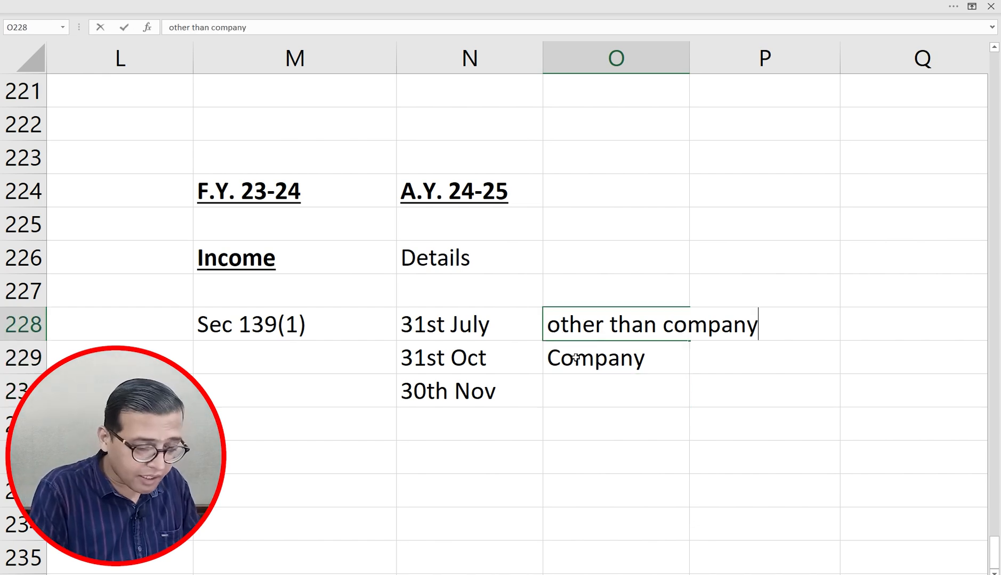
pyautogui.write(', ')
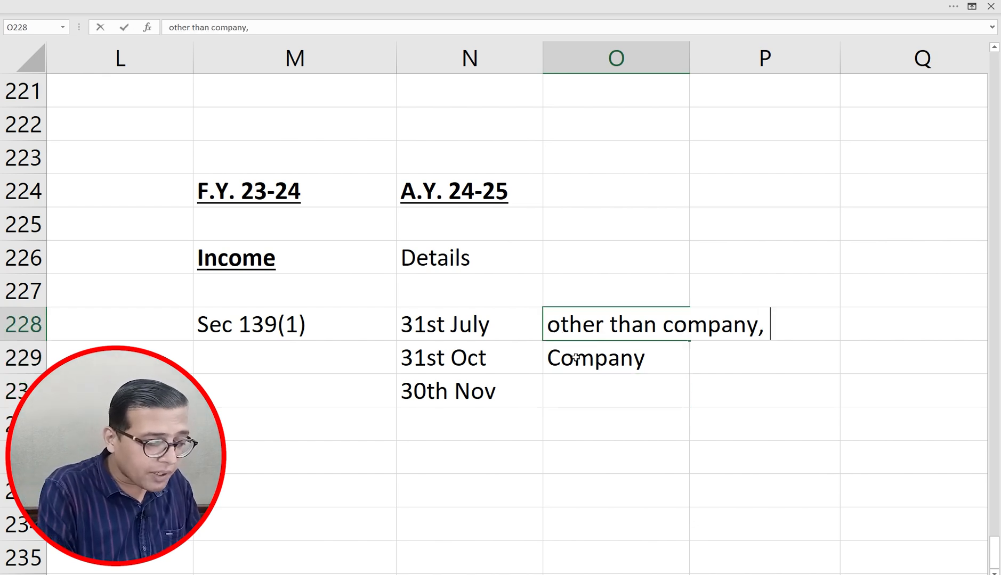
pyautogui.write('Tax not')
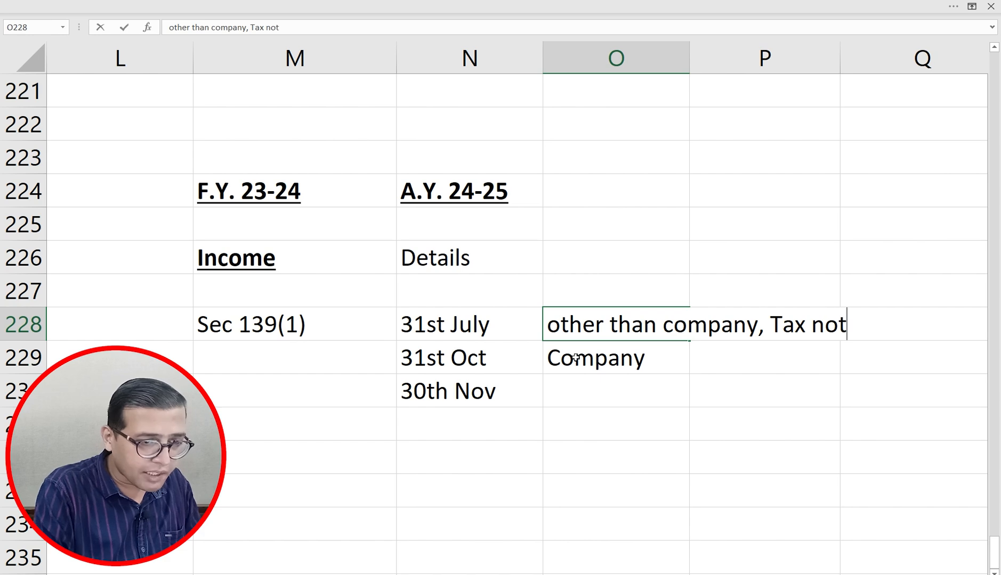
pyautogui.write(' applicable')
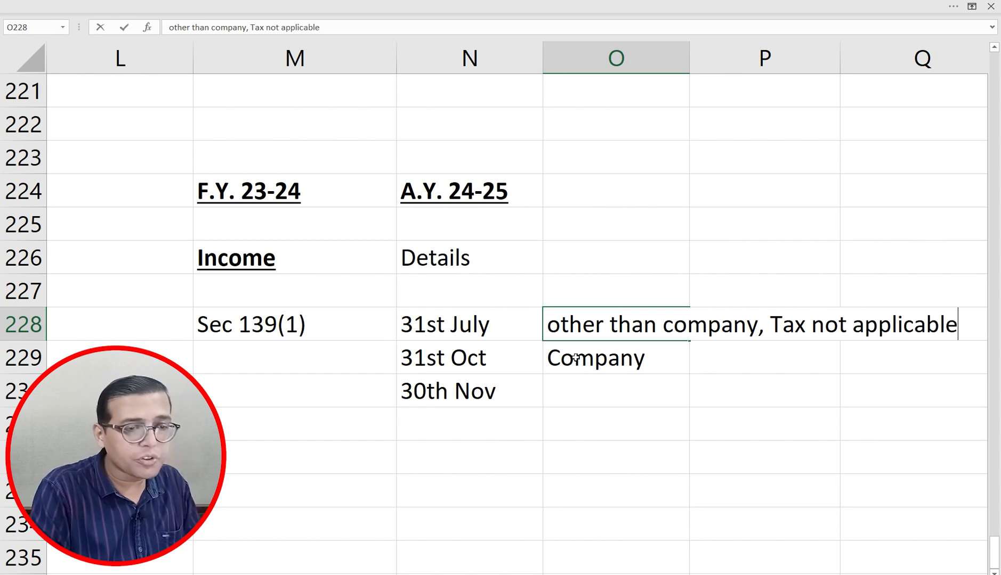
pyautogui.press('Return')
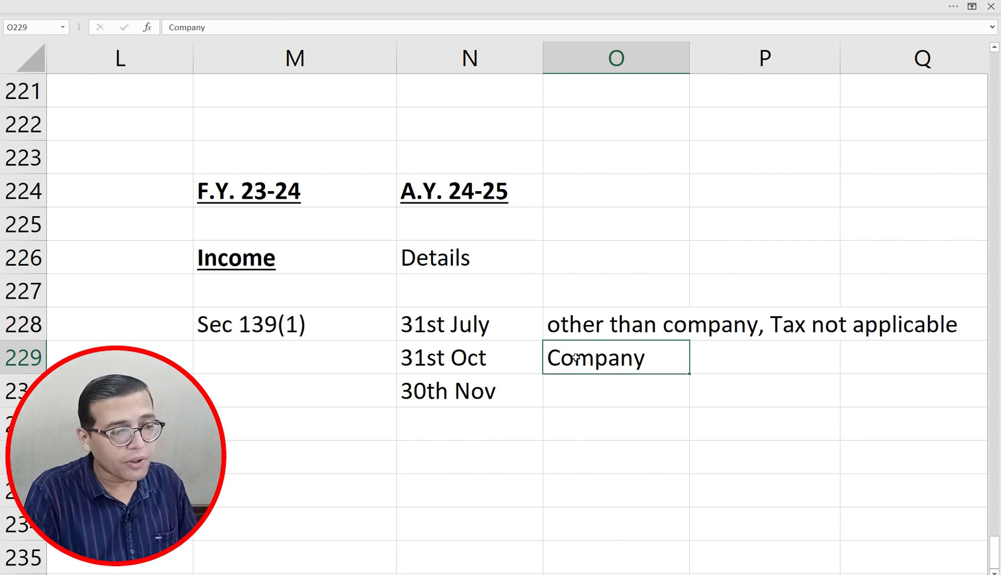
# Step: Make the 31st July and 31st Oct dates bold and underlined
pyautogui.press('Up')
pyautogui.press('Left')
pyautogui.hotkey('ctrl', 'b')
pyautogui.hotkey('ctrl', 'u')
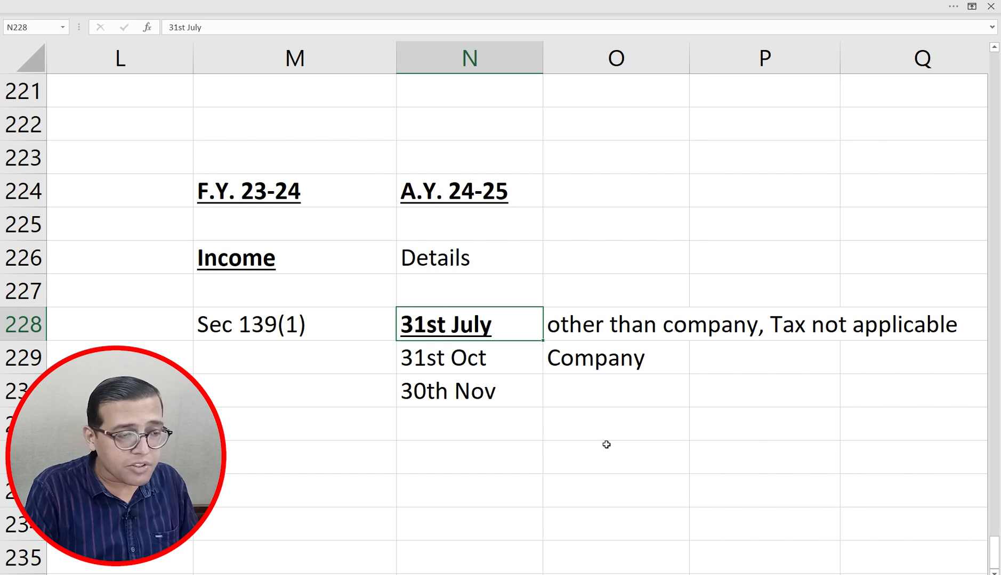
pyautogui.press('Down')
pyautogui.hotkey('ctrl', 'b')
pyautogui.hotkey('ctrl', 'u')
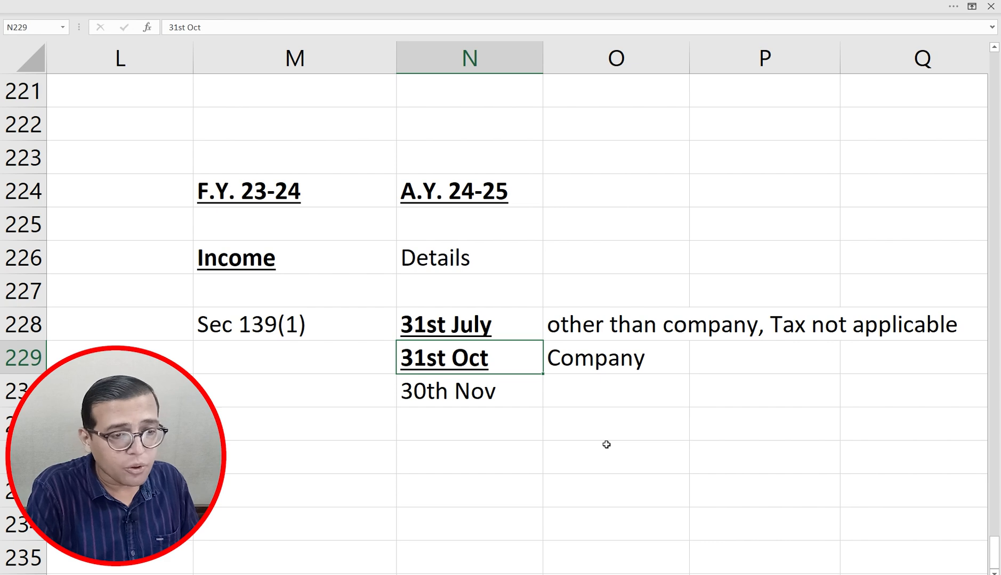
# Step: Add 'audit' to the 31st July note so it refers to Tax audit
pyautogui.click(618, 322)
pyautogui.press('F2')
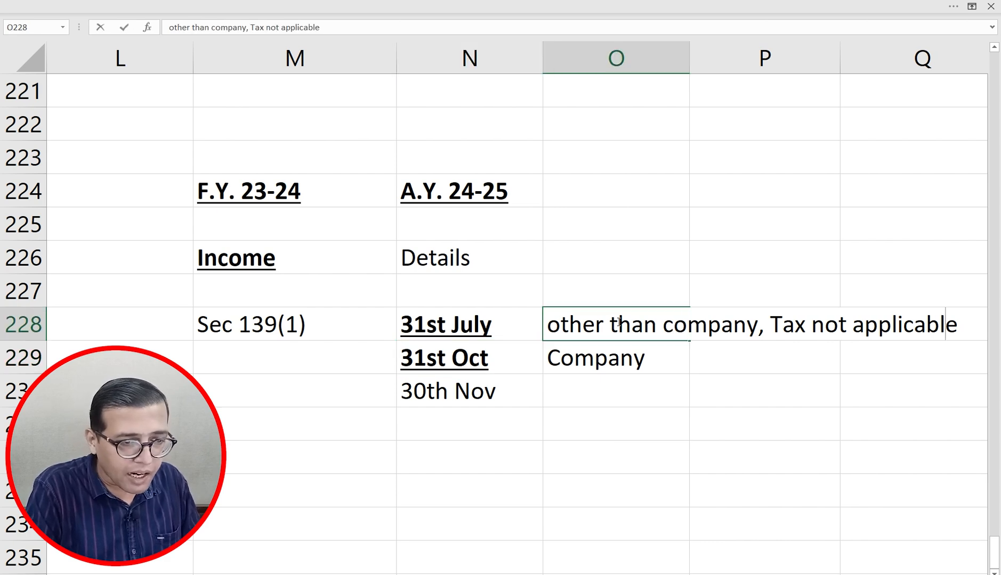
pyautogui.press('Left')
pyautogui.press('Left')
pyautogui.press('Left')
pyautogui.press('Left')
pyautogui.press('Left')
pyautogui.press('Left')
pyautogui.press('Left')
pyautogui.press('Left')
pyautogui.press('Left')
pyautogui.press('Left')
pyautogui.press('Left')
pyautogui.press('Left')
pyautogui.press('Left')
pyautogui.press('Left')
pyautogui.press('Left')
pyautogui.write('audi')
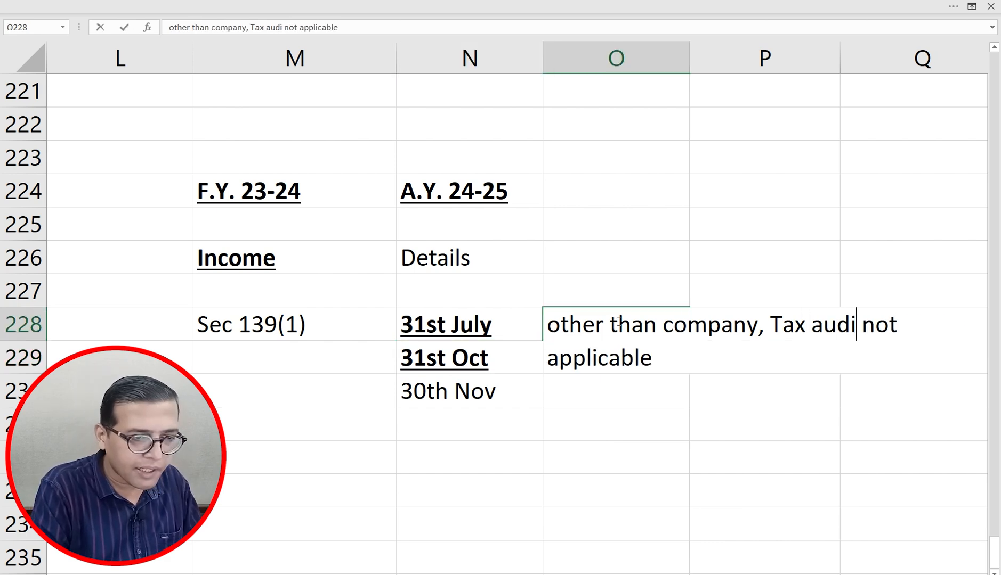
pyautogui.write('t')
pyautogui.press('Return')
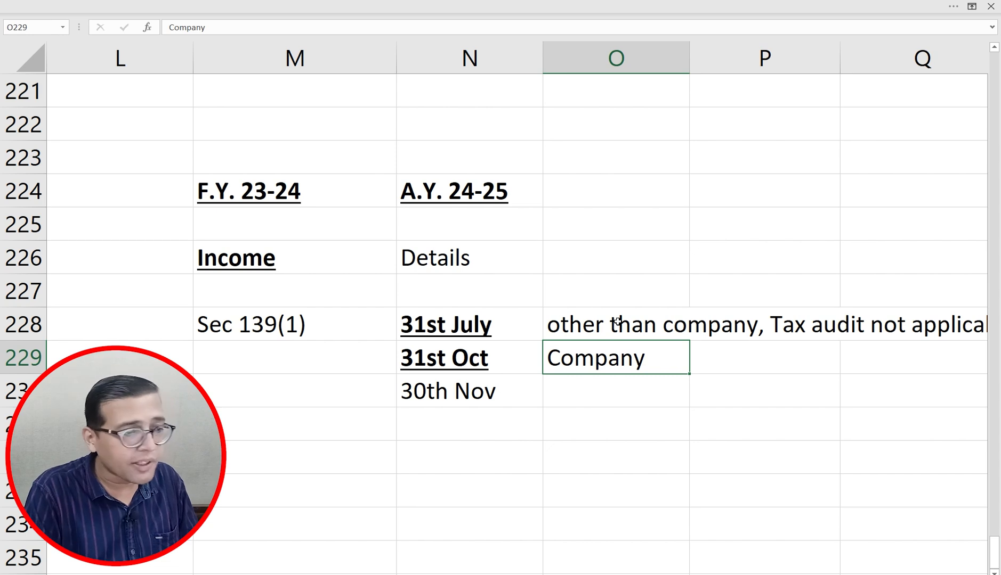
pyautogui.press('Up')
pyautogui.press('Down')
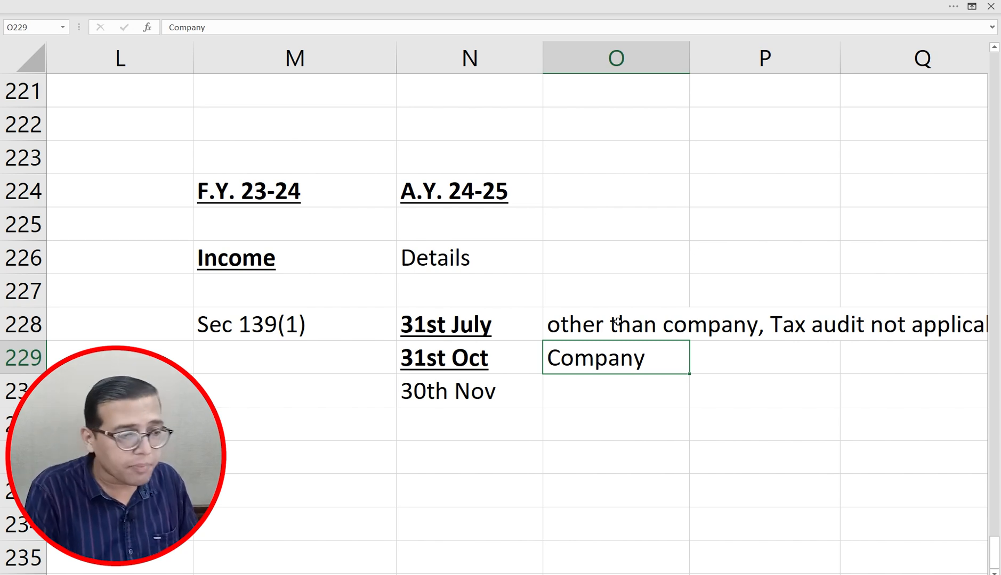
# Step: Add the note 'tax audit for others' beside the Company note
pyautogui.press('Right')
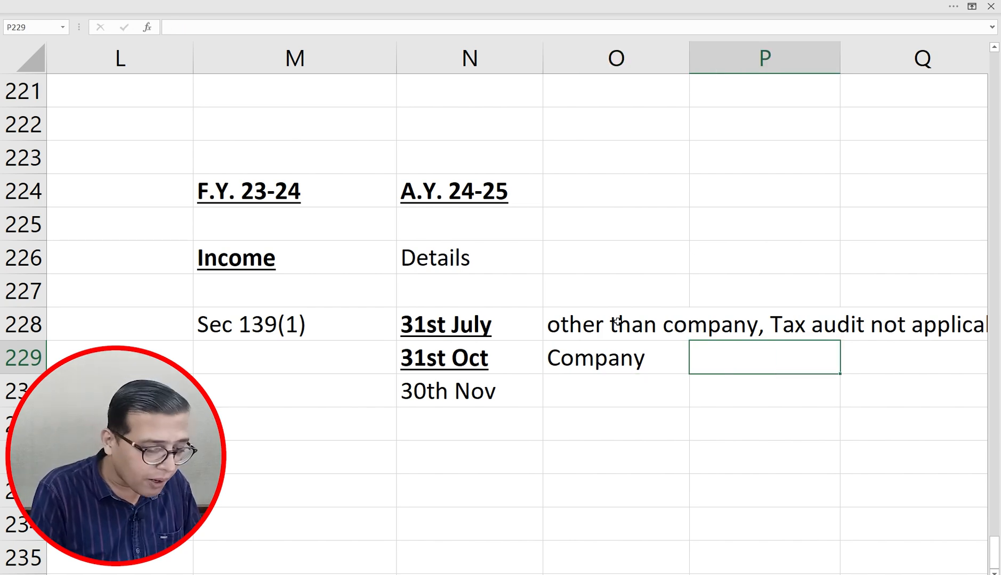
pyautogui.write('tax Ai')
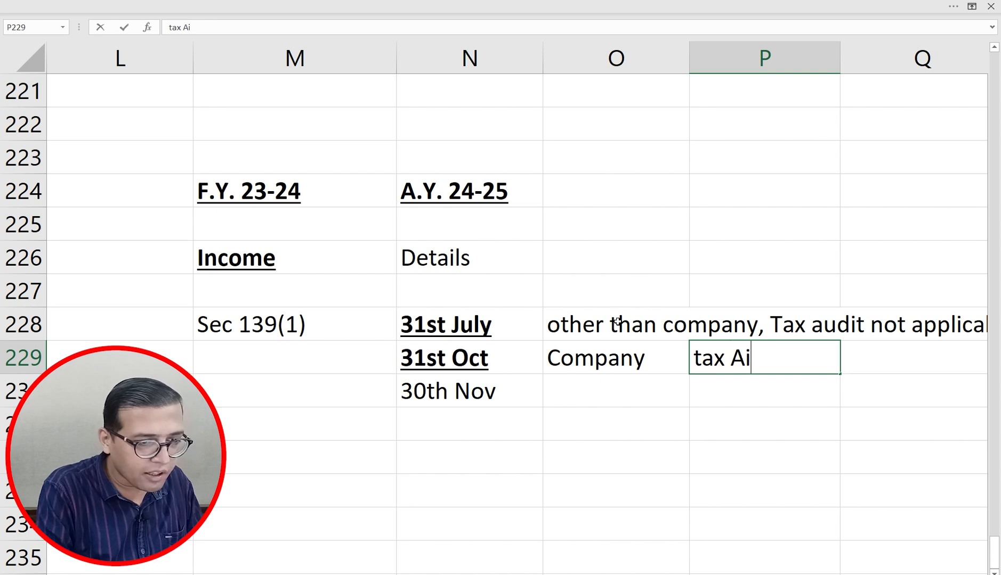
pyautogui.press('BackSpace')
pyautogui.press('BackSpace')
pyautogui.write('audit')
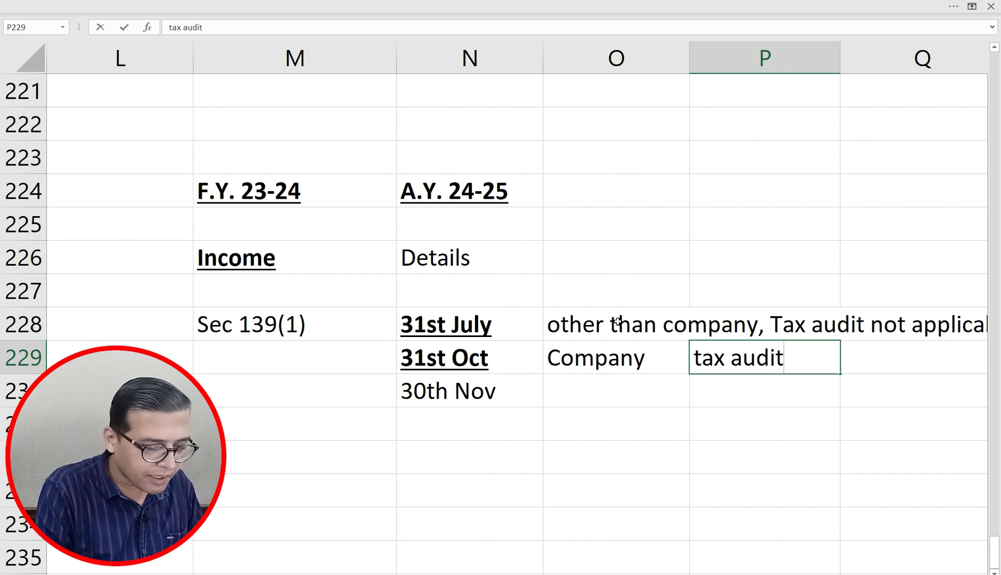
pyautogui.write(' for others')
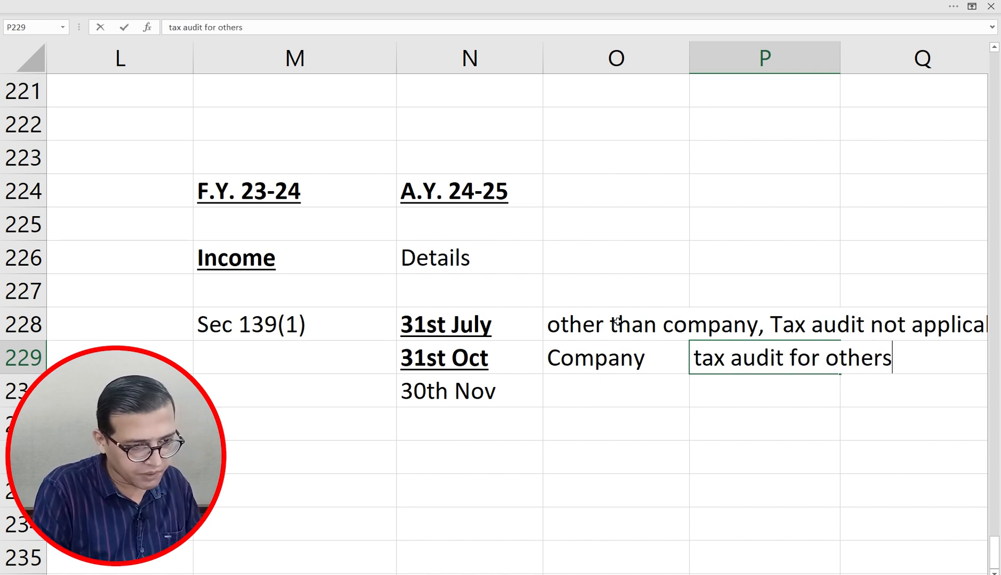
pyautogui.press('Return')
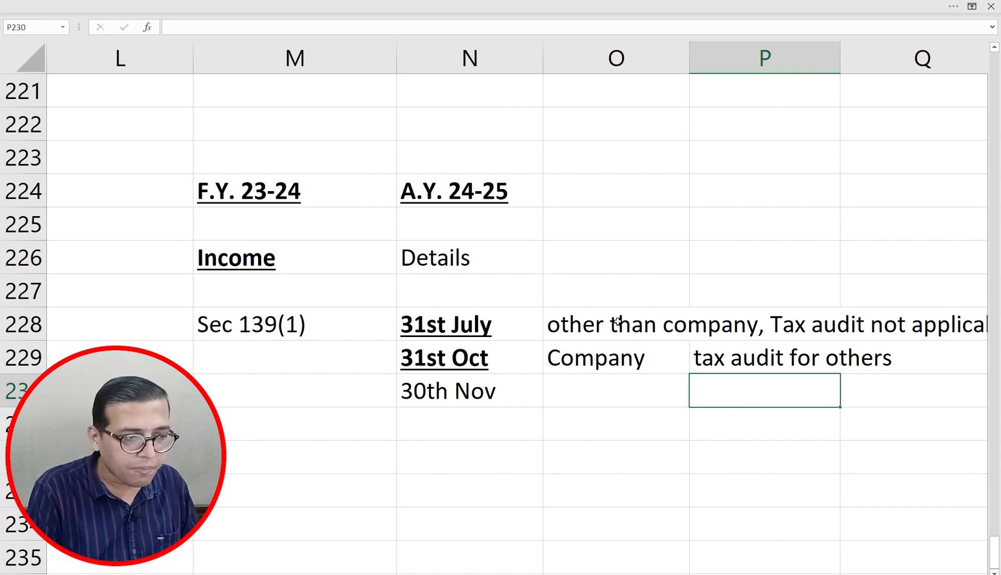
# Step: Make 30th Nov bold and underlined and note 'Transfer Pricing' beside it
pyautogui.press('Up')
pyautogui.press('Up')
pyautogui.press('Left')
pyautogui.press('Left')
pyautogui.press('Right')
pyautogui.press('Right')
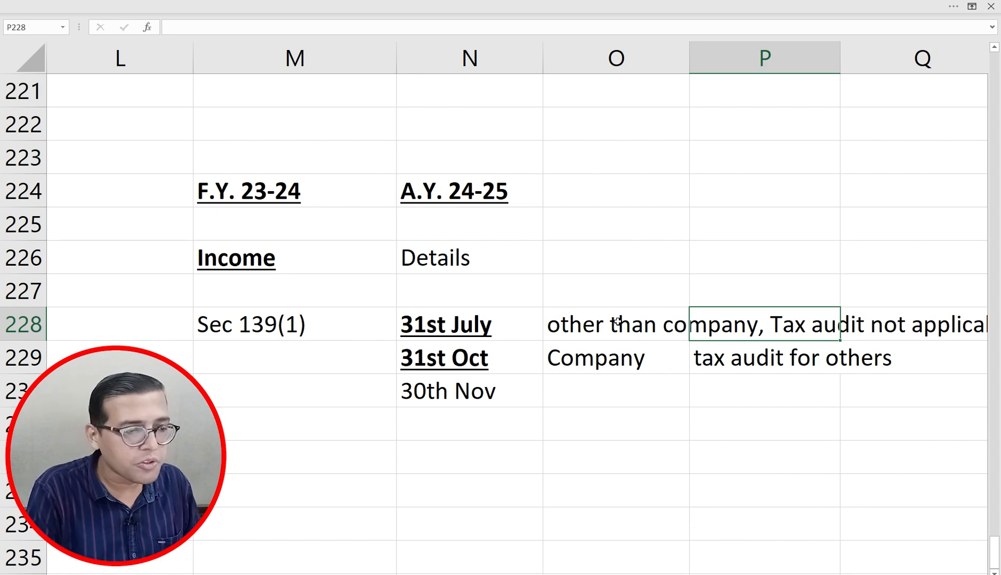
pyautogui.press('Left')
pyautogui.press('Left')
pyautogui.press('Left')
pyautogui.press('Down')
pyautogui.press('Down')
pyautogui.press('Right')
pyautogui.press('Right')
pyautogui.press('Left')
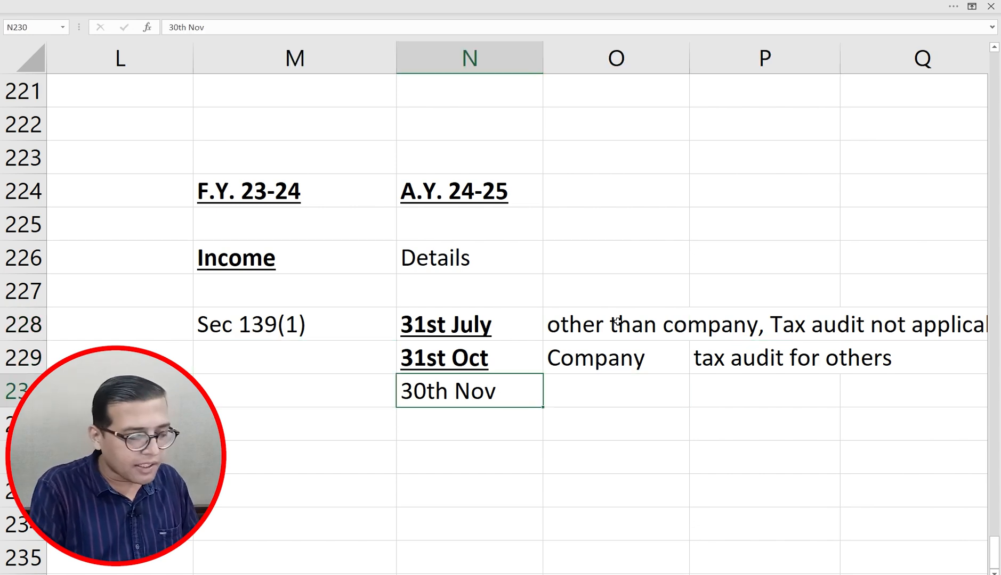
pyautogui.hotkey('ctrl', 'b')
pyautogui.hotkey('ctrl', 'u')
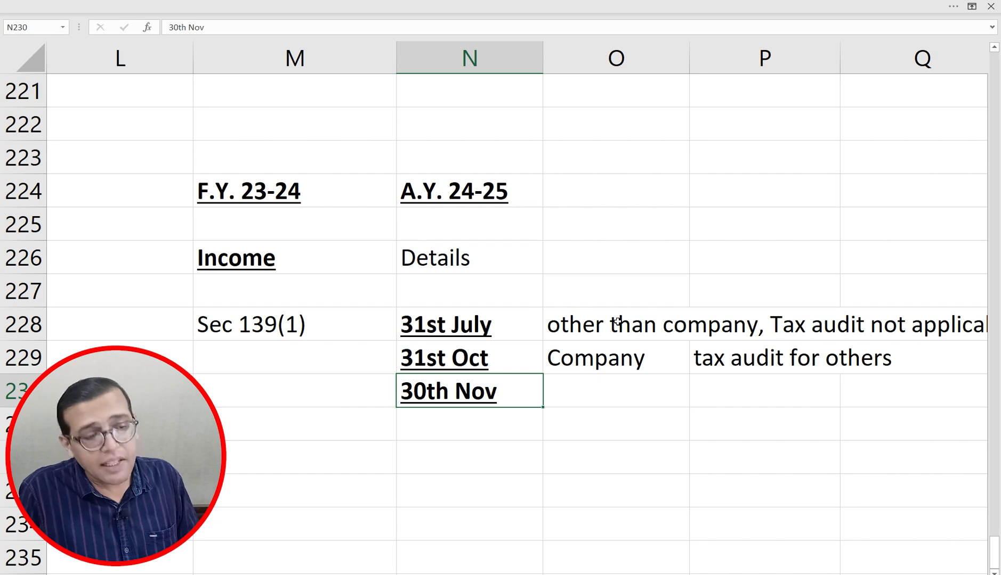
pyautogui.press('Right')
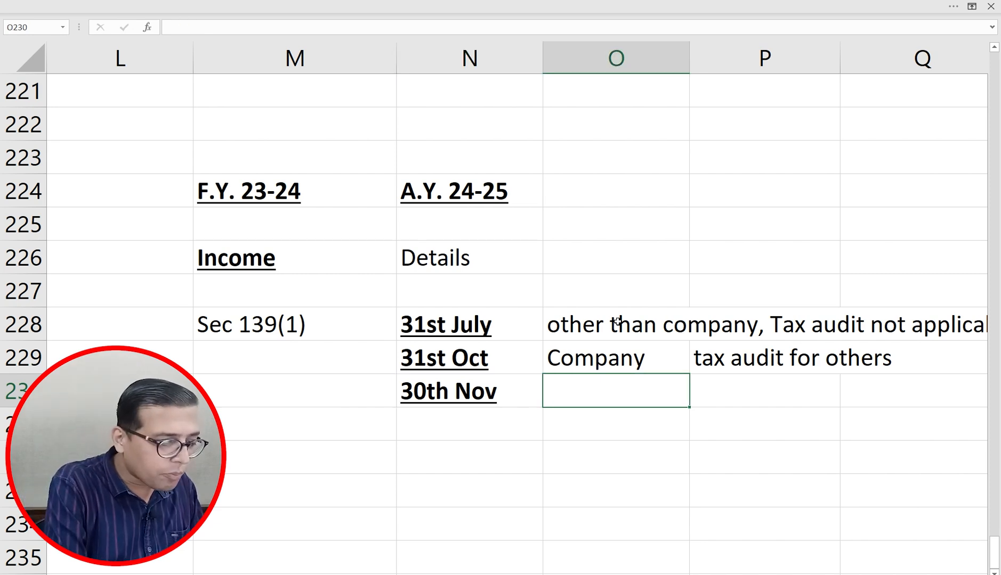
pyautogui.write('Transfer')
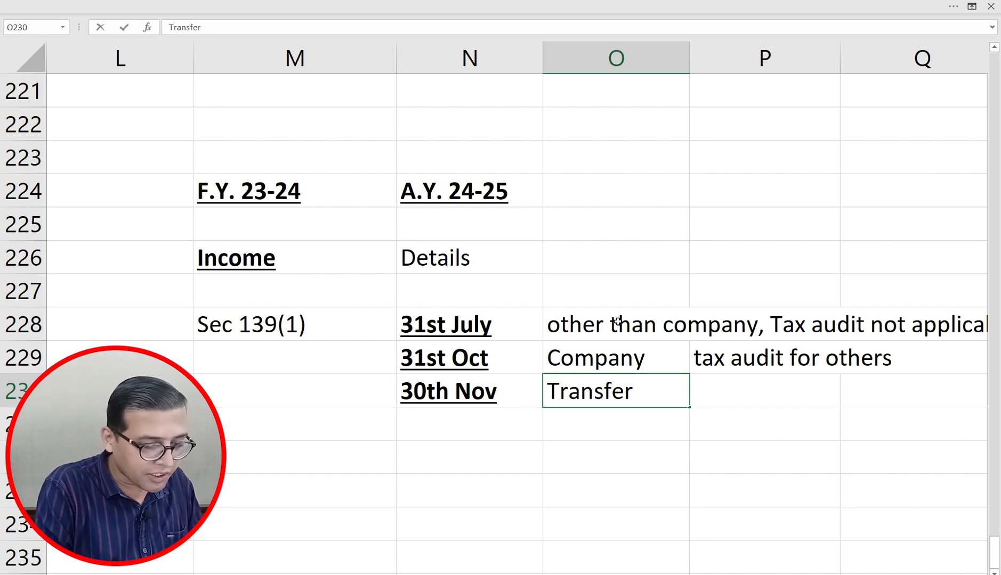
pyautogui.write(' Pric')
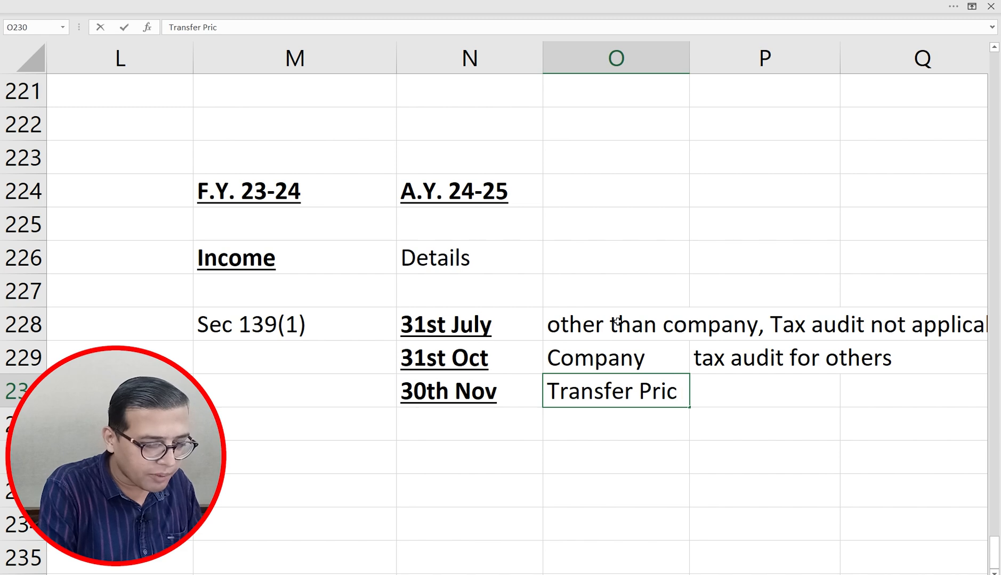
pyautogui.write('ing')
pyautogui.press('Return')
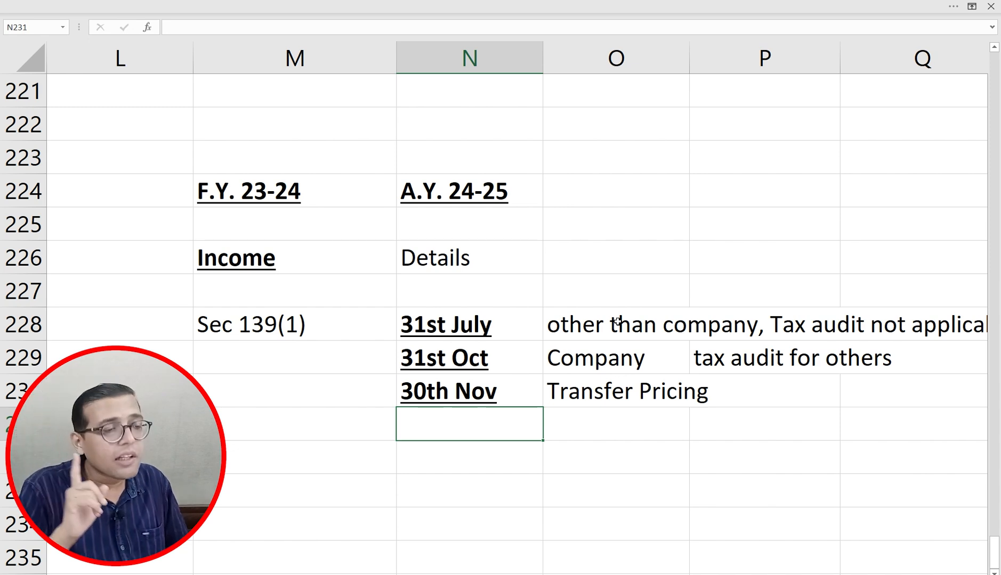
# Step: Enter 'Sec 139 (4)' in M232 with 'Belated Return' in N232
pyautogui.press('Left')
pyautogui.press('Left')
pyautogui.press('Up')
pyautogui.press('Up')
pyautogui.press('Up')
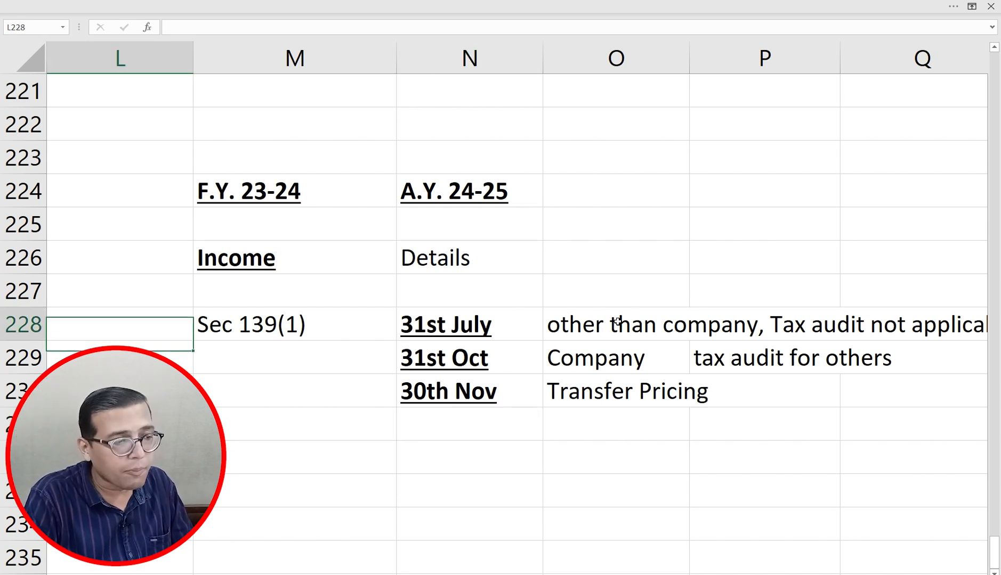
pyautogui.press('Right')
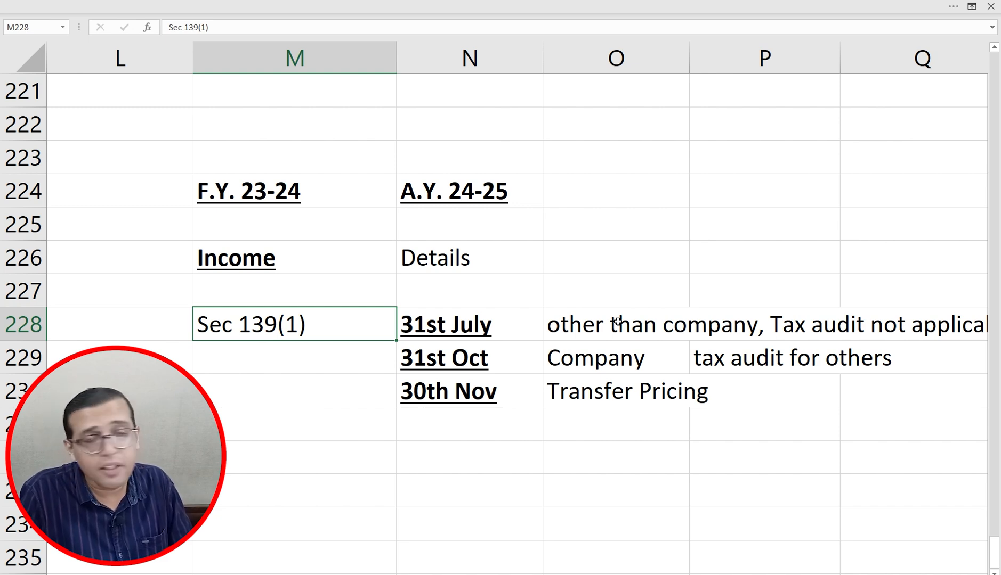
pyautogui.press('Right')
pyautogui.press('Down')
pyautogui.press('Down')
pyautogui.press('Down')
pyautogui.press('Down')
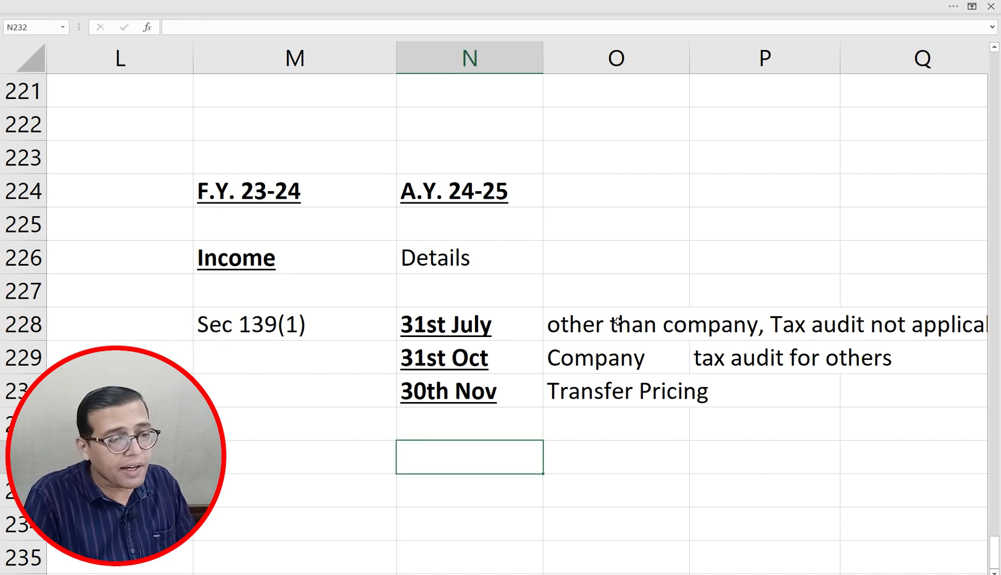
pyautogui.press('Up')
pyautogui.press('Down')
pyautogui.press('Left')
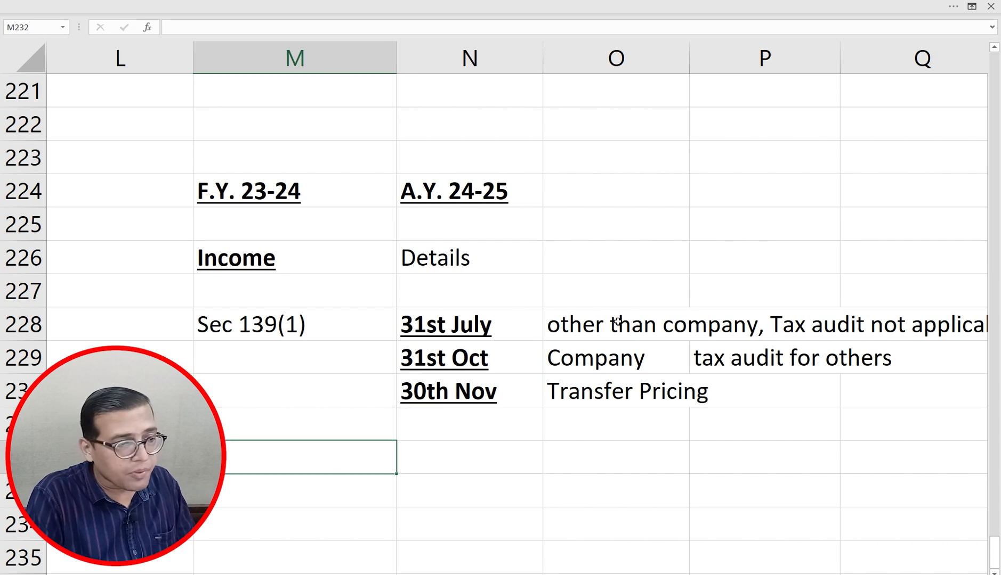
pyautogui.write('Sec 1')
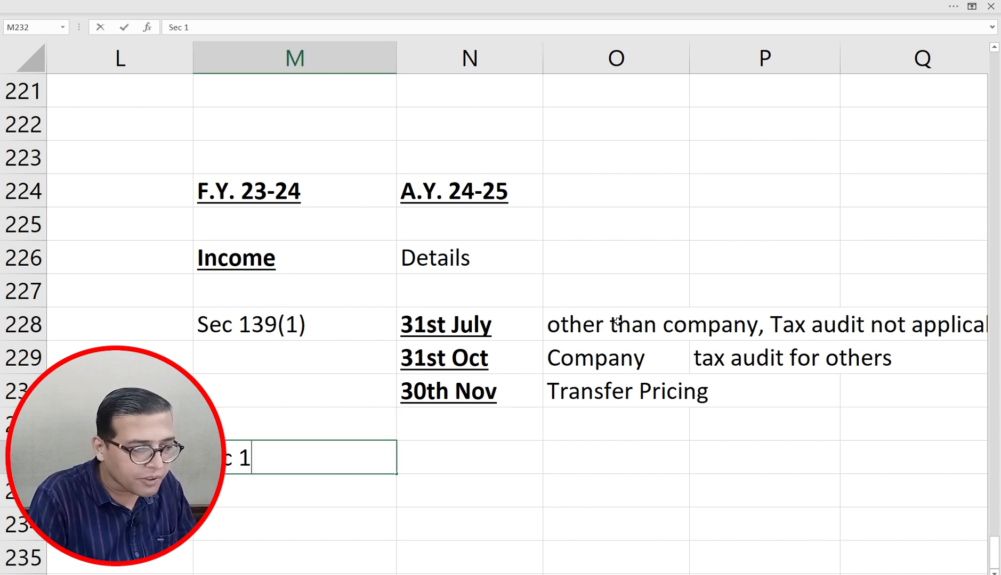
pyautogui.write('39 (4)')
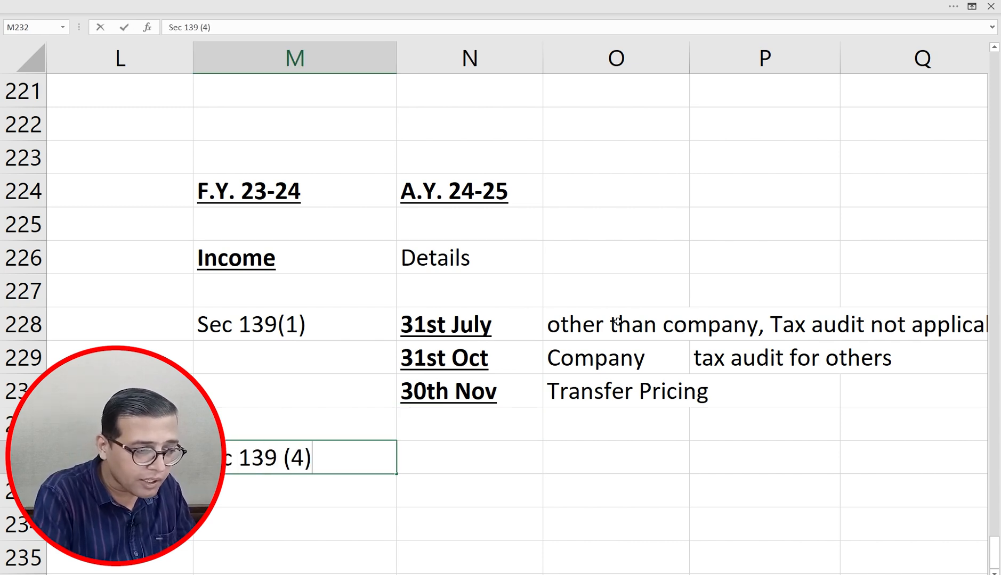
pyautogui.press('Tab')
pyautogui.write('Be')
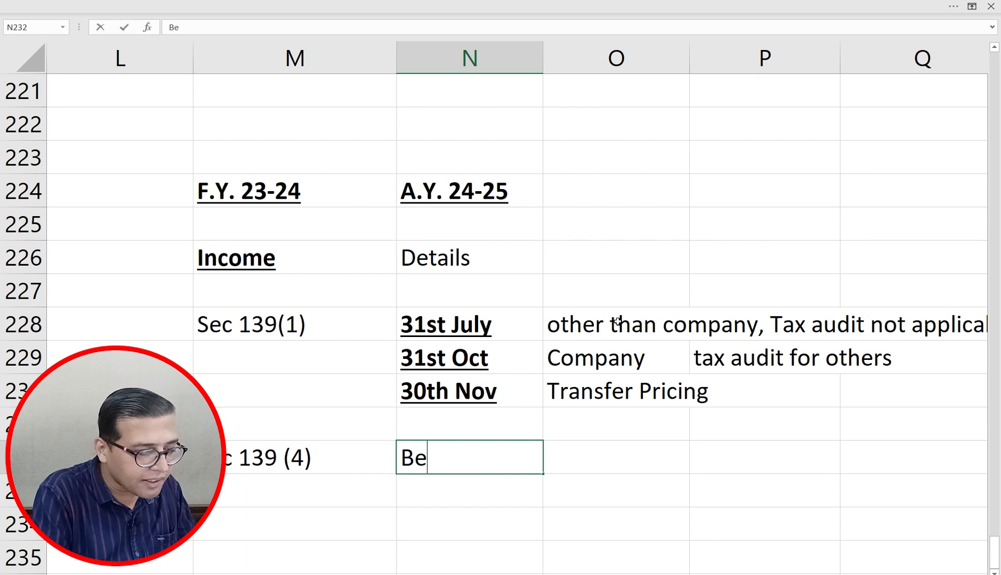
pyautogui.write('lated Return')
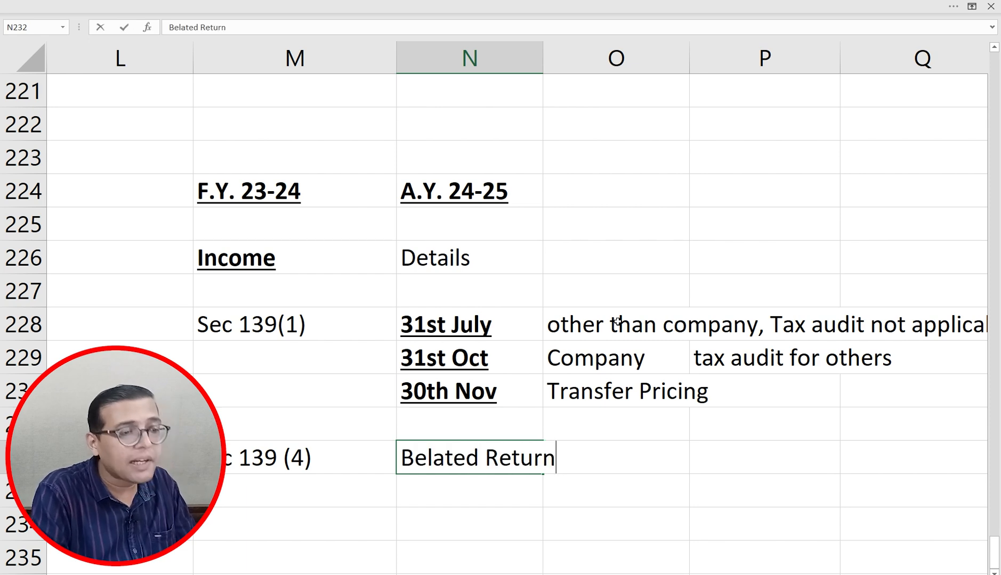
pyautogui.press('Return')
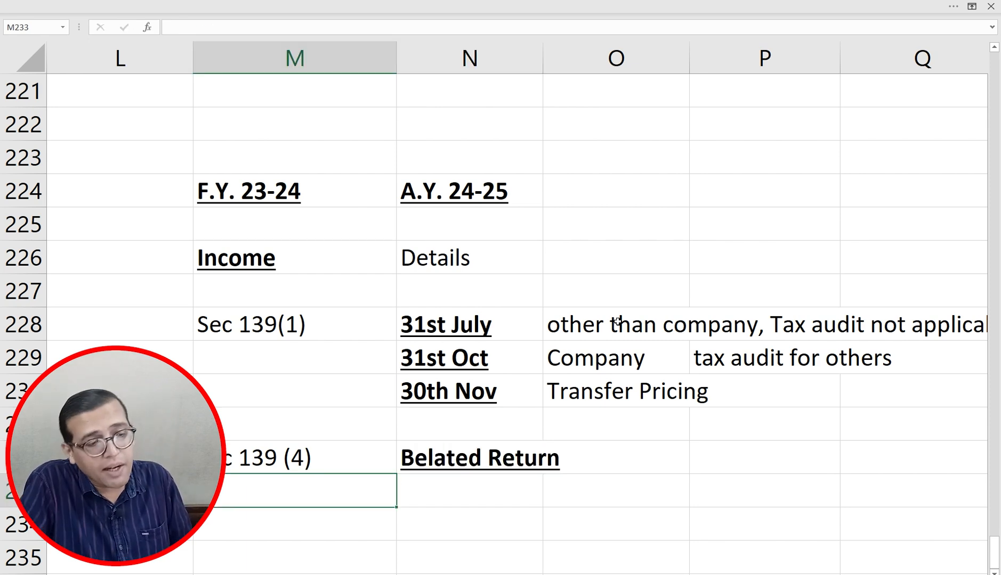
# Step: Type 'Late Fees' in O232 and 'u/s 234F' in P232
pyautogui.press('Right')
pyautogui.press('Right')
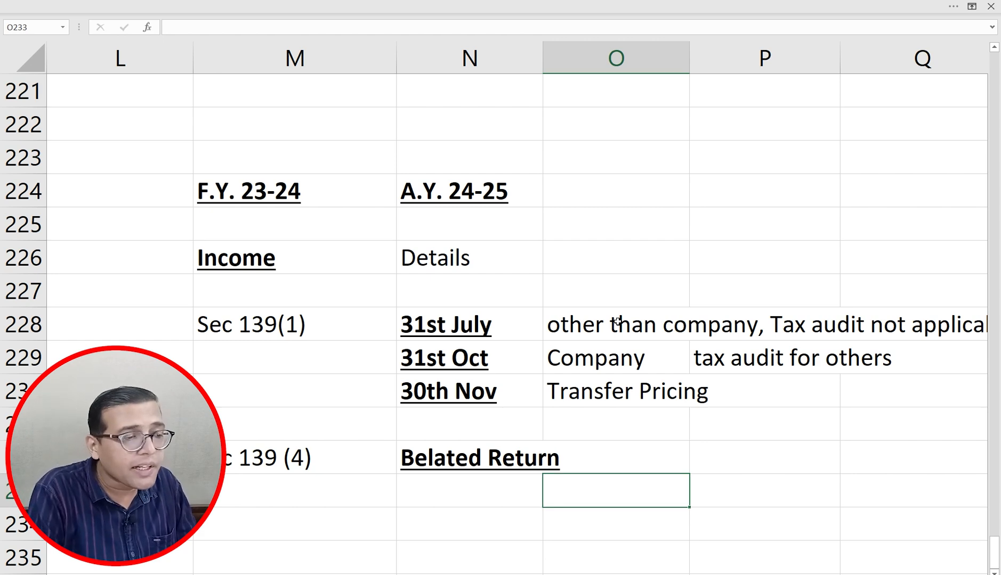
pyautogui.press('Left')
pyautogui.press('Left')
pyautogui.press('Up')
pyautogui.press('Right')
pyautogui.press('Up')
pyautogui.press('Up')
pyautogui.press('Up')
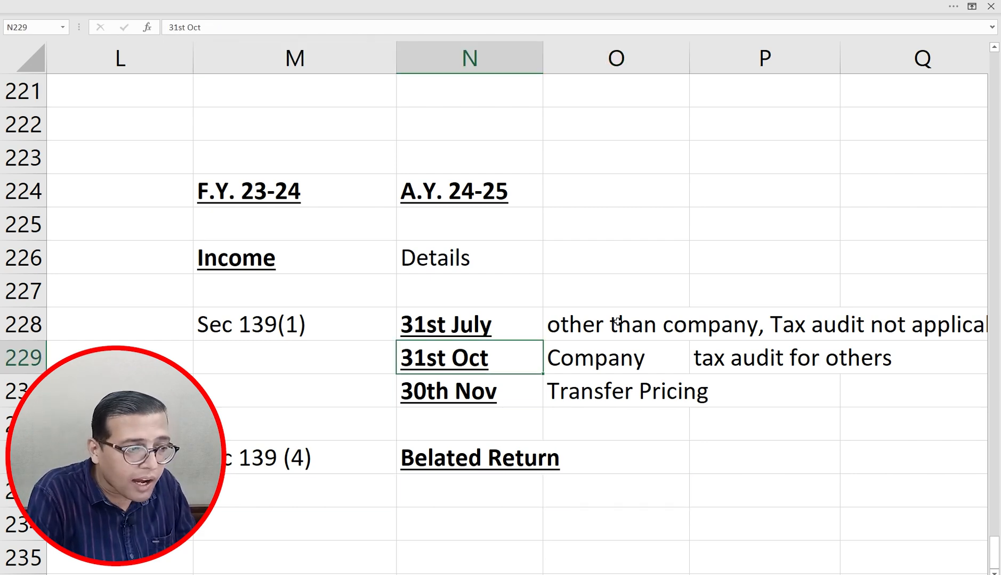
pyautogui.press('Down')
pyautogui.press('Down')
pyautogui.press('Left')
pyautogui.press('Down')
pyautogui.press('Right')
pyautogui.press('Right')
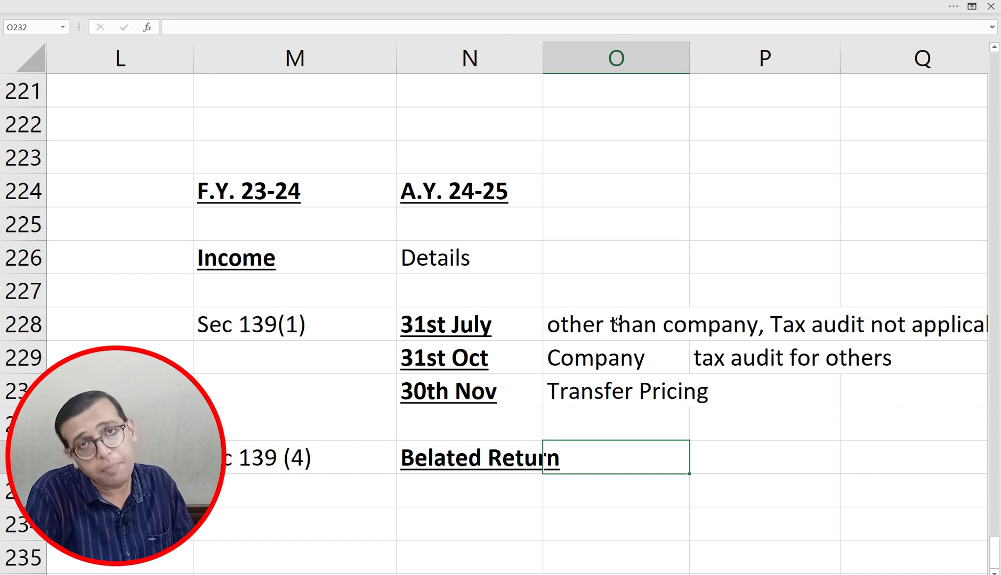
pyautogui.write('Late Fees')
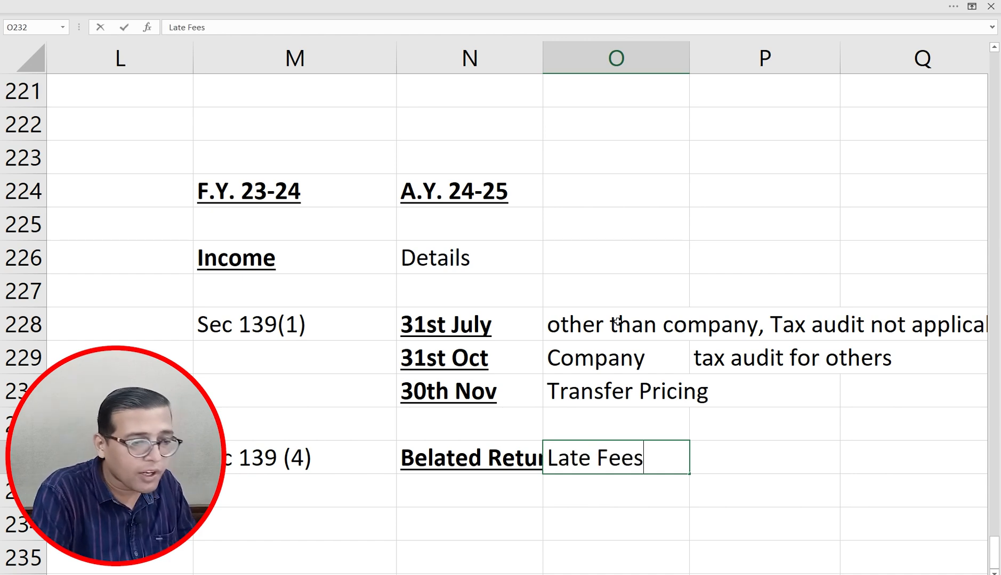
pyautogui.press('Right')
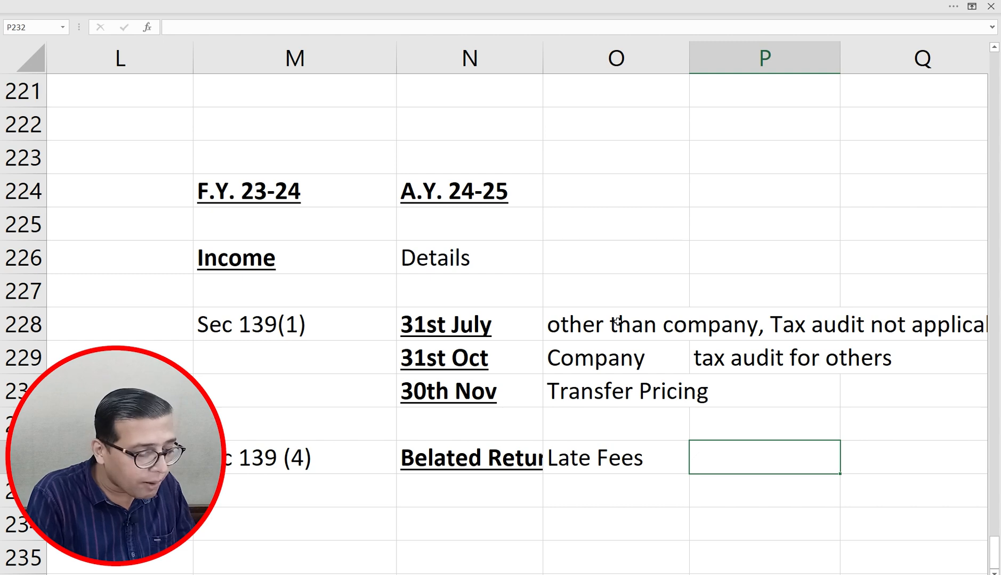
pyautogui.write('u/s 2')
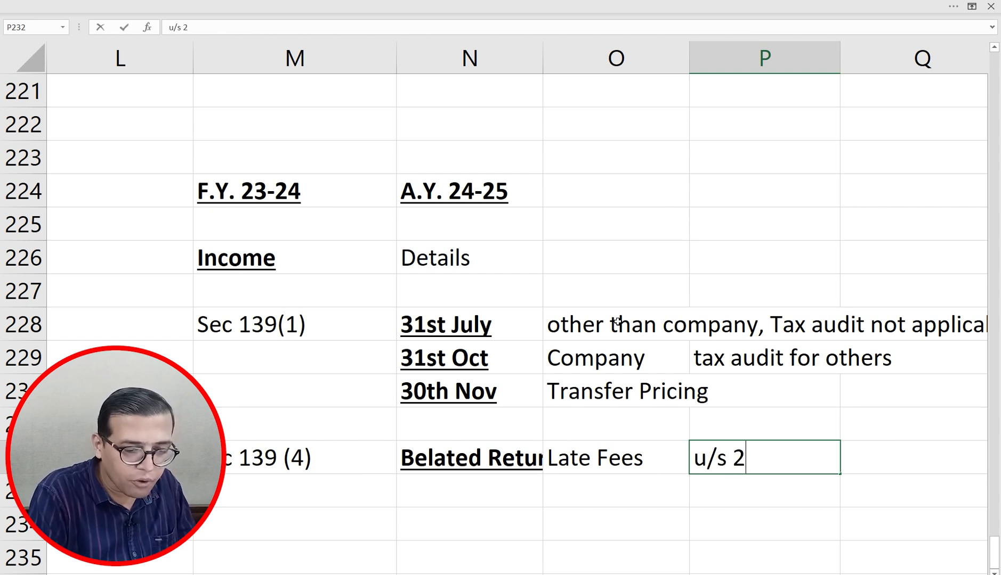
pyautogui.write('34F')
# Step: Record late fee amounts 1000 in Q232 and 5000 in Q233
pyautogui.press('Return')
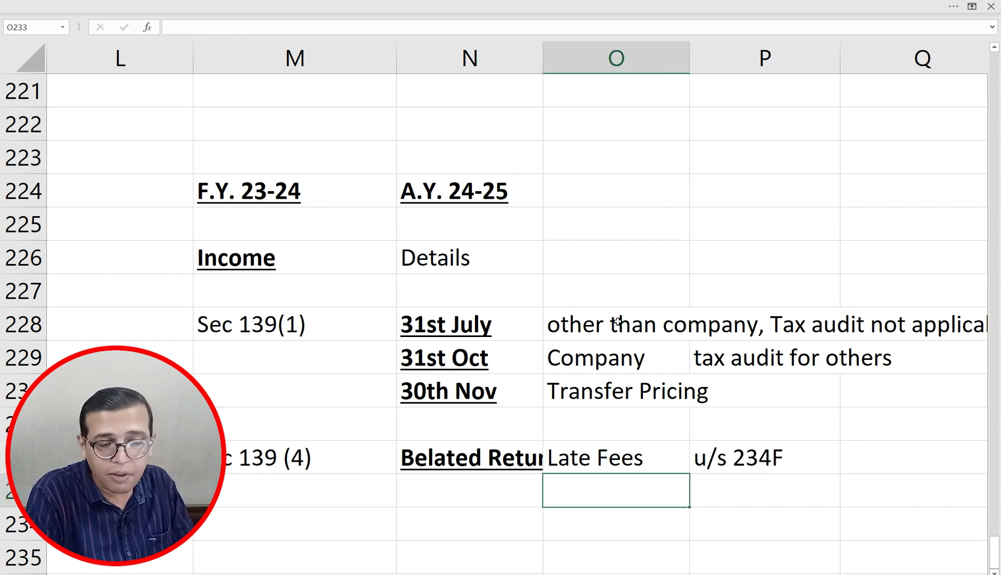
pyautogui.press('Up')
pyautogui.press('Right')
pyautogui.press('Right')
pyautogui.press('Right')
pyautogui.press('Left')
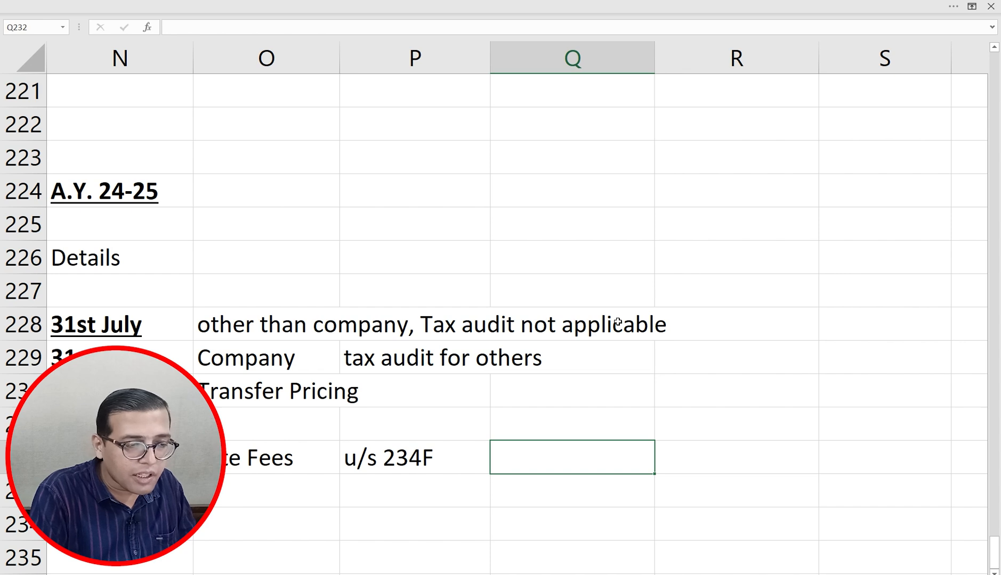
pyautogui.write('1000')
pyautogui.press('Return')
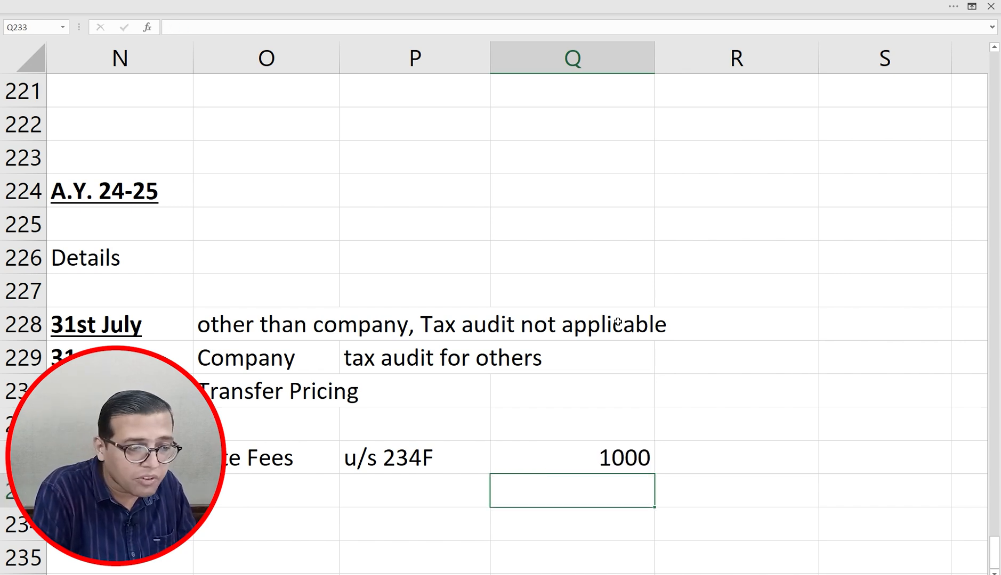
pyautogui.write('5000')
pyautogui.press('Return')
# Step: Enter 'u/s 234A' in P234, overriding the AutoComplete suggestion
pyautogui.press('Left')
pyautogui.press('Left')
pyautogui.hscroll(-2, 617, 322)
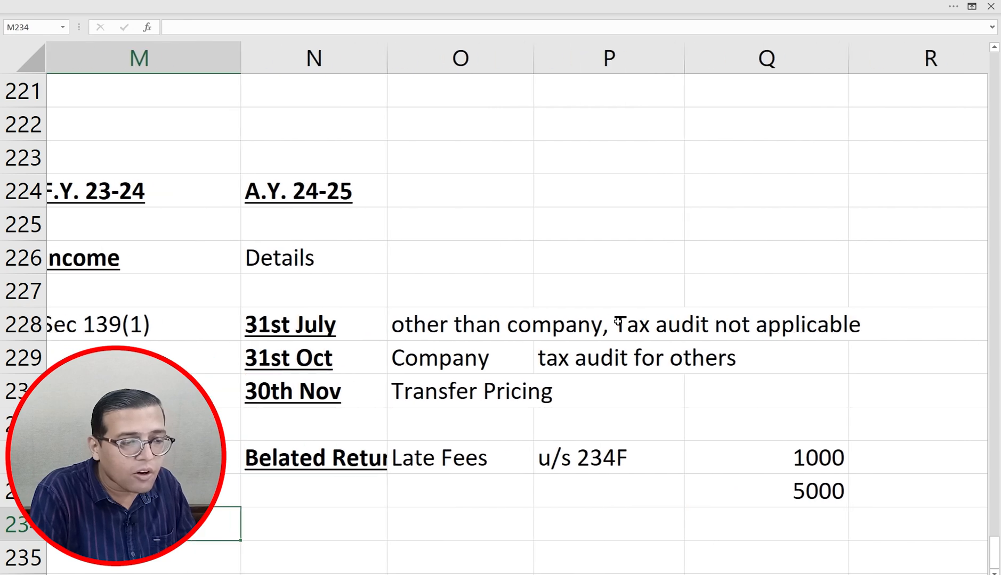
pyautogui.press('Right')
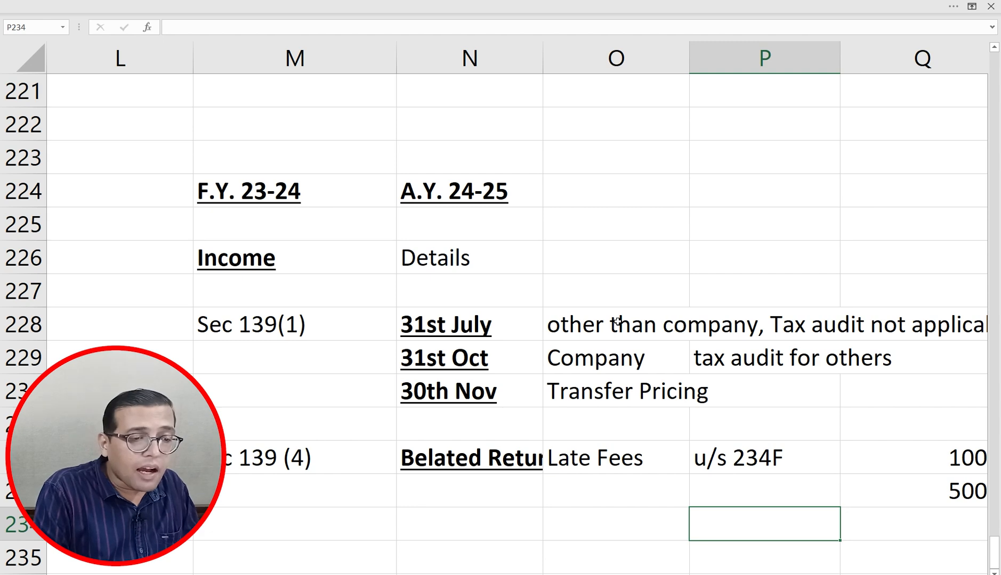
pyautogui.press('Up')
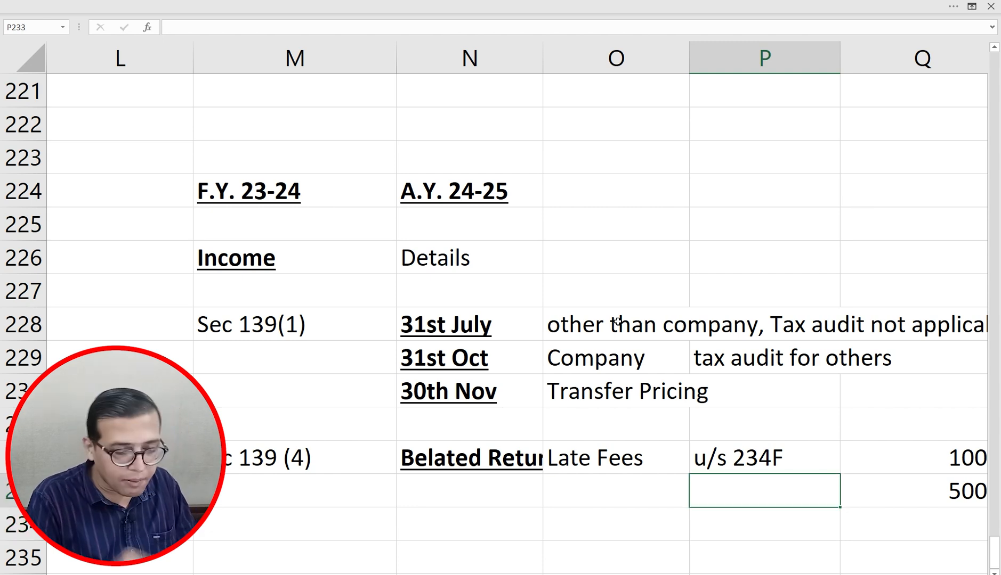
pyautogui.press('Down')
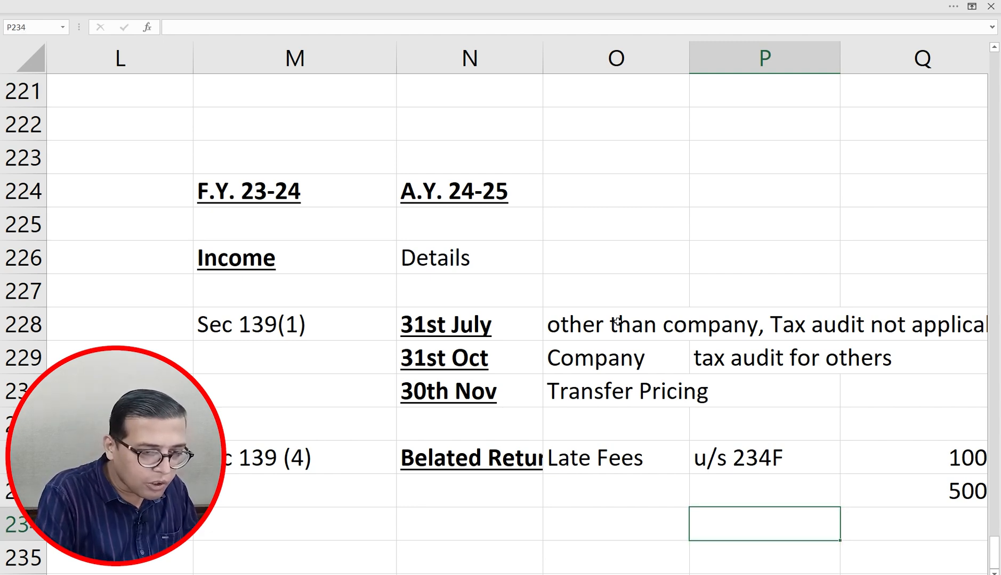
pyautogui.write('u/s 234A')
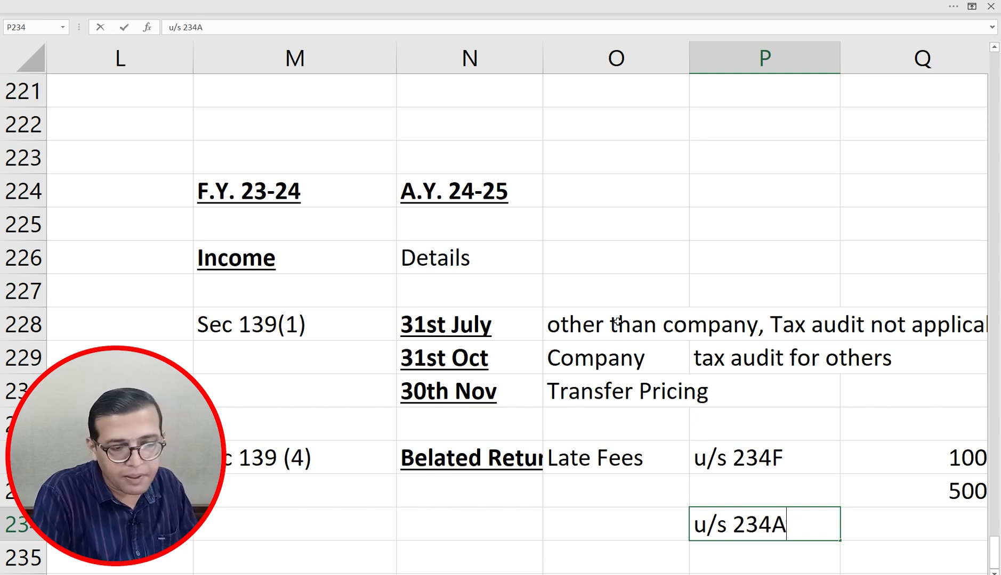
pyautogui.press('Return')
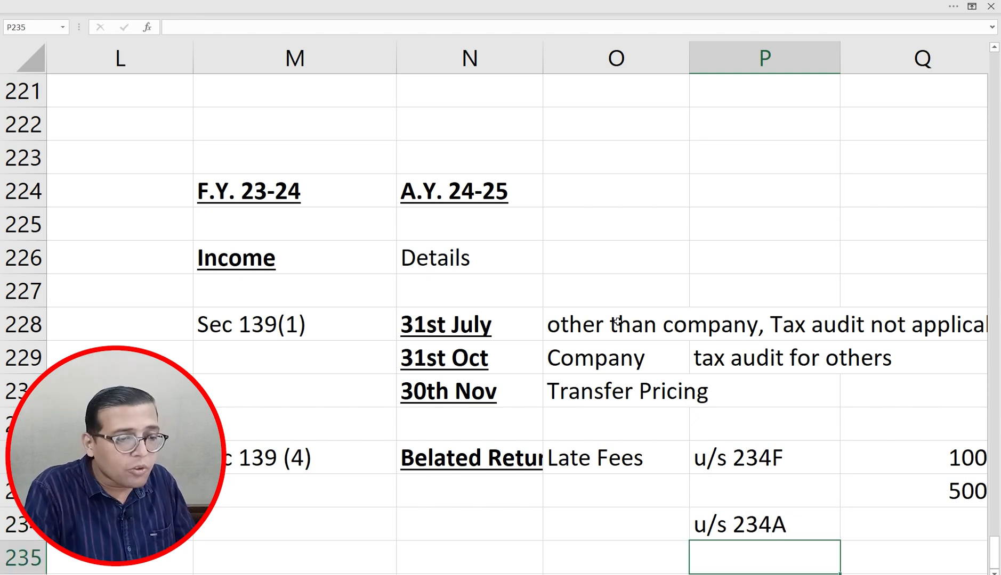
pyautogui.press('Up')
pyautogui.press('Up')
pyautogui.press('Up')
pyautogui.press('Left')
pyautogui.press('Left')
pyautogui.press('Left')
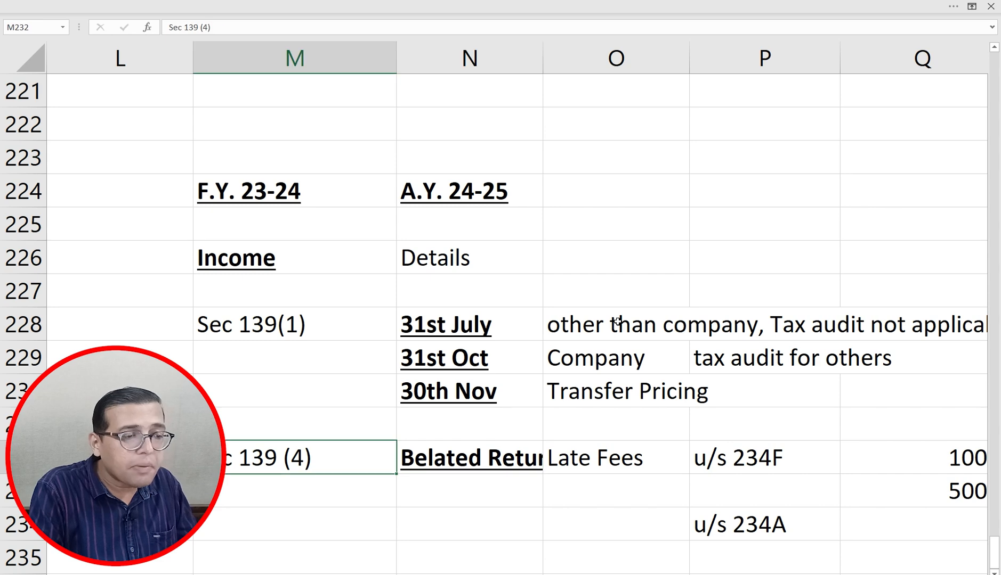
pyautogui.press('Right')
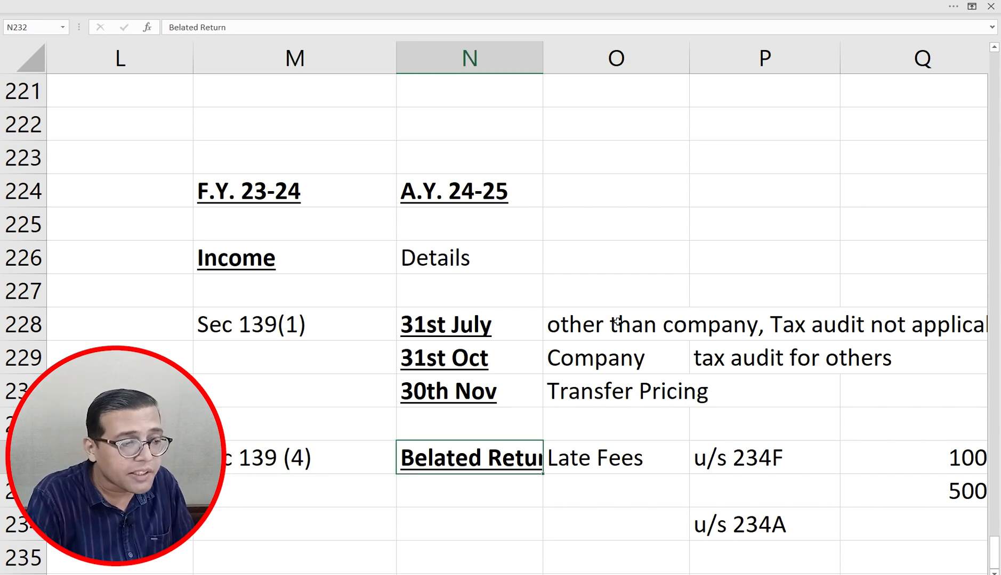
pyautogui.press('Left')
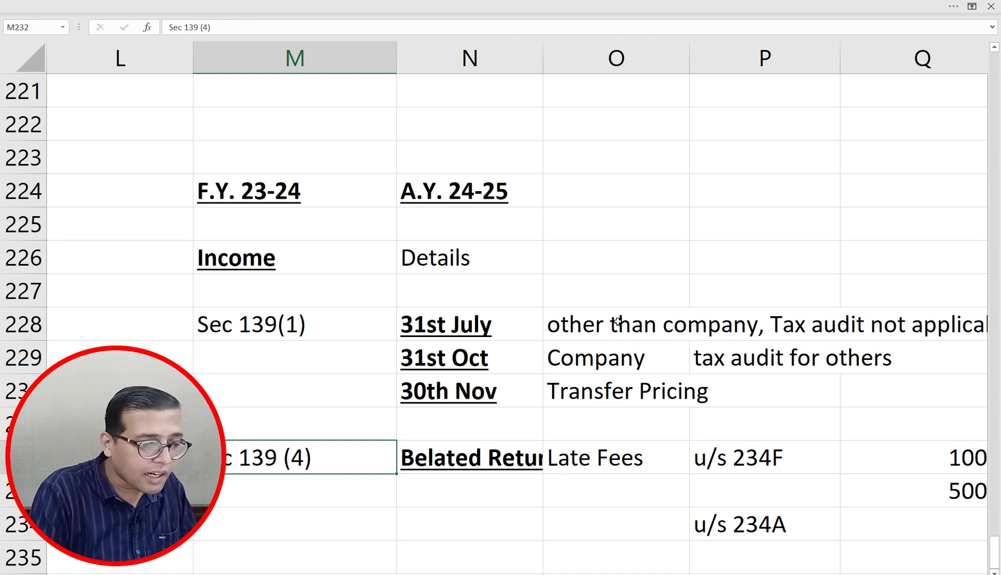
pyautogui.press('Down')
pyautogui.press('Right')
pyautogui.write('OLD ')
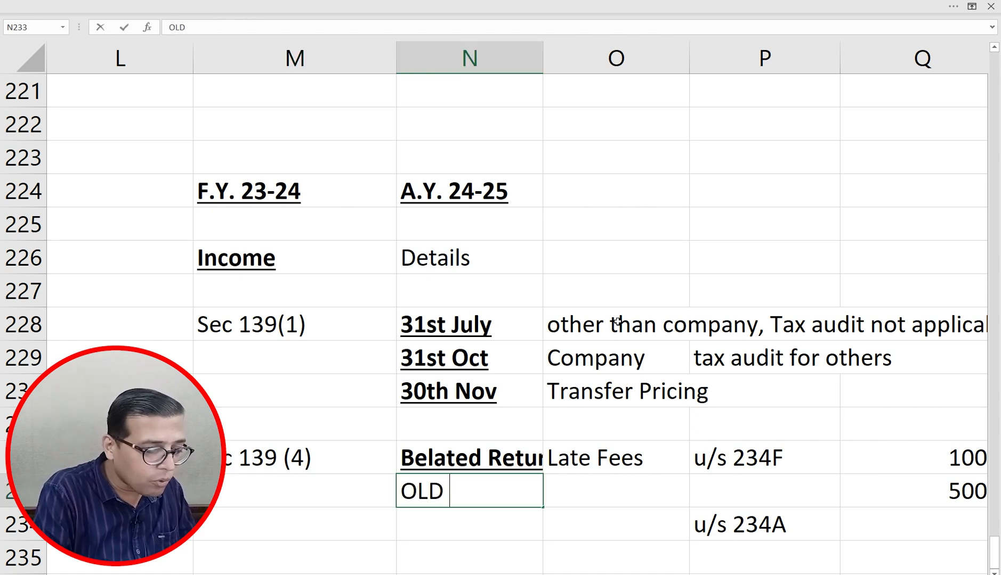
pyautogui.write('YTax Regime')
pyautogui.press('Return')
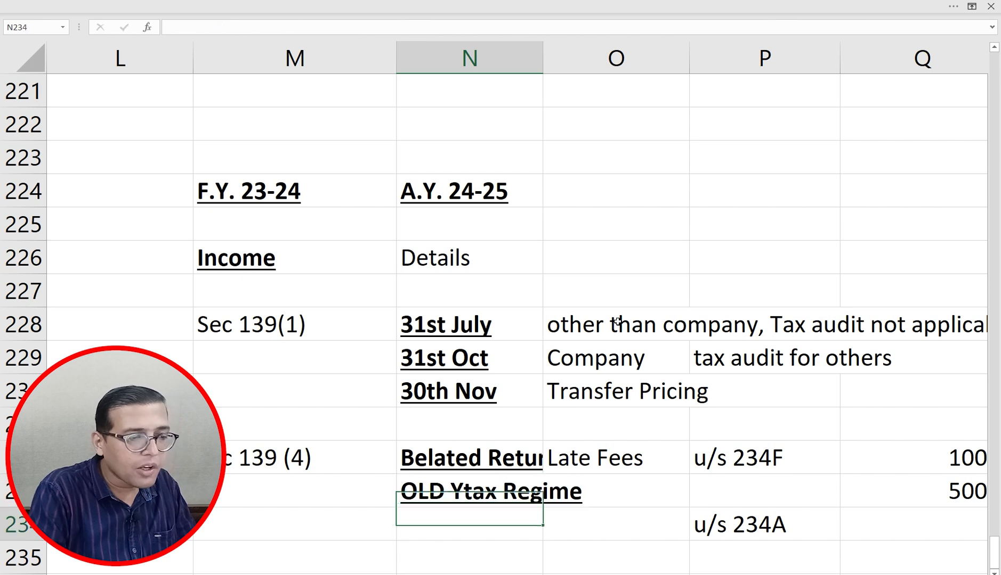
pyautogui.press('Up')
pyautogui.press('F2')
pyautogui.press('Left')
pyautogui.press('Left')
pyautogui.press('Left')
pyautogui.press('Left')
pyautogui.press('Left')
pyautogui.press('Left')
pyautogui.press('Left')
pyautogui.press('Left')
pyautogui.press('Left')
pyautogui.press('Left')
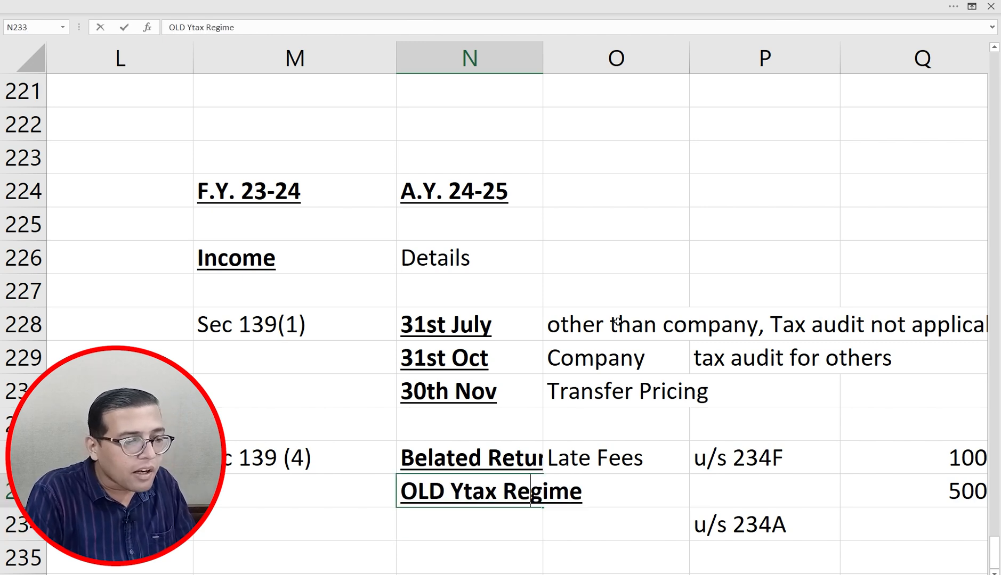
pyautogui.press('BackSpace')
pyautogui.press('Return')
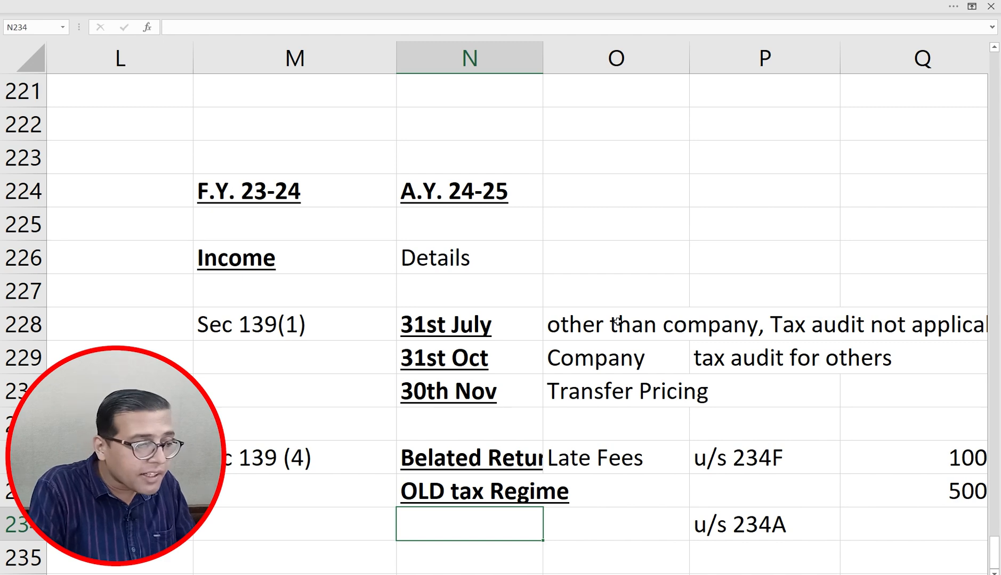
pyautogui.press('Up')
pyautogui.press('Up')
pyautogui.press('Left')
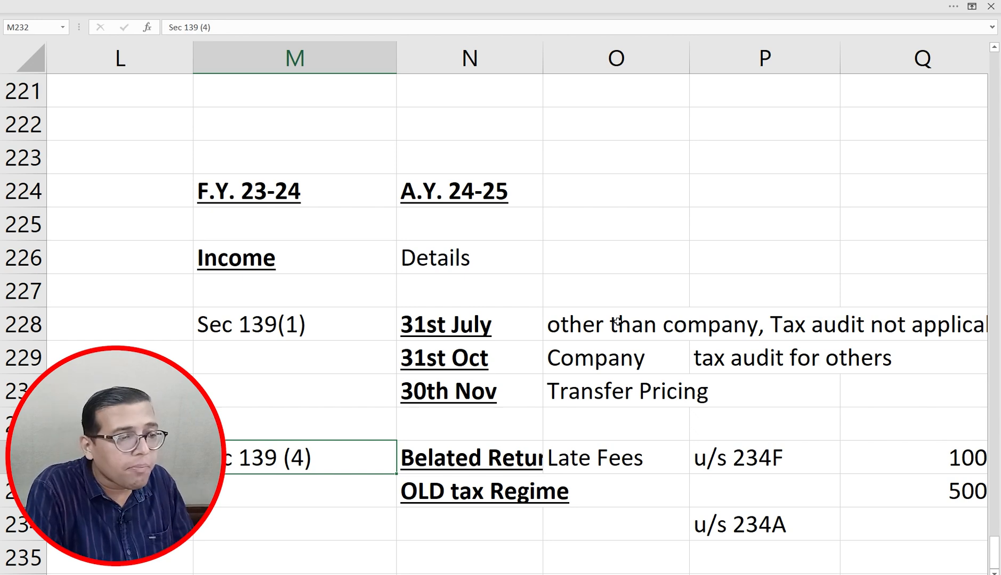
pyautogui.press('Up')
pyautogui.press('Up')
pyautogui.press('Up')
pyautogui.press('Up')
pyautogui.press('Right')
pyautogui.hotkey('shift', 'Down')
pyautogui.hotkey('shift', 'Down')
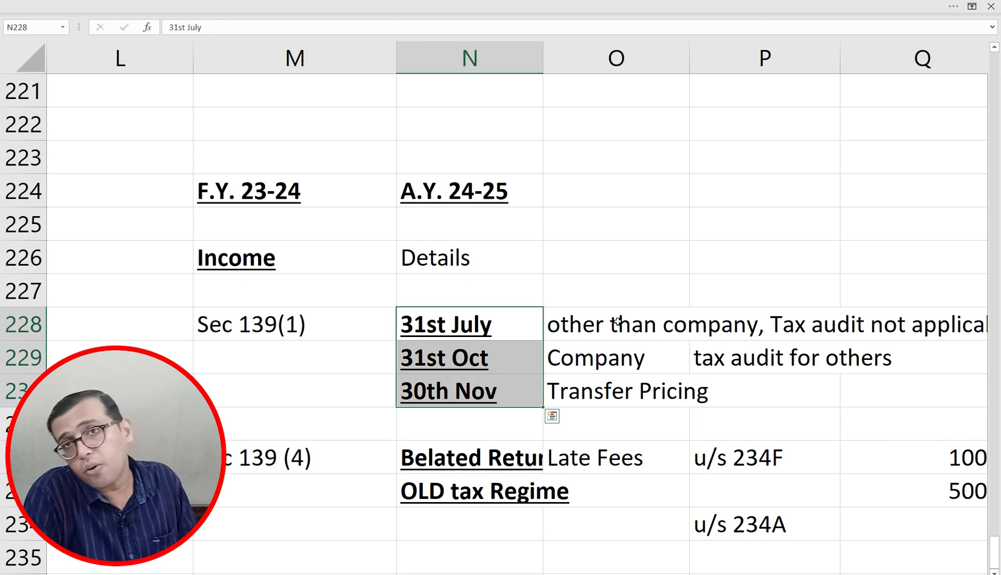
pyautogui.press('Down')
pyautogui.press('Down')
pyautogui.press('Down')
pyautogui.press('Down')
pyautogui.press('Down')
pyautogui.press('Down')
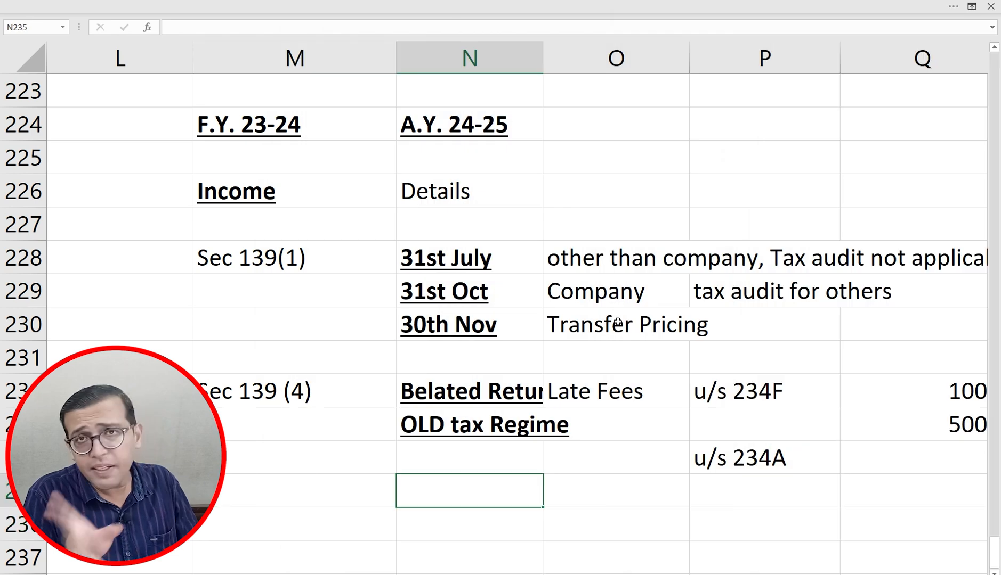
# Step: Enter '31st Dec' in N235 below the Sec 139 (4) belated-return notes
pyautogui.press('Up')
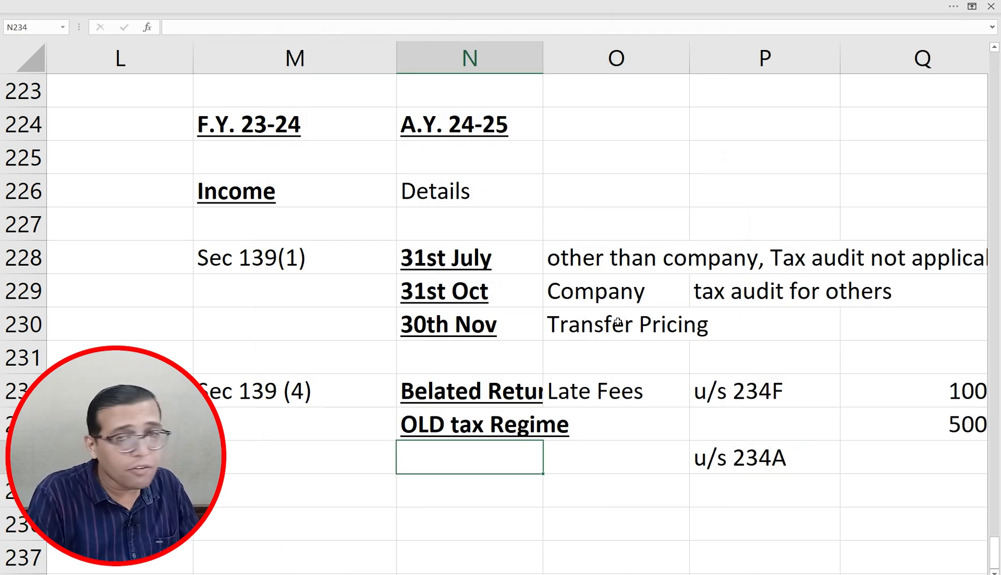
pyautogui.press('Down')
pyautogui.write('31st Dec')
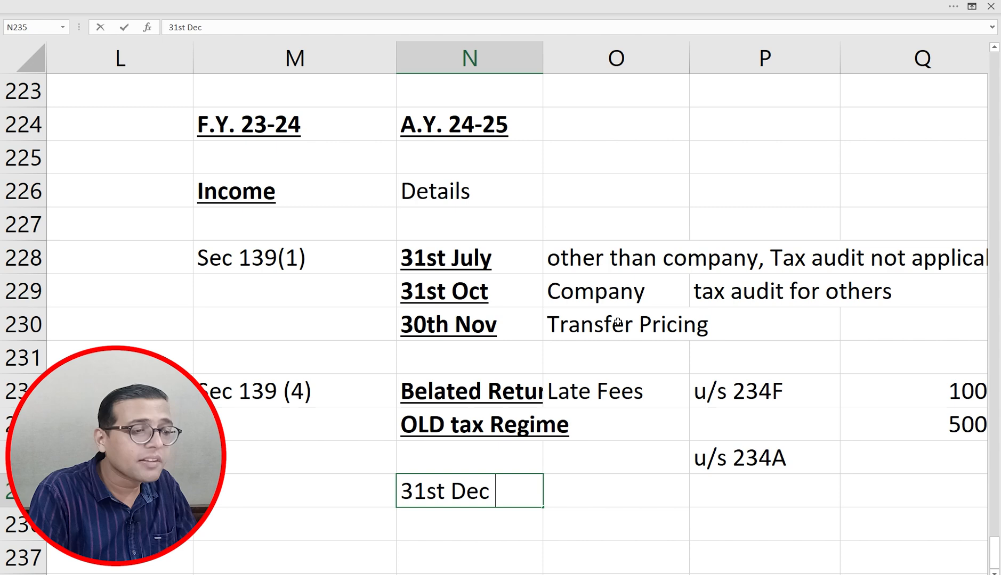
pyautogui.press('Return')
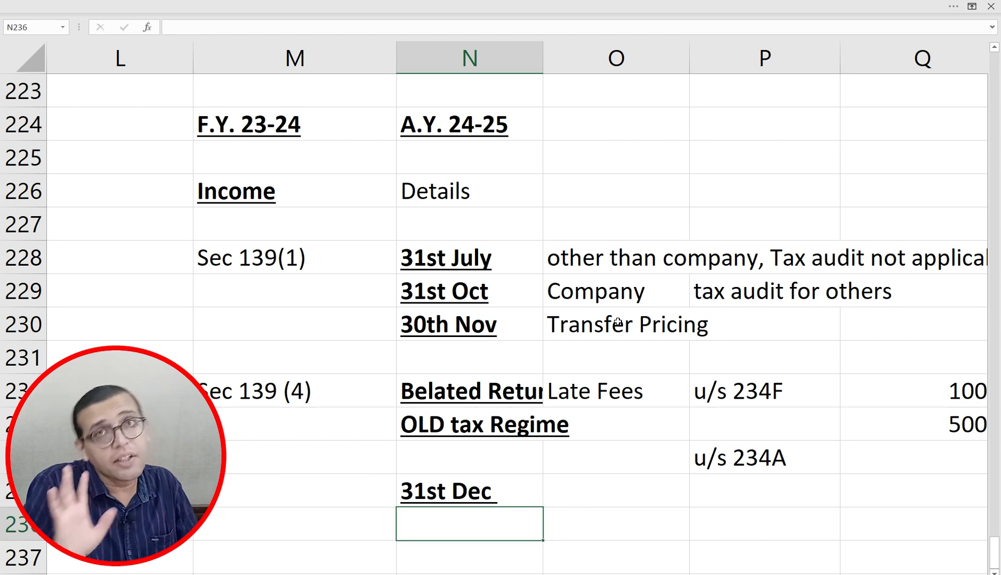
# Step: Point out the 31st July, 31st Oct, 30th Nov and 31st Dec deadlines, ending at M237
pyautogui.click(459, 249)
pyautogui.click(455, 288)
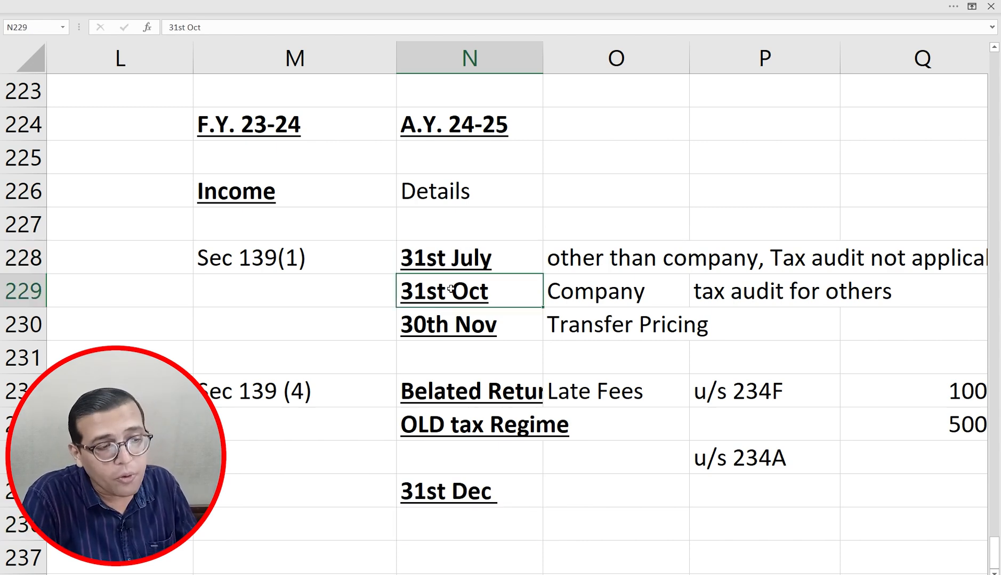
pyautogui.click(451, 325)
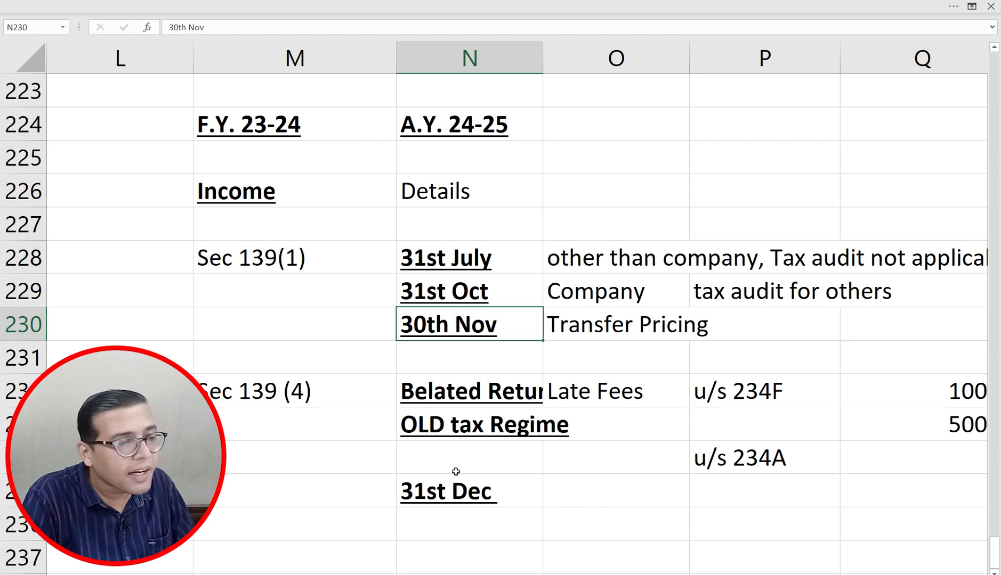
pyautogui.click(445, 491)
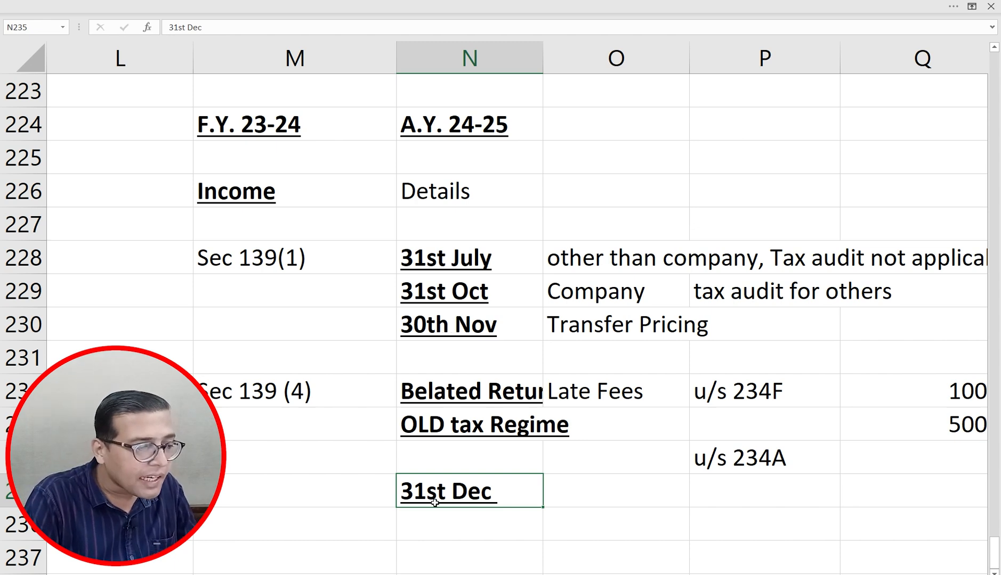
pyautogui.press('Down')
pyautogui.press('Down')
pyautogui.press('Left')
# Step: Enter 'Sec 139 (5)' in M237 with 'Revise return' beside it in N237
pyautogui.write('Sec')
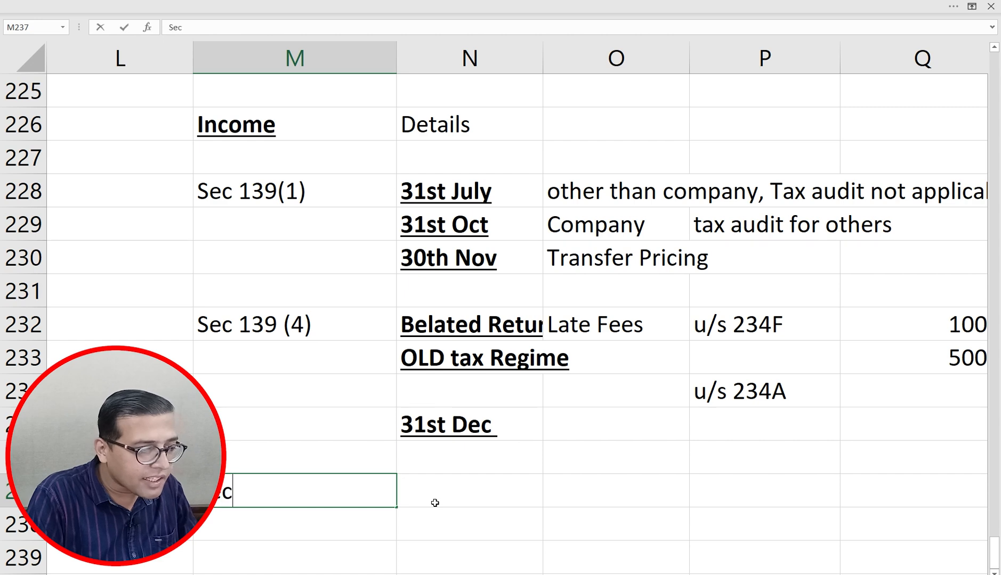
pyautogui.write(' 139 ')
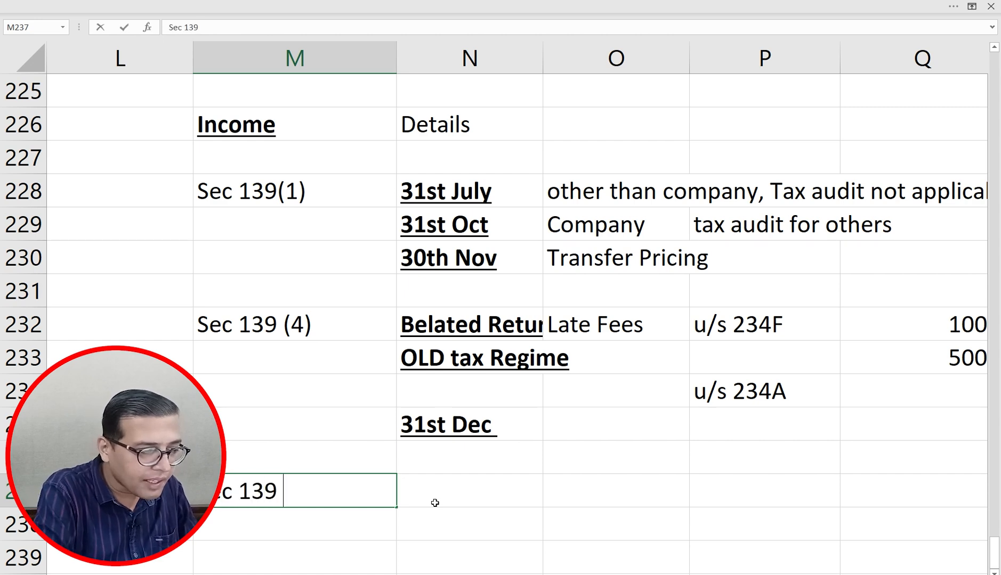
pyautogui.write('(5)')
pyautogui.press('Tab')
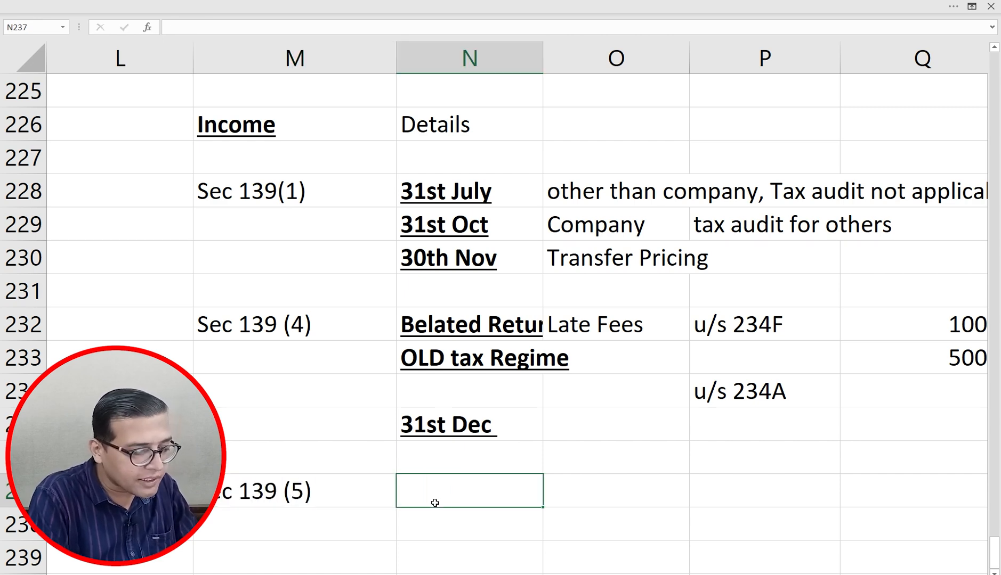
pyautogui.write('Revise')
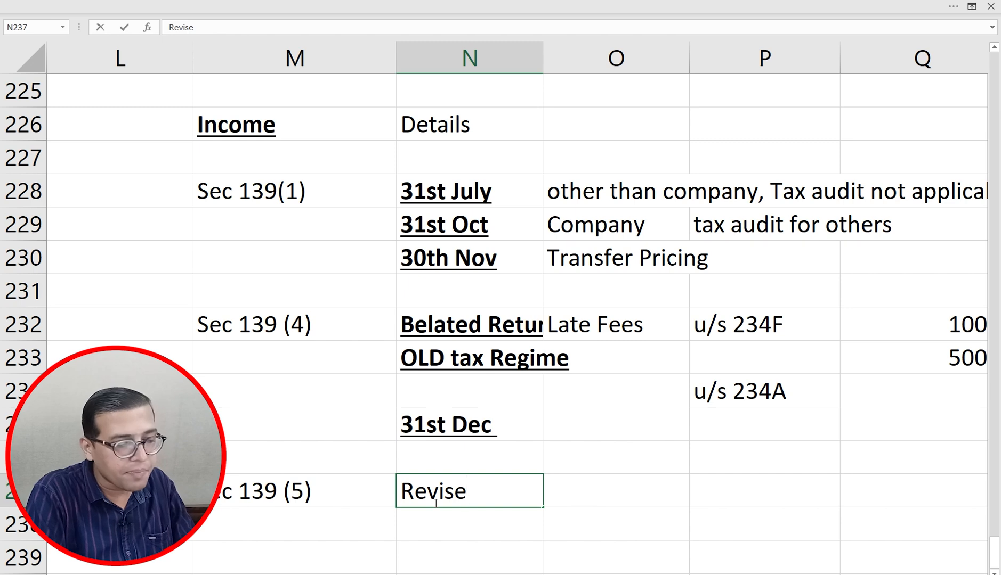
pyautogui.write(' return')
pyautogui.press('Return')
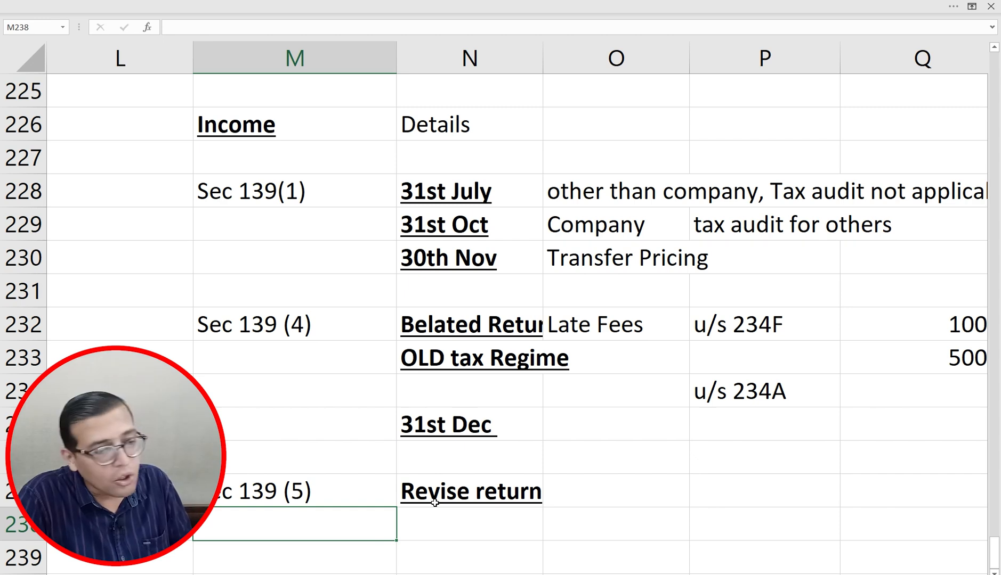
# Step: Copy the 31st Dec deadline from N235 into O237 beside Revise return
pyautogui.press('Up')
pyautogui.press('Right')
pyautogui.press('Up')
pyautogui.press('Up')
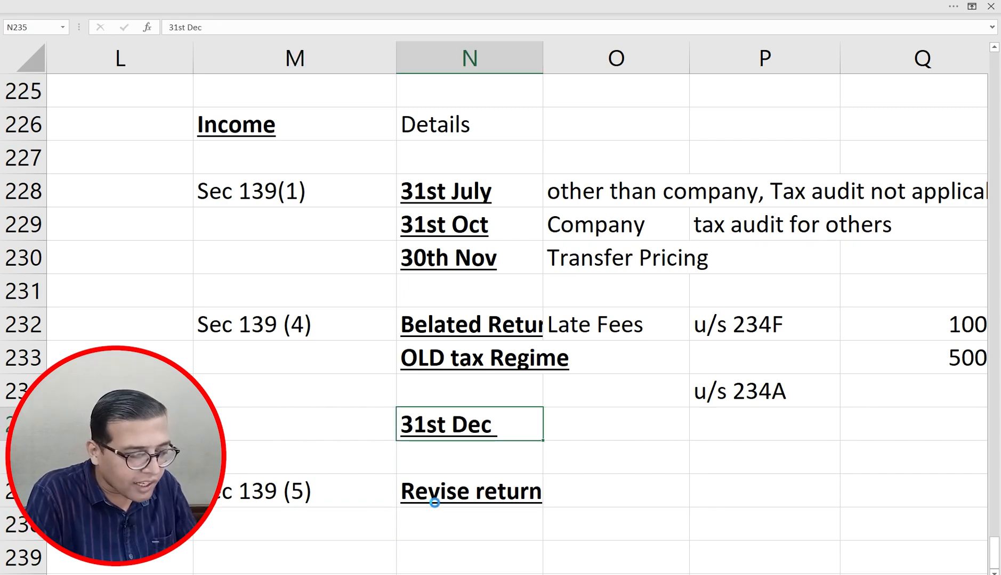
pyautogui.hotkey('ctrl', 'c')
pyautogui.press('Right')
pyautogui.press('Down')
pyautogui.press('Down')
pyautogui.hotkey('ctrl', 'v')
pyautogui.press('Down')
pyautogui.press('Down')
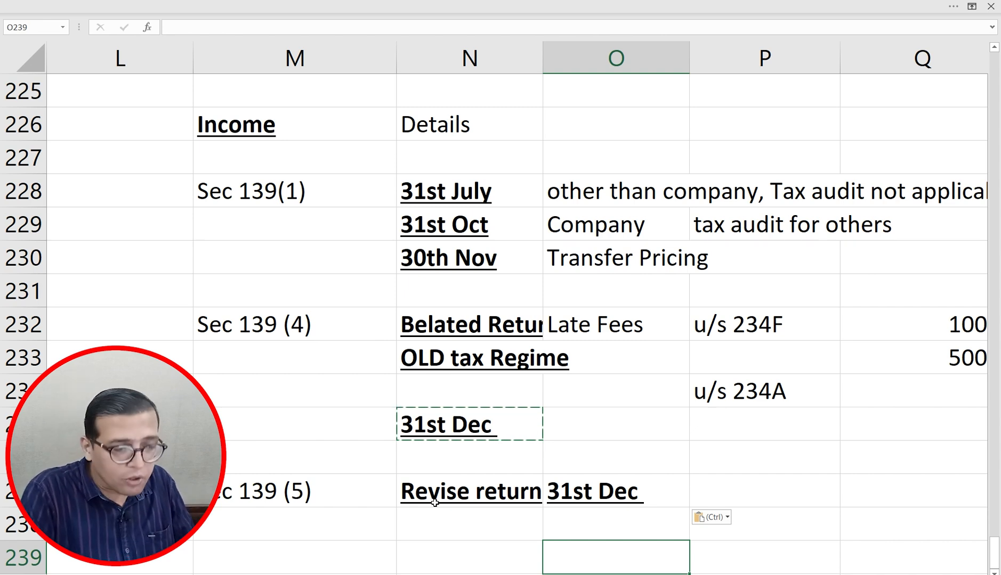
# Step: Review the Sec 139 section labels in column M, ending in the empty rows below
pyautogui.press('Up')
pyautogui.press('Up')
pyautogui.press('Up')
pyautogui.press('Up')
pyautogui.press('Up')
pyautogui.press('Up')
pyautogui.press('Up')
pyautogui.press('Up')
pyautogui.press('Up')
pyautogui.press('Up')
pyautogui.press('Up')
pyautogui.press('Left')
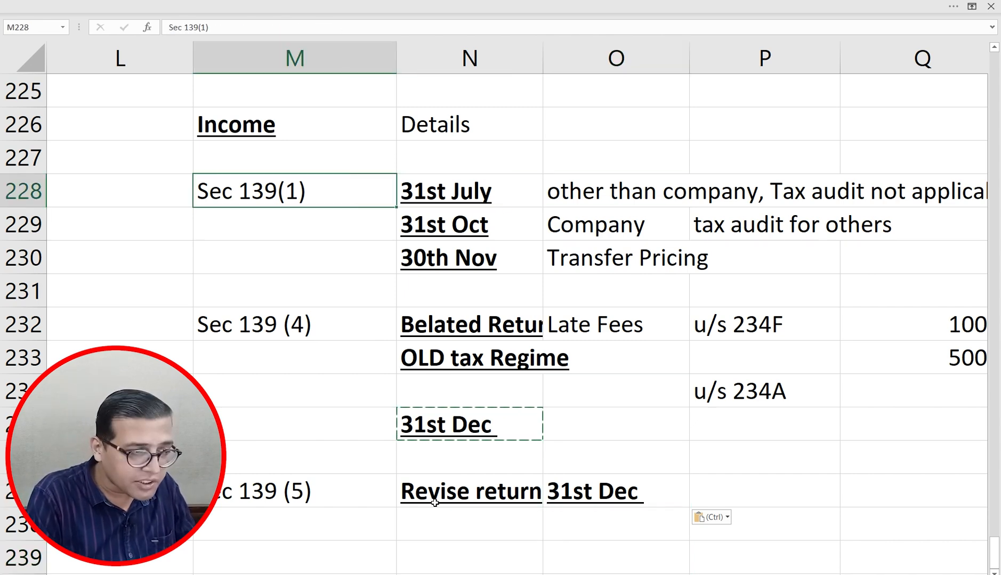
pyautogui.hotkey('shift', 'Down')
pyautogui.hotkey('shift', 'Down')
pyautogui.hotkey('shift', 'Down')
pyautogui.hotkey('shift', 'Down')
pyautogui.hotkey('shift', 'Down')
pyautogui.press('Down')
pyautogui.press('Down')
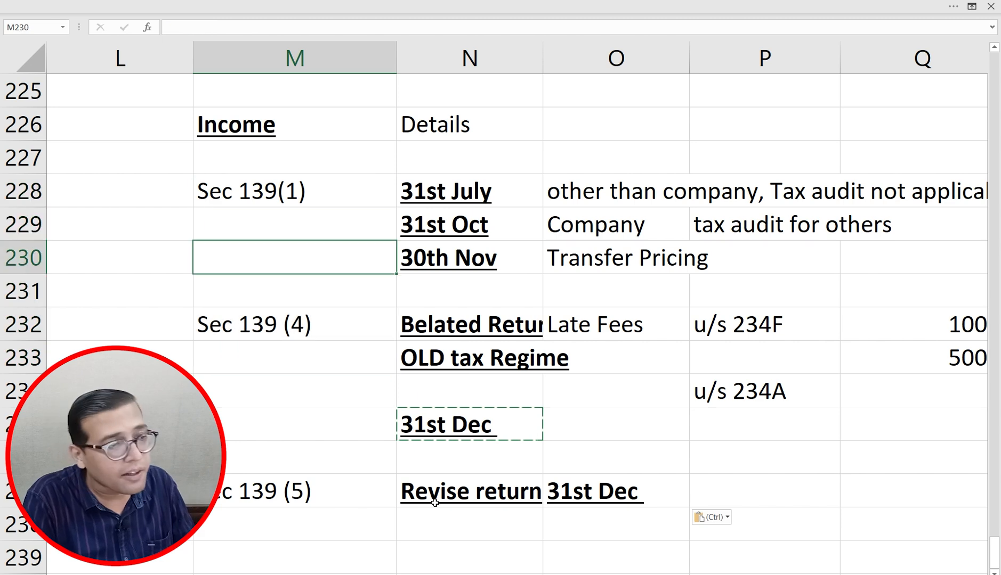
pyautogui.press('Up')
pyautogui.press('Up')
pyautogui.press('Up')
pyautogui.press('Down')
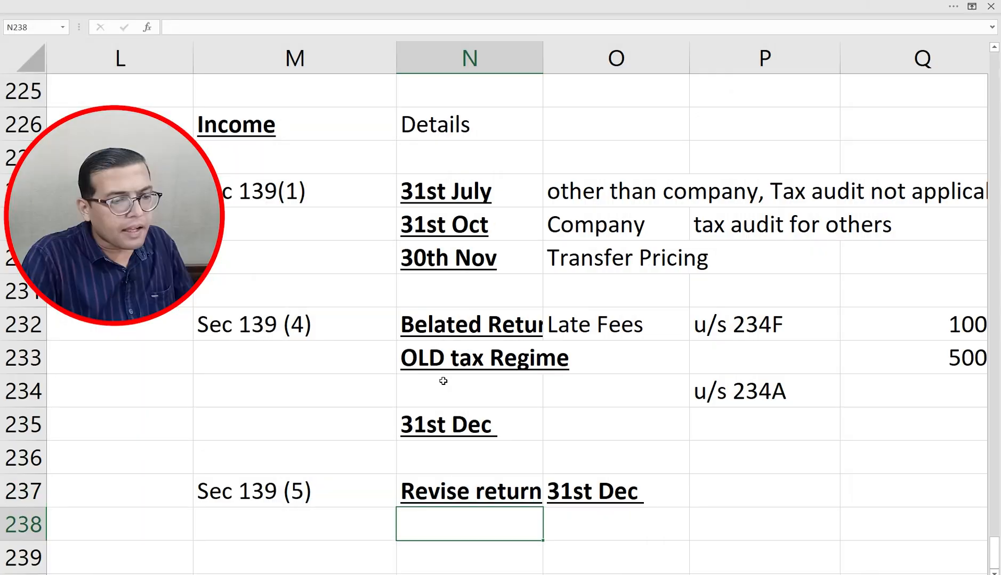
pyautogui.press('Down')
pyautogui.press('Down')
pyautogui.press('Down')
pyautogui.press('Left')
pyautogui.press('Down')
pyautogui.press('Down')
pyautogui.press('Down')
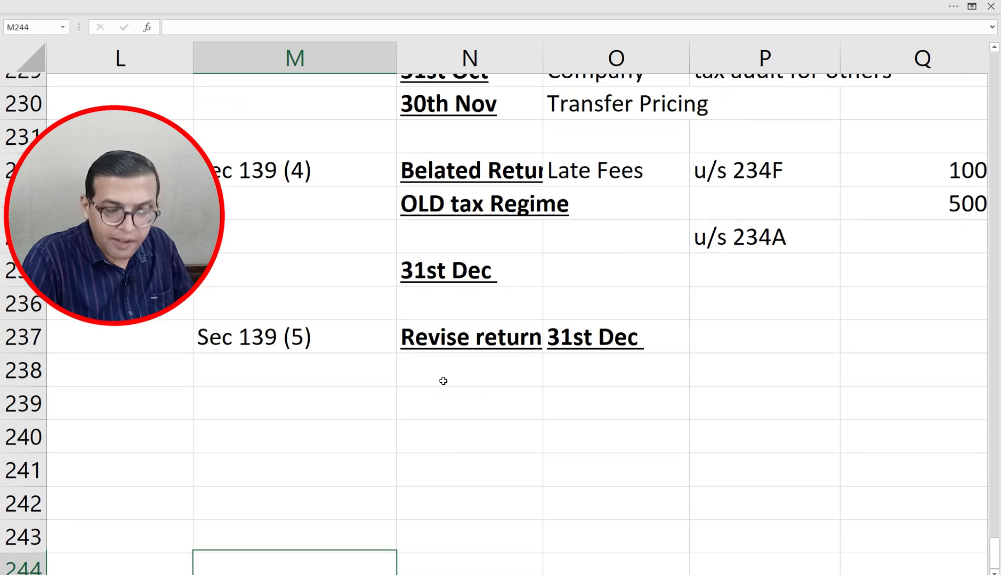
# Step: In the 04 RKD ITR case study, compare Old and New Tax Regime salary amounts
pyautogui.press('Up')
pyautogui.press('Up')
pyautogui.press('Up')
pyautogui.press('Up')
pyautogui.hotkey('alt', 'Tab')
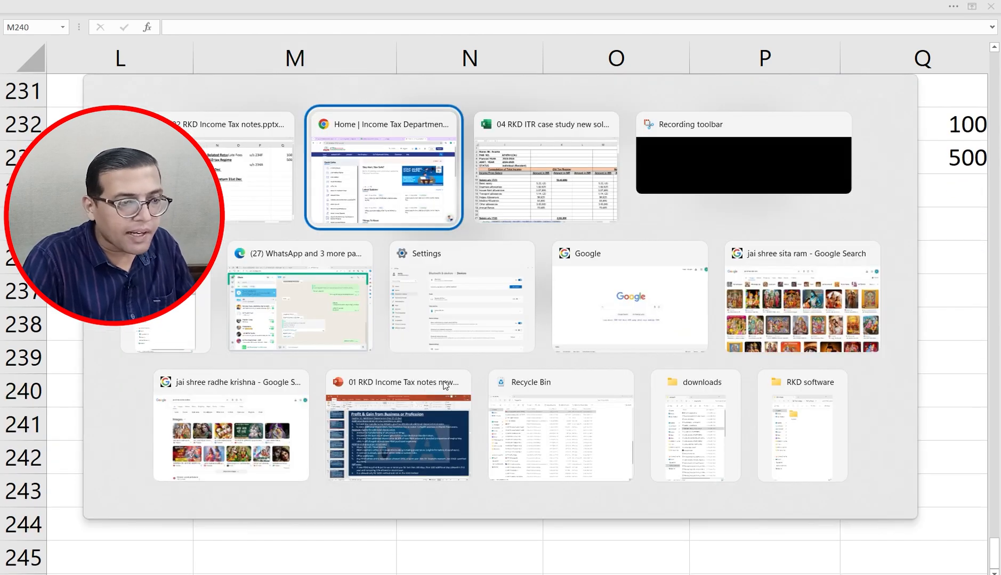
pyautogui.hotkey('alt', 'Tab')
pyautogui.press('Left')
pyautogui.press('Left')
pyautogui.press('Left')
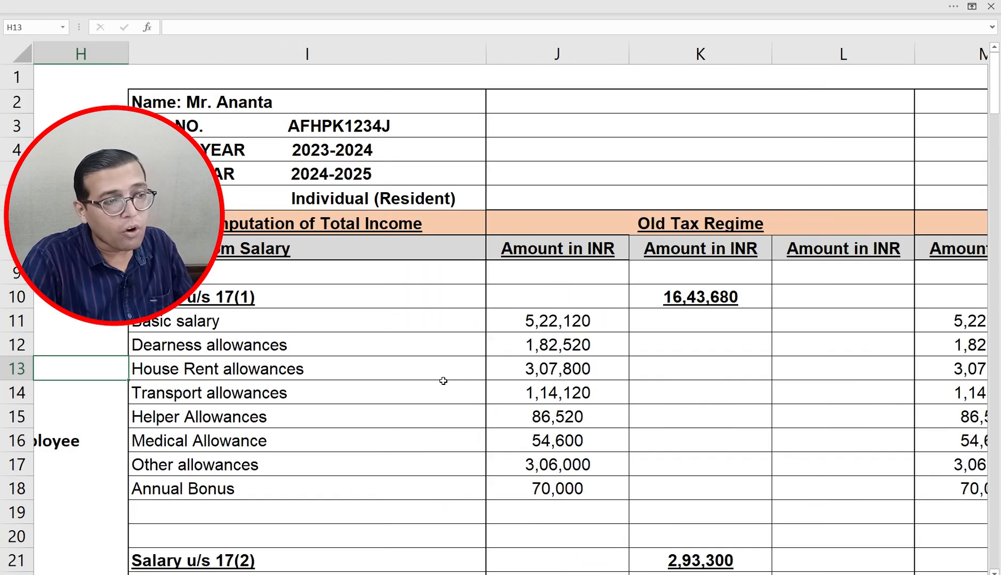
pyautogui.press('Right')
pyautogui.press('Right')
pyautogui.press('Right')
pyautogui.press('Right')
pyautogui.press('Right')
pyautogui.press('Left')
pyautogui.press('Left')
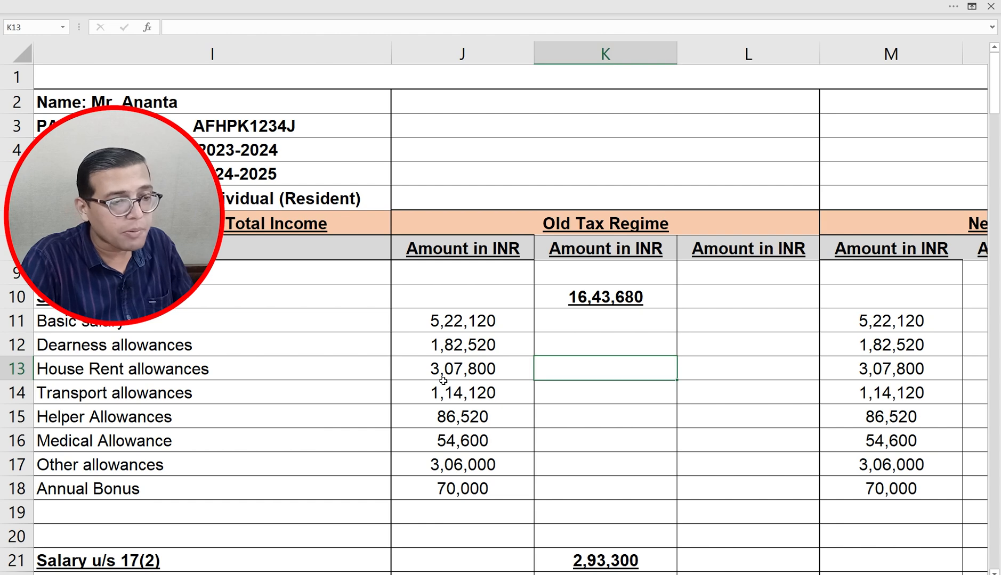
pyautogui.press('Down')
pyautogui.press('Right')
pyautogui.press('Right')
pyautogui.press('Right')
pyautogui.press('Right')
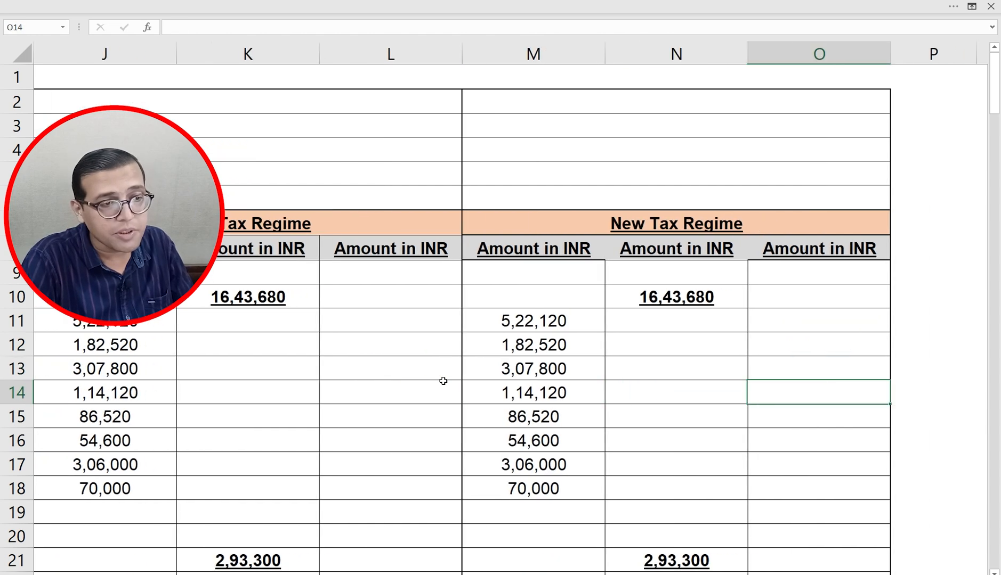
pyautogui.press('Left')
pyautogui.press('Left')
pyautogui.press('Left')
pyautogui.press('Left')
pyautogui.press('Left')
pyautogui.press('Left')
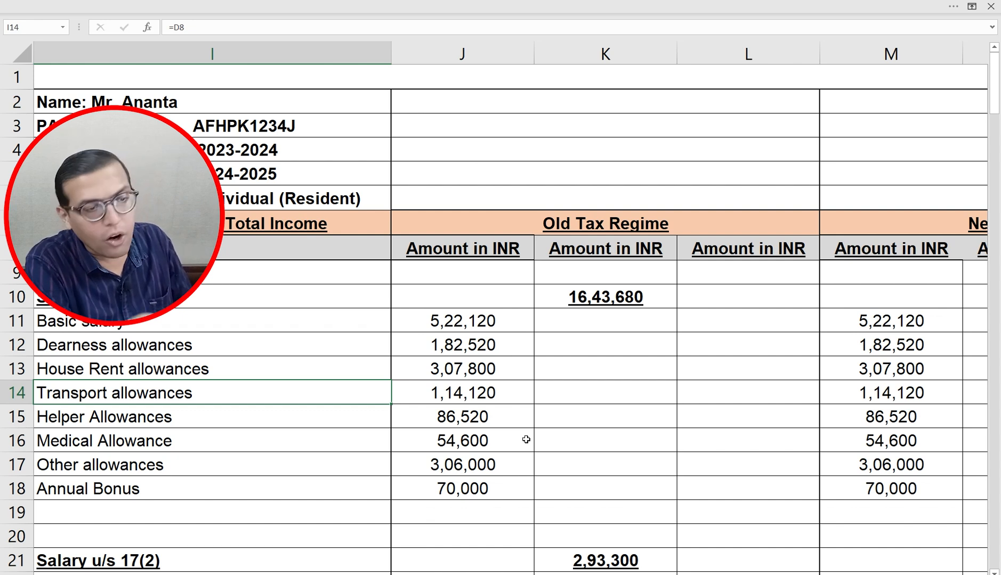
# Step: Glance at the due-date notes sheet and back, then bring up the e-Filing home page
pyautogui.hotkey('ctrl', 'pageup')
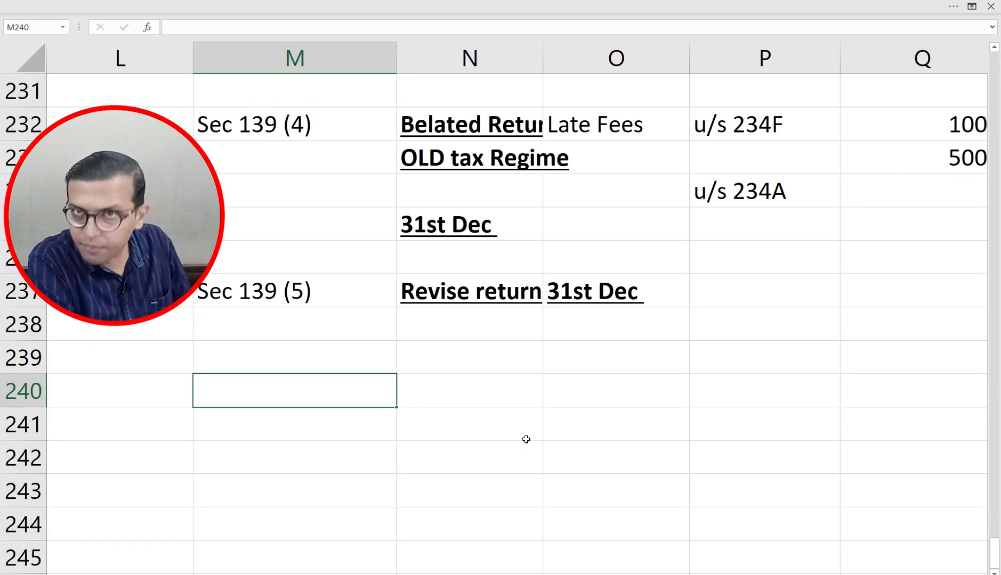
pyautogui.hotkey('ctrl', 'pagedown')
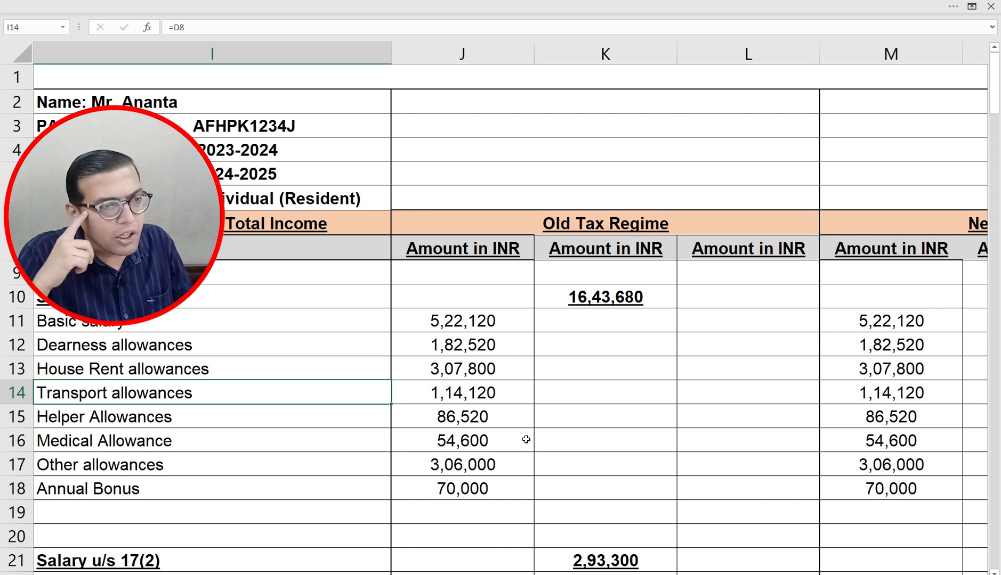
pyautogui.hotkey('alt', 'Tab')
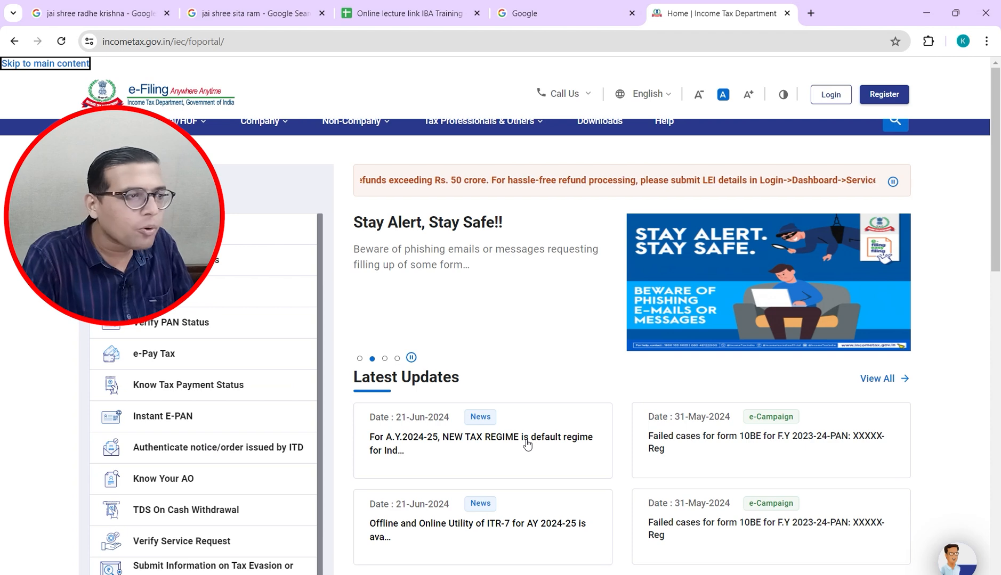
# Step: Go from the e-Filing home page via Register to the Login page's password step
pyautogui.click(73, 64)
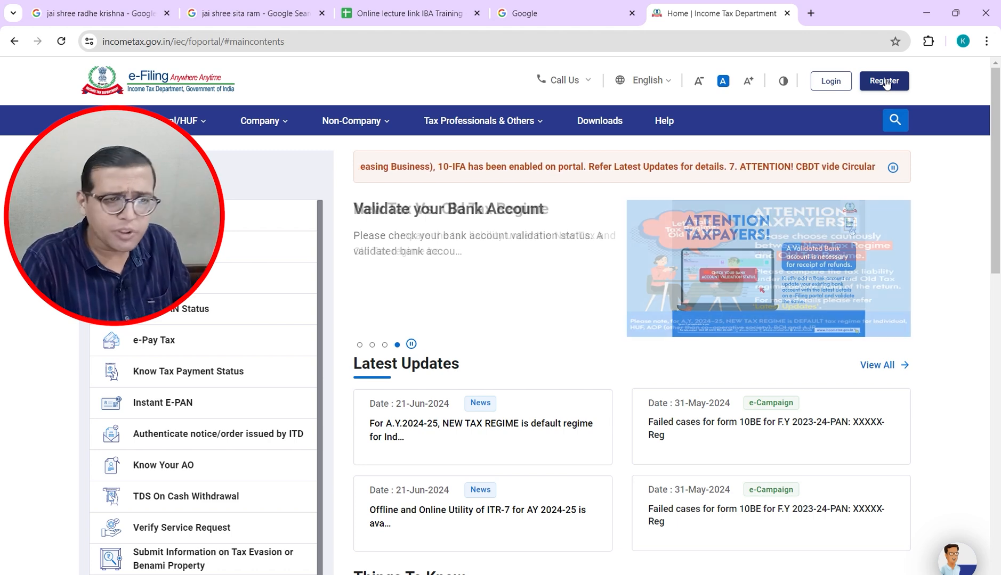
pyautogui.click(884, 81)
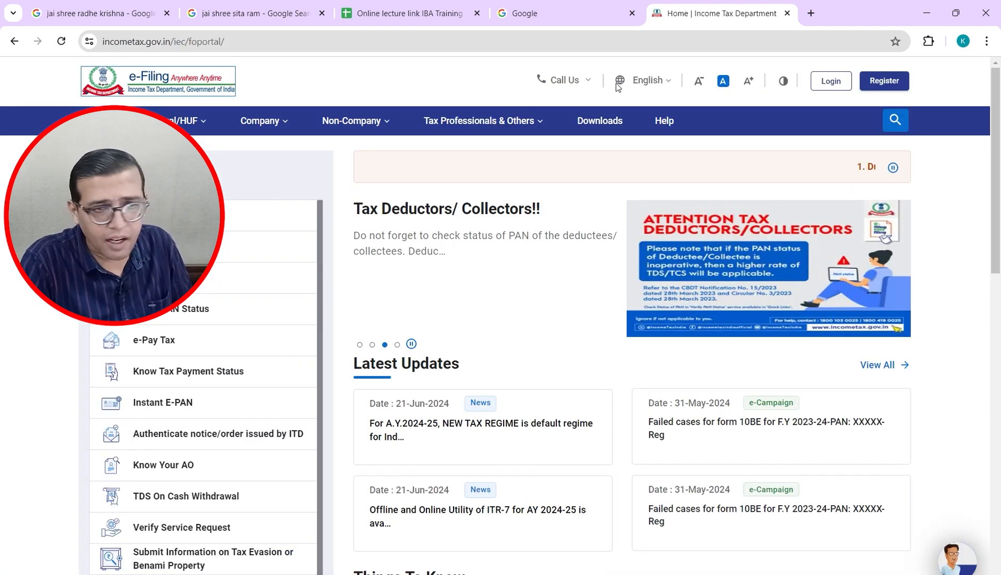
pyautogui.click(831, 82)
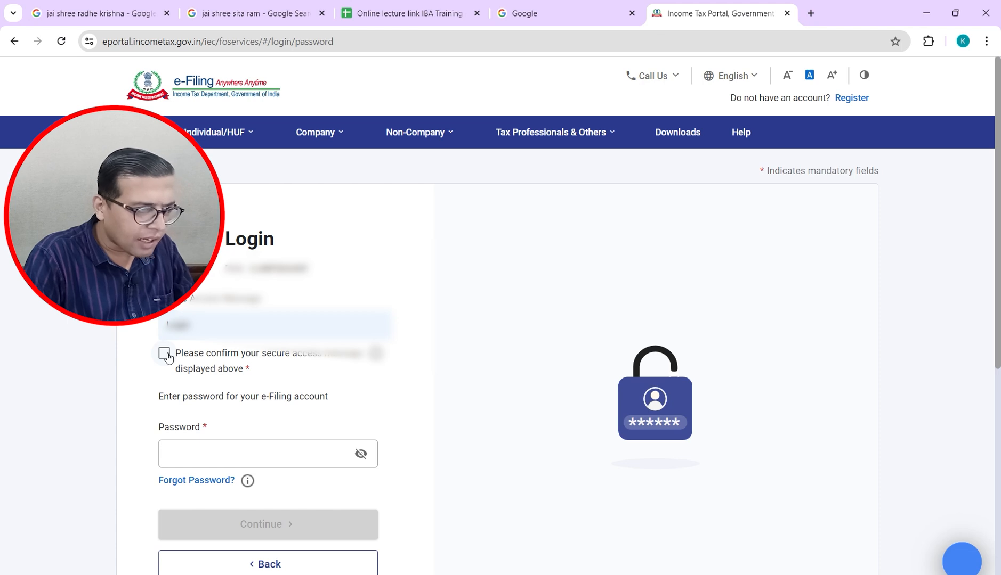
# Step: Confirm the secure access message, log in with the account password, and open e-File > Income Tax Returns
pyautogui.click(166, 355)
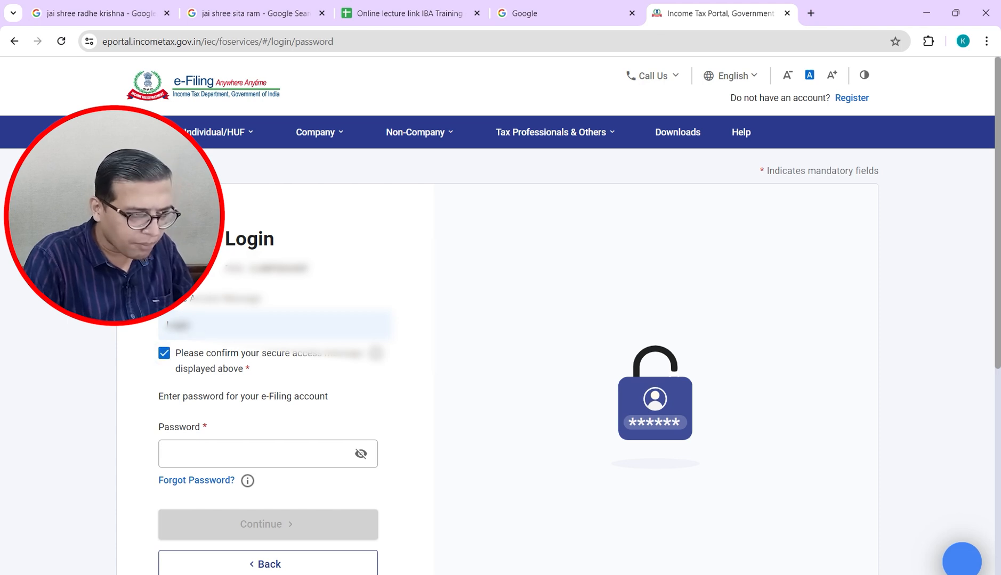
pyautogui.click(195, 451)
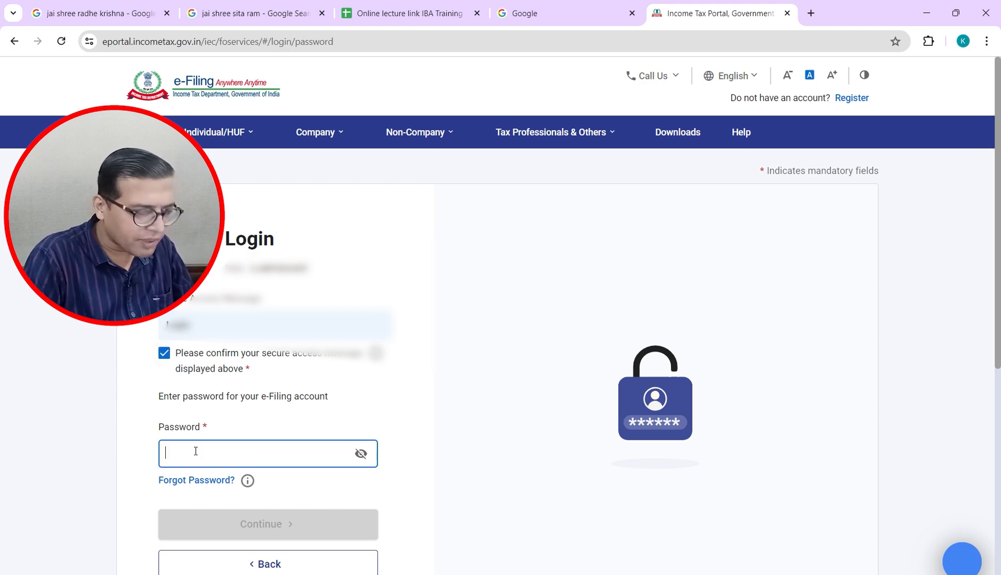
pyautogui.hotkey('ctrl', 'v')
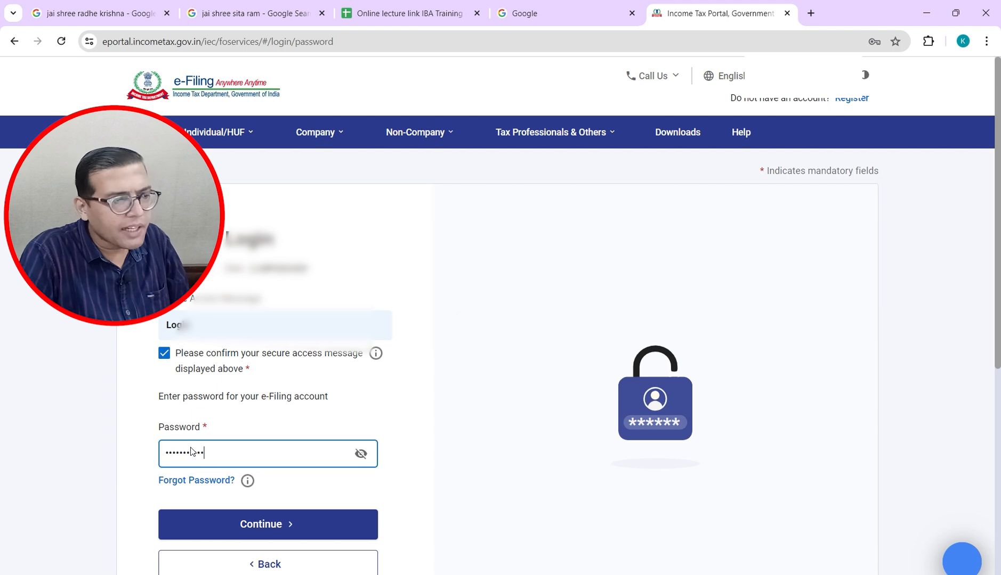
pyautogui.press('Return')
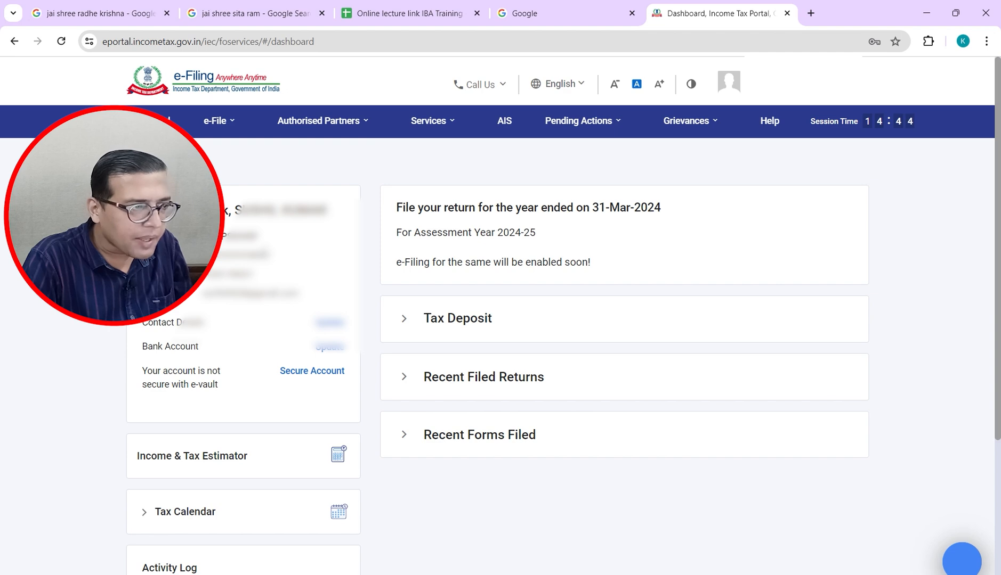
pyautogui.click(224, 132)
pyautogui.moveTo(261, 171)
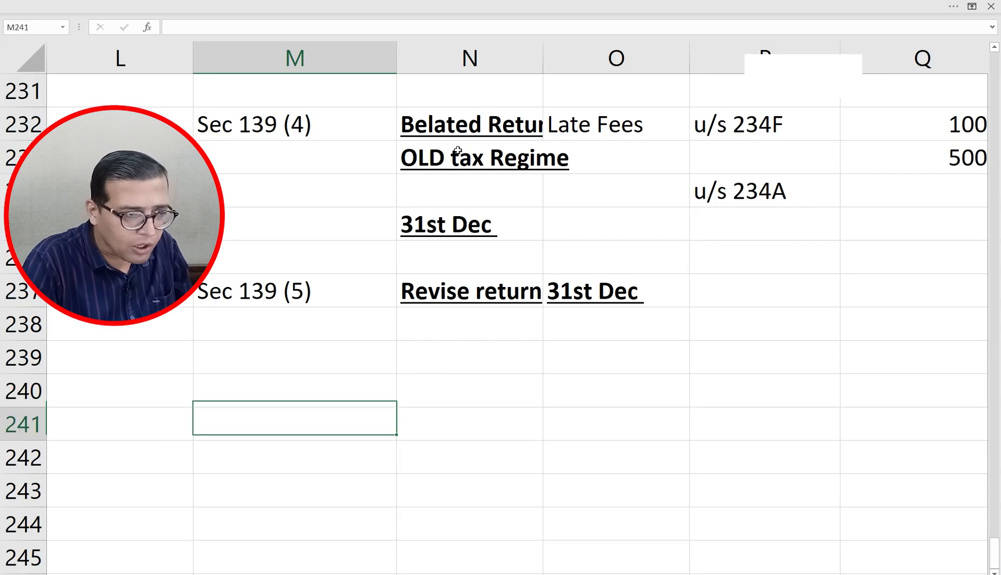
# Step: Enter 'Form 26AS' in M240 and 'Form AIS' in M241
pyautogui.press('Down')
pyautogui.press('Down')
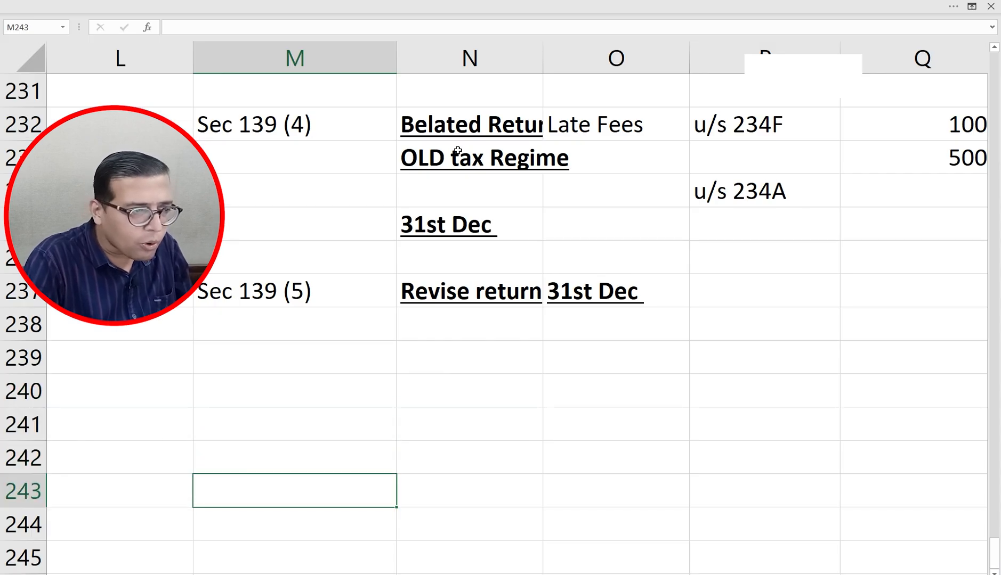
pyautogui.press('Up')
pyautogui.press('Up')
pyautogui.press('Up')
pyautogui.write('Form ')
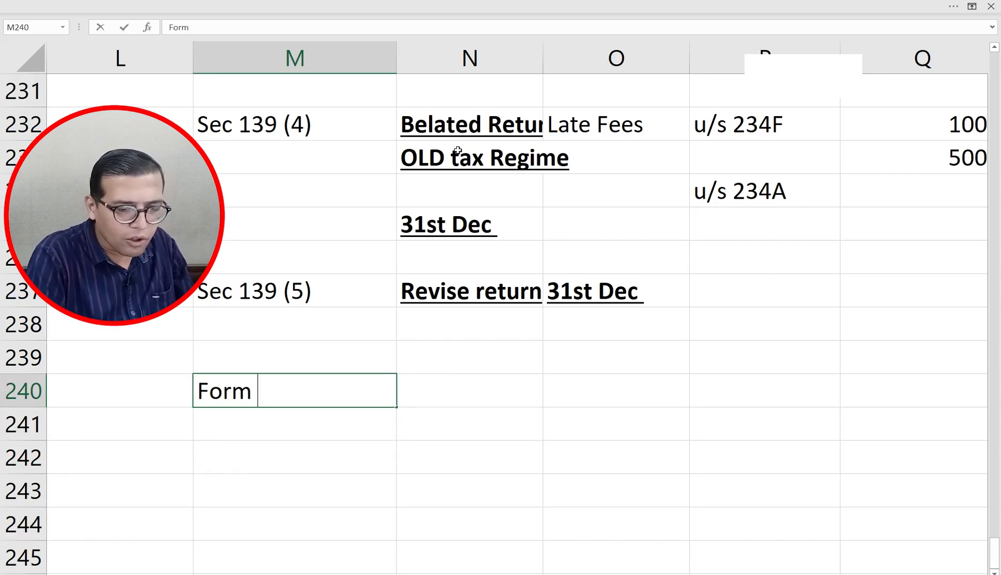
pyautogui.write('26AS')
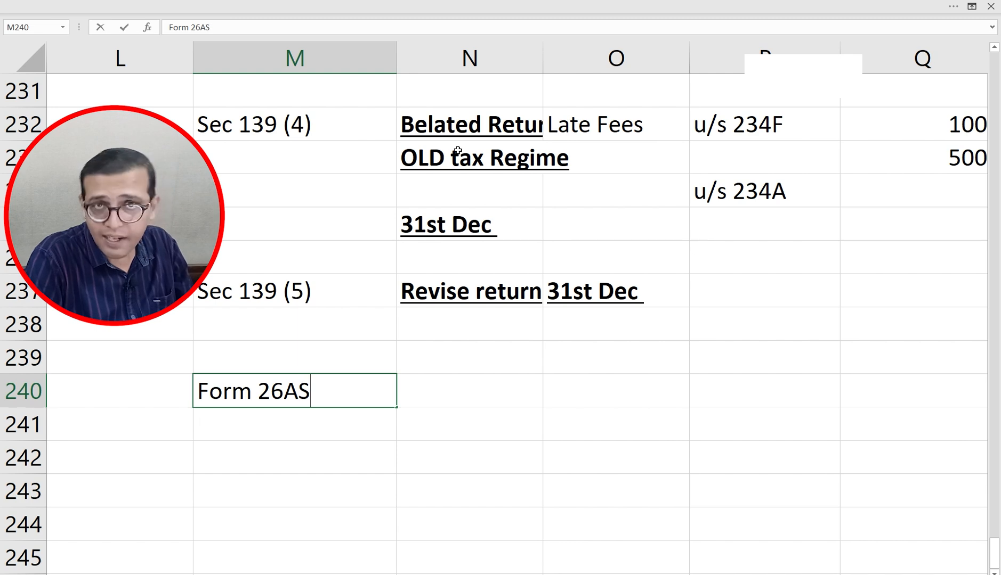
pyautogui.press('Return')
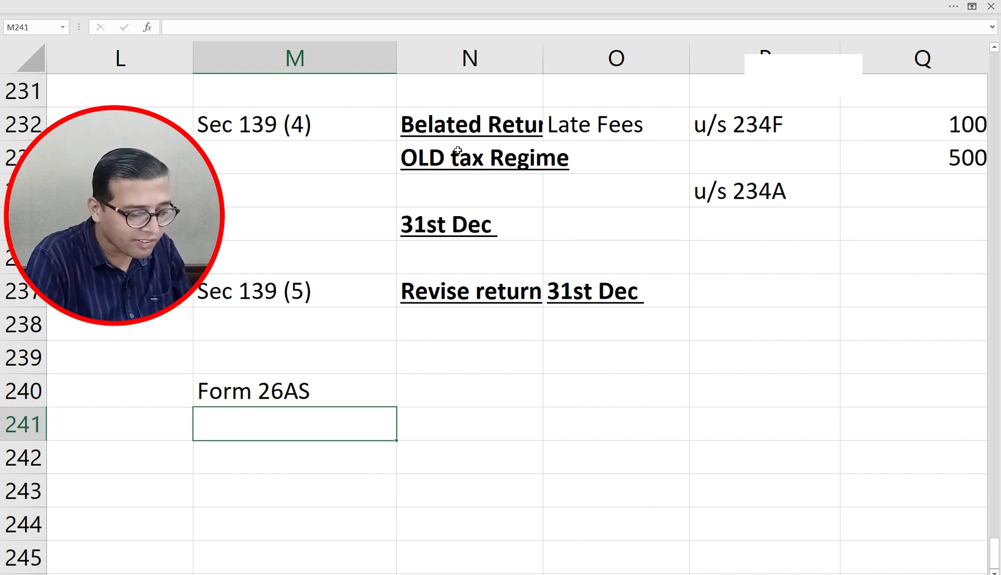
pyautogui.write('Form AIS')
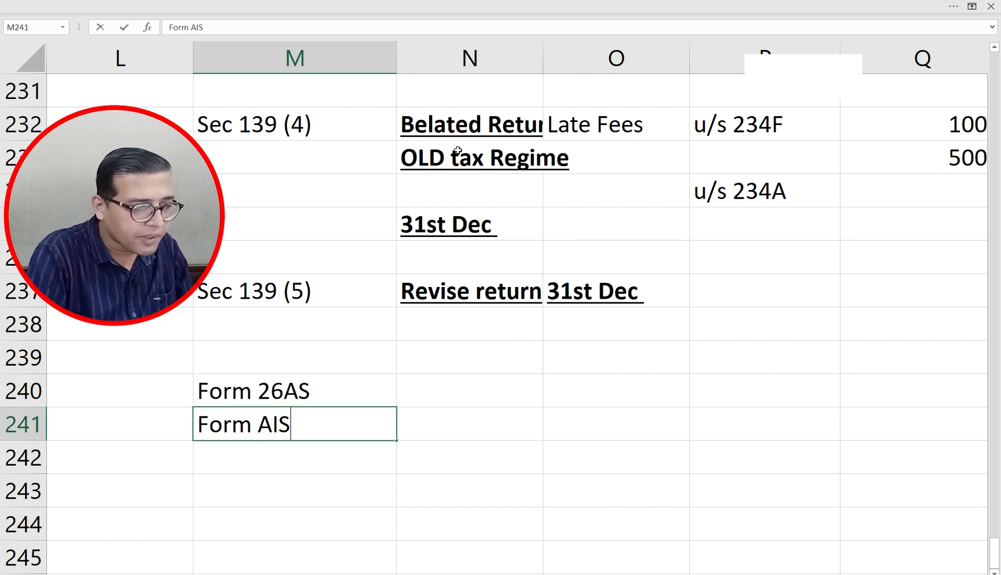
pyautogui.press('Return')
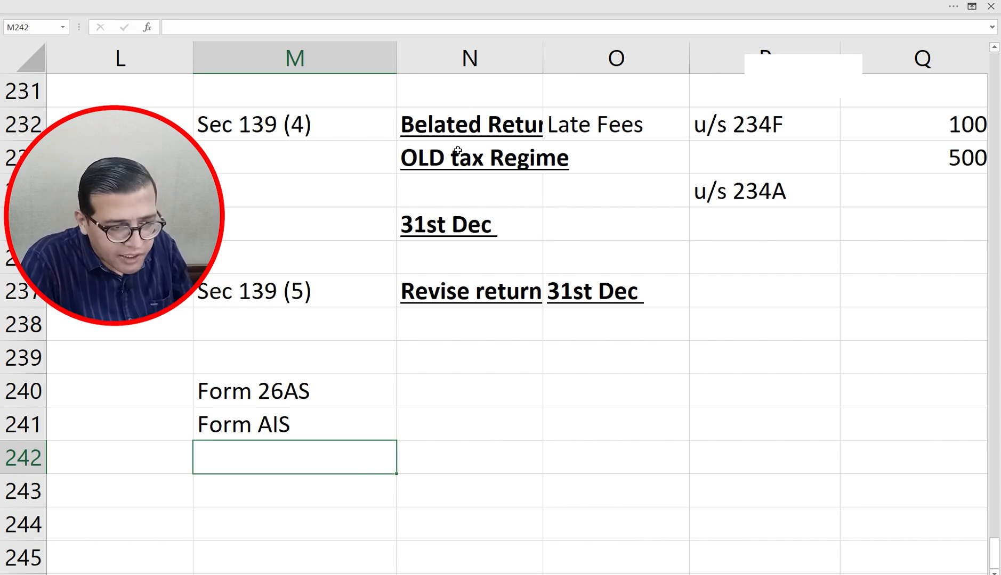
# Step: Select N240, then return via the salary workbook to the e-Filing dashboard
pyautogui.click(456, 380)
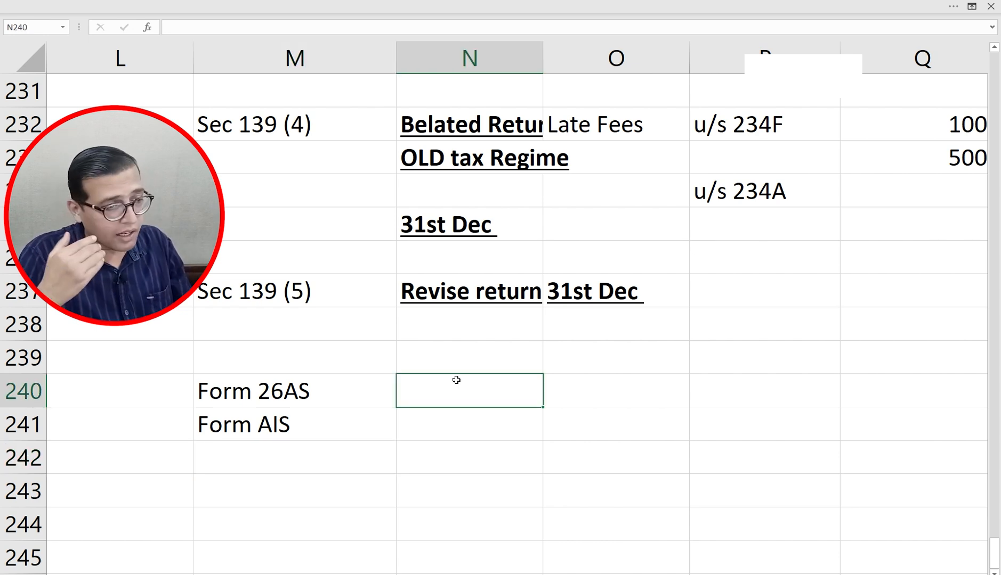
pyautogui.hotkey('alt', 'Tab')
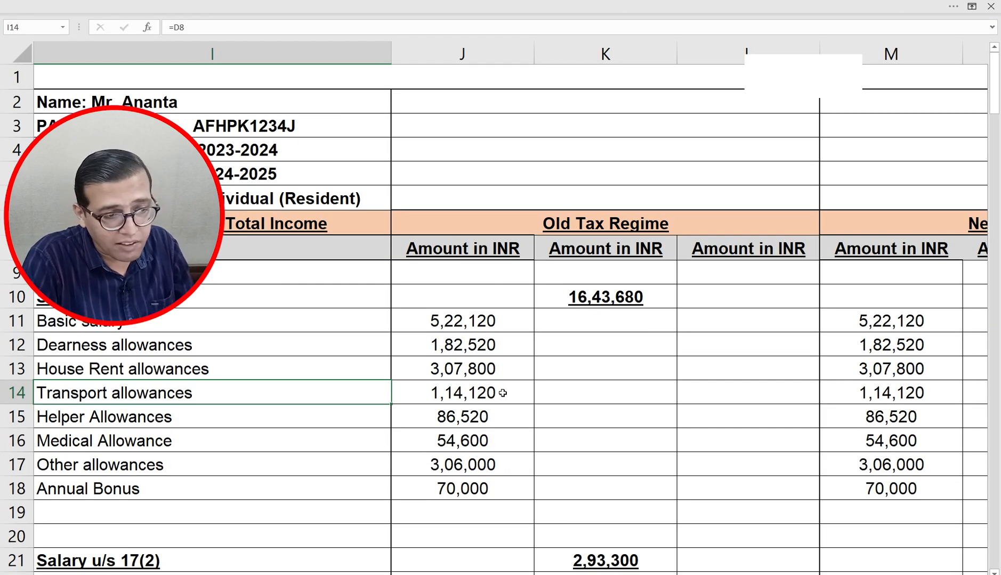
pyautogui.hotkey('alt', 'Tab')
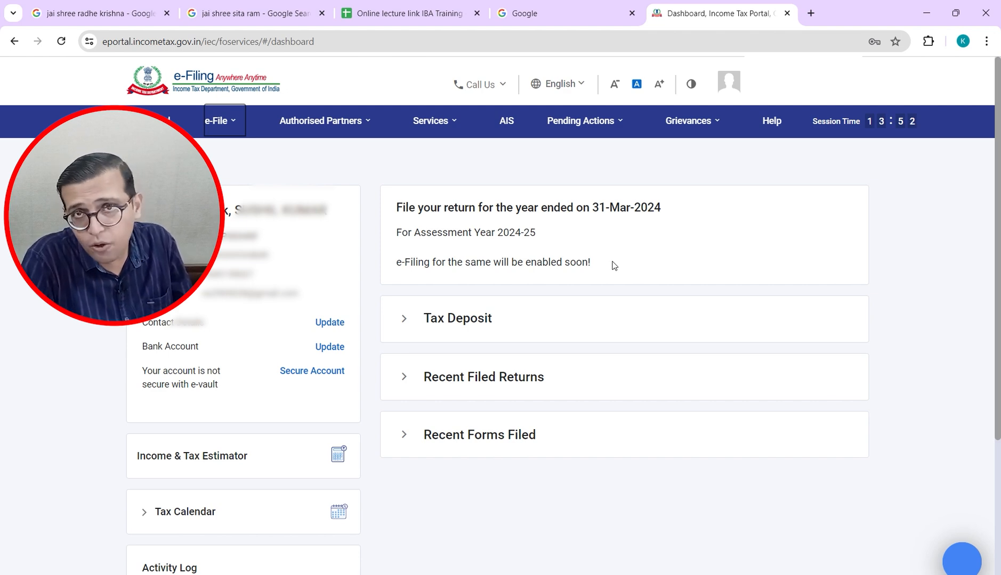
# Step: Choose View Form 26AS under e-File > Income Tax Returns and confirm the TRACES redirect
pyautogui.moveTo(242, 129)
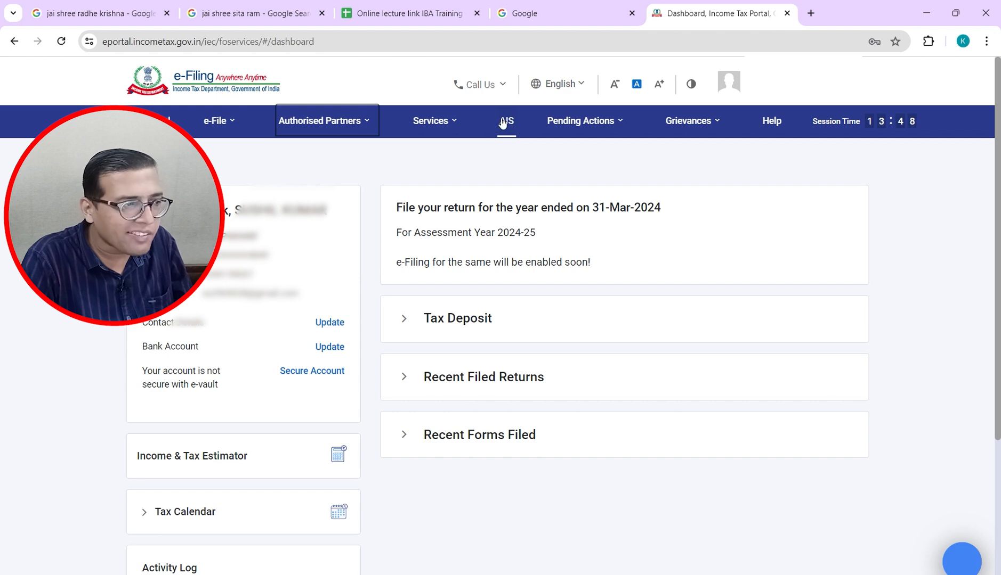
pyautogui.moveTo(327, 160)
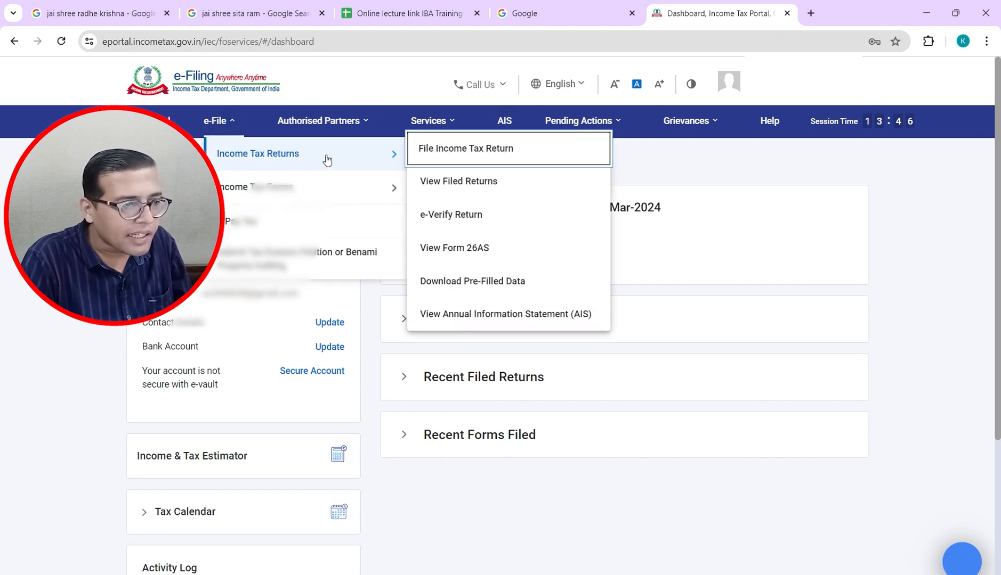
pyautogui.click(436, 249)
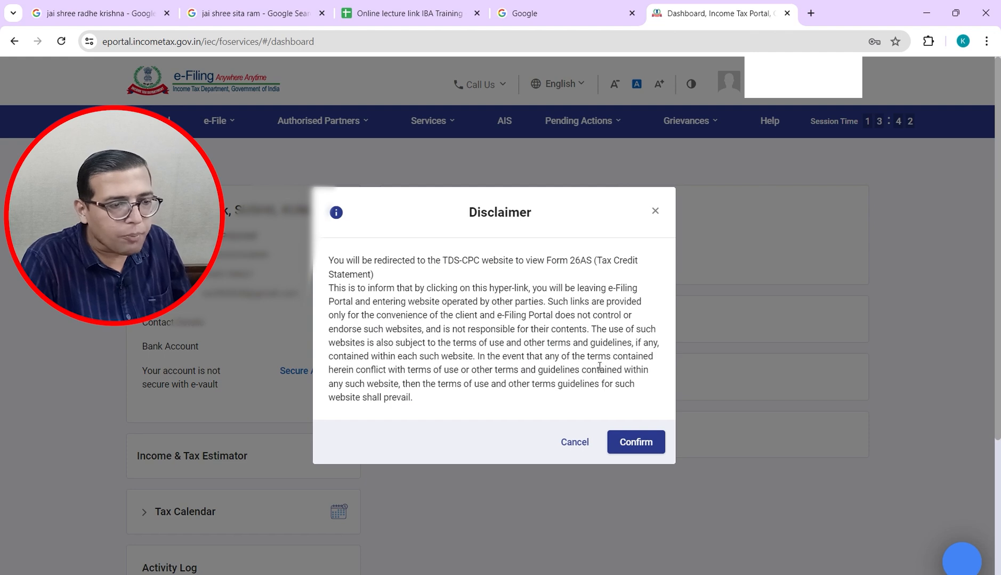
pyautogui.click(636, 442)
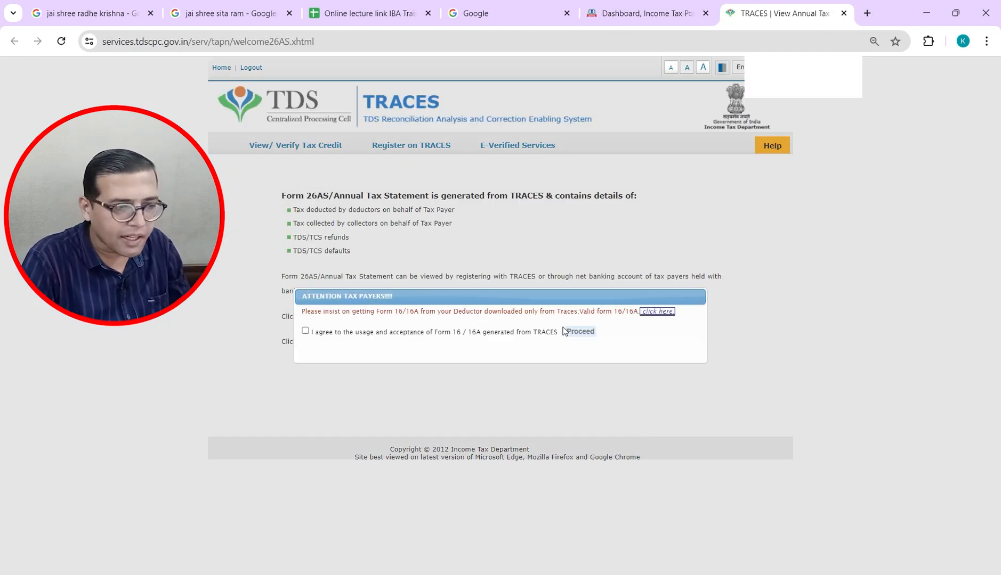
# Step: Agree to the Form 16/16A terms, proceed past the notice, and enlarge the page
pyautogui.click(305, 331)
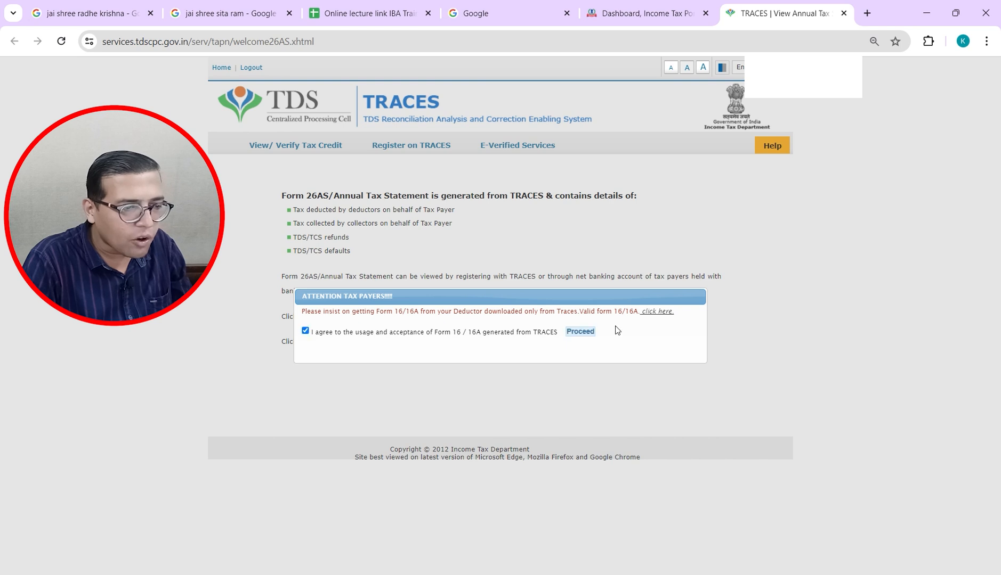
pyautogui.click(585, 332)
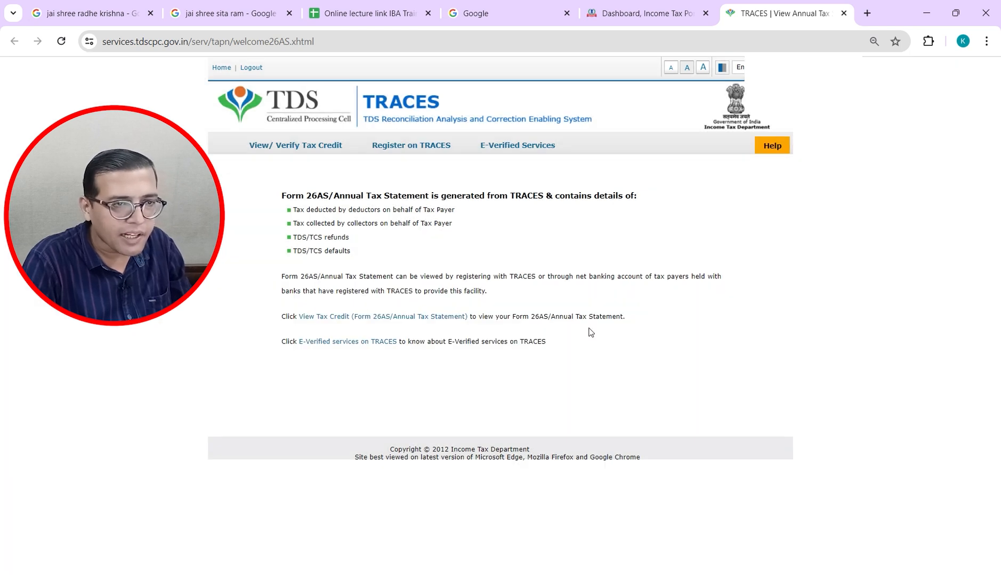
pyautogui.hotkey('ctrl', '+')
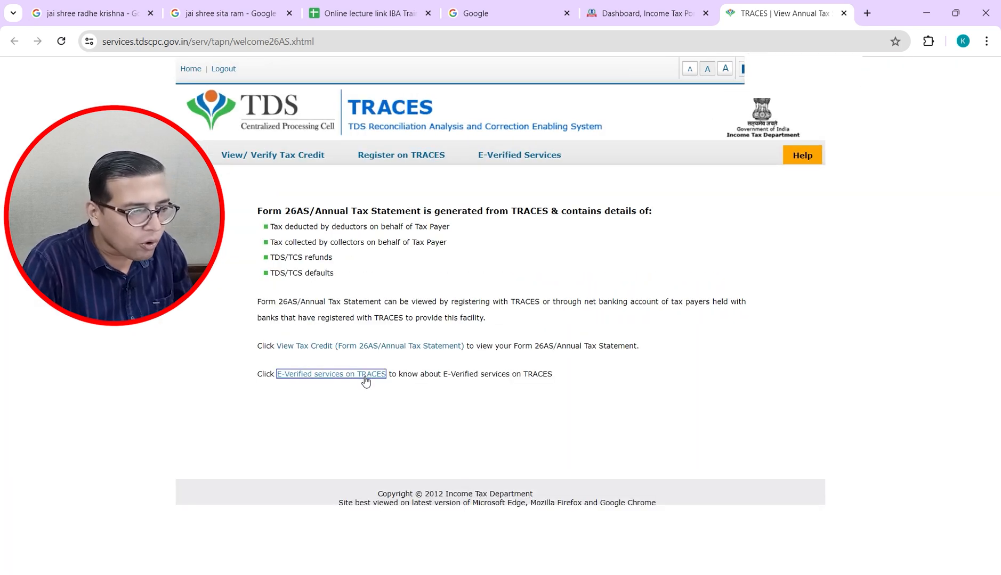
# Step: Display Form 26AS for assessment year 2024-25 in HTML view
pyautogui.click(310, 375)
pyautogui.click(360, 349)
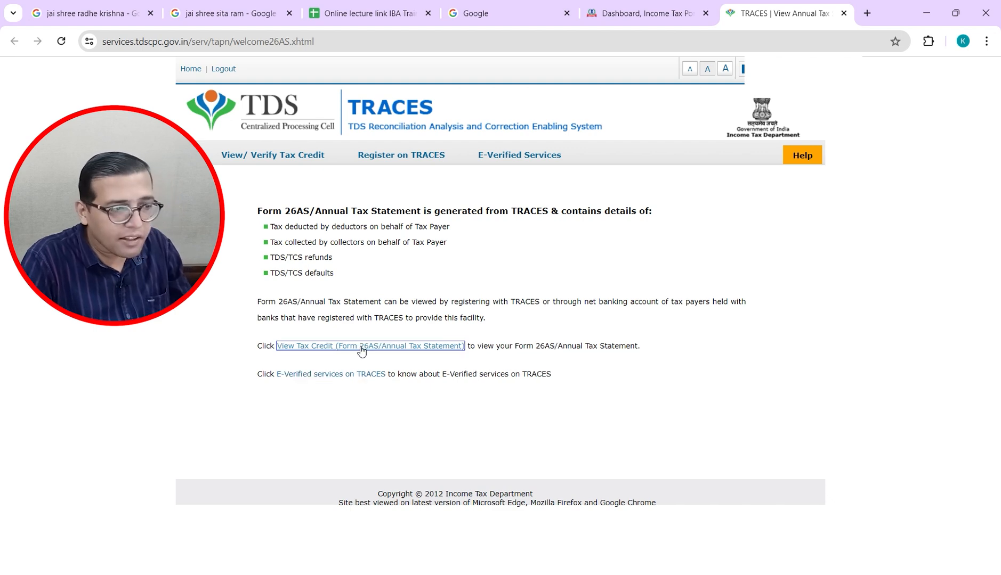
pyautogui.click(544, 222)
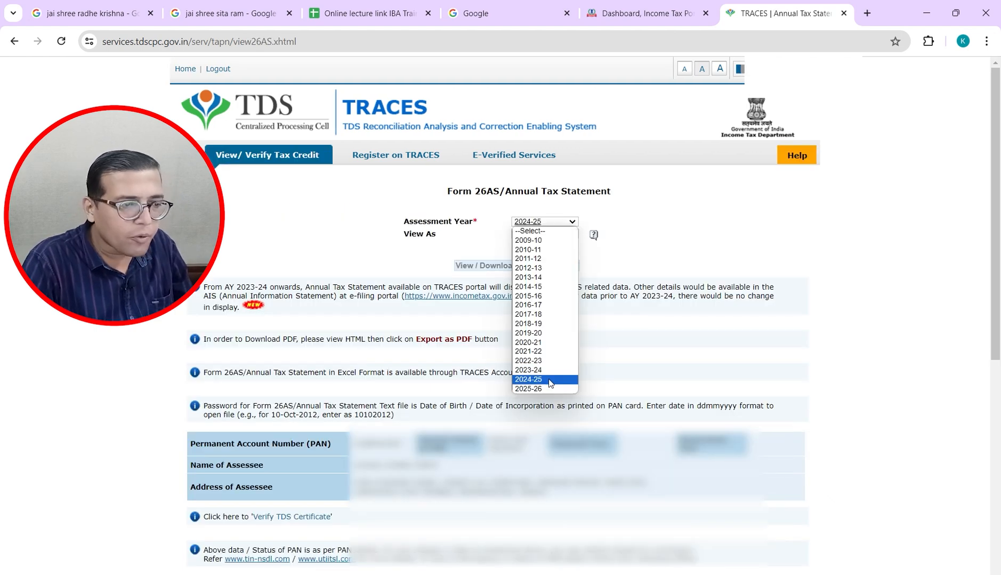
pyautogui.click(550, 380)
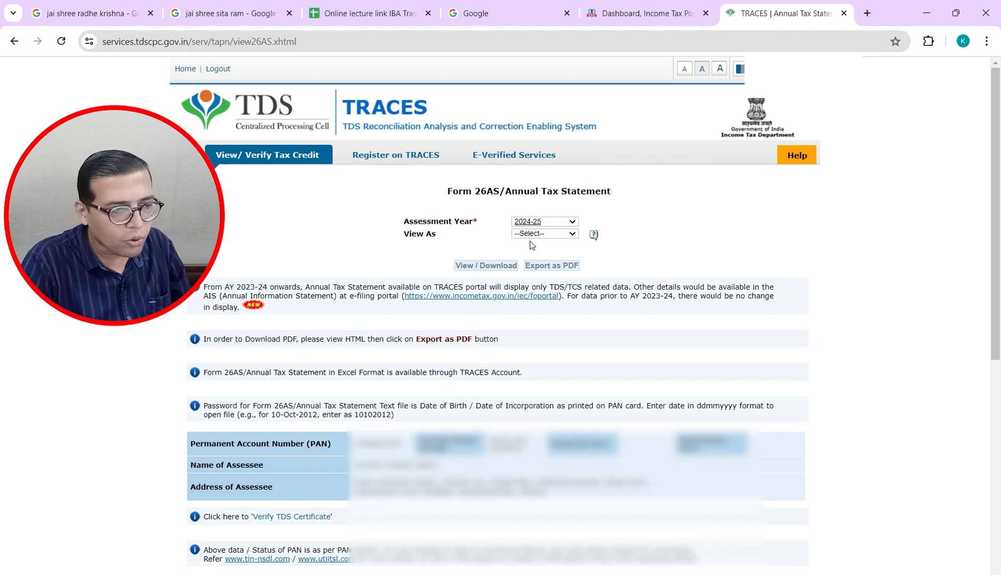
pyautogui.click(553, 236)
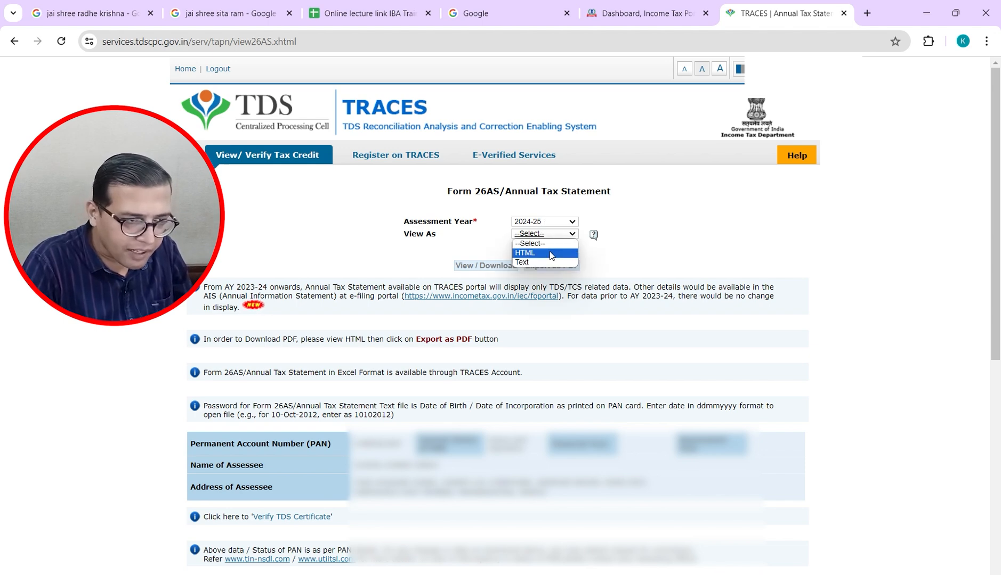
pyautogui.click(551, 253)
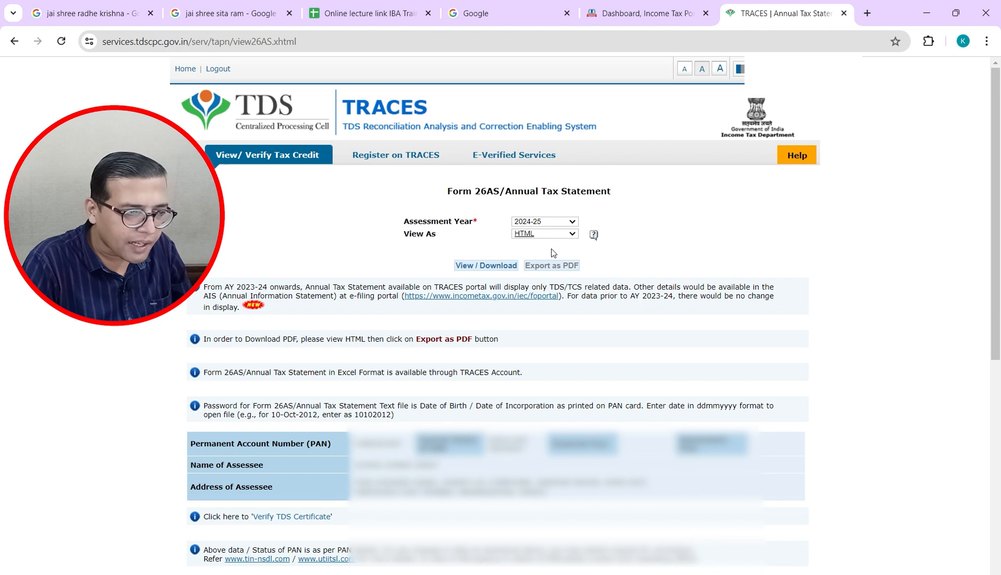
pyautogui.click(498, 266)
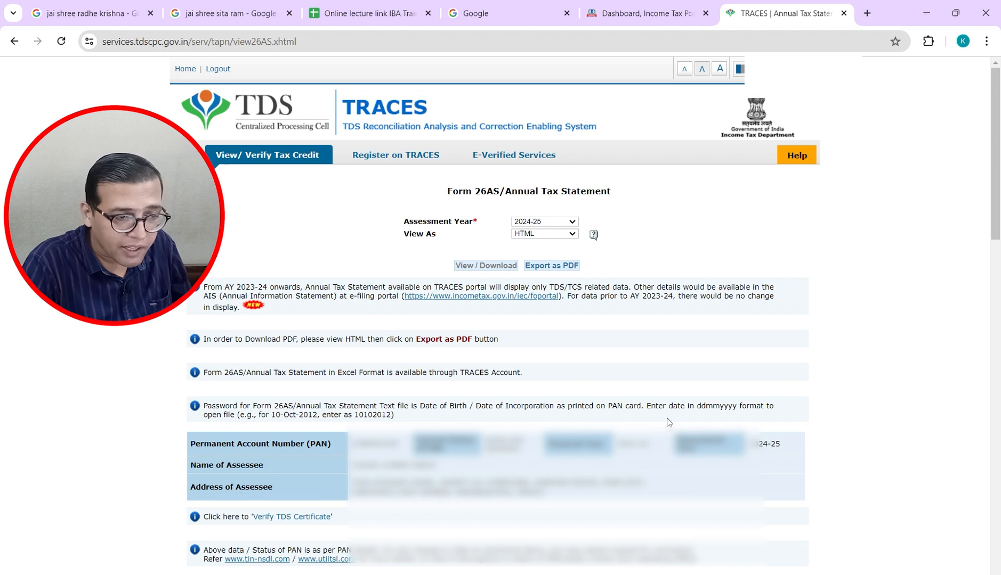
# Step: Scroll through Form 26AS Parts I–VIII, each empty, then return to the Dashboard tab
pyautogui.moveTo(995, 221); pyautogui.dragTo(985, 376)
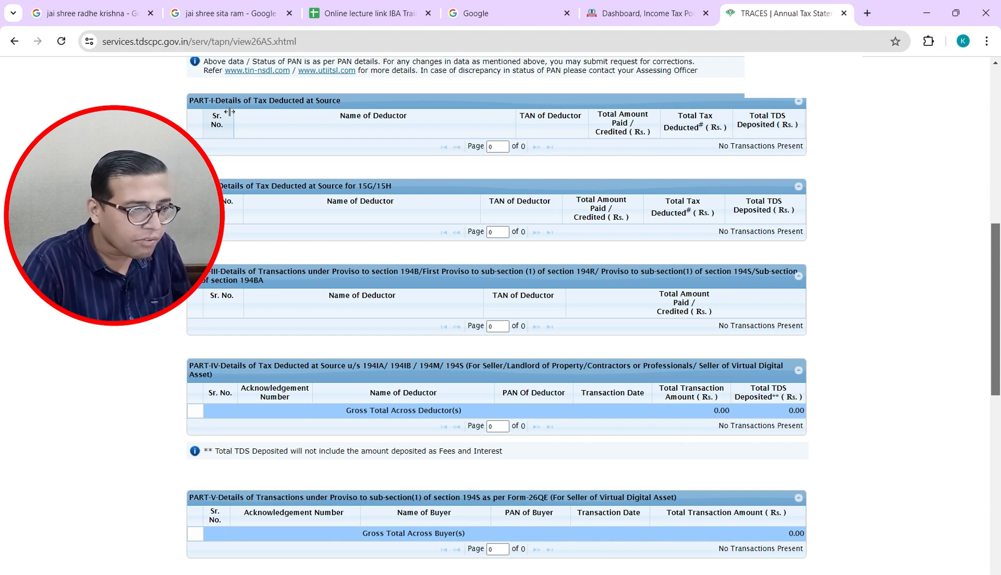
pyautogui.keyDown('ctrl'); pyautogui.scroll(1, 225, 116); pyautogui.keyUp('ctrl')
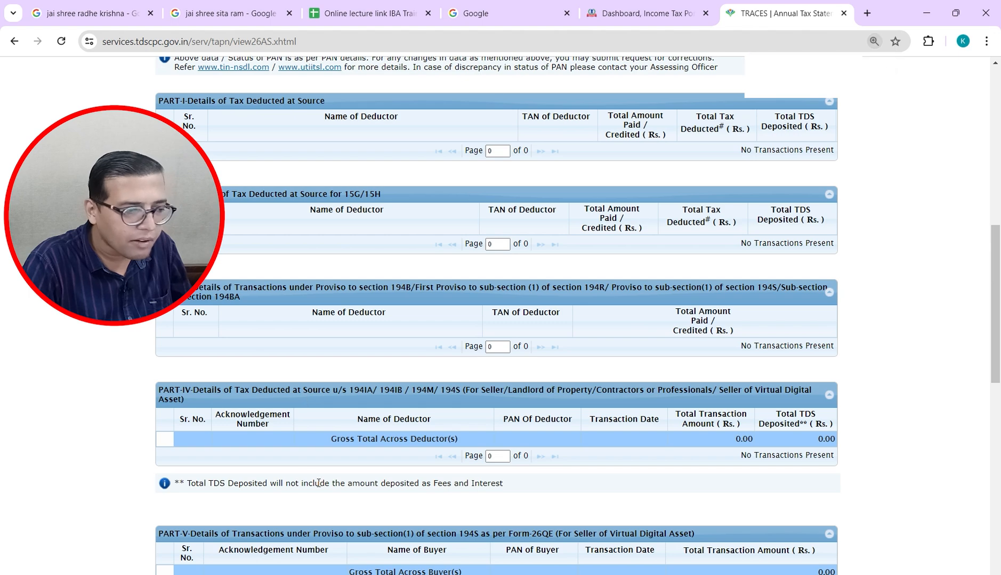
pyautogui.moveTo(1000, 308); pyautogui.dragTo(998, 514)
pyautogui.scroll(6, 861, 190)
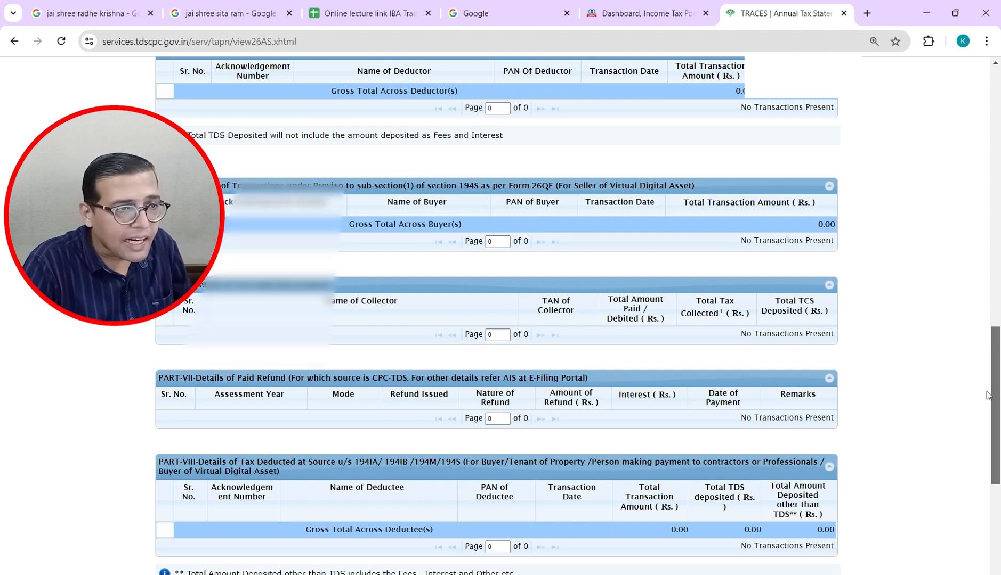
pyautogui.click(651, 18)
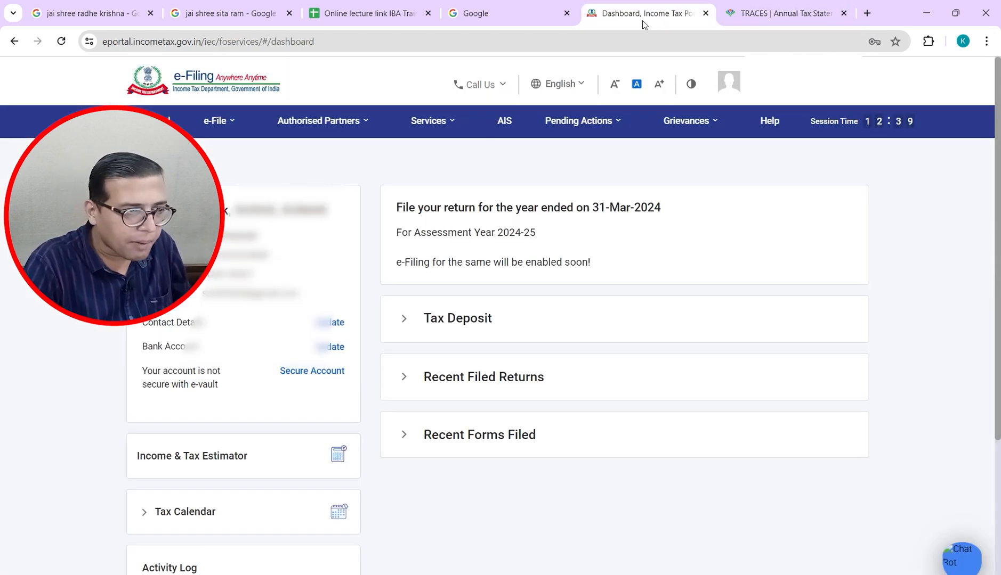
# Step: Open AIS from the e-Filing menu, proceed to the Compliance Portal, and open its AIS page
pyautogui.click(508, 121)
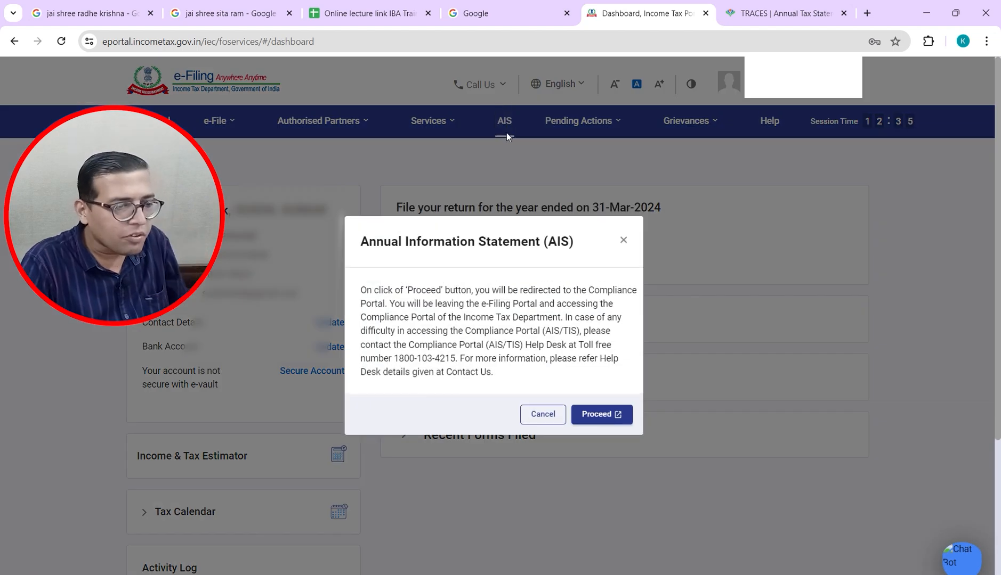
pyautogui.click(589, 420)
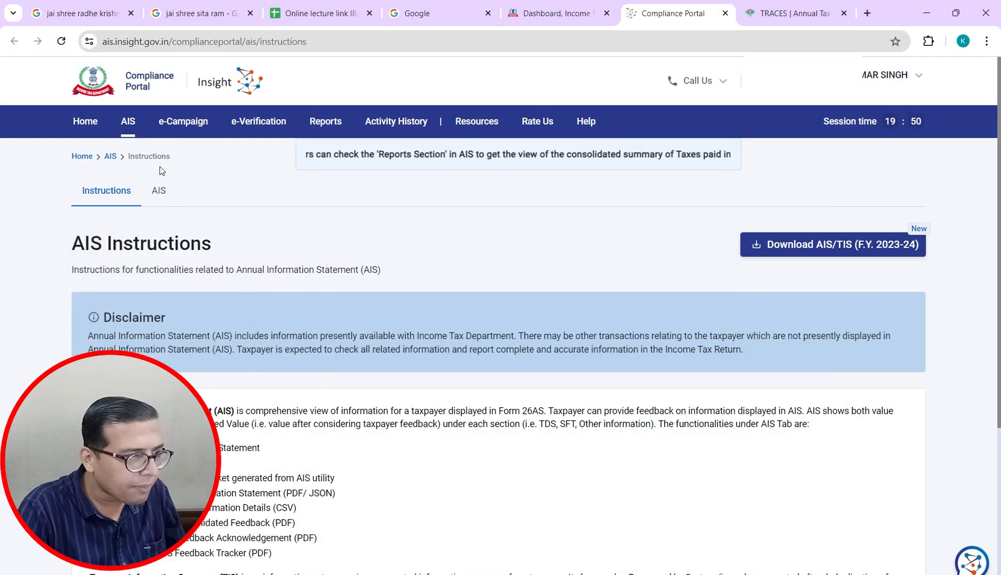
pyautogui.click(160, 192)
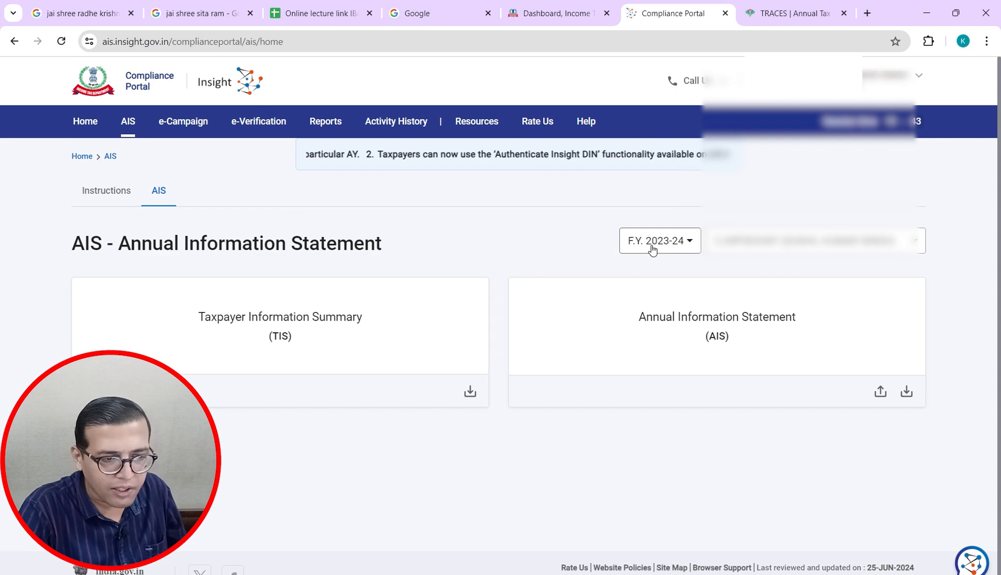
# Step: Open the detailed Annual Information Statement for F.Y. 2023-24 and scroll down to Part B
pyautogui.click(755, 322)
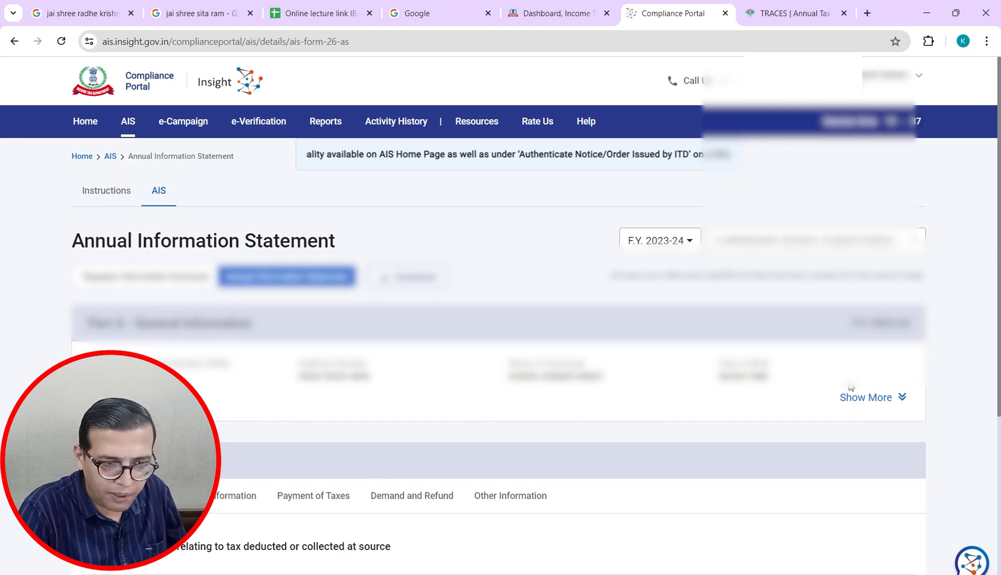
pyautogui.moveTo(997, 202); pyautogui.dragTo(999, 259)
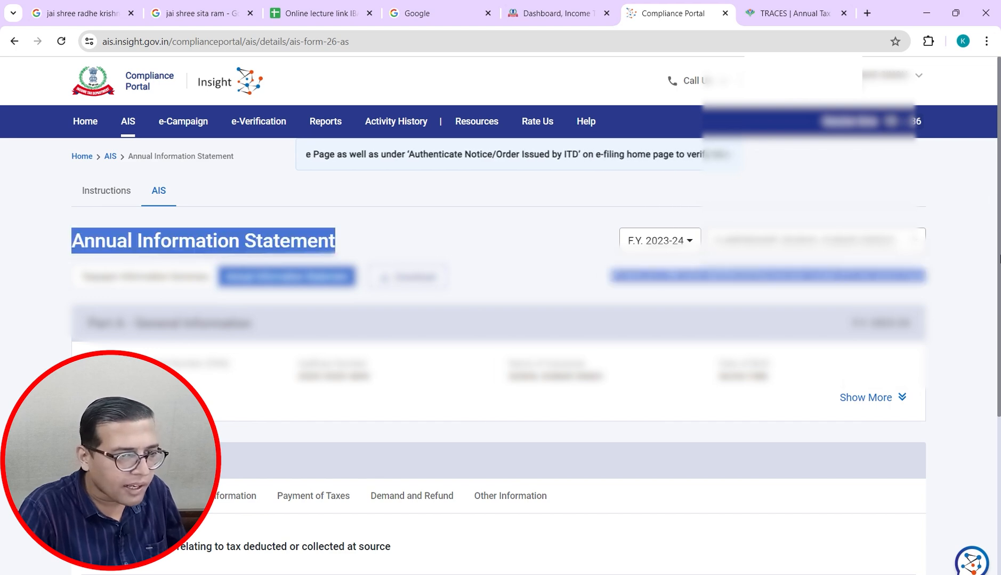
pyautogui.click(974, 307)
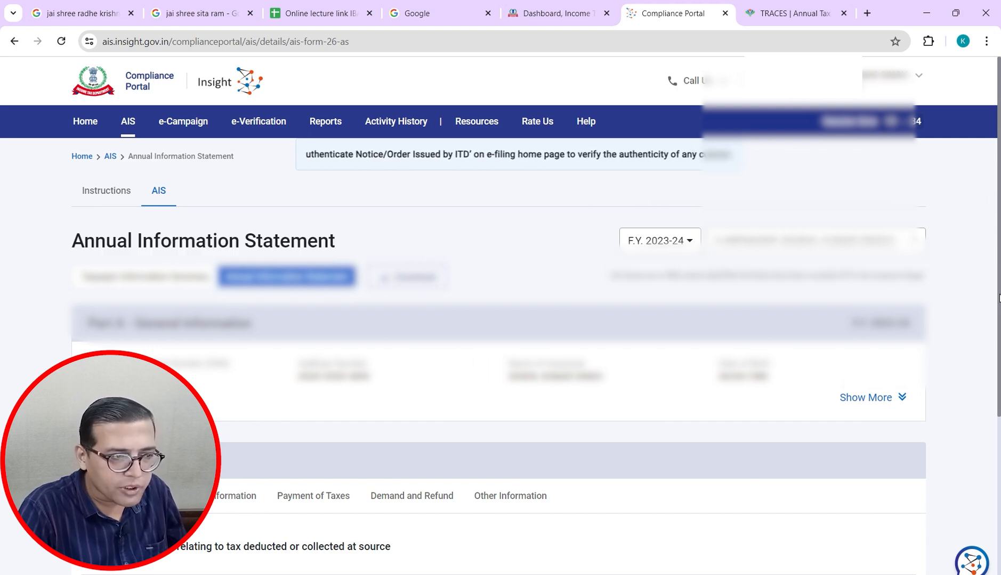
pyautogui.scroll(-2, 999, 298)
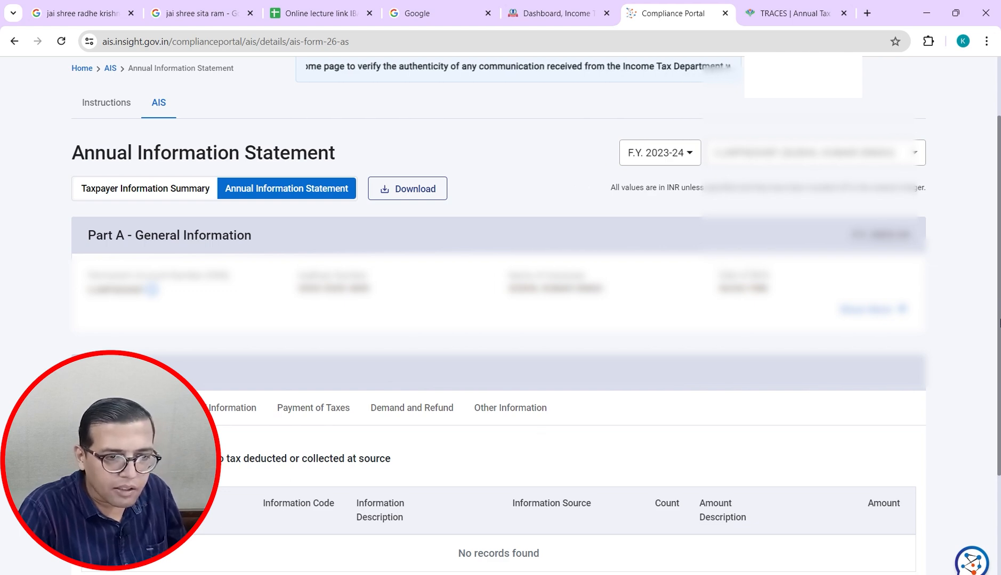
pyautogui.scroll(-3, 999, 323)
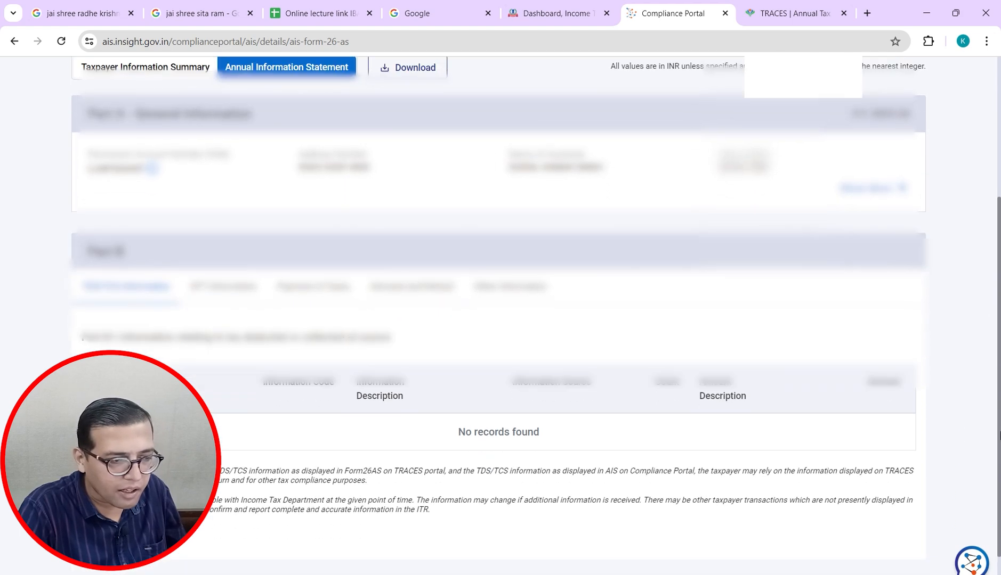
pyautogui.scroll(-1, 999, 436)
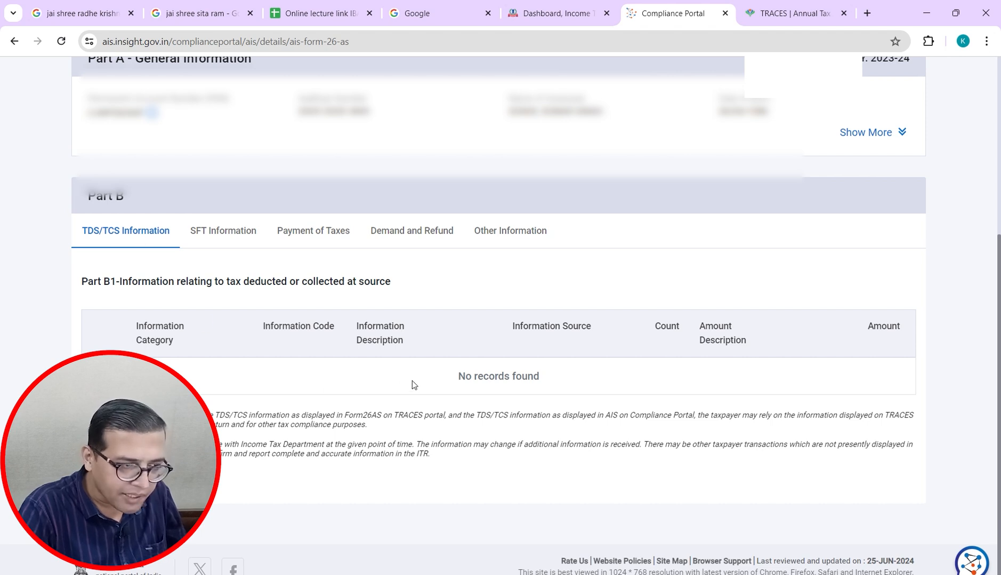
# Step: View Part B's SFT Information, Payment of Taxes, Demand and Refund, then Other Information
pyautogui.click(237, 240)
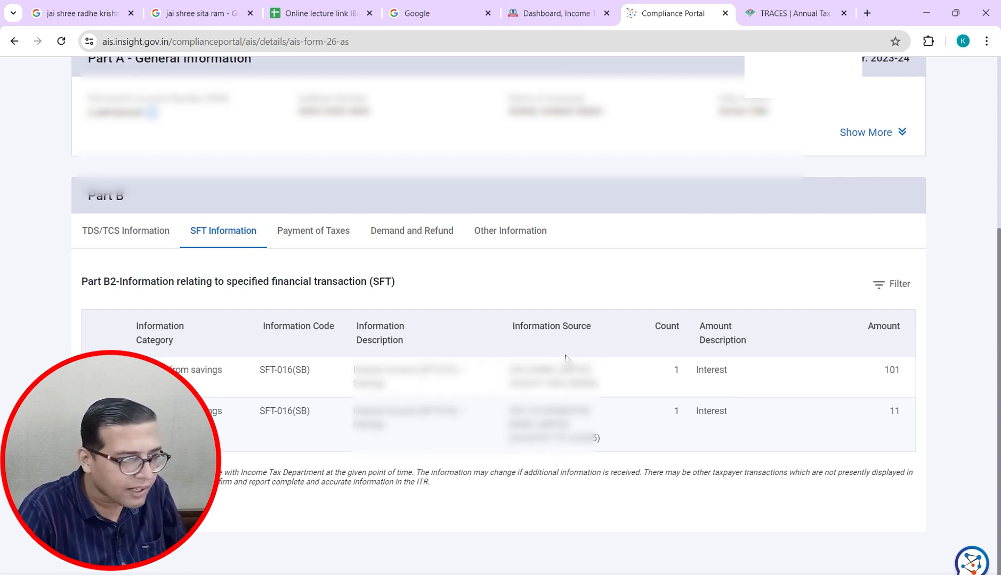
pyautogui.click(328, 237)
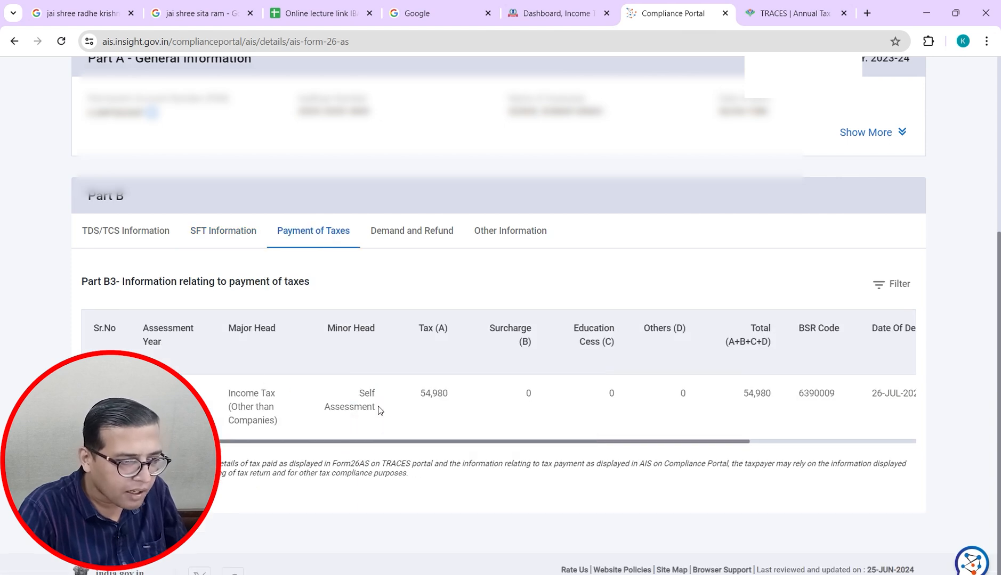
pyautogui.click(431, 240)
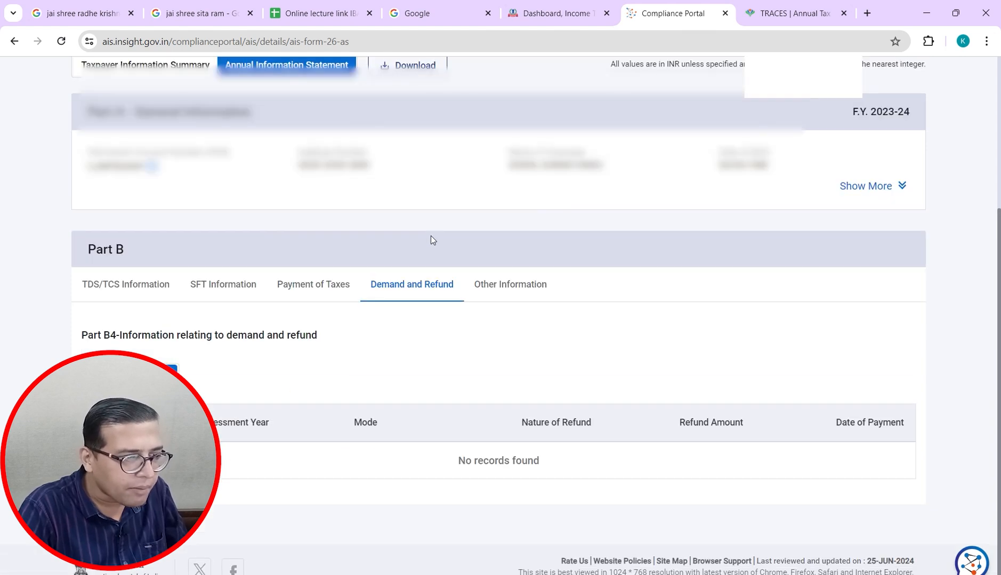
pyautogui.click(509, 286)
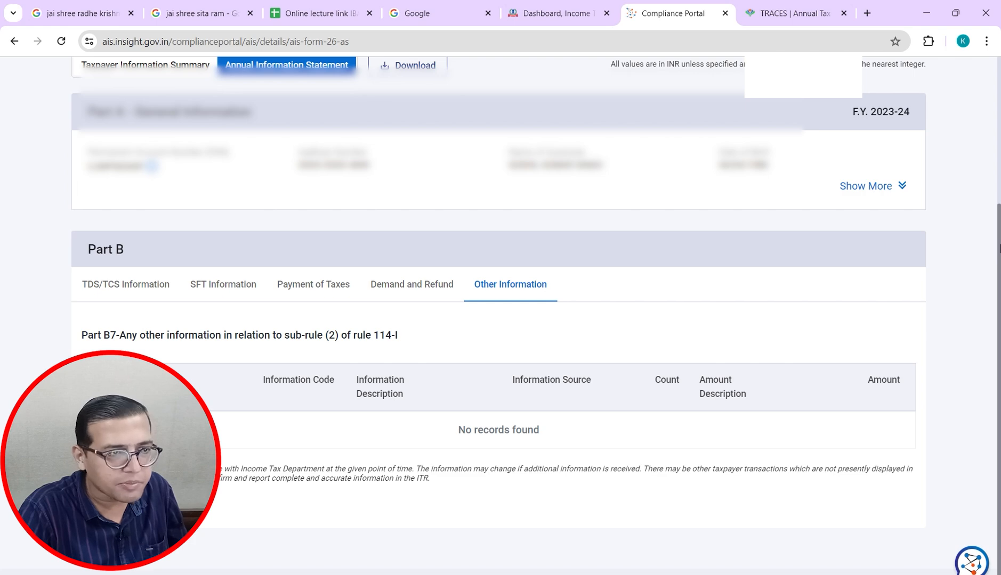
pyautogui.scroll(4, 501, 314)
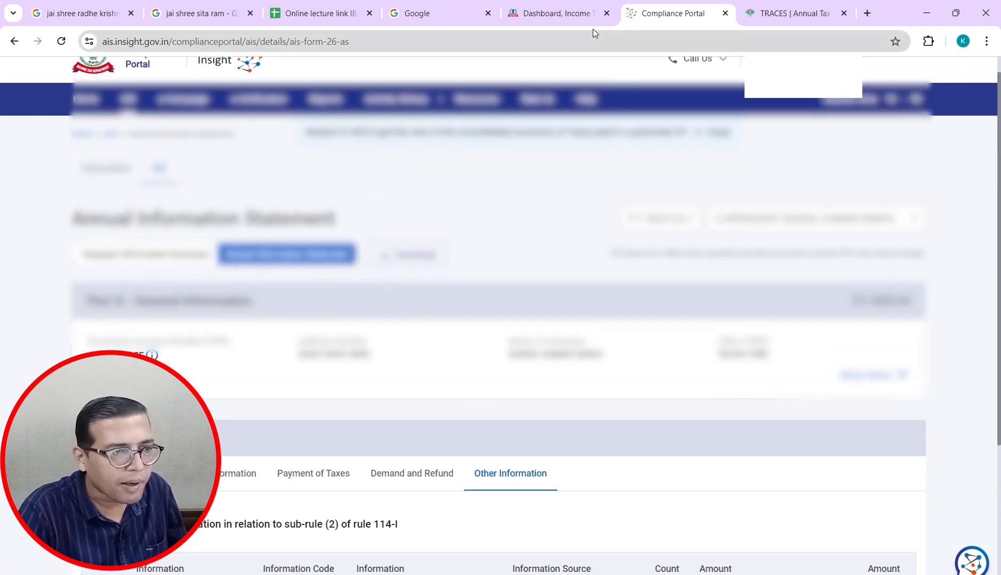
# Step: Return to the e-Filing portal and go to e-File > Income Tax Returns > File Income Tax Return
pyautogui.click(591, 22)
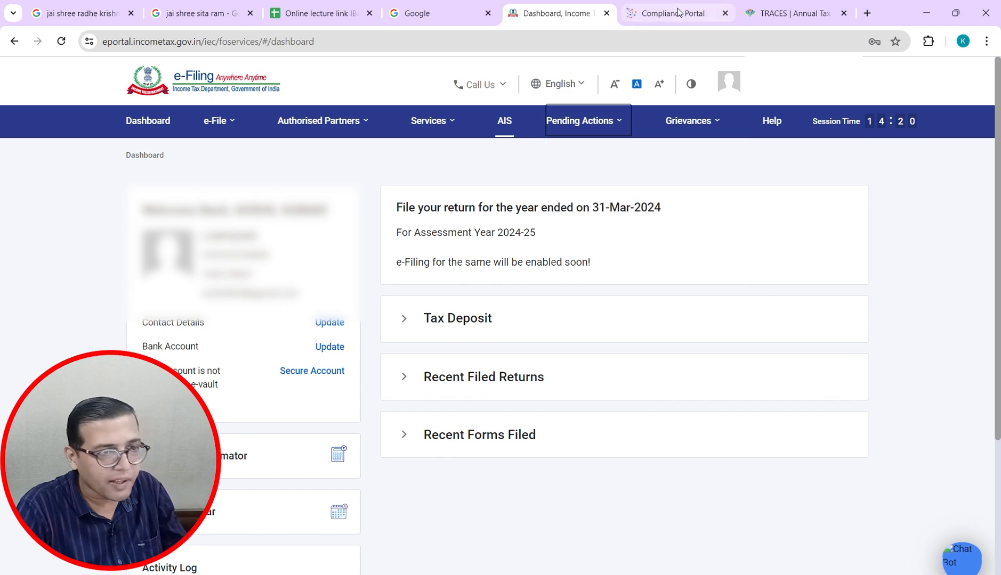
pyautogui.hotkey('alt', 'Tab')
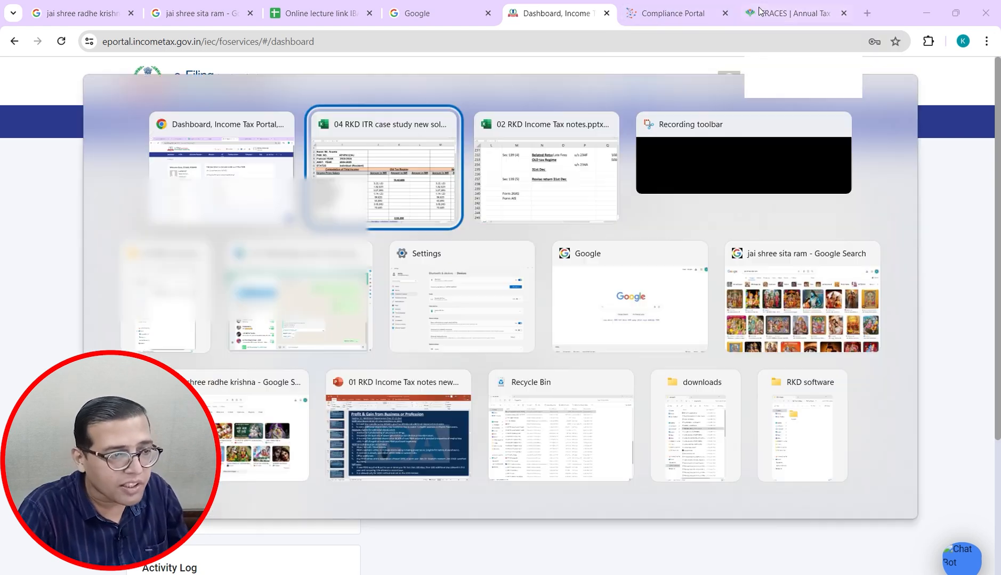
pyautogui.hotkey('alt', 'Tab')
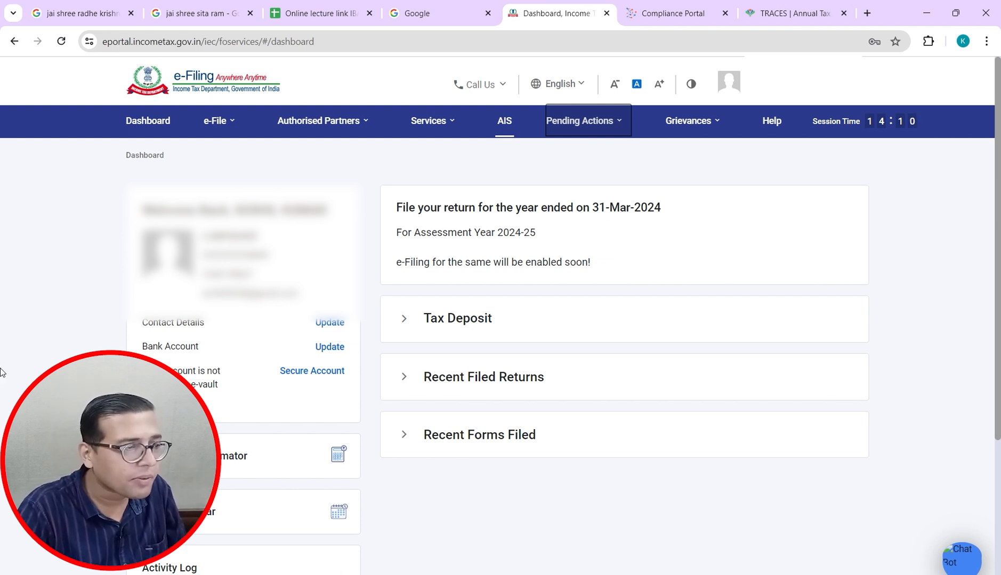
pyautogui.click(223, 136)
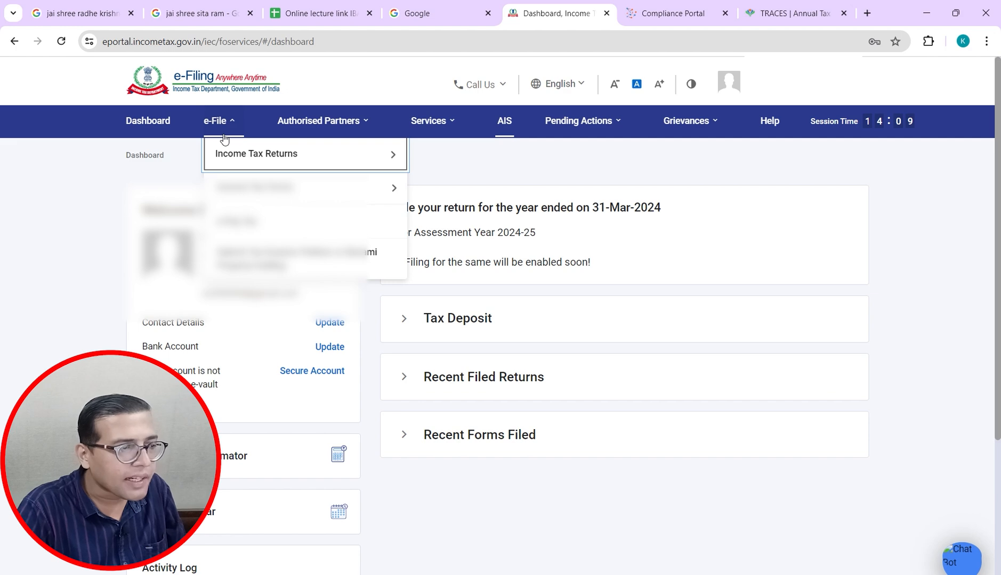
pyautogui.moveTo(233, 154)
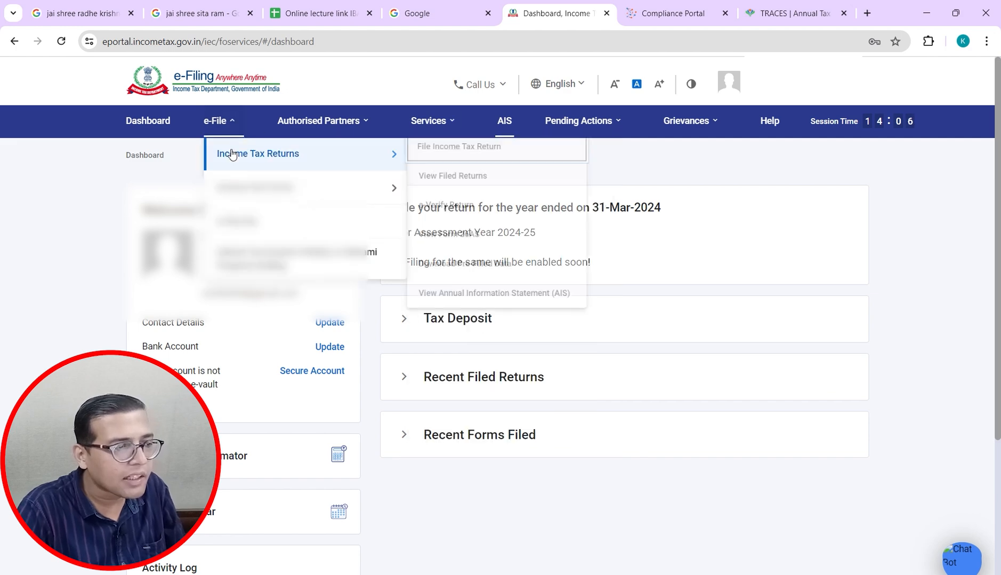
pyautogui.click(430, 153)
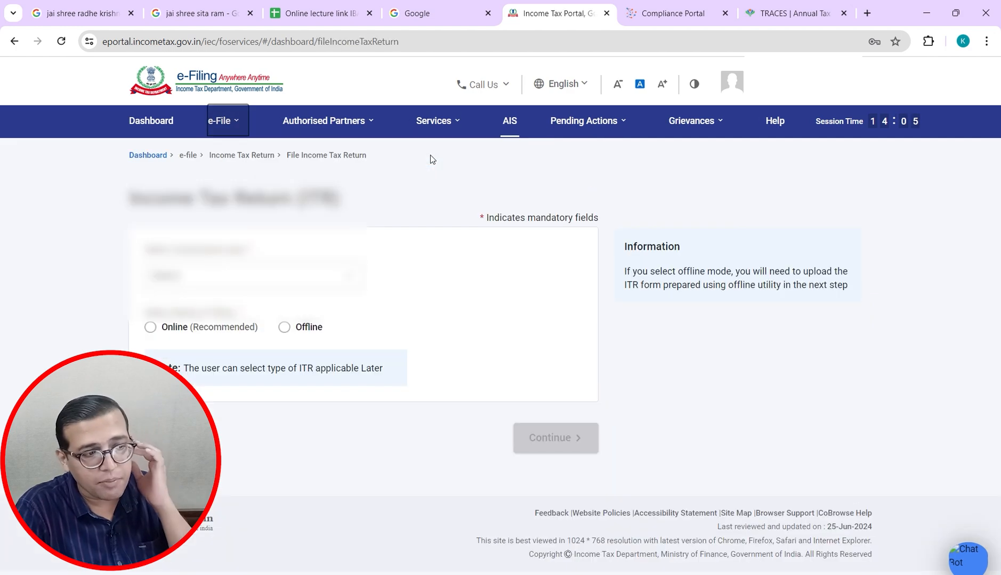
# Step: Choose assessment year 2024-25 with the Online filing mode and continue
pyautogui.click(262, 285)
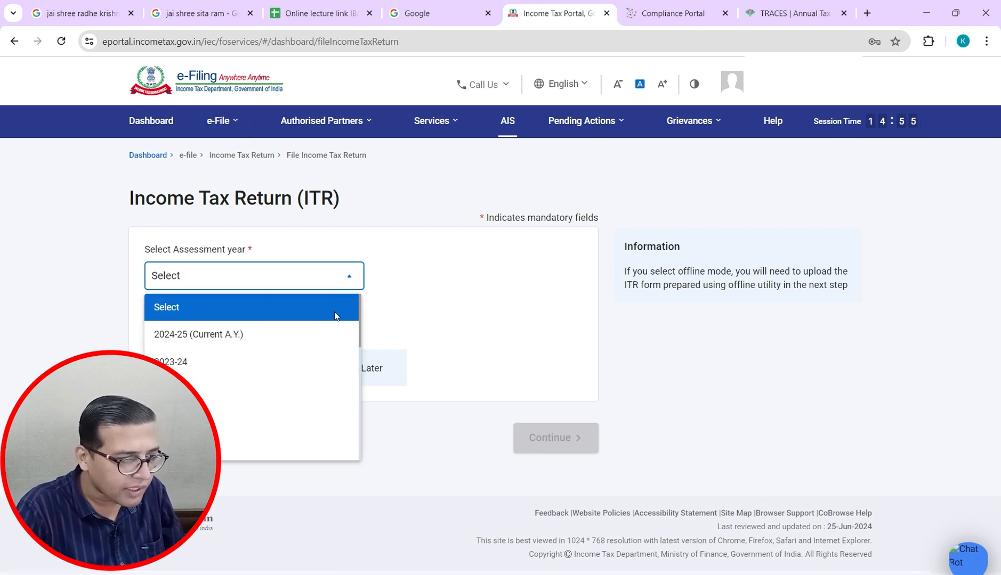
pyautogui.click(172, 335)
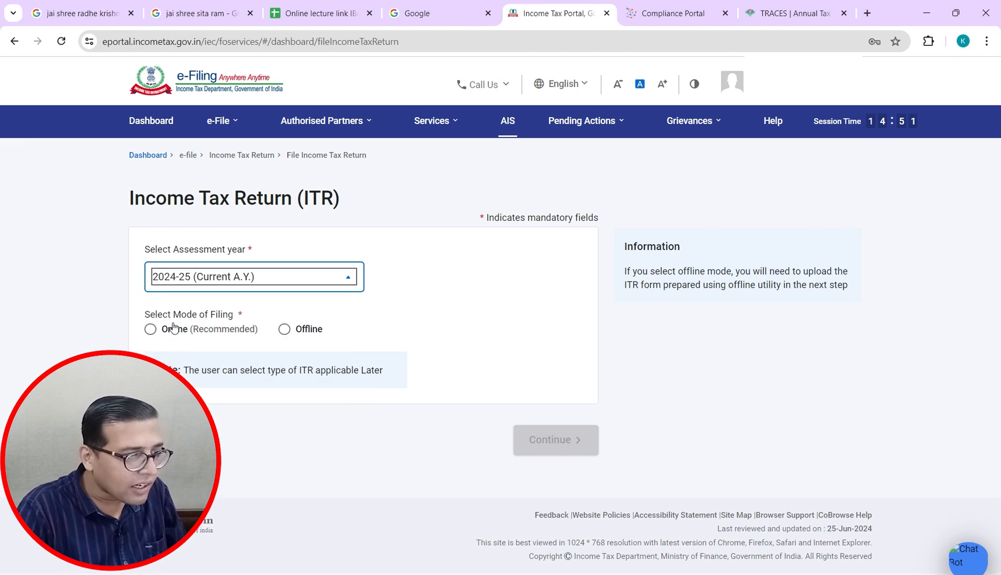
pyautogui.click(150, 329)
pyautogui.click(151, 328)
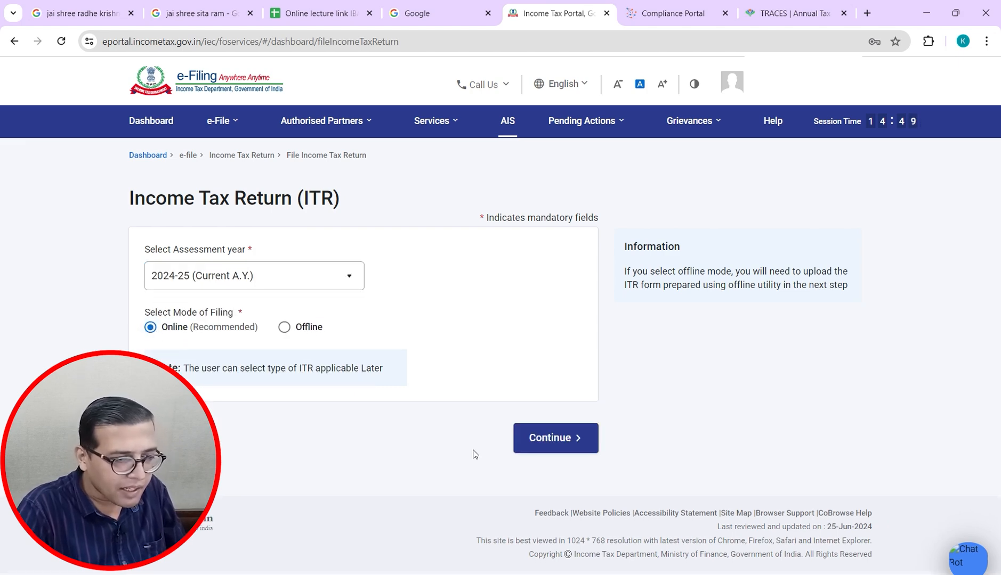
pyautogui.click(532, 440)
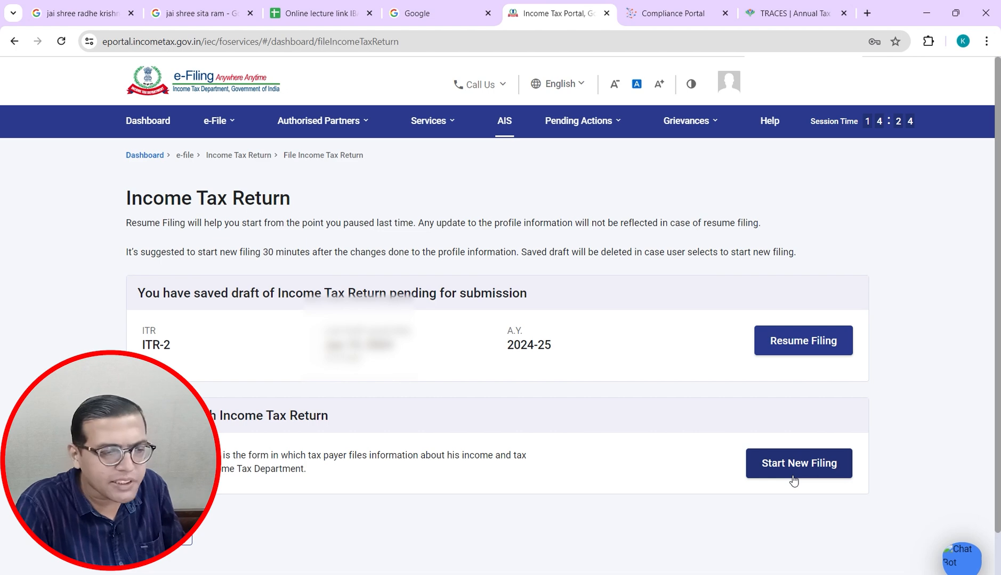
# Step: Start a new filing with Individual as the filing status
pyautogui.click(794, 479)
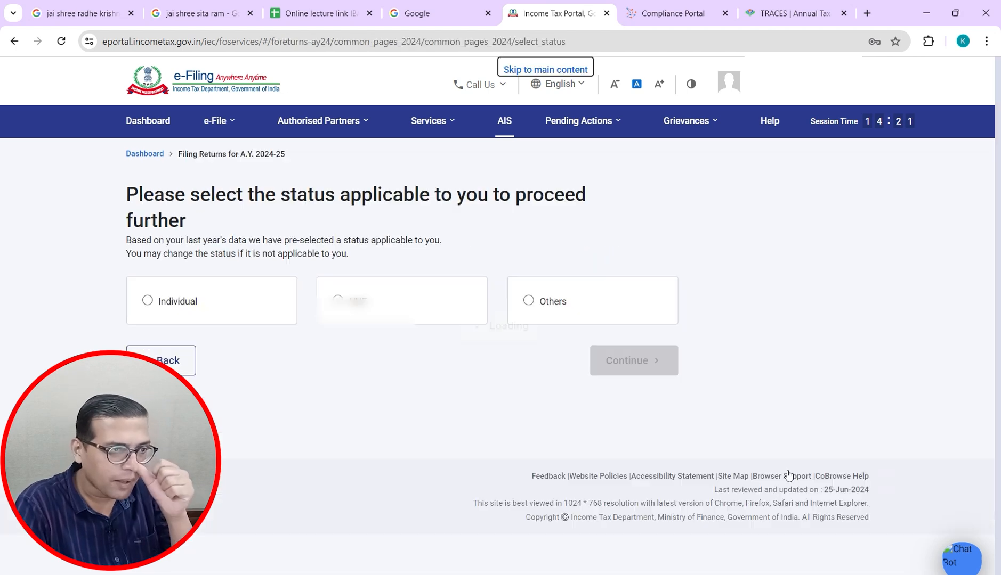
pyautogui.click(142, 302)
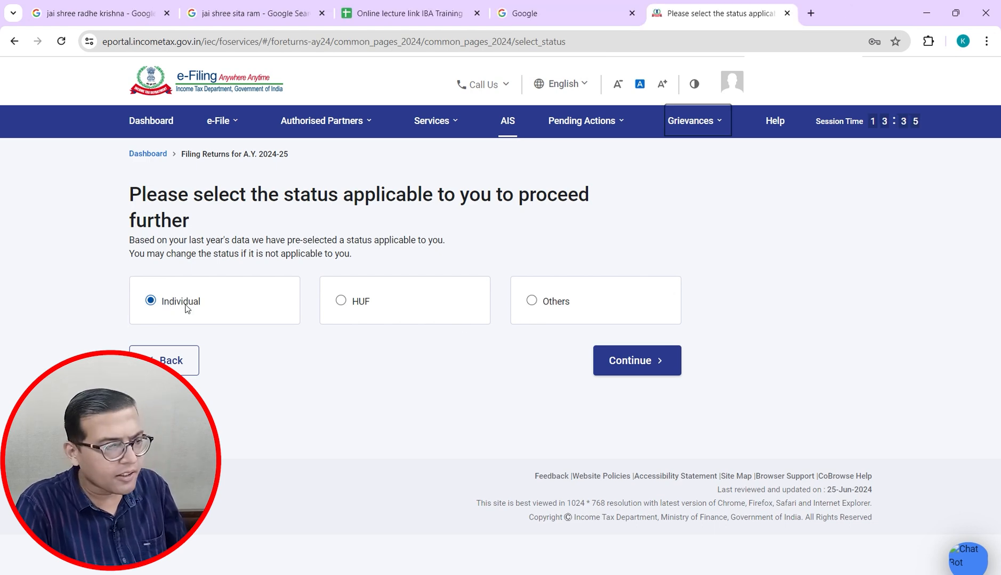
pyautogui.click(631, 372)
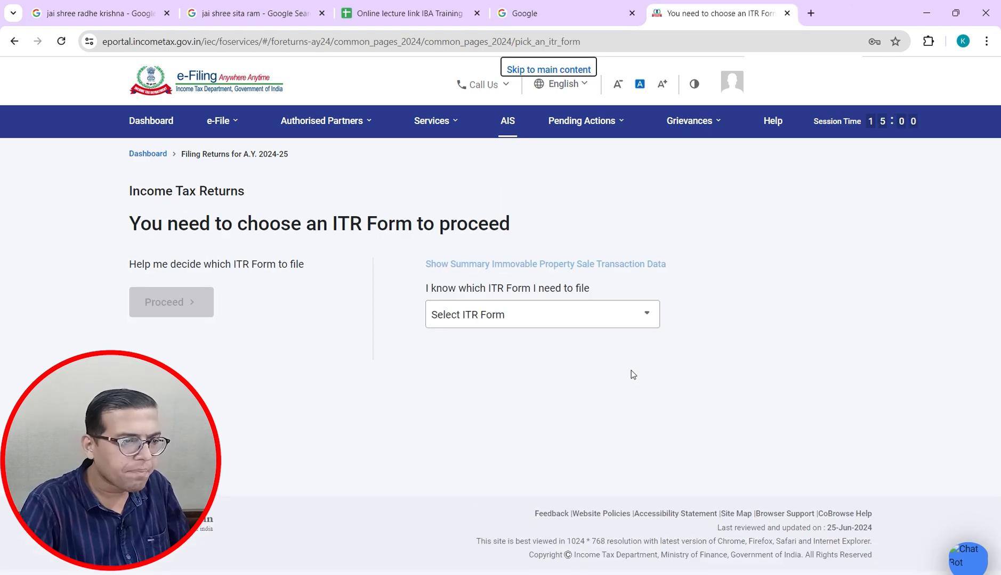
# Step: Select ITR - 1 from the Select ITR Form dropdown
pyautogui.click(591, 312)
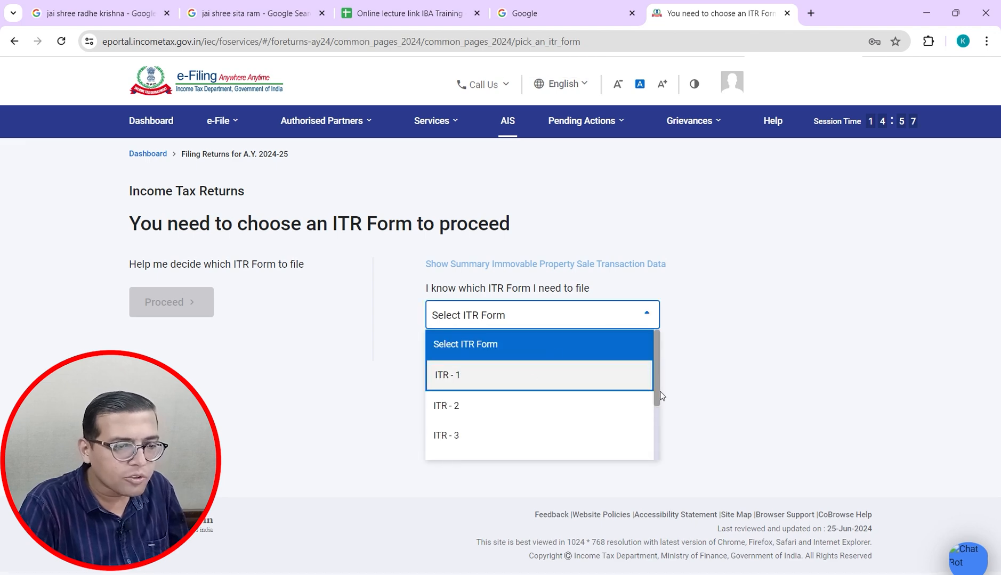
pyautogui.moveTo(656, 397)
pyautogui.mouseDown()
pyautogui.moveTo(656, 469)
pyautogui.moveTo(653, 385)
pyautogui.moveTo(644, 464)
pyautogui.moveTo(646, 393)
pyautogui.mouseUp()
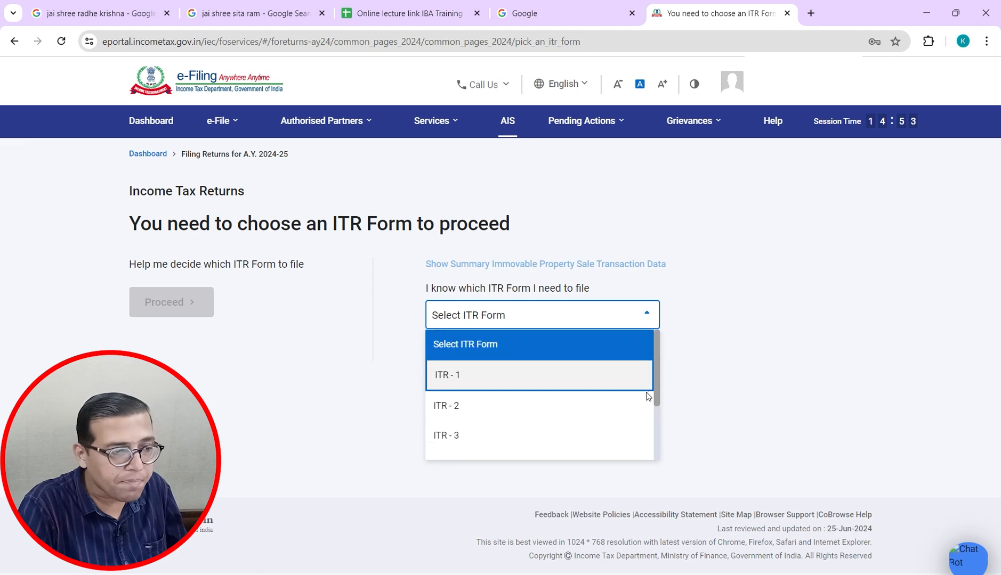
pyautogui.click(459, 381)
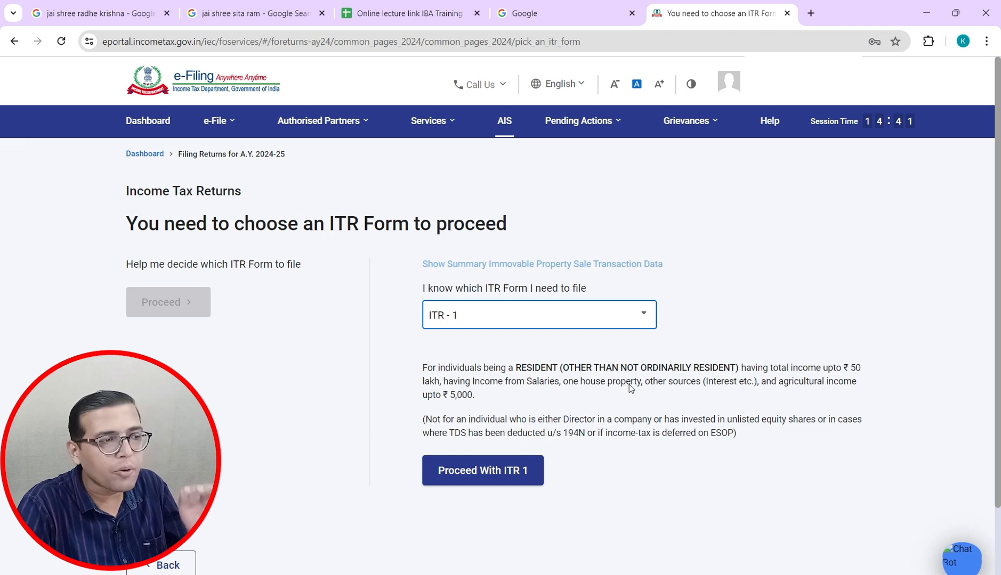
# Step: In a new tab, search Google for 'income tax login' and open the official e-Filing portal
pyautogui.click(811, 13)
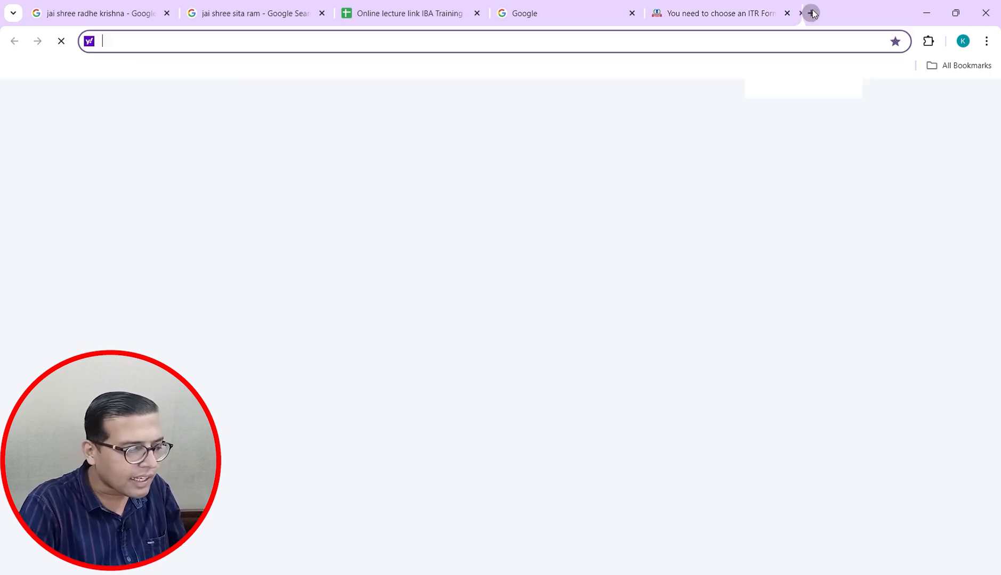
pyautogui.write('ww')
pyautogui.press('Return')
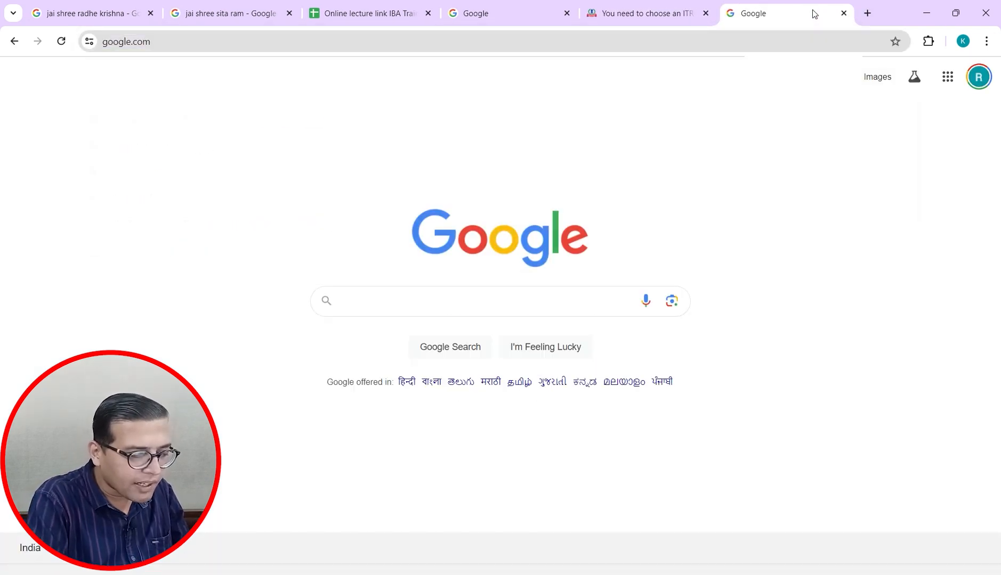
pyautogui.write('Inco')
pyautogui.press('Down')
pyautogui.press('Return')
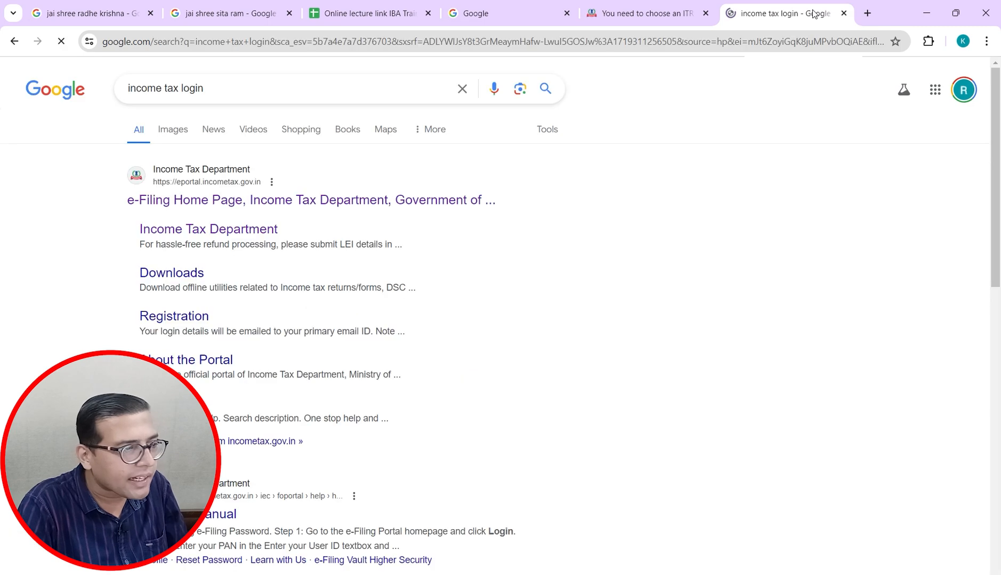
pyautogui.click(216, 206)
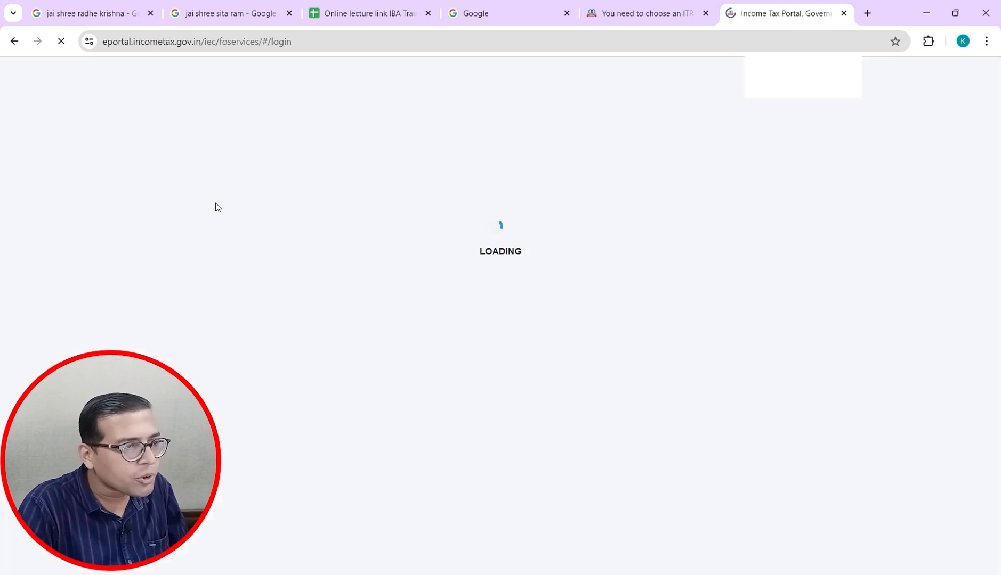
# Step: Go to Individual/HUF > Salaried Employees > Returns/Forms Applicable To Me
pyautogui.click(250, 141)
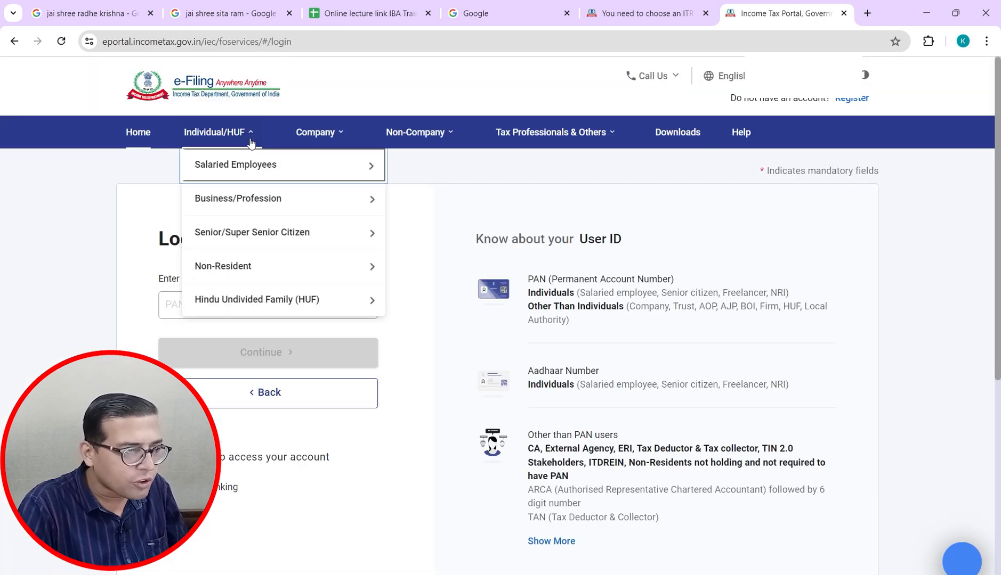
pyautogui.moveTo(251, 163)
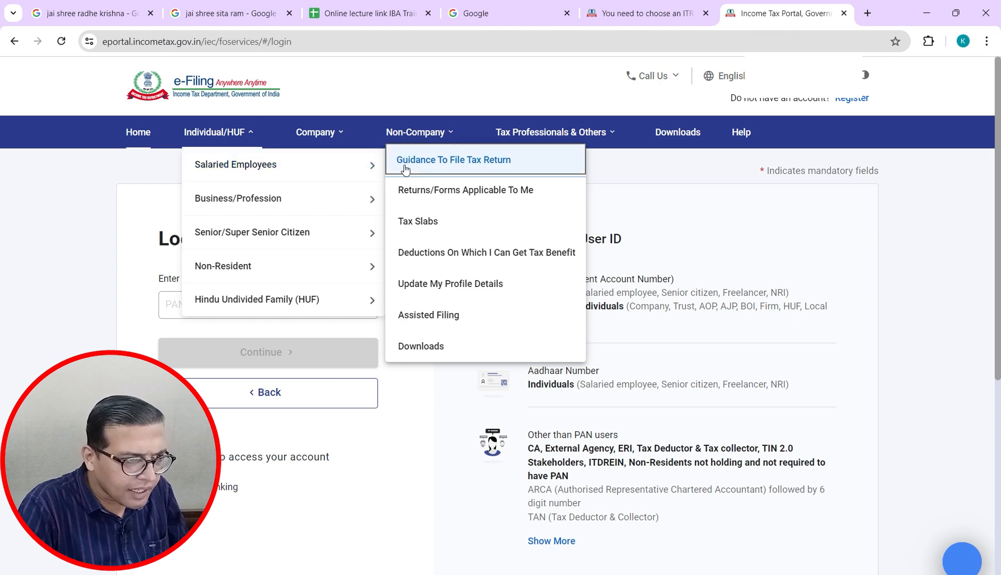
pyautogui.click(421, 197)
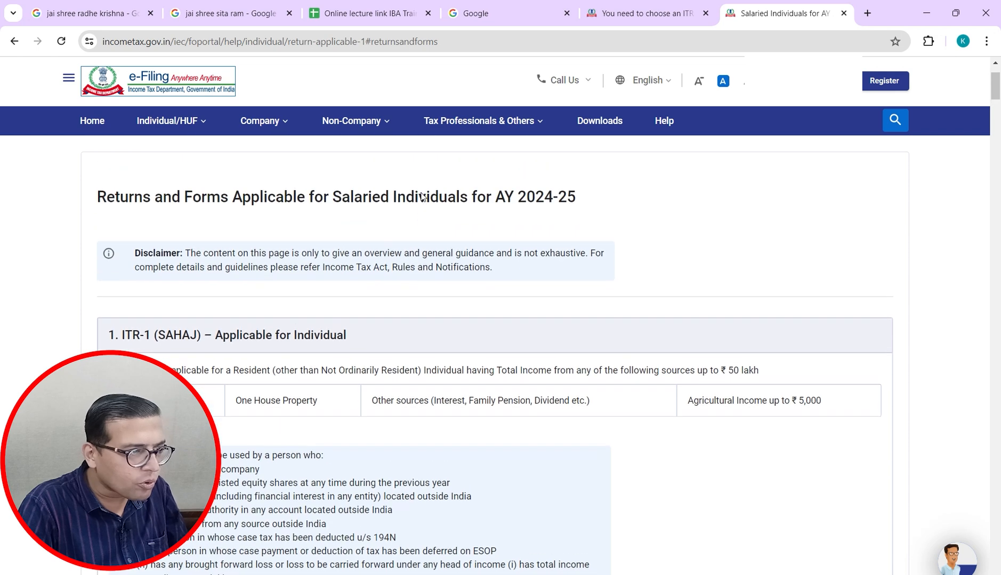
pyautogui.scroll(-4, 421, 196)
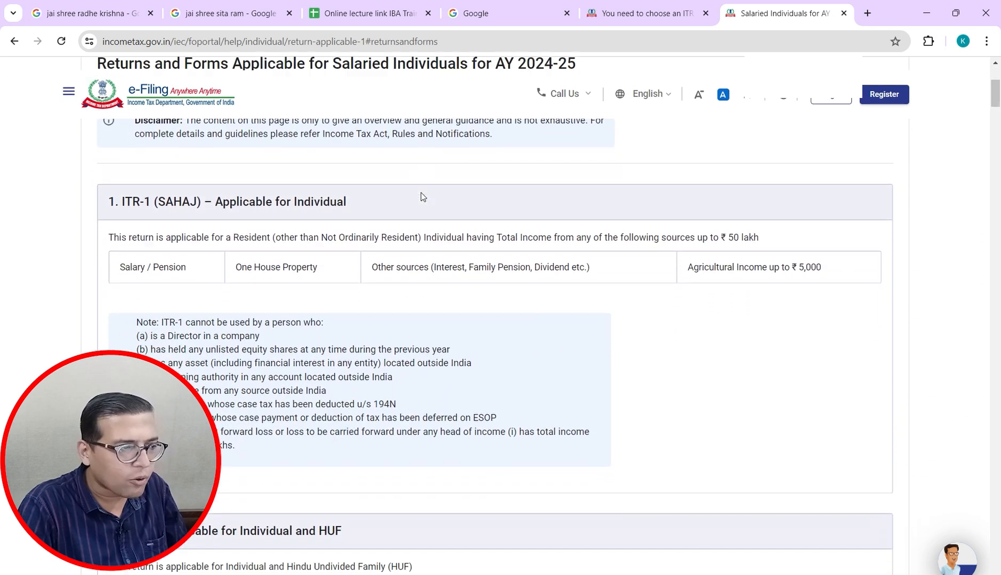
pyautogui.scroll(-1, 212, 201)
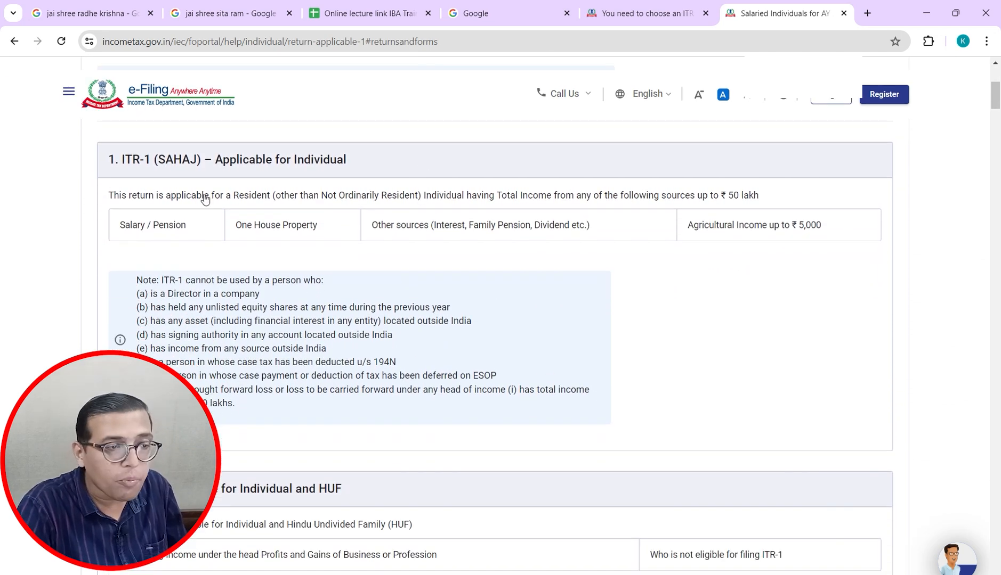
pyautogui.hotkey('ctrl', '+')
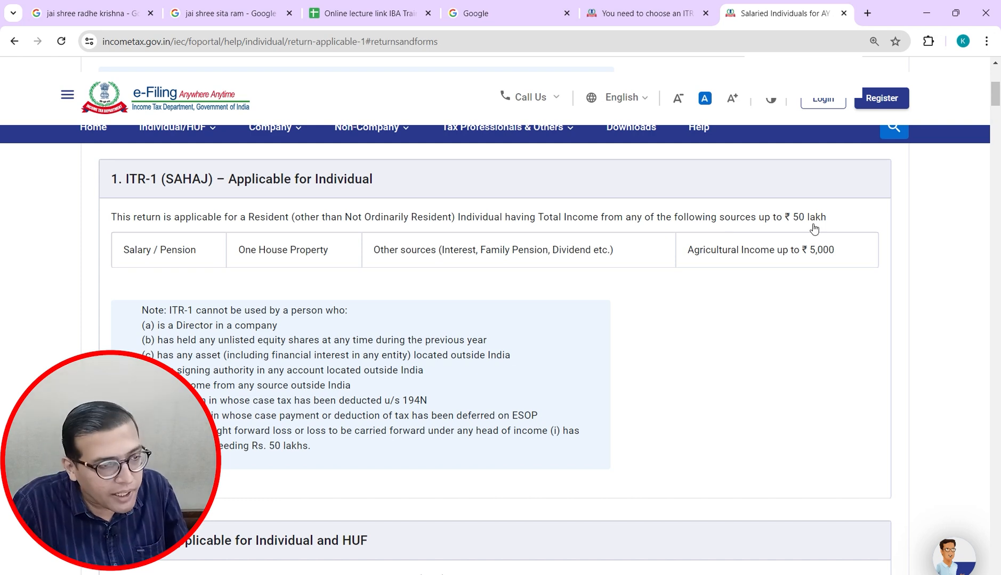
# Step: Enter Salary, House Property (1 property) and Other Sources into N240, N241 and N242
pyautogui.hotkey('alt', 'Tab')
pyautogui.press('Up')
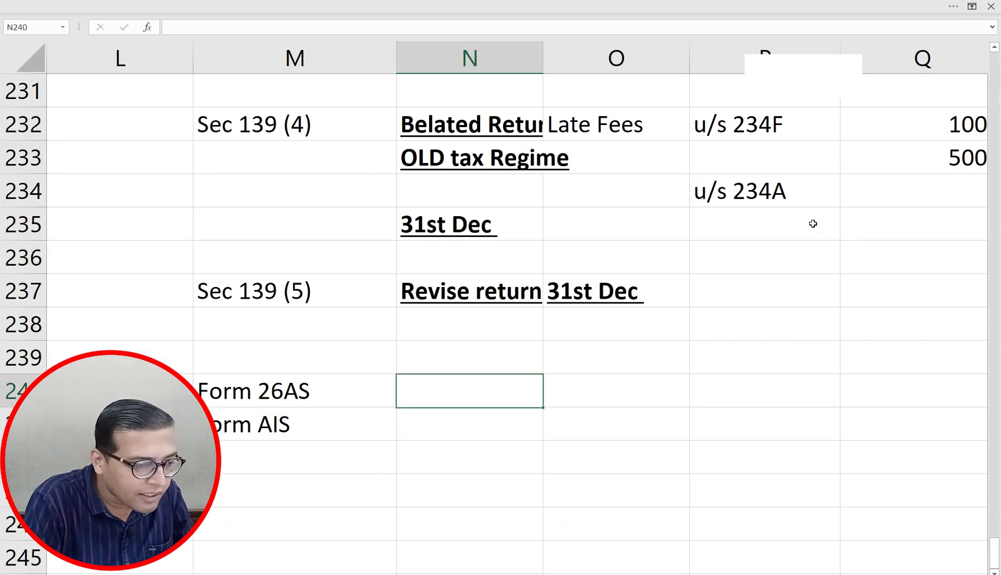
pyautogui.write('Salary')
pyautogui.press('Return')
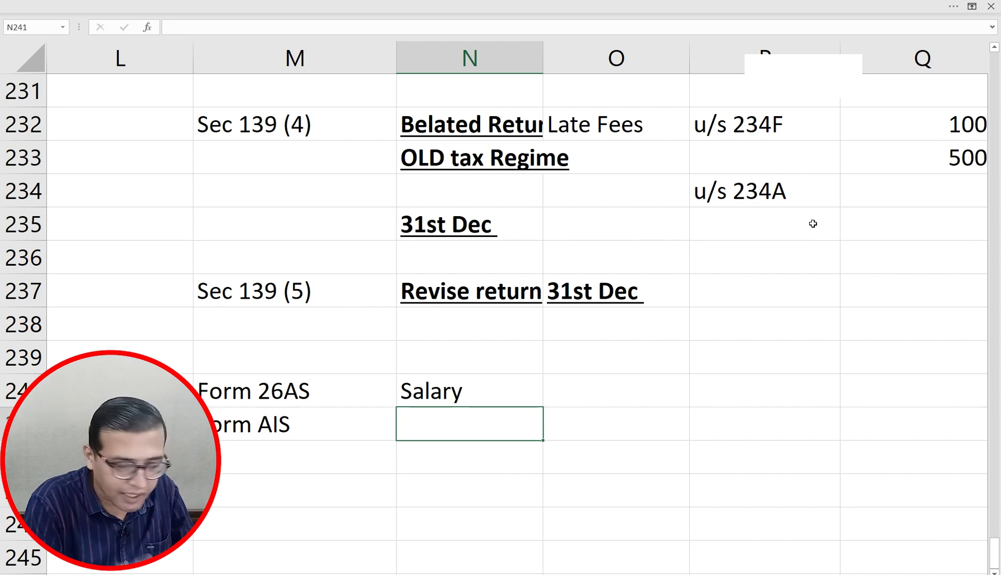
pyautogui.write('House ')
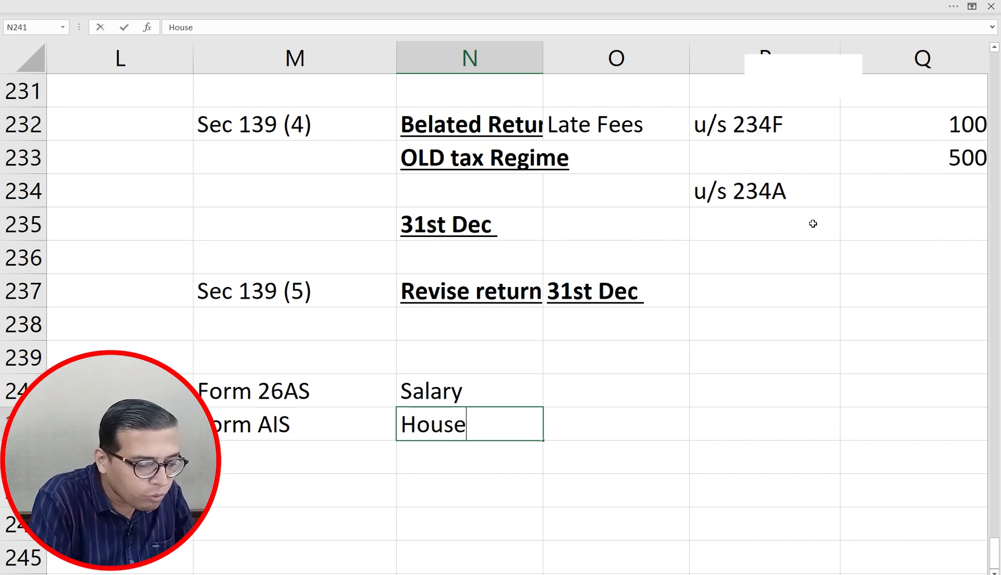
pyautogui.write('Property (1')
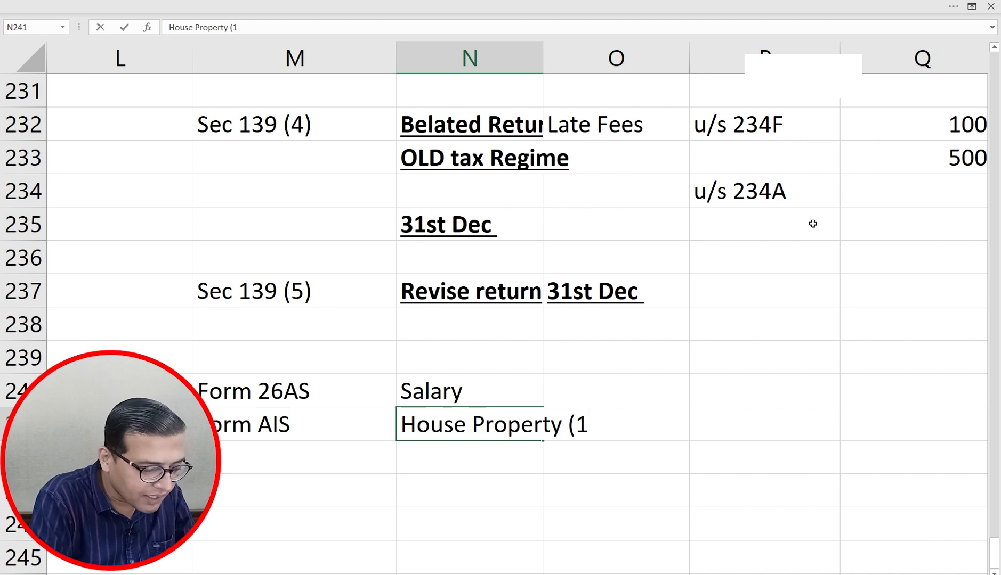
pyautogui.write(' prop')
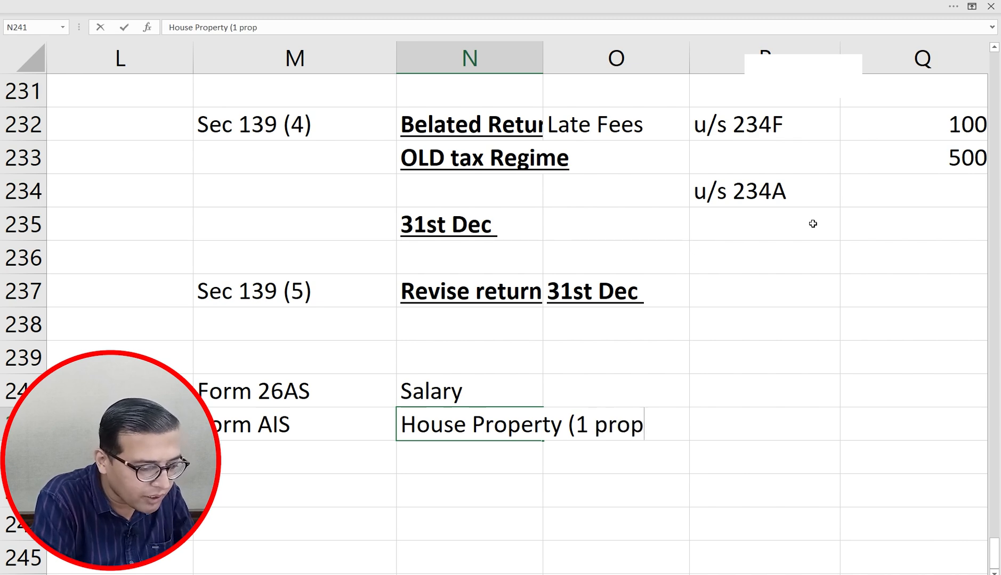
pyautogui.write('erty')
pyautogui.write(')')
pyautogui.press('Return')
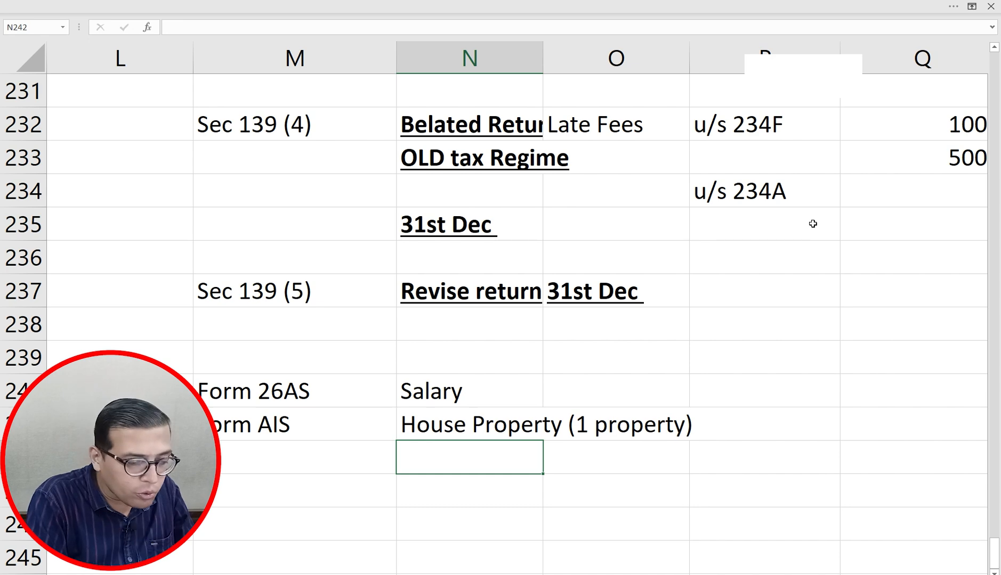
pyautogui.write('Other Sour')
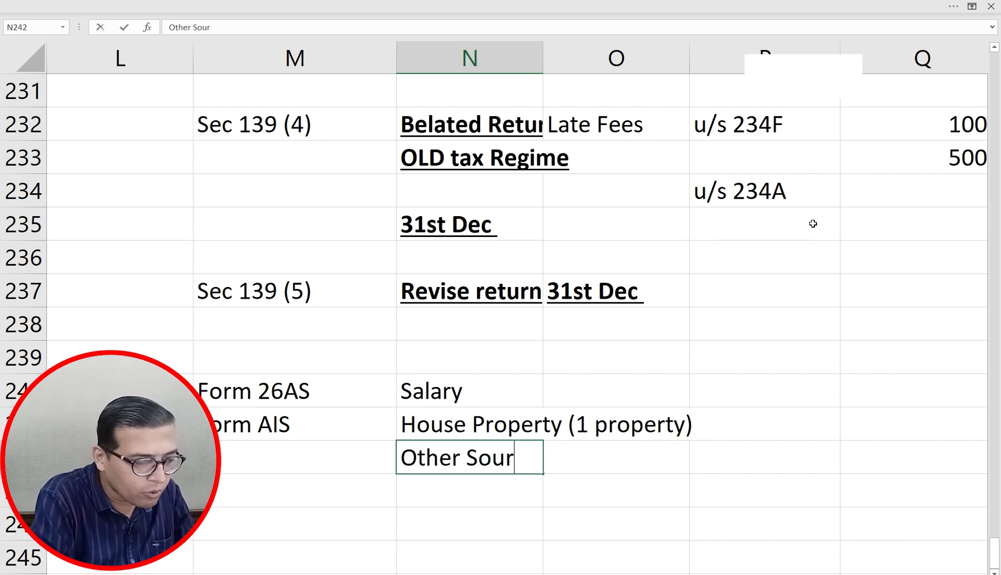
pyautogui.write('cres')
pyautogui.press('BackSpace')
pyautogui.press('BackSpace')
pyautogui.press('BackSpace')
pyautogui.write('e')
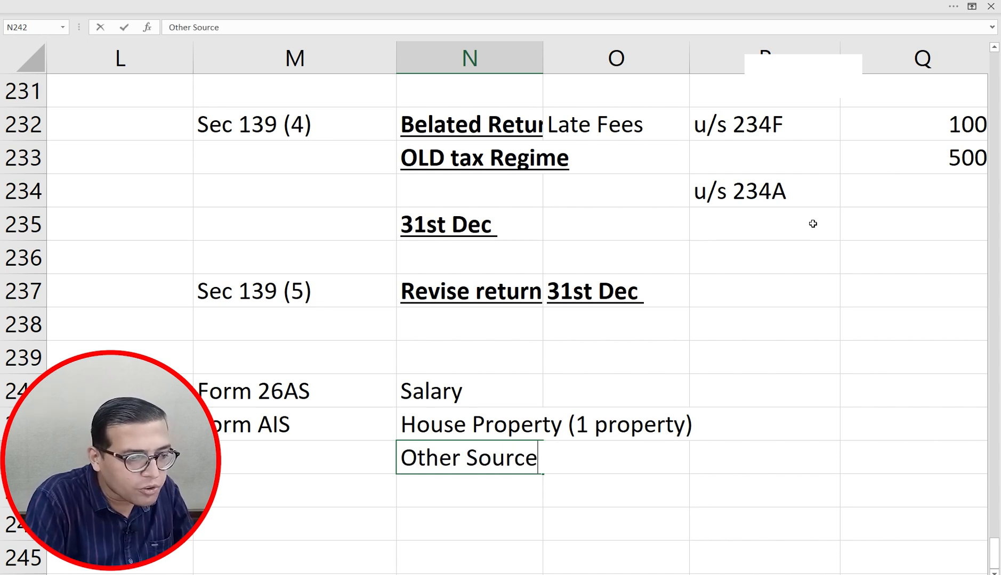
pyautogui.write('s')
pyautogui.press('Return')
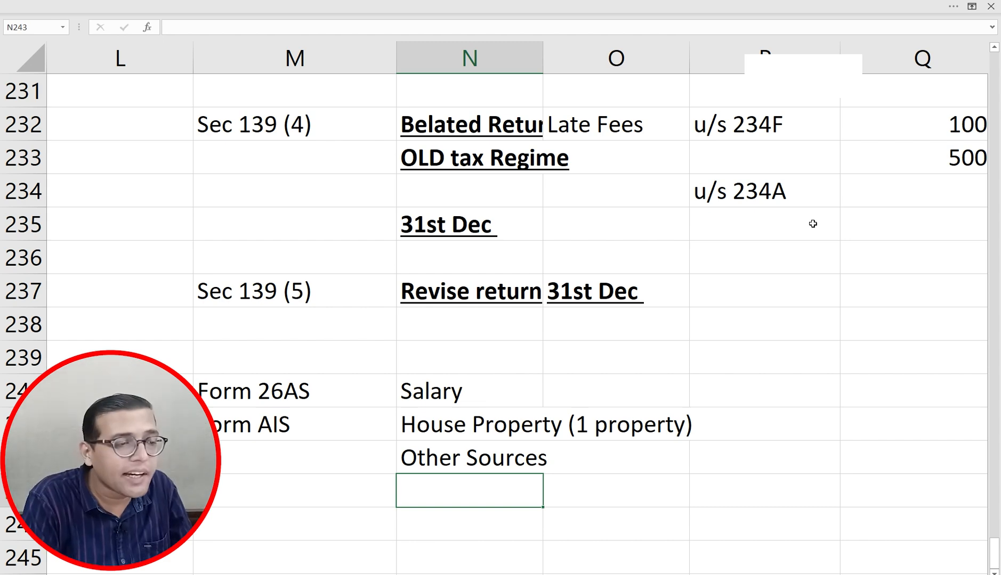
# Step: Select the three income heads in N240:N242 and return to the ITR-1 guidance page
pyautogui.hotkey('ctrl', 'Up')
pyautogui.hotkey('ctrl', 'Up')
pyautogui.hotkey('ctrl', 'shift', 'Down')
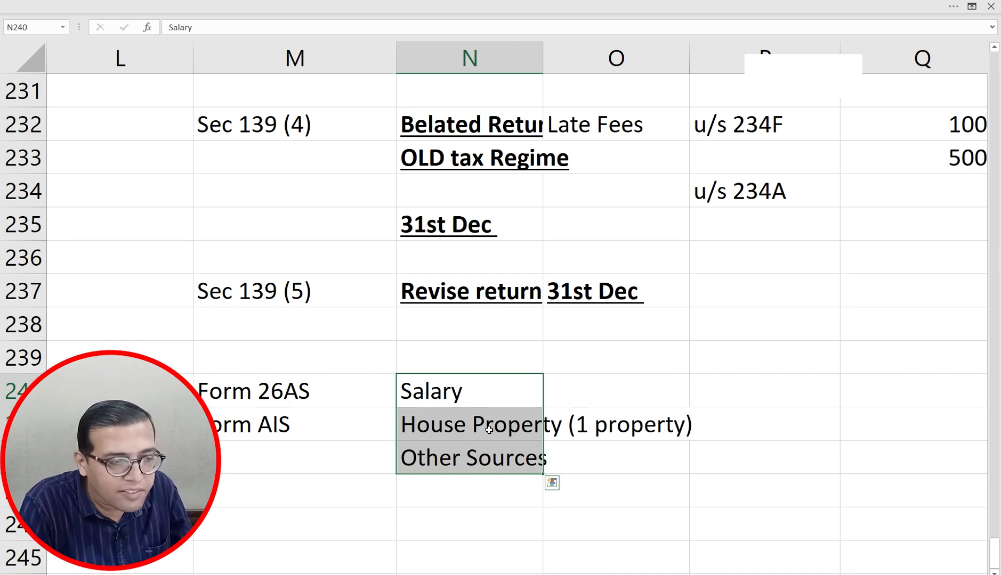
pyautogui.hotkey('alt', 'Tab')
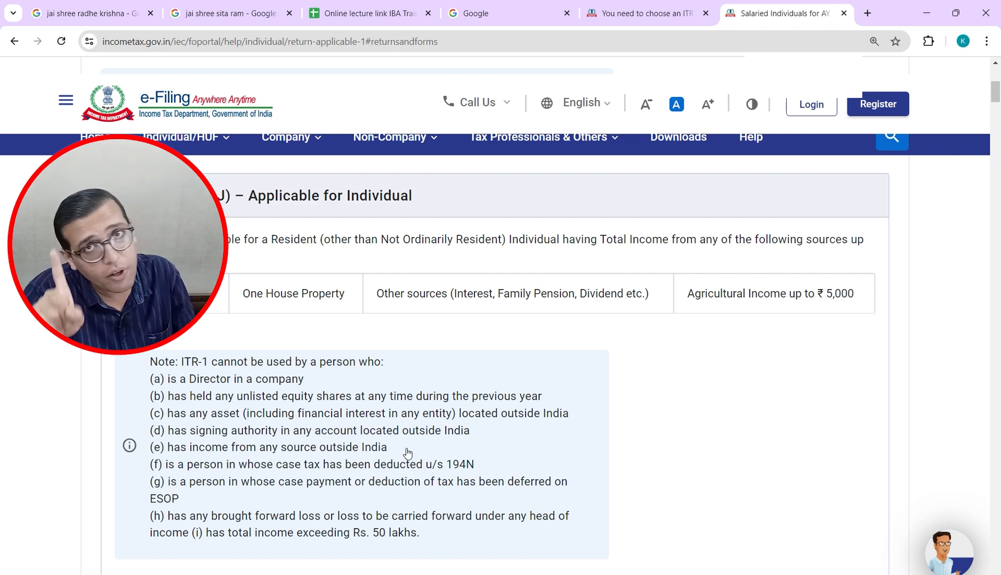
# Step: Proceed with ITR-1, check its applicability conditions, start the return, then switch to Excel
pyautogui.click(656, 10)
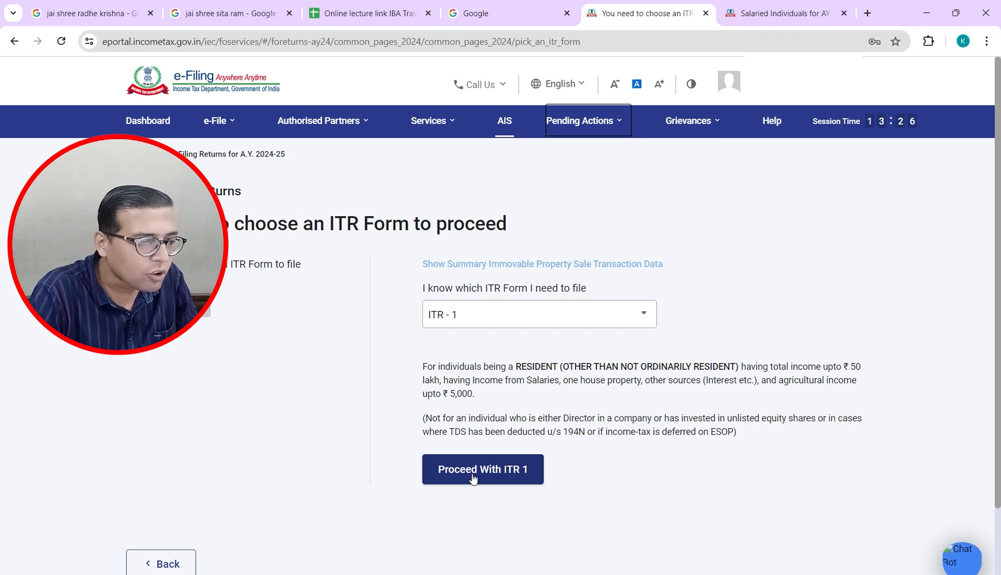
pyautogui.click(474, 479)
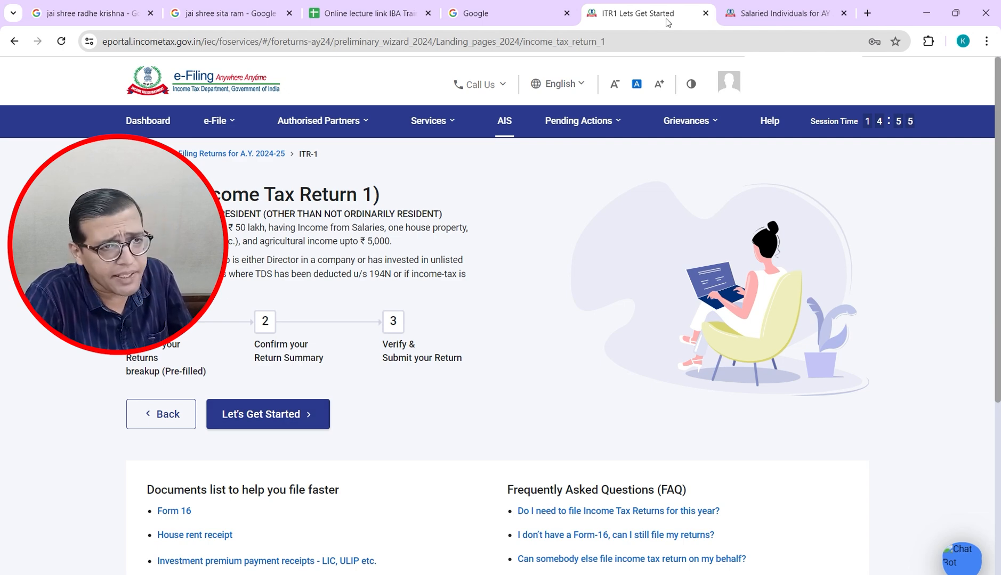
pyautogui.click(768, 13)
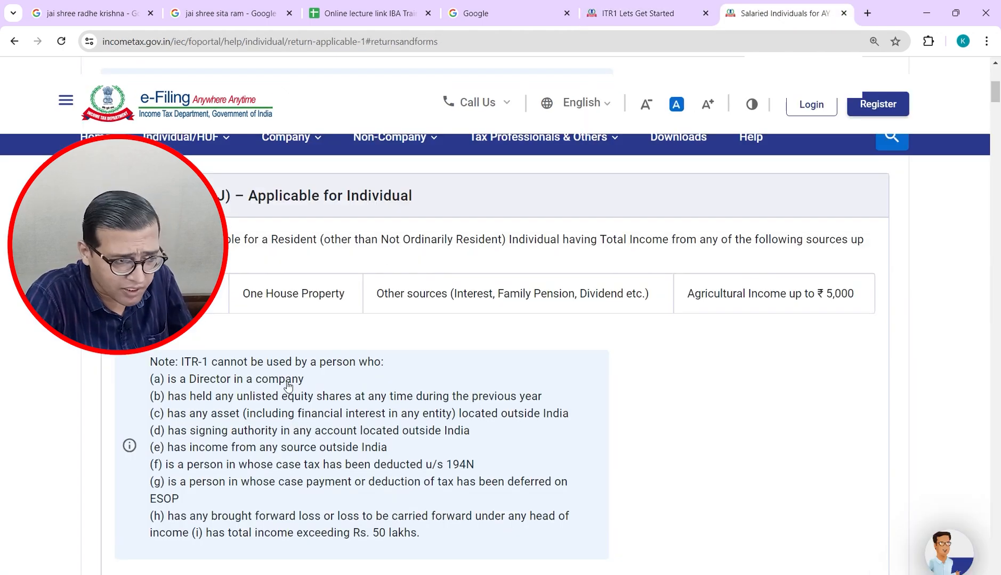
pyautogui.click(613, 17)
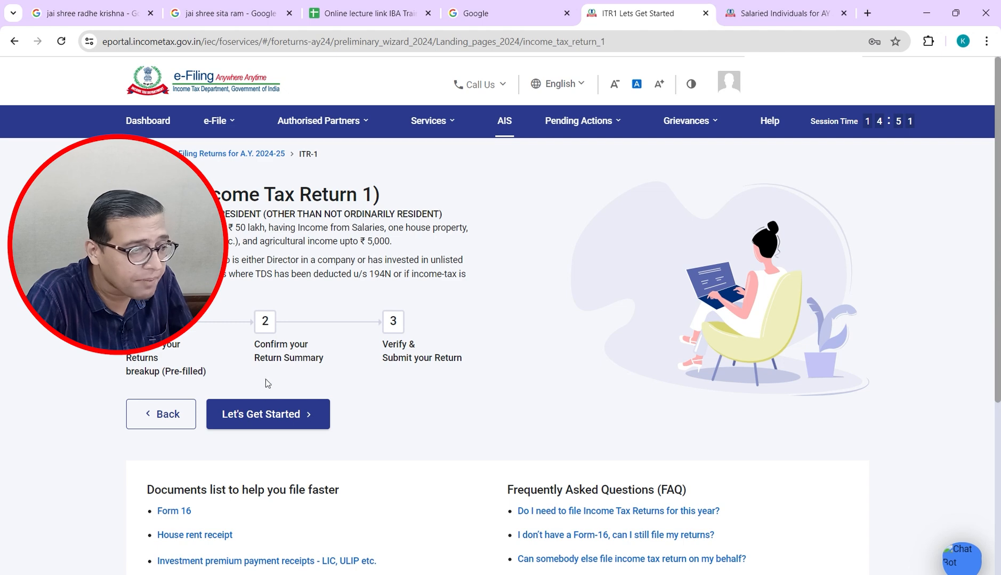
pyautogui.click(268, 414)
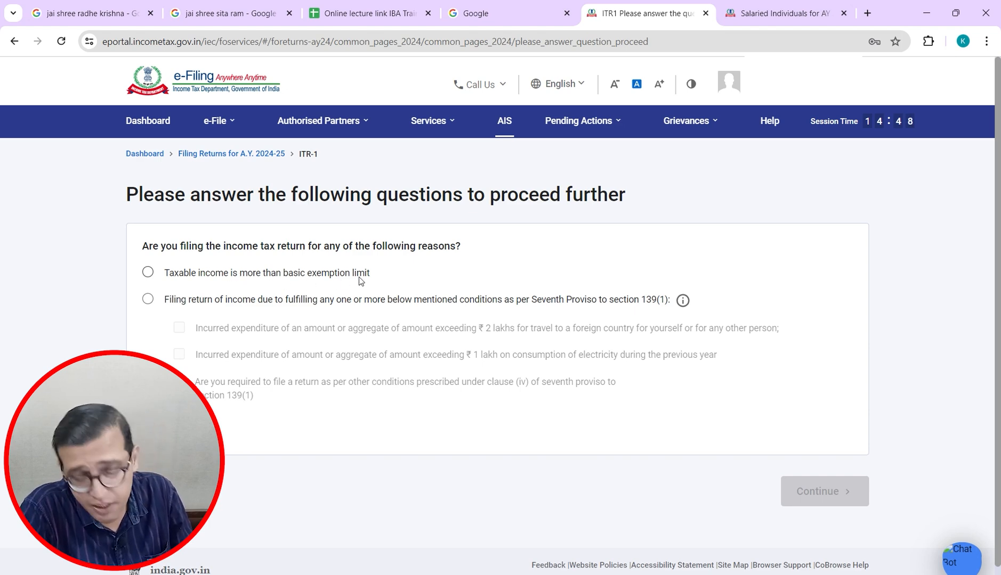
pyautogui.hotkey('alt', 'Tab')
# Step: Move to an empty cell below Salary, House Property and Other Sources, then return to Chrome
pyautogui.press('Down')
pyautogui.press('Down')
pyautogui.press('Down')
pyautogui.press('Down')
pyautogui.press('Down')
pyautogui.press('Down')
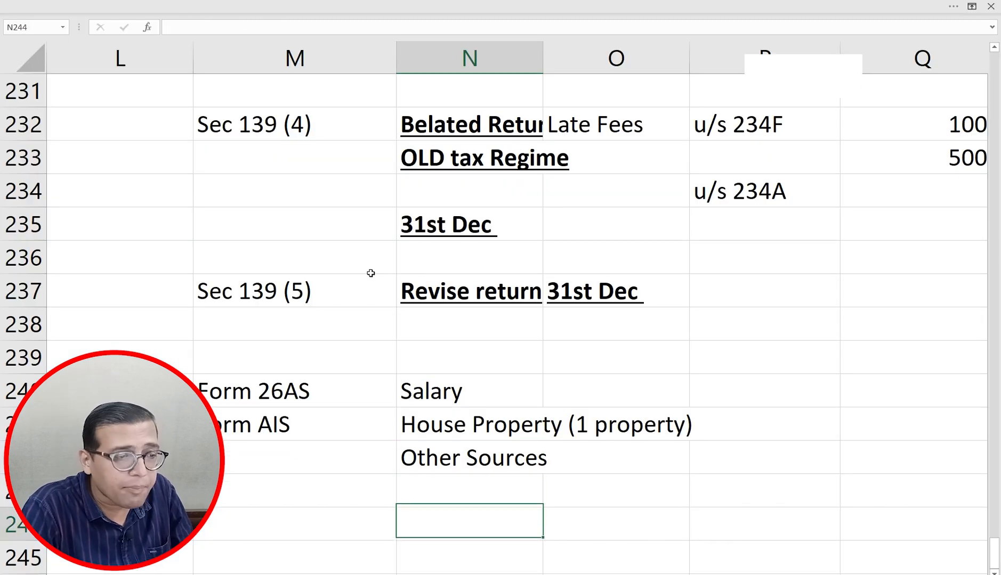
pyautogui.press('Up')
pyautogui.press('Up')
pyautogui.press('Up')
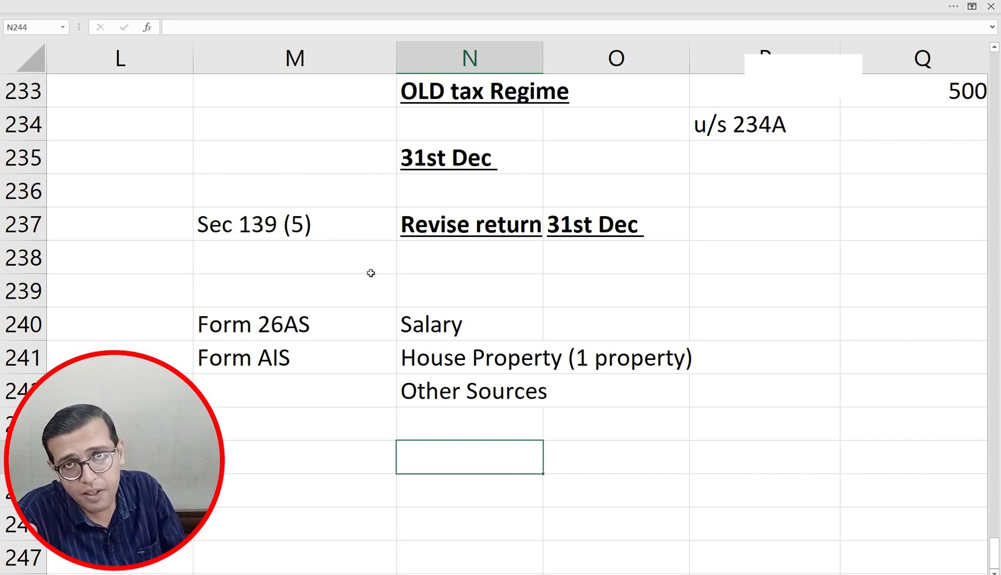
pyautogui.hotkey('alt', 'Tab')
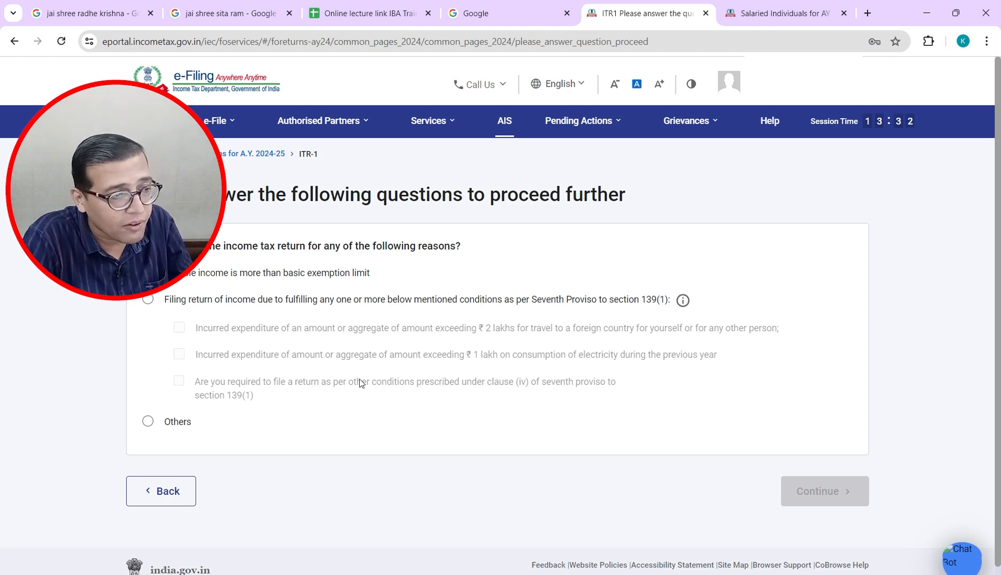
# Step: Choose 'Taxable income is more than basic exemption limit' as the filing reason and continue
pyautogui.click(147, 301)
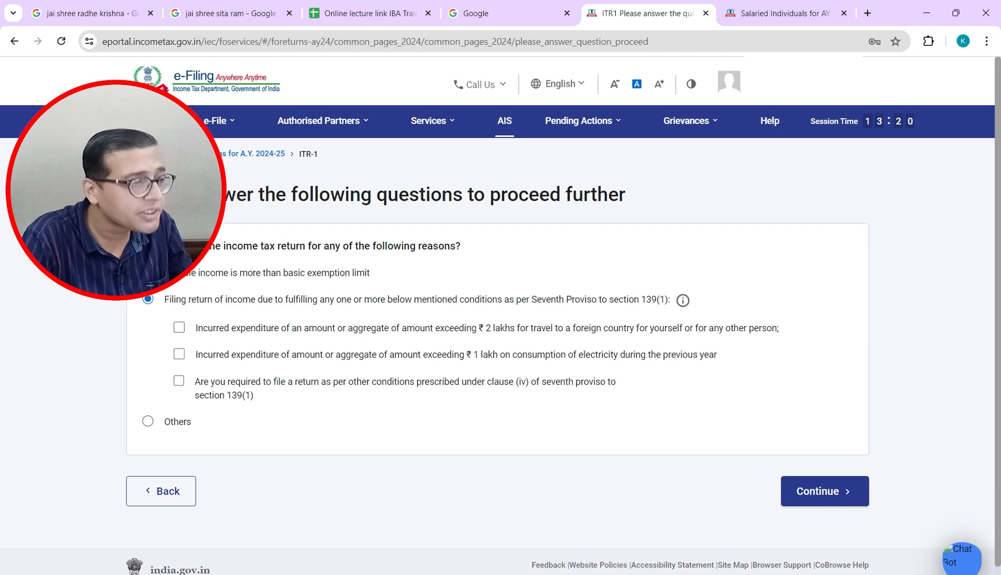
pyautogui.click(147, 273)
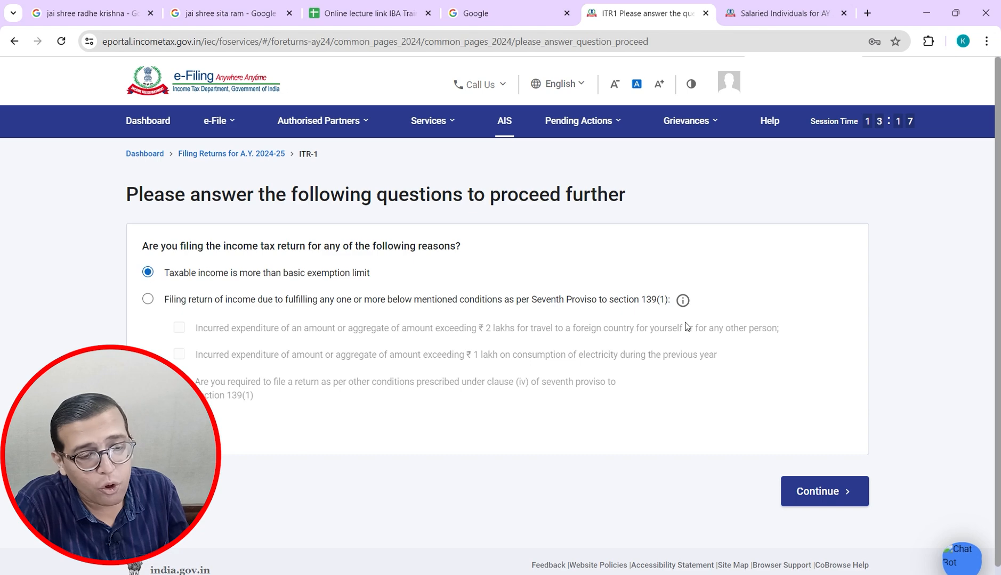
pyautogui.click(799, 502)
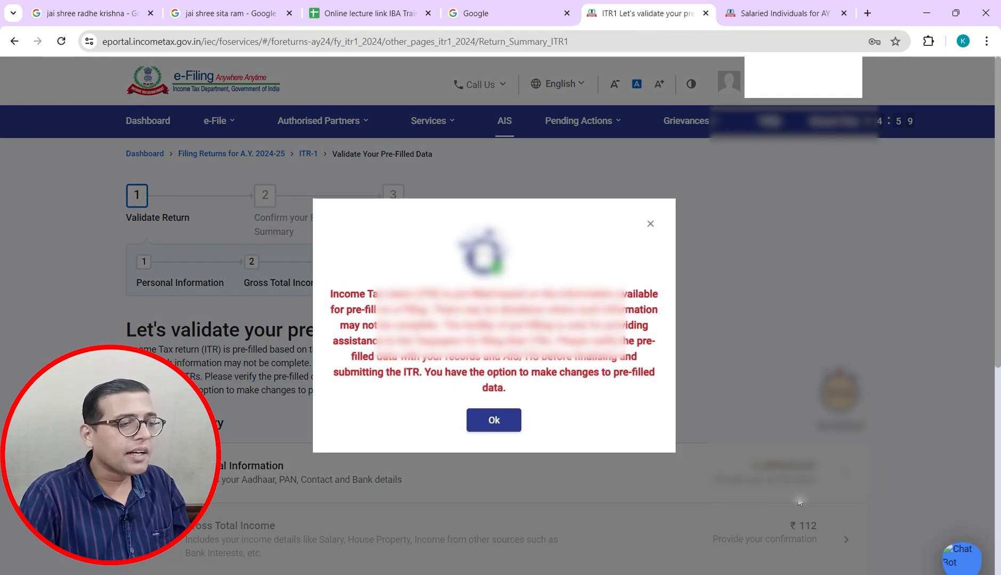
# Step: Dismiss the pre-filled data notice, review the Return Summary, and bring up the Excel computation sheet
pyautogui.click(494, 421)
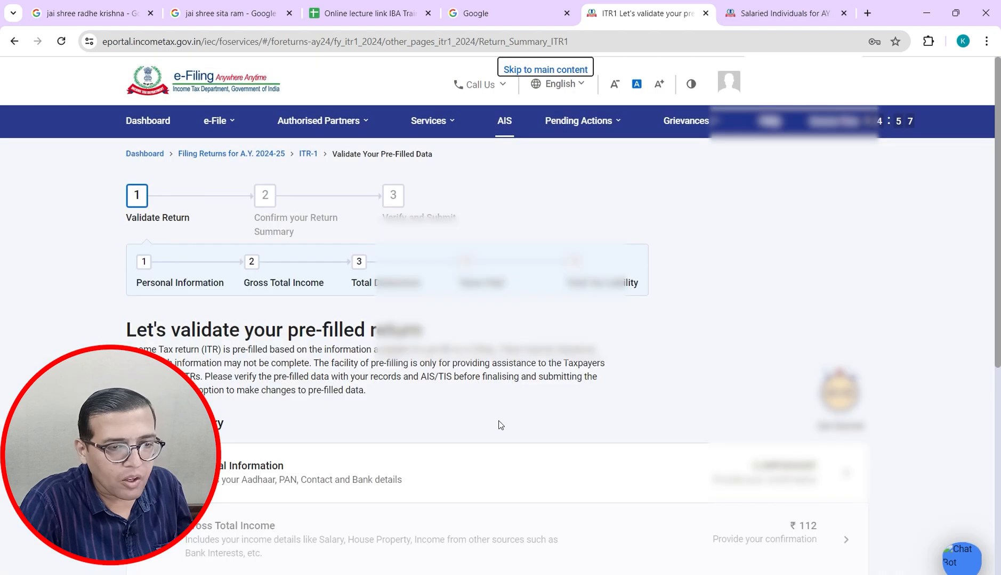
pyautogui.moveTo(998, 240); pyautogui.dragTo(973, 396)
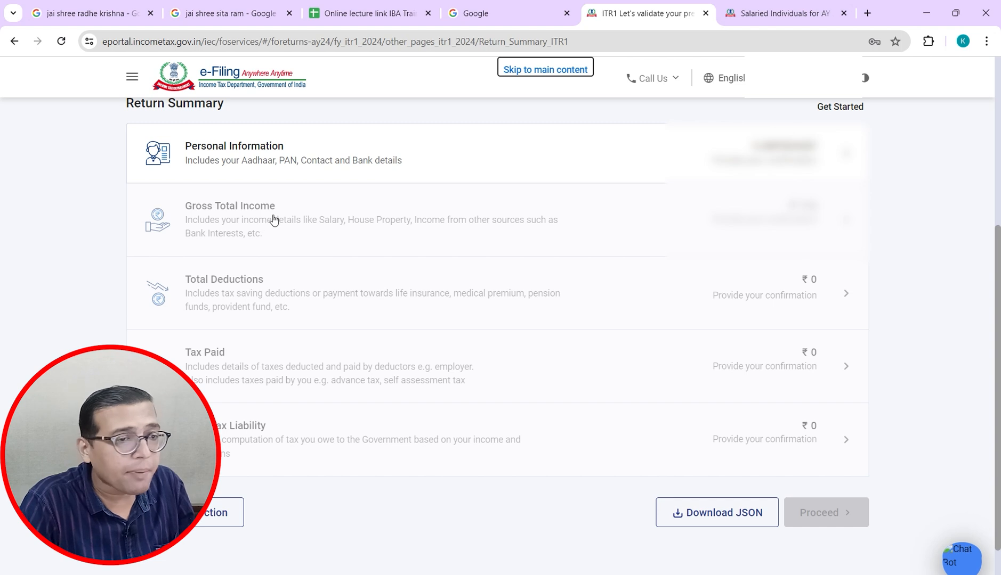
pyautogui.scroll(1, 1000, 270)
pyautogui.scroll(1, 999, 270)
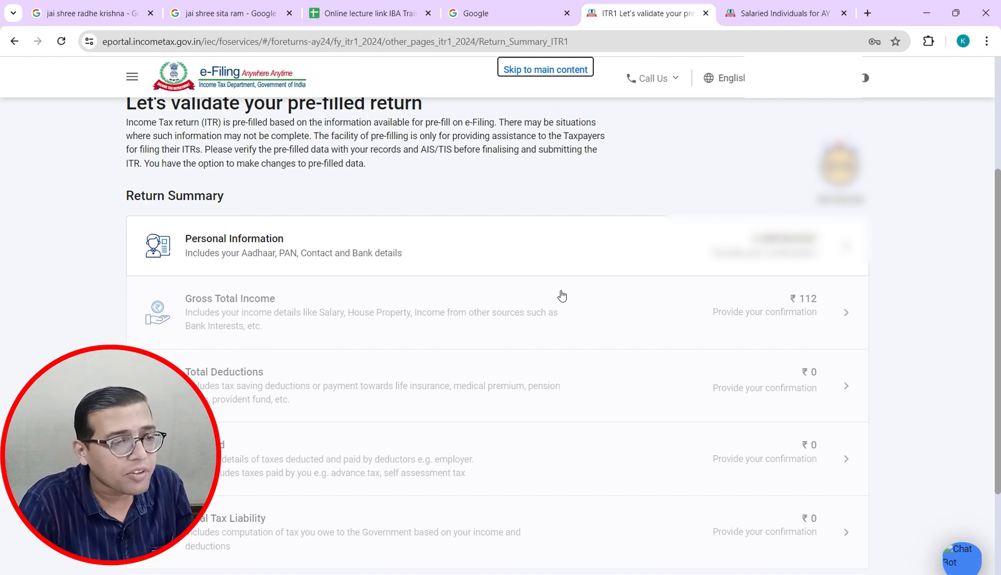
pyautogui.hotkey('alt', 'Tab')
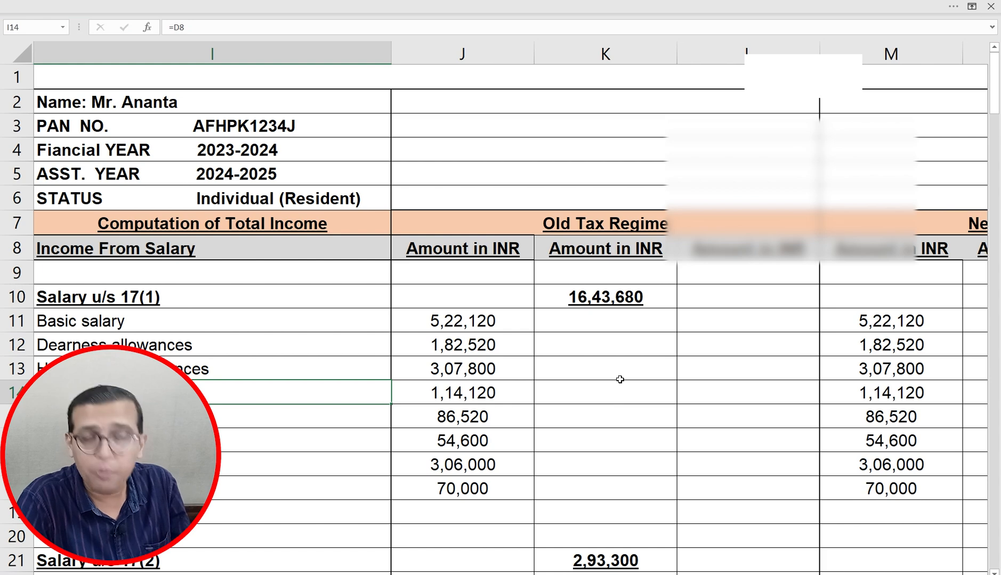
# Step: Open the Personal Information section and scroll to Nature of Employment and the Filing Section
pyautogui.hotkey('alt', 'Tab')
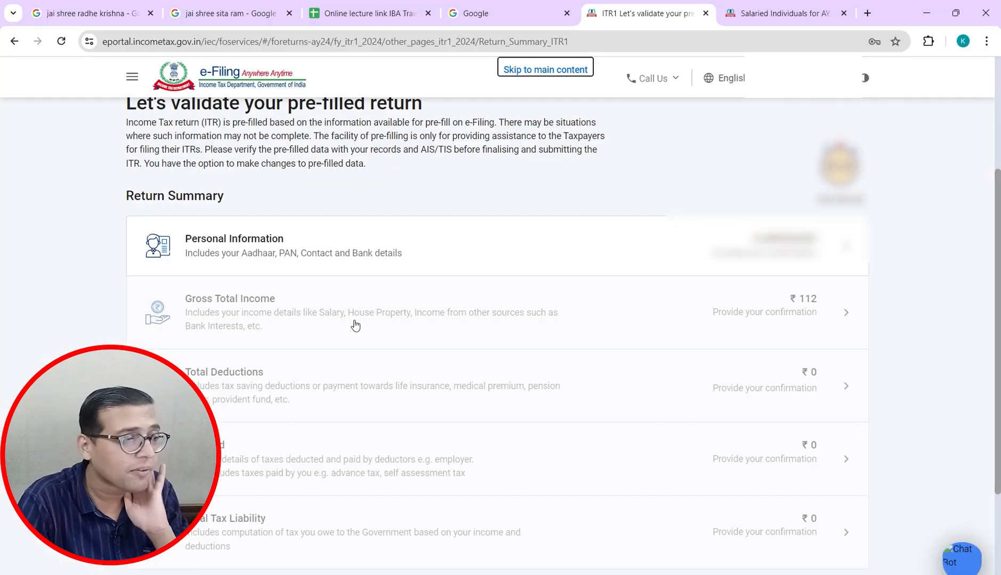
pyautogui.moveTo(999, 251); pyautogui.dragTo(999, 225)
pyautogui.click(269, 298)
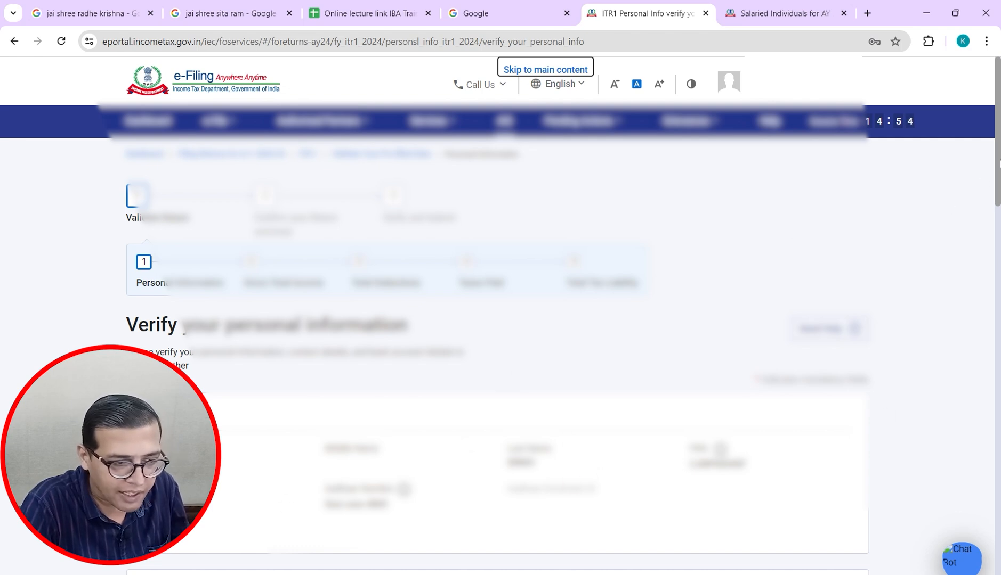
pyautogui.moveTo(998, 163); pyautogui.dragTo(997, 331)
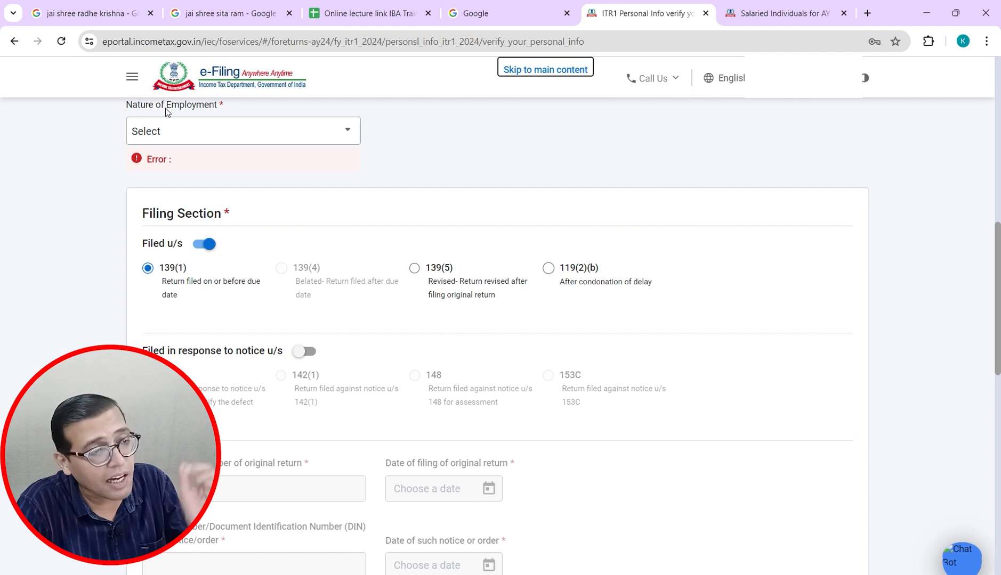
# Step: Scroll the Nature of Employment list and select Others
pyautogui.click(216, 140)
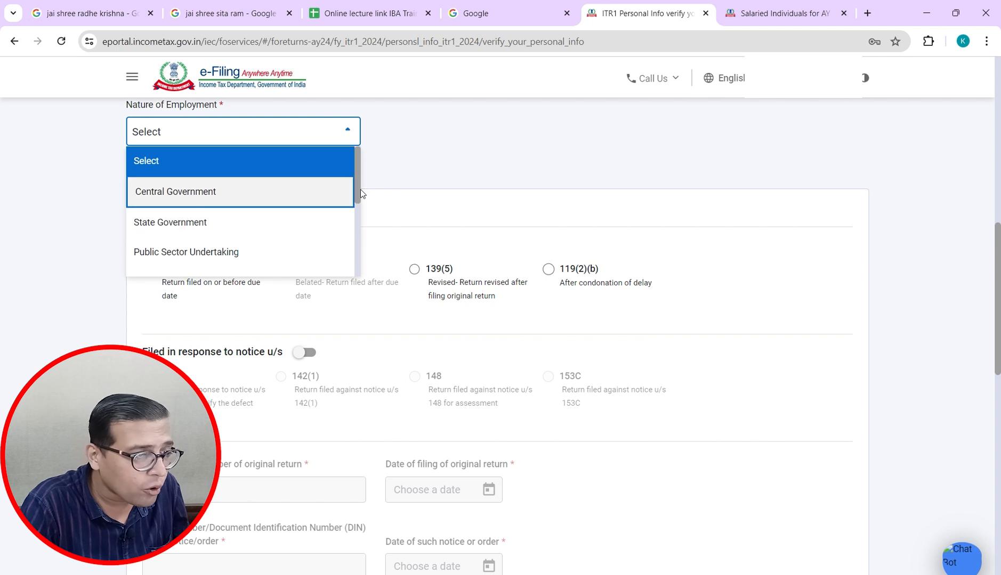
pyautogui.moveTo(360, 189); pyautogui.dragTo(420, 167)
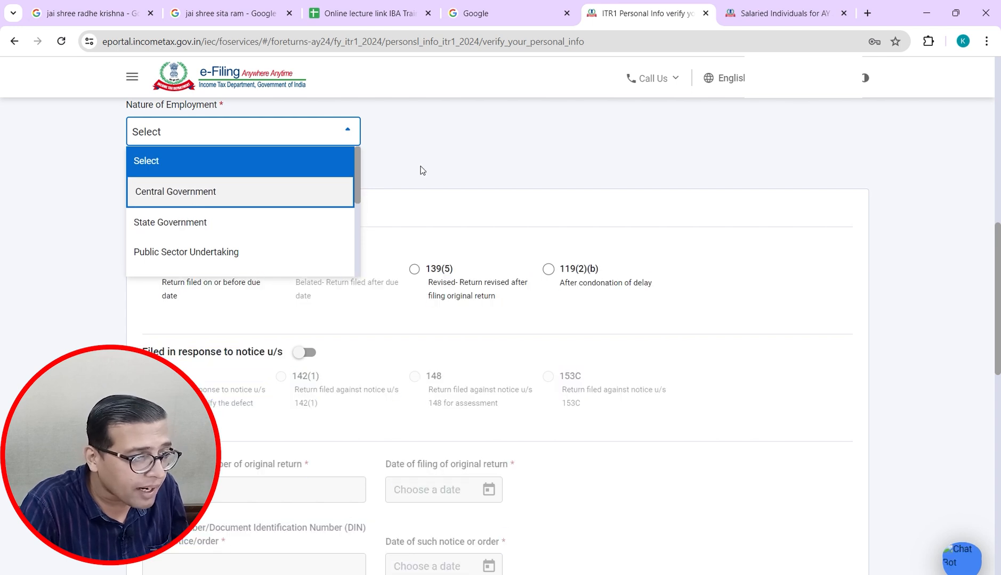
pyautogui.moveTo(356, 185); pyautogui.dragTo(362, 221)
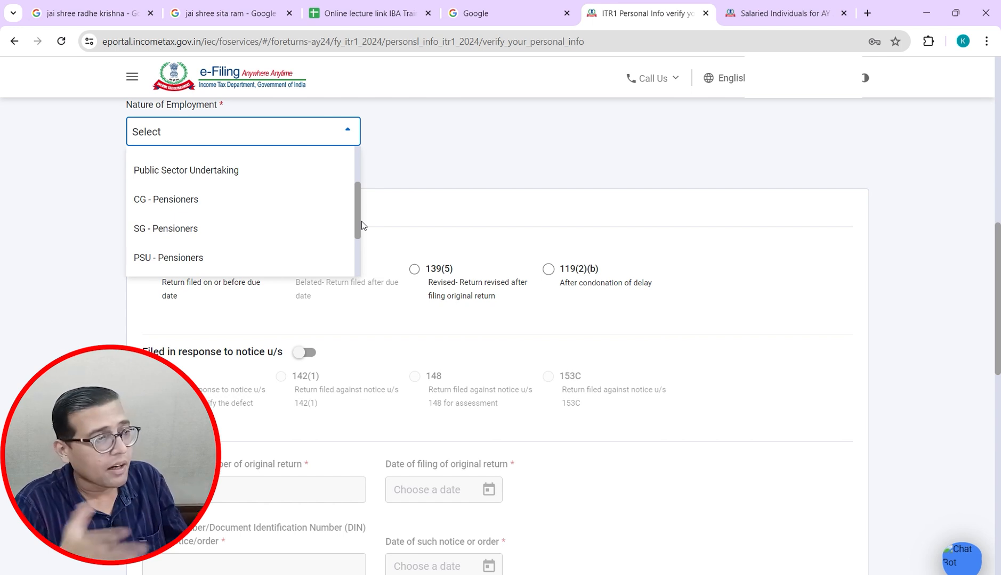
pyautogui.moveTo(362, 221); pyautogui.dragTo(358, 254)
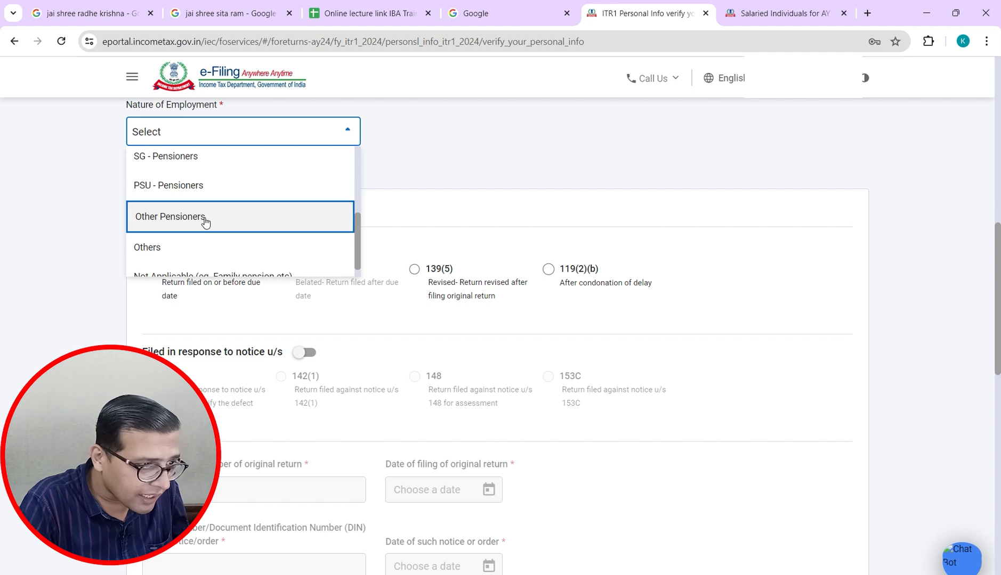
pyautogui.moveTo(357, 255)
pyautogui.mouseDown()
pyautogui.moveTo(360, 199)
pyautogui.moveTo(346, 269)
pyautogui.mouseUp()
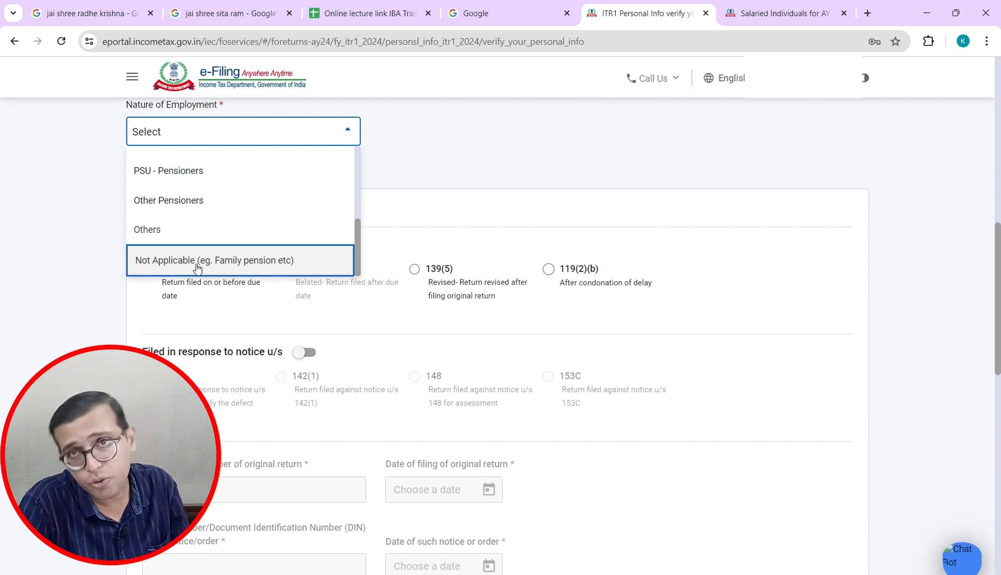
pyautogui.click(167, 237)
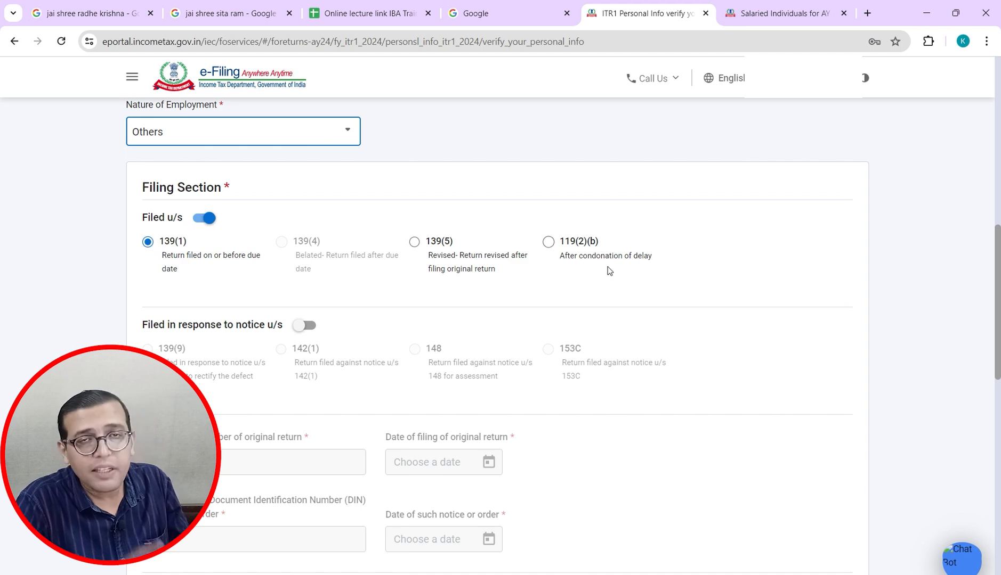
# Step: Type '31st Dec' into N245, make it bold and underlined, then go back to the portal
pyautogui.hotkey('alt', 'Tab')
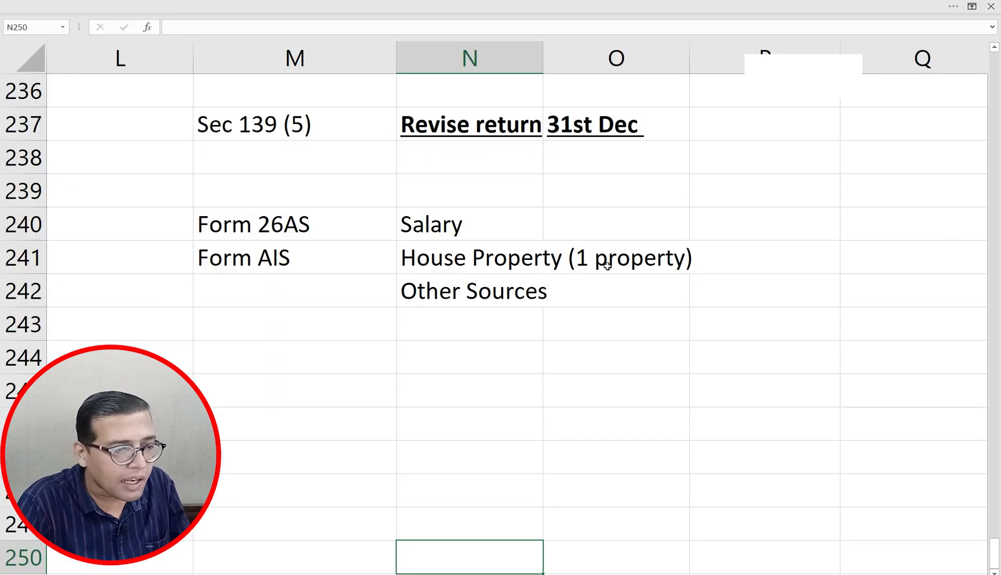
pyautogui.press('Up')
pyautogui.press('Up')
pyautogui.press('Up')
pyautogui.press('Up')
pyautogui.press('Up')
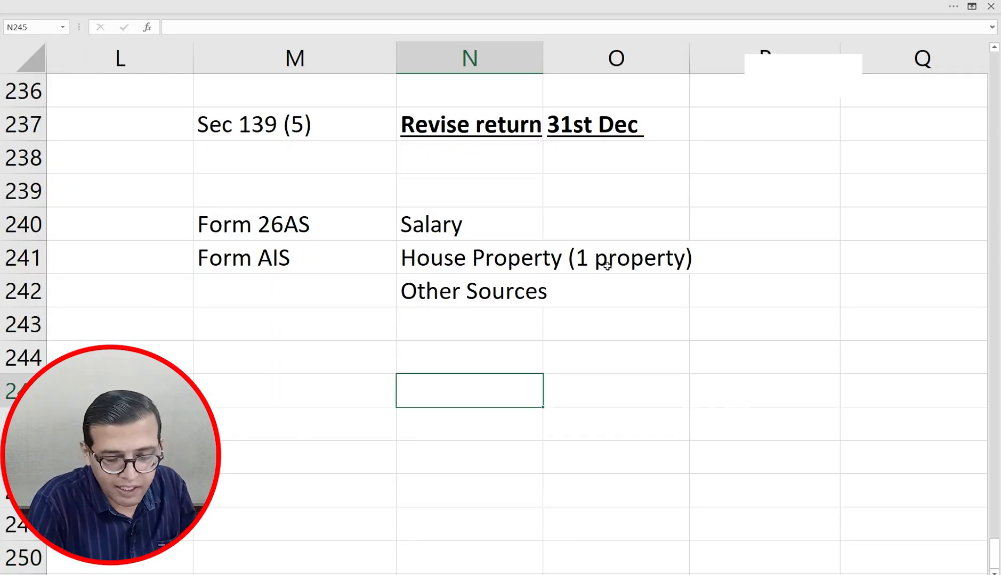
pyautogui.write('31st Dec')
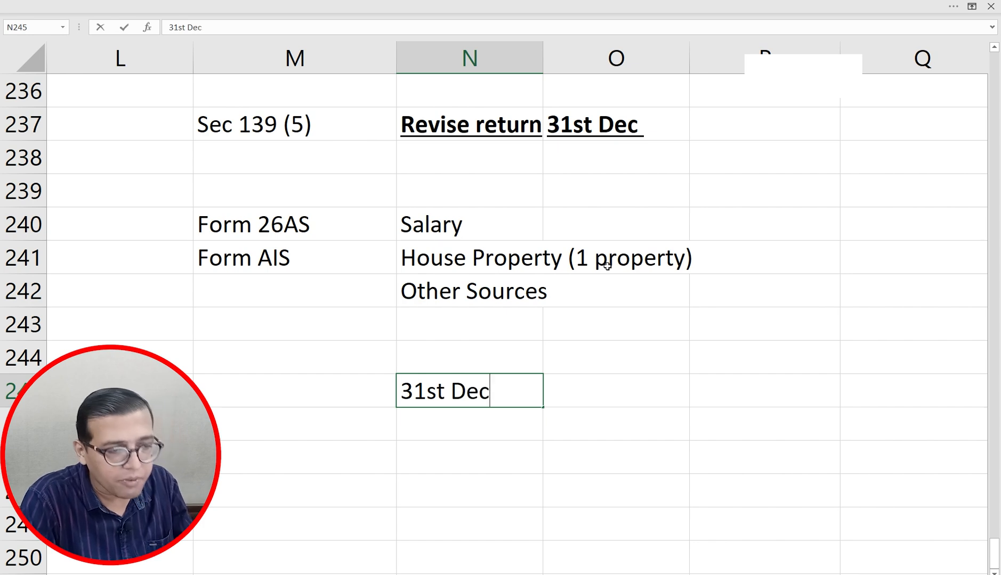
pyautogui.press('Return')
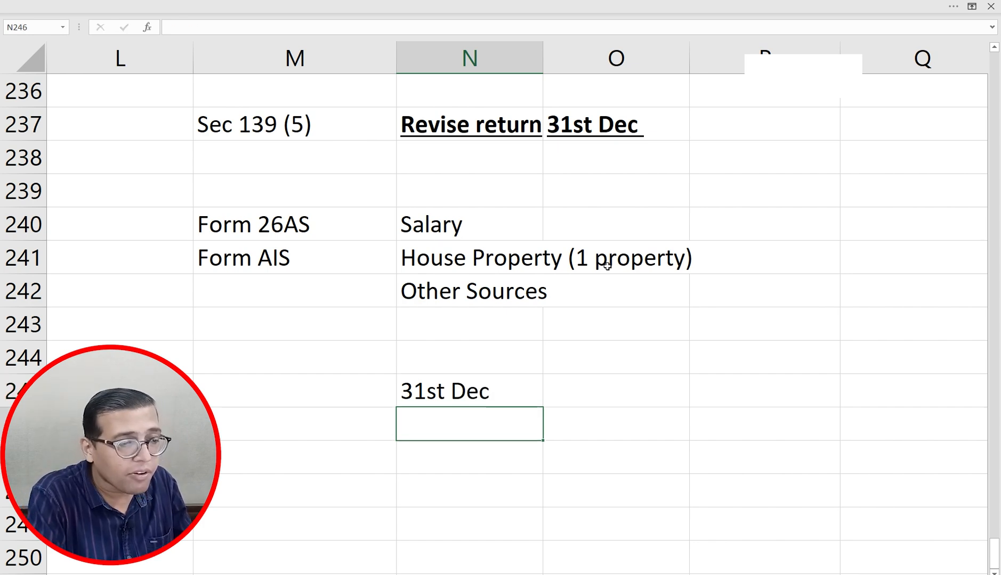
pyautogui.press('Up')
pyautogui.hotkey('ctrl', 'b')
pyautogui.hotkey('ctrl', 'u')
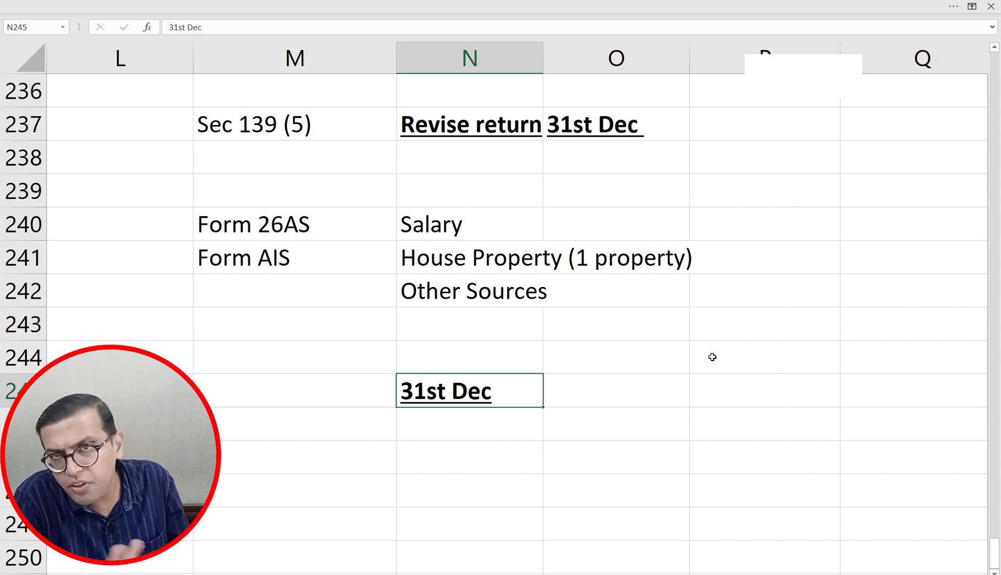
pyautogui.hotkey('alt', 'Tab')
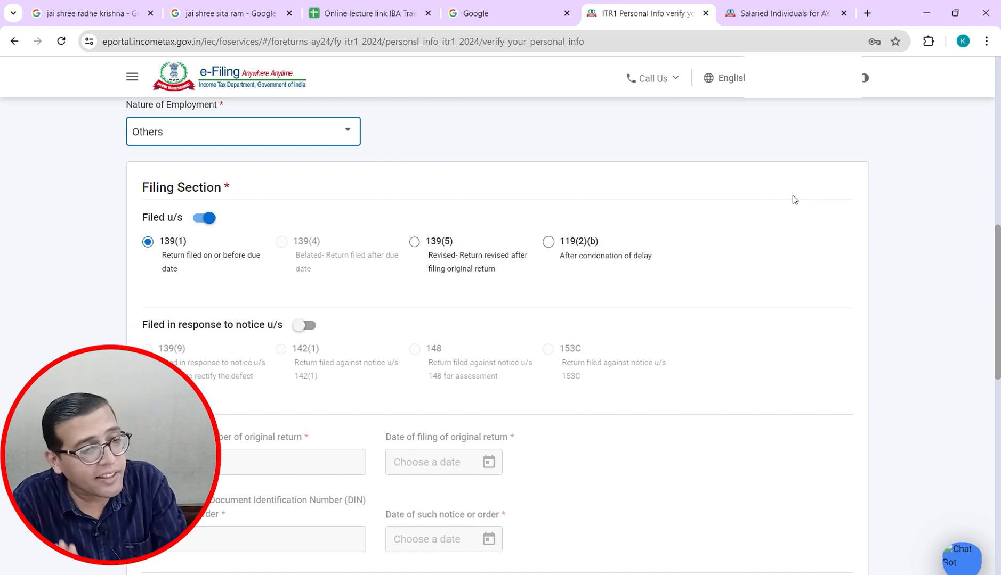
# Step: Try the 119(2)(b) and 139(5) filing options, then reselect section 139(1) and scroll to 115BAC(6)
pyautogui.click(548, 241)
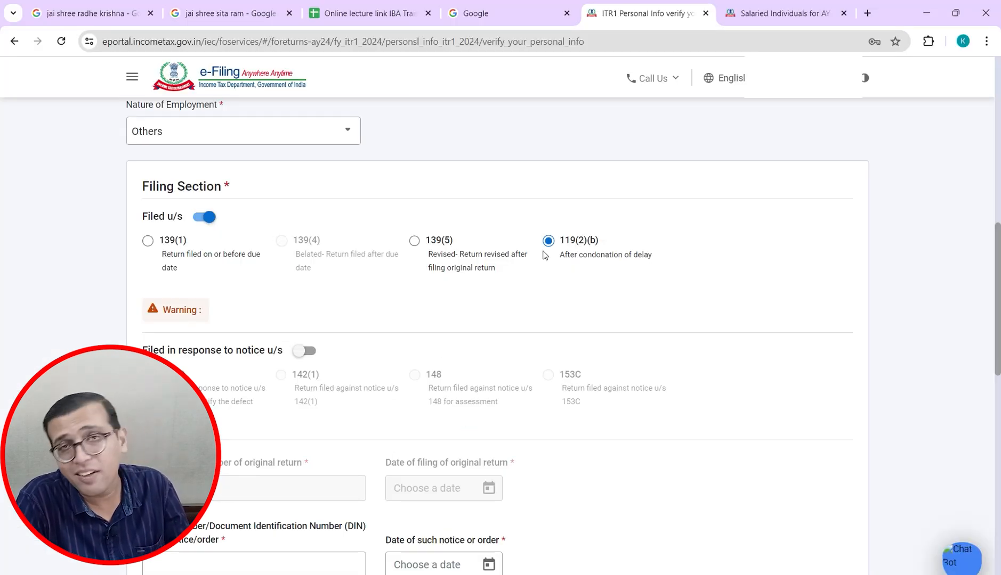
pyautogui.click(148, 241)
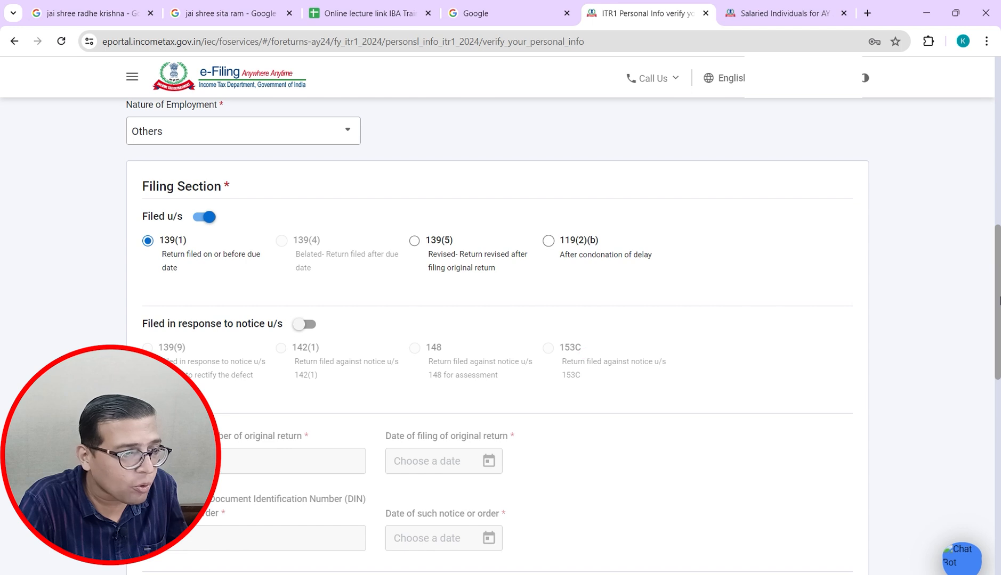
pyautogui.scroll(-2, 583, 354)
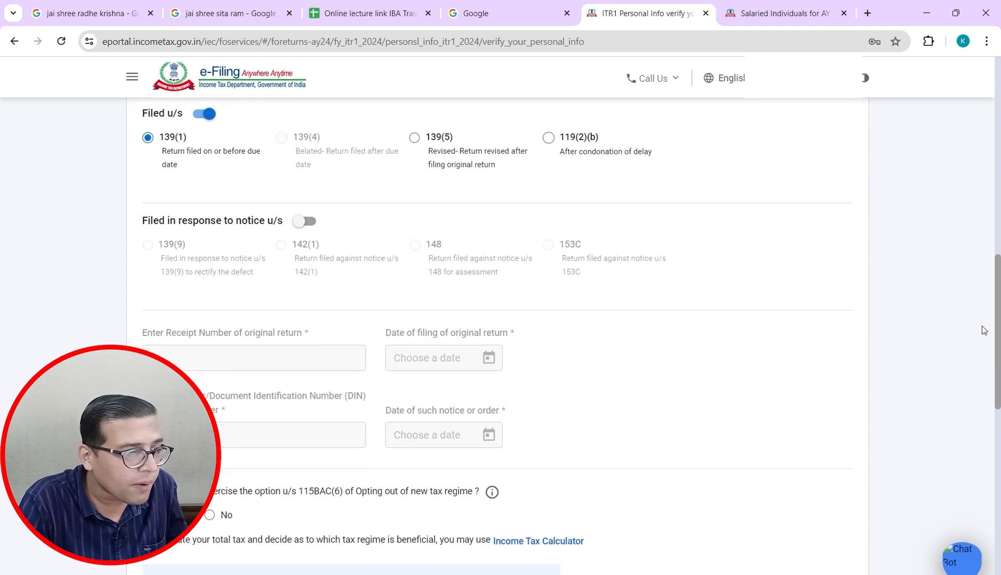
pyautogui.click(414, 139)
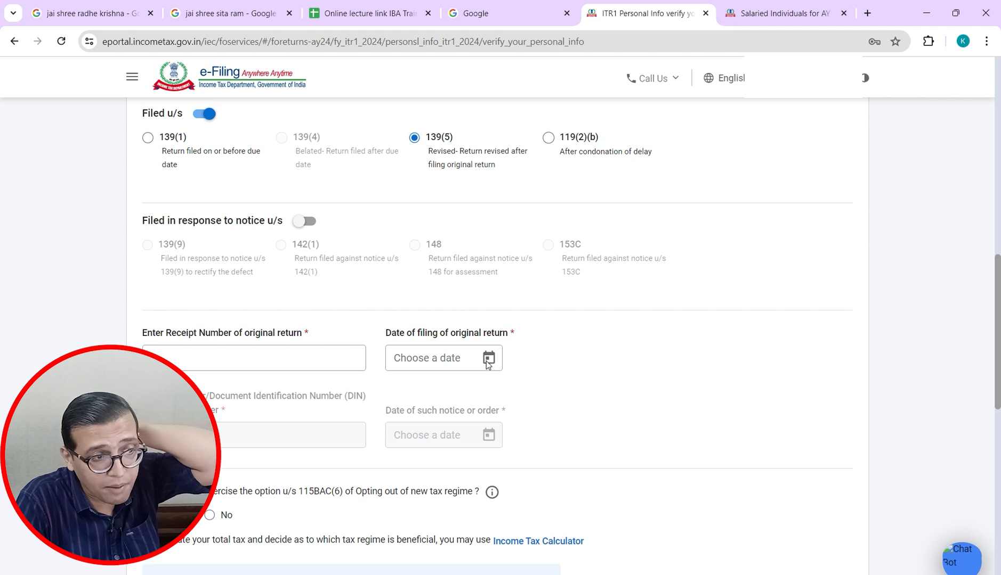
pyautogui.click(148, 138)
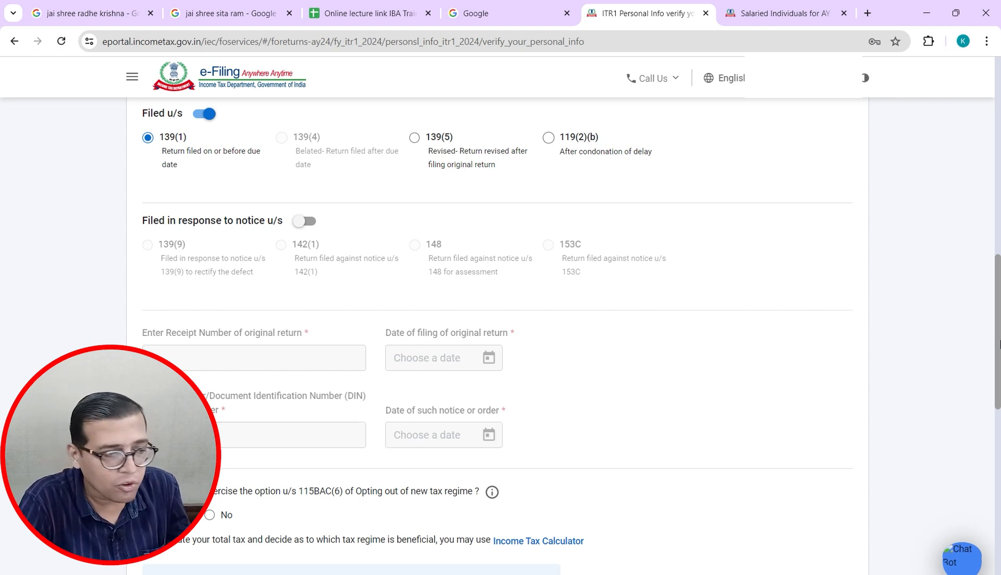
pyautogui.moveTo(998, 344); pyautogui.dragTo(988, 411)
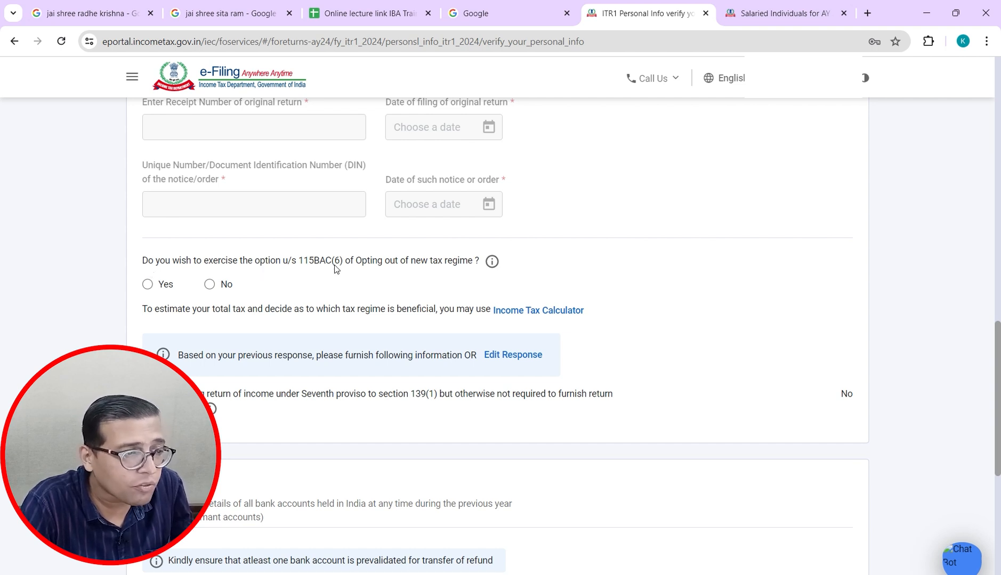
# Step: Enter a bold underlined '23-24' in O244 and 'New tax Regime' below it, removing a stray bracket
pyautogui.hotkey('alt', 'Tab')
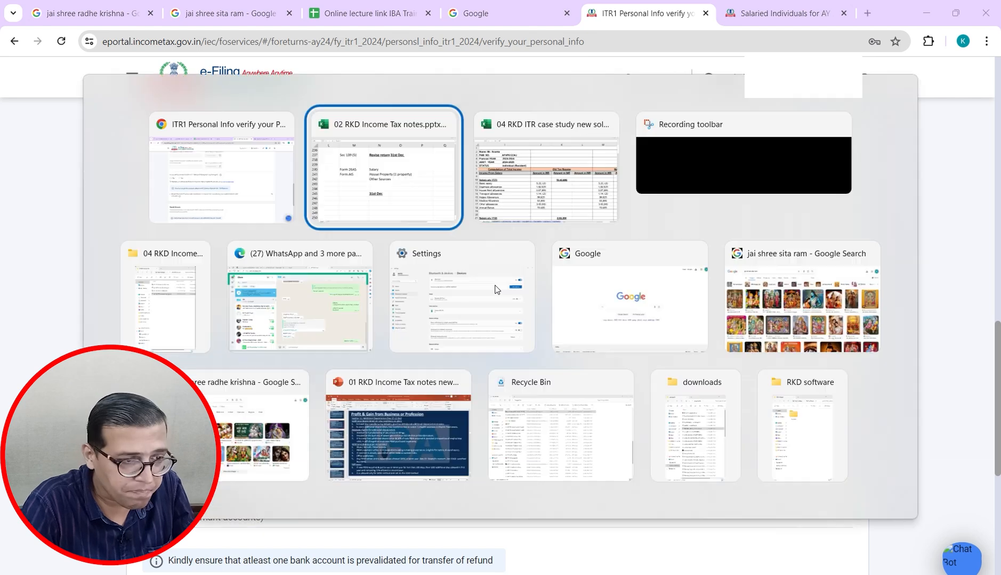
pyautogui.press('Down')
pyautogui.press('Down')
pyautogui.press('Down')
pyautogui.press('Up')
pyautogui.press('Up')
pyautogui.press('Up')
pyautogui.press('Up')
pyautogui.press('Up')
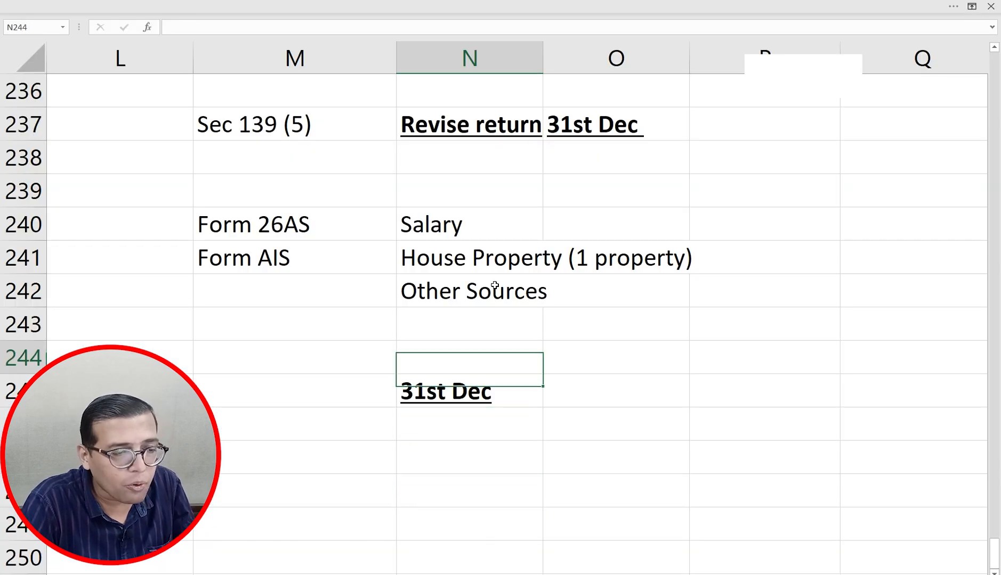
pyautogui.press('Right')
pyautogui.write('23-24')
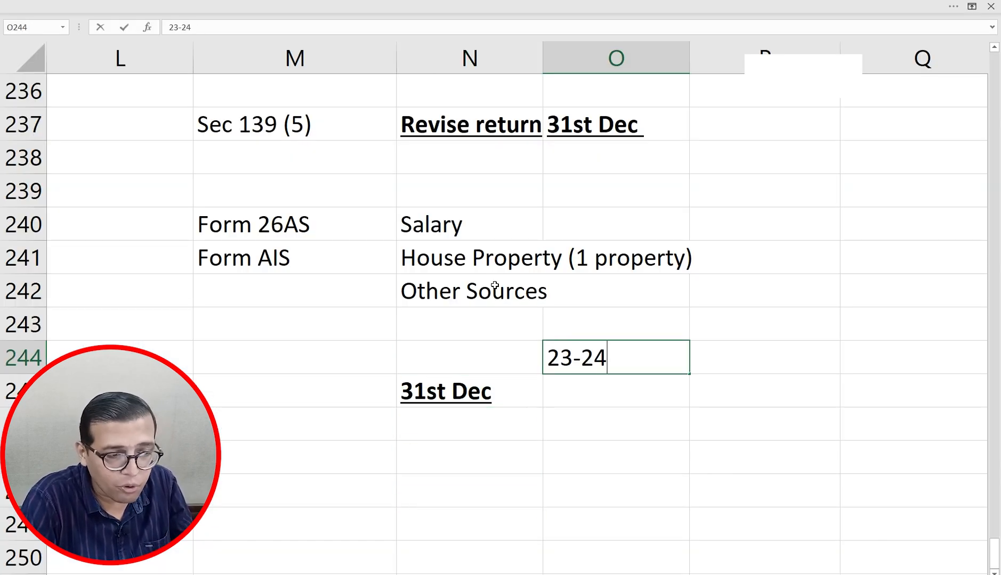
pyautogui.press('Return')
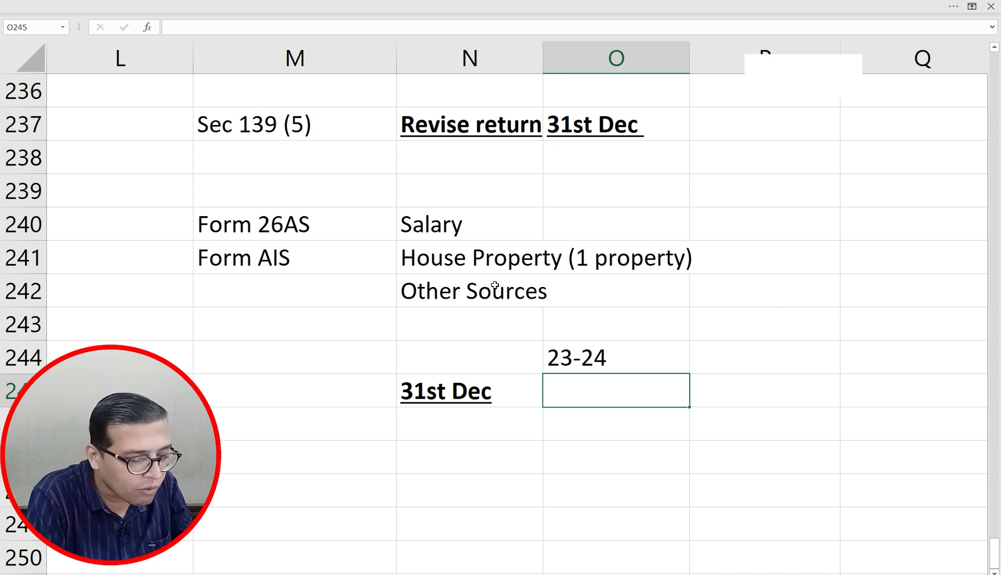
pyautogui.write('New t')
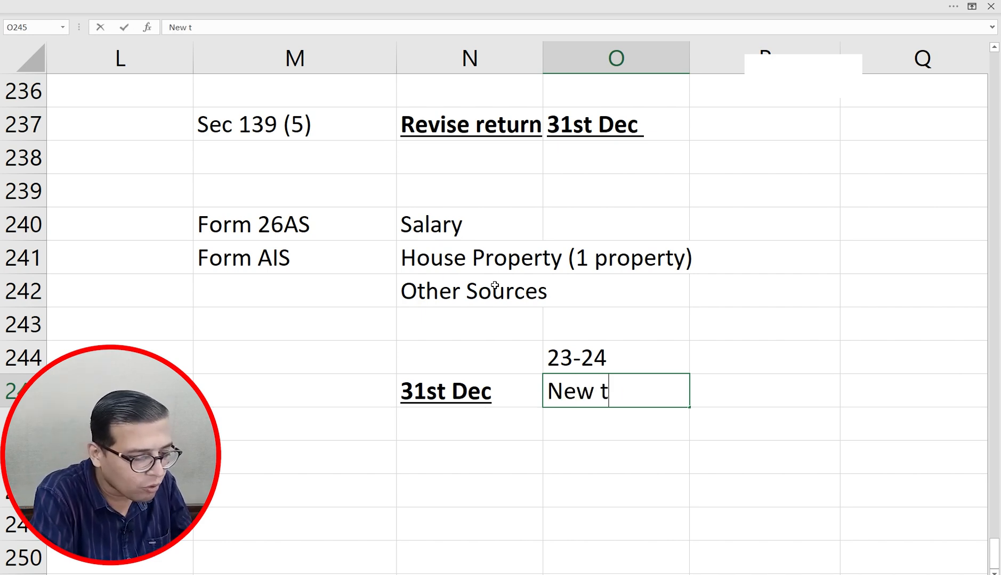
pyautogui.write('ax Regime]')
pyautogui.press('Return')
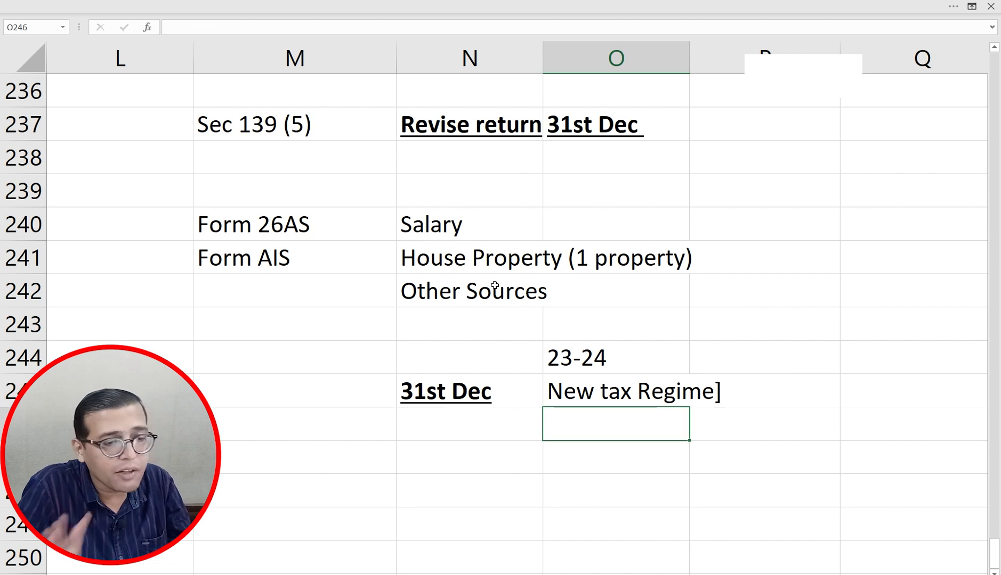
pyautogui.press('Up')
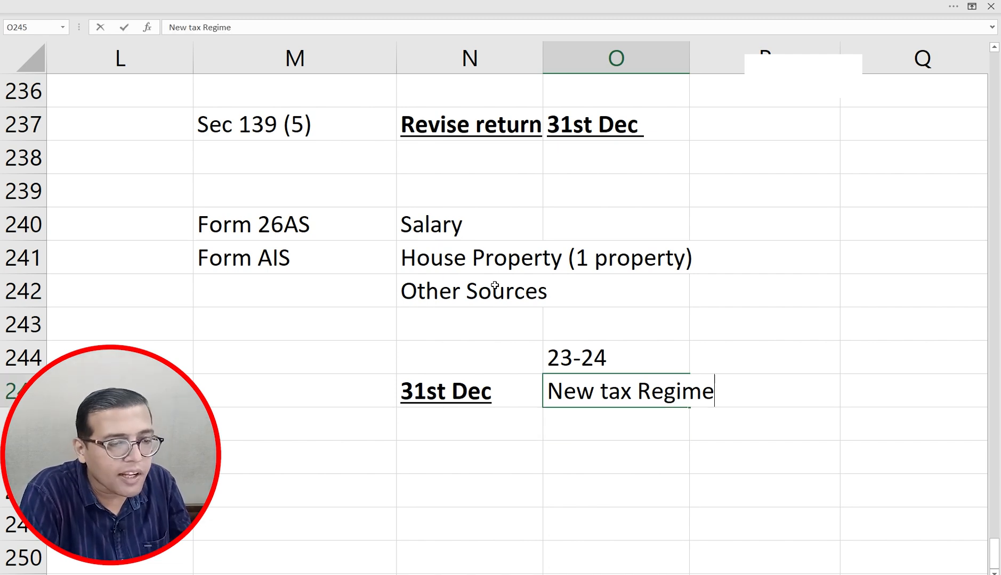
pyautogui.press('F2')
pyautogui.press('BackSpace')
pyautogui.press('Return')
pyautogui.press('Return')
pyautogui.press('Up')
pyautogui.press('Up')
pyautogui.press('Up')
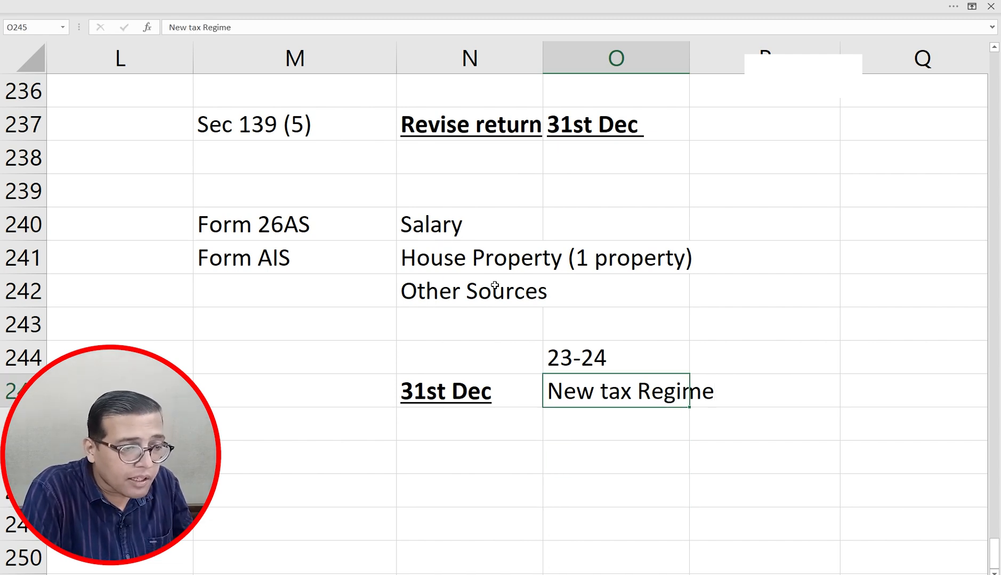
pyautogui.hotkey('ctrl', 'b')
pyautogui.hotkey('ctrl', 'u')
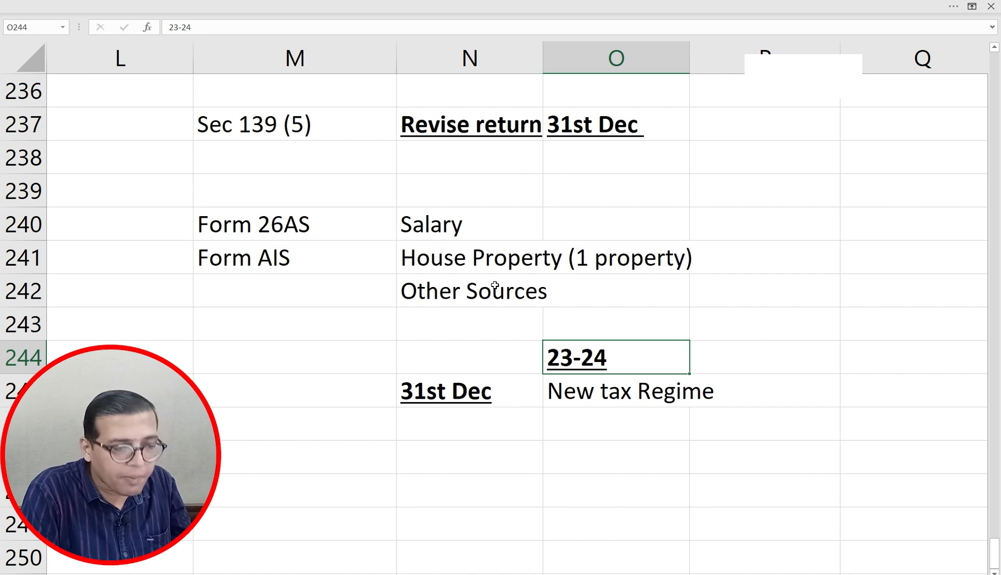
pyautogui.press('Down')
pyautogui.press('Down')
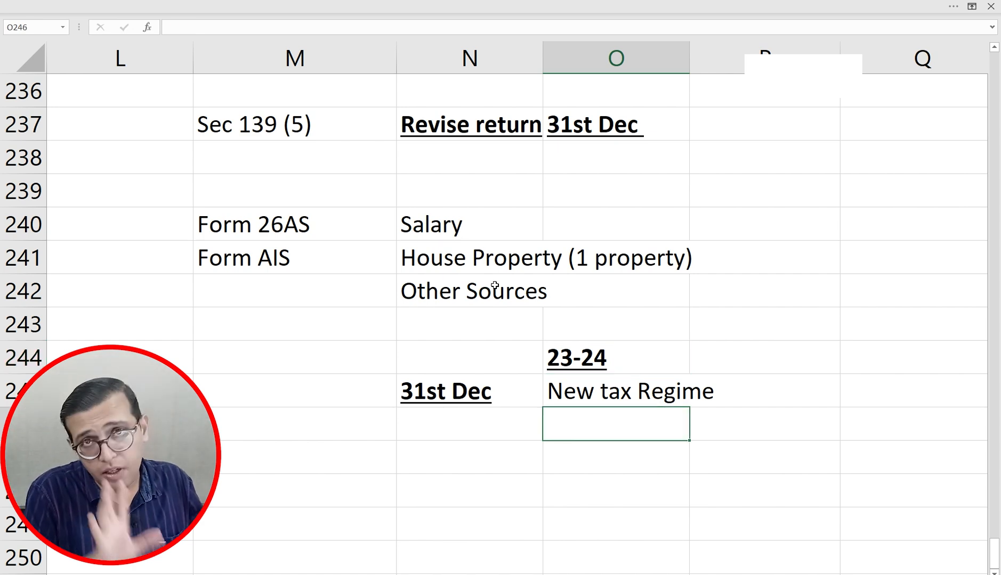
# Step: Add 'Old Tax Regime' in O246, correcting the 'Regimre' typo
pyautogui.write('Old Ta')
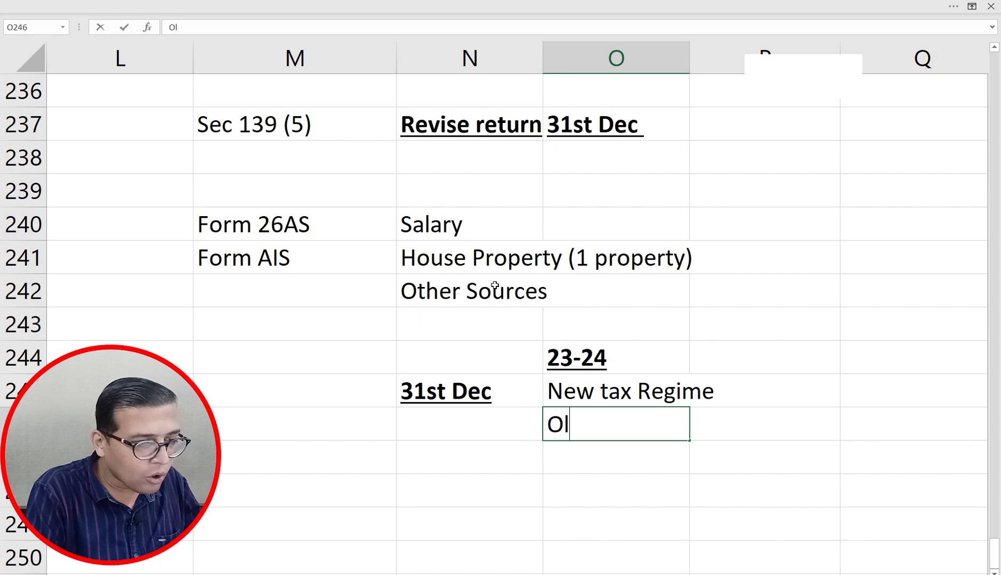
pyautogui.write('Regimre')
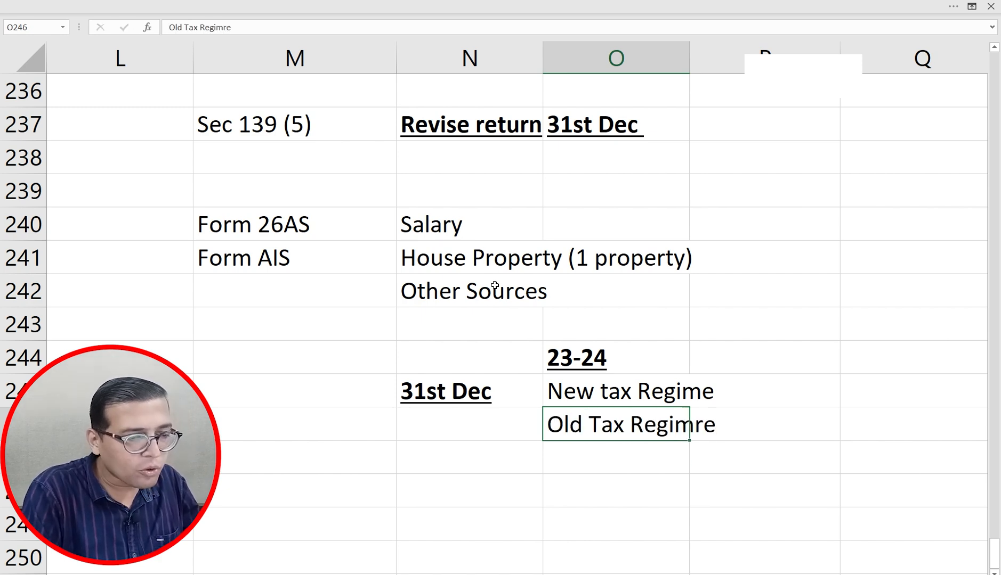
pyautogui.press('Return')
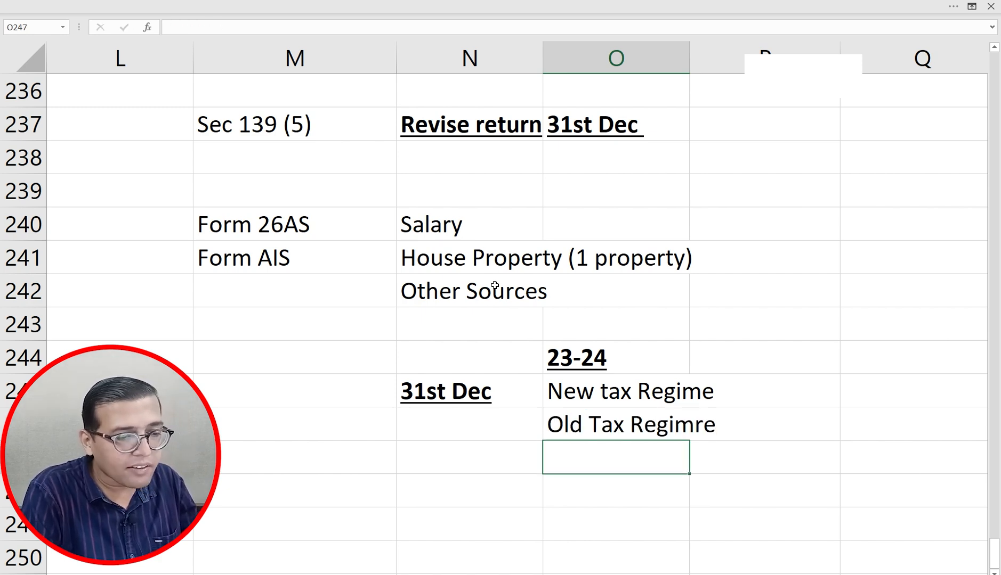
pyautogui.press('Up')
pyautogui.press('F2')
pyautogui.press('BackSpace')
pyautogui.press('BackSpace')
pyautogui.write('e')
pyautogui.press('Return')
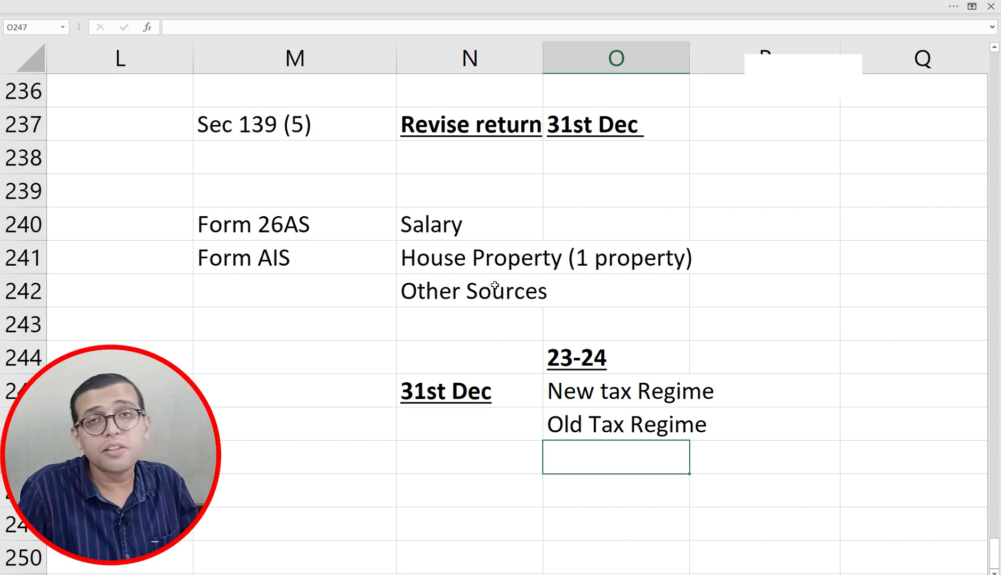
pyautogui.hotkey('alt', 'Tab')
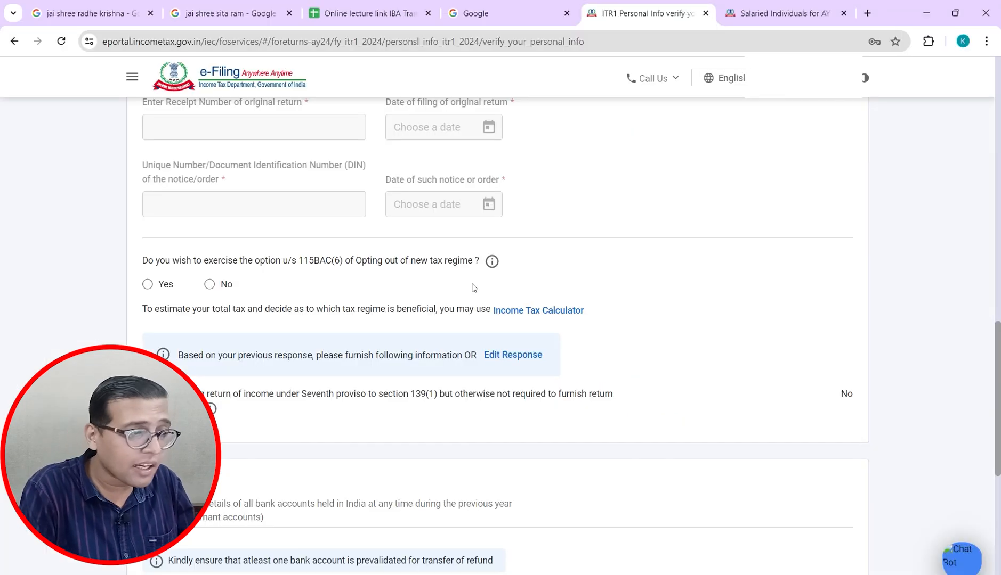
pyautogui.hotkey('alt', 'Tab')
pyautogui.hotkey('alt', 'Tab')
pyautogui.hotkey('alt', 'Tab')
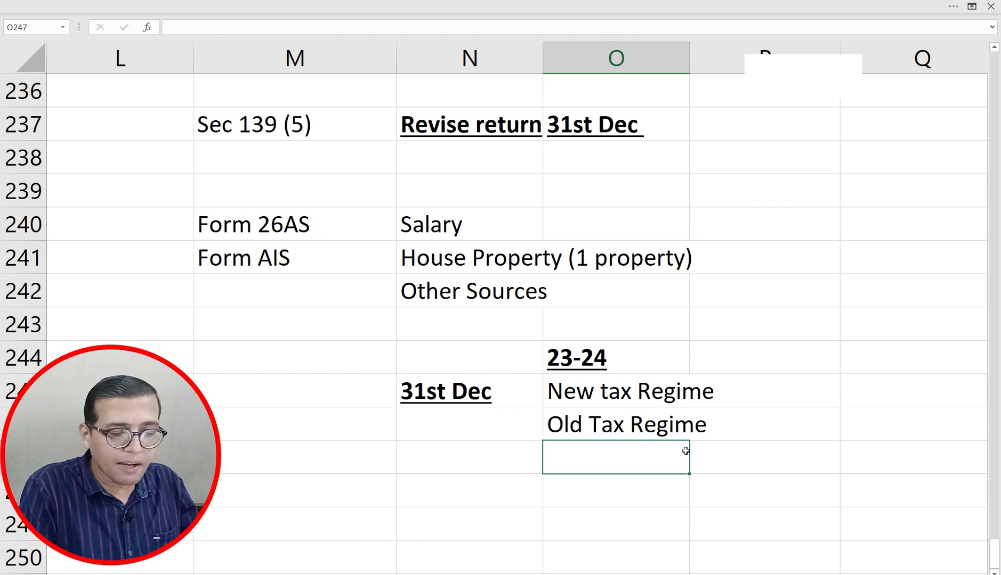
pyautogui.press('Down')
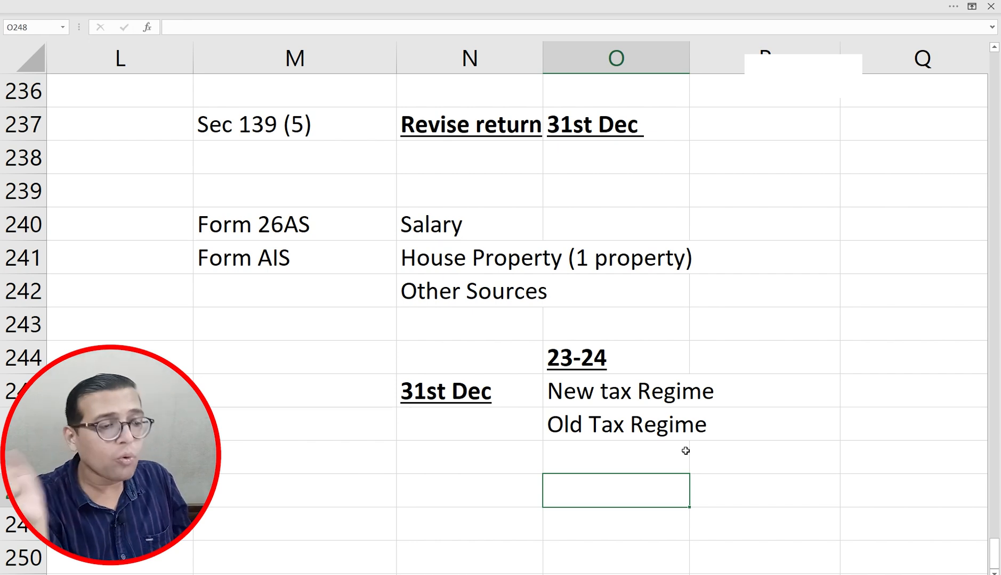
pyautogui.hotkey('alt', 'Tab')
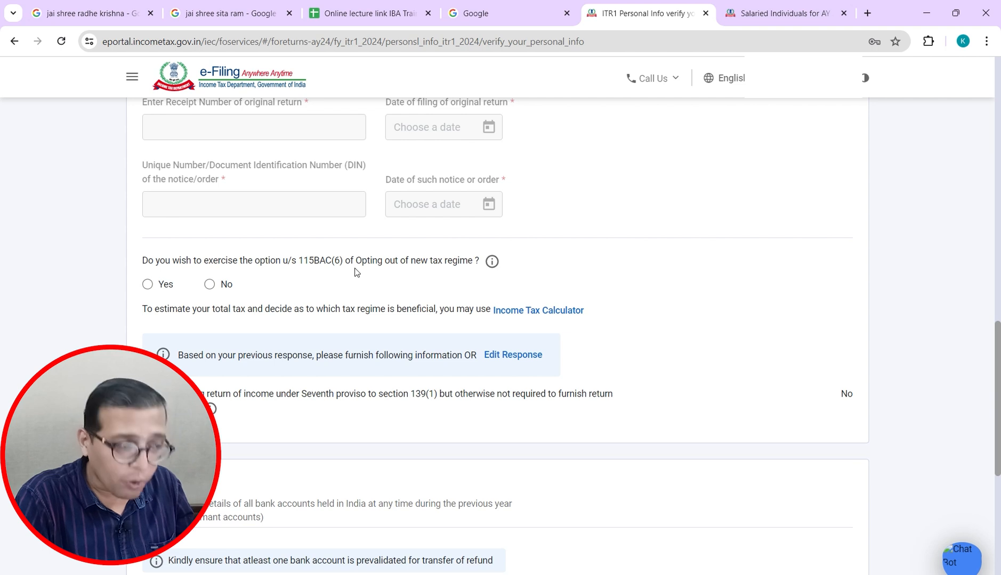
# Step: Answer No to the 115BAC(6) new-regime opt-out question after briefly selecting Yes
pyautogui.click(148, 285)
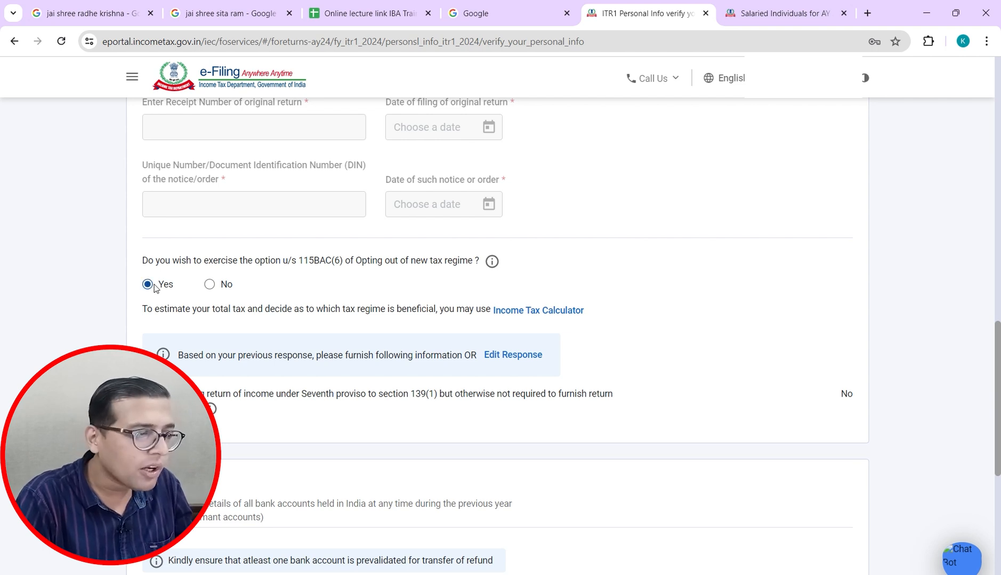
pyautogui.click(210, 286)
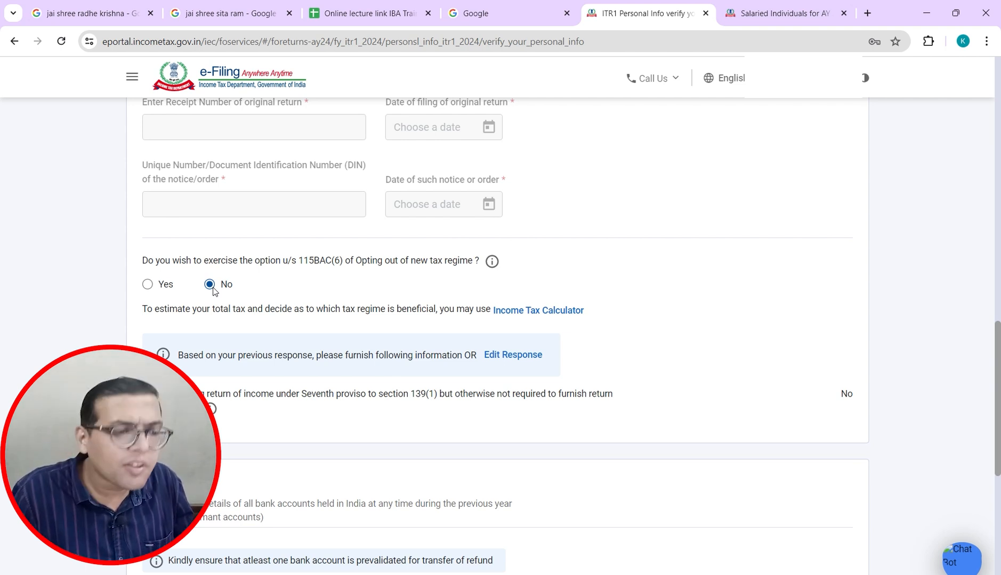
pyautogui.hotkey('alt', 'Tab')
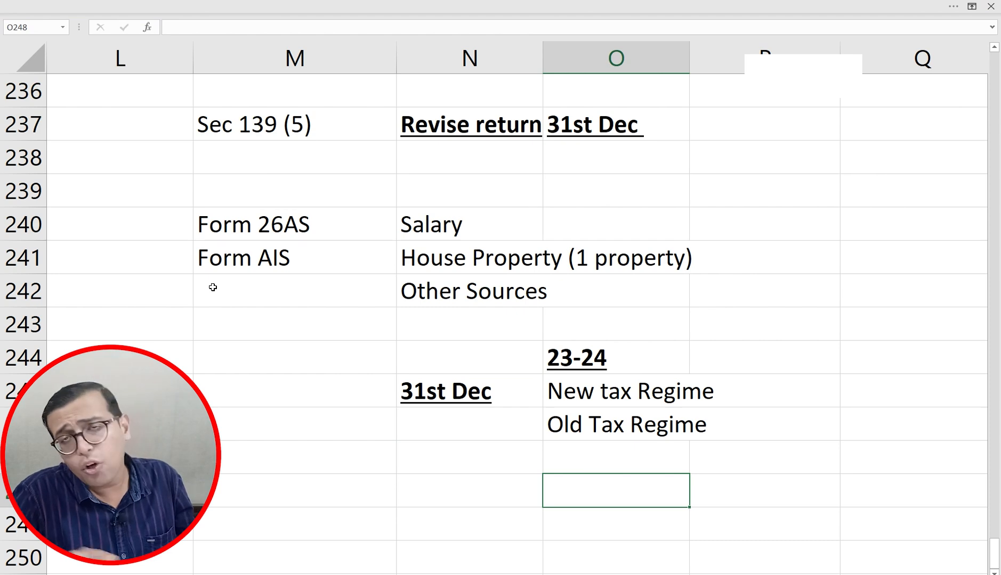
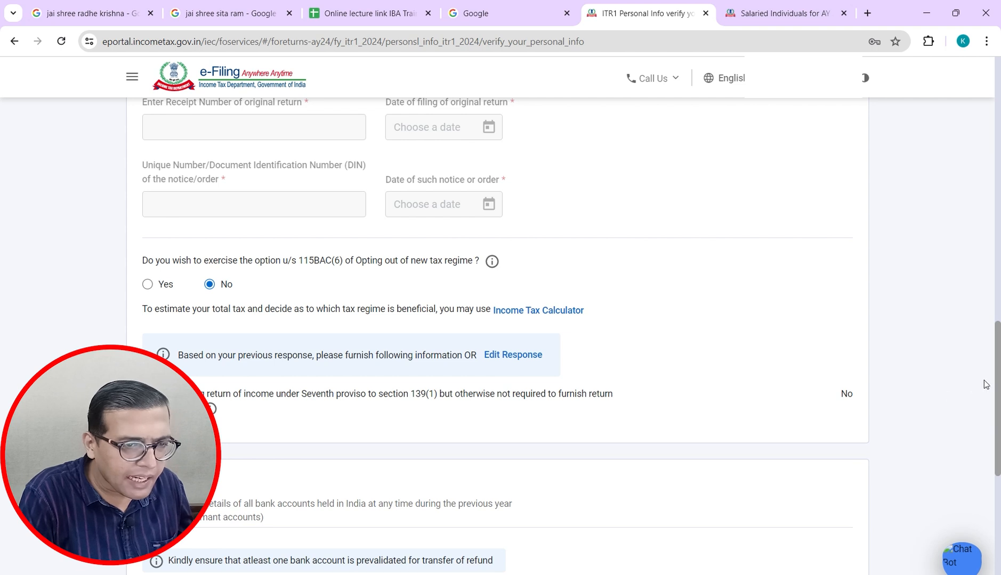
# Step: Confirm the personal information and bank details on the ITR-1 page
pyautogui.moveTo(997, 382); pyautogui.dragTo(997, 412)
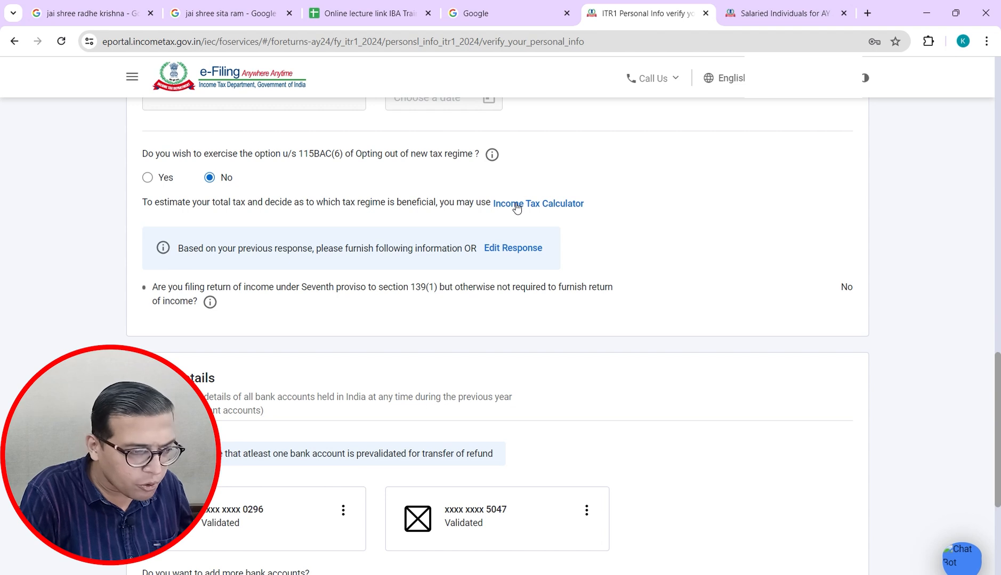
pyautogui.scroll(-4, 539, 212)
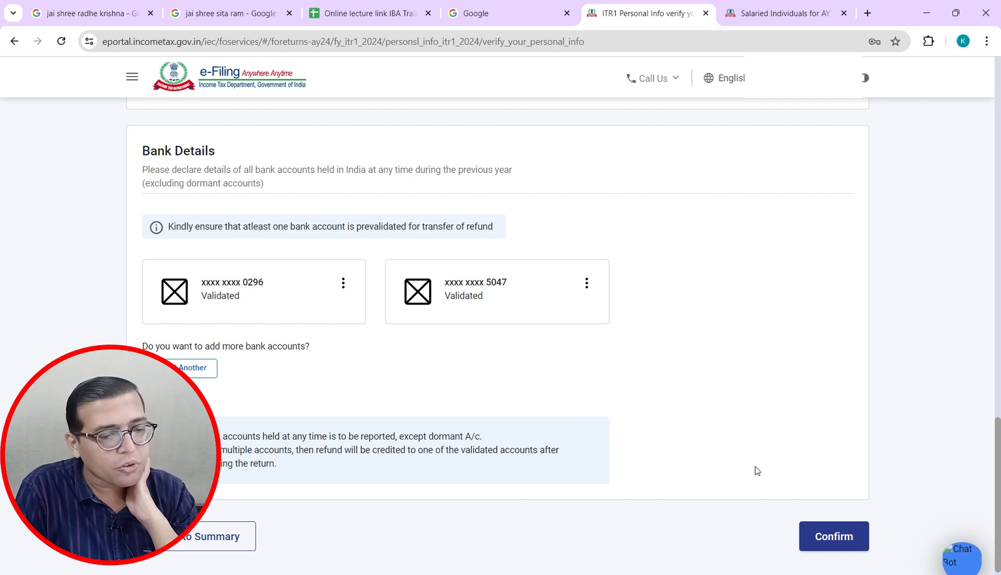
pyautogui.click(827, 537)
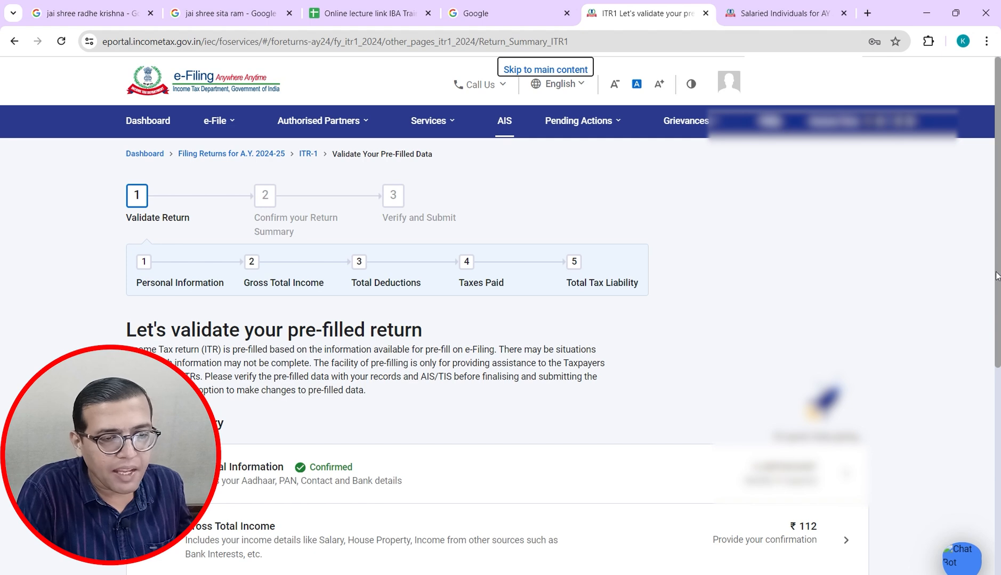
pyautogui.moveTo(997, 277); pyautogui.dragTo(997, 437)
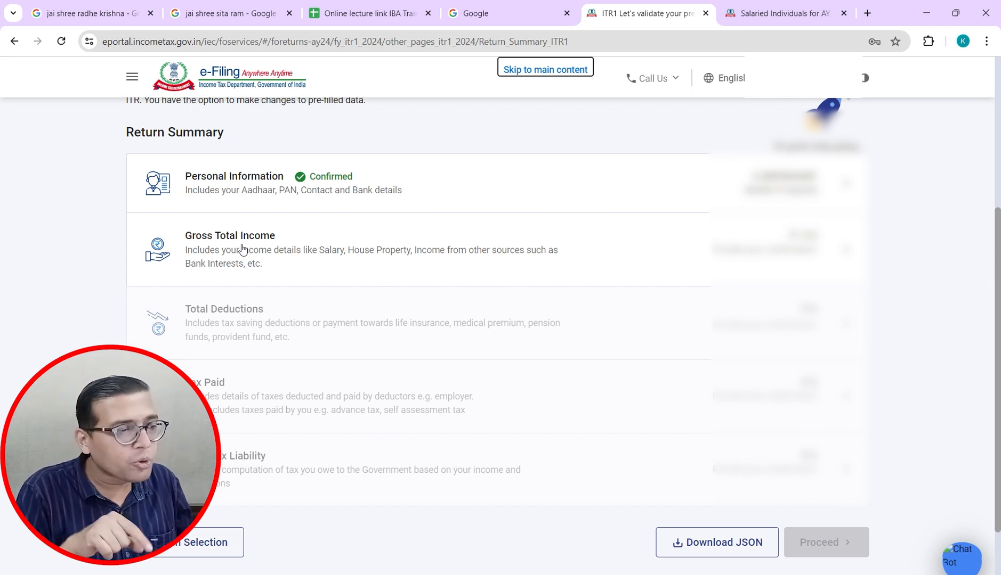
# Step: Cross-check the case study spreadsheet, ending on the Return Summary with Personal Information Confirmed
pyautogui.hotkey('alt', 'Tab')
pyautogui.hotkey('alt', 'Tab')
pyautogui.hotkey('alt', 'Tab')
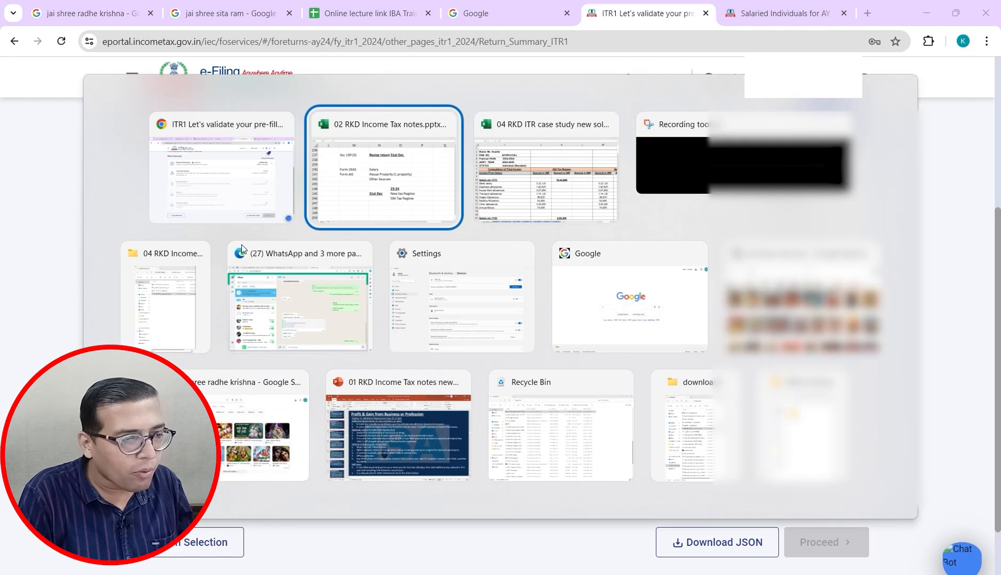
pyautogui.hotkey('alt', 'Tab')
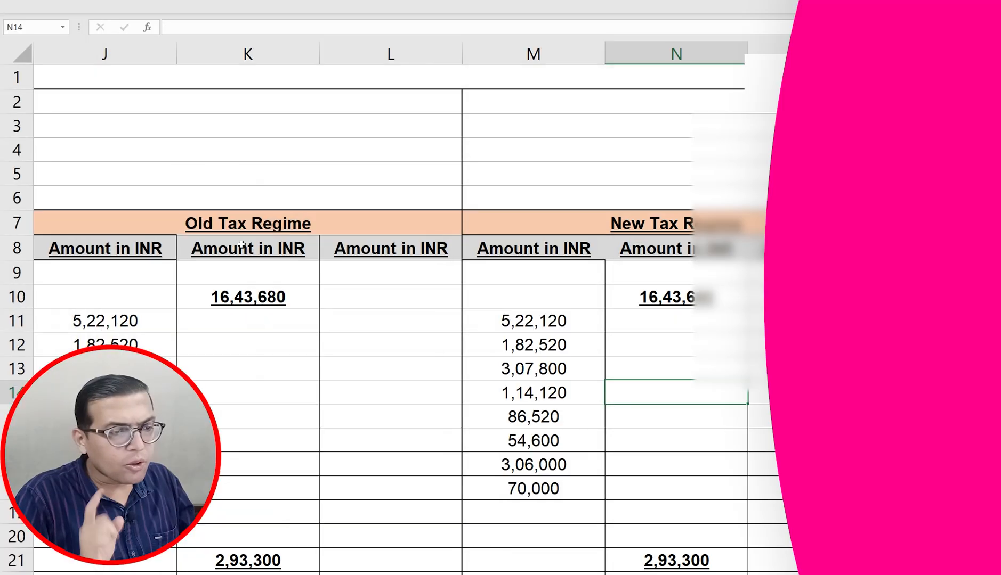
pyautogui.hotkey('alt', 'Tab')
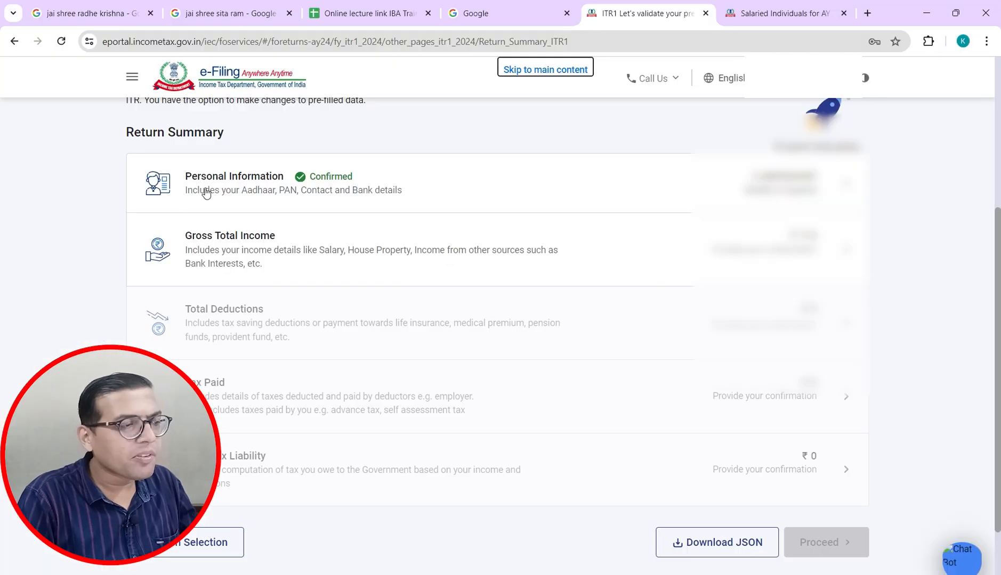
pyautogui.hotkey('alt', 'Tab')
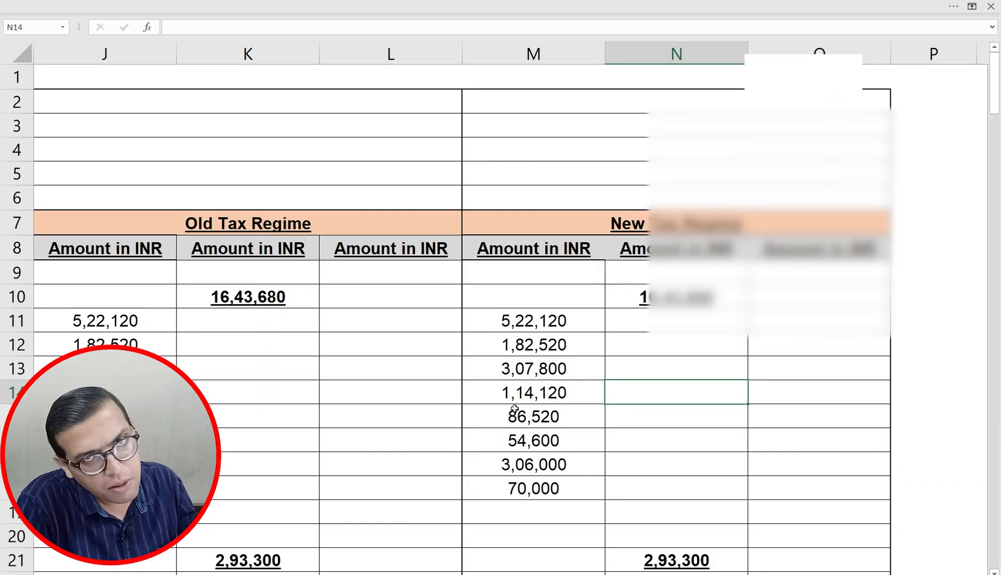
pyautogui.hotkey('alt', 'Tab')
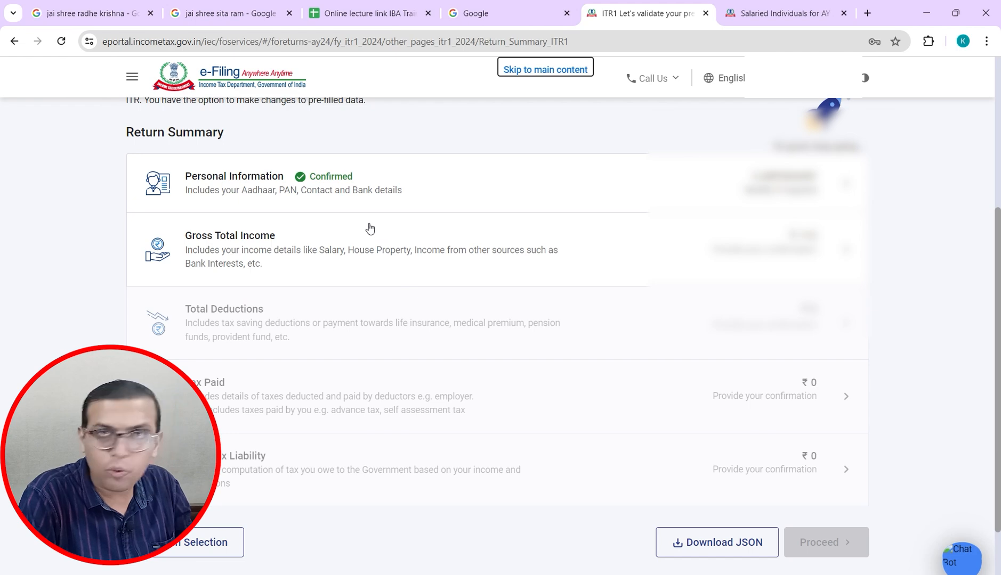
# Step: In Gross Total Income, skip the salary exemption questions with Yes and edit Income from Salary
pyautogui.click(249, 248)
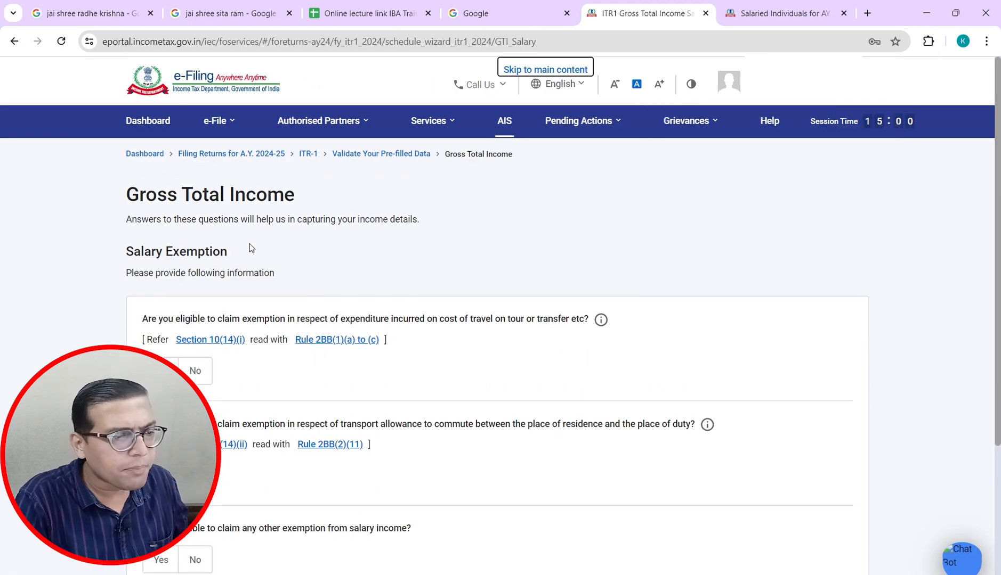
pyautogui.moveTo(993, 203); pyautogui.dragTo(997, 342)
pyautogui.click(964, 337)
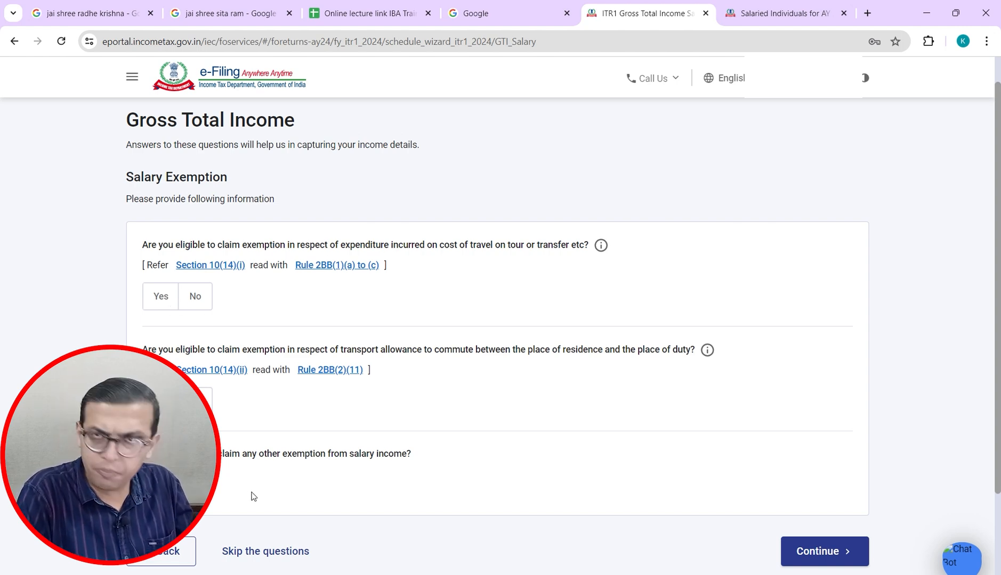
pyautogui.click(269, 539)
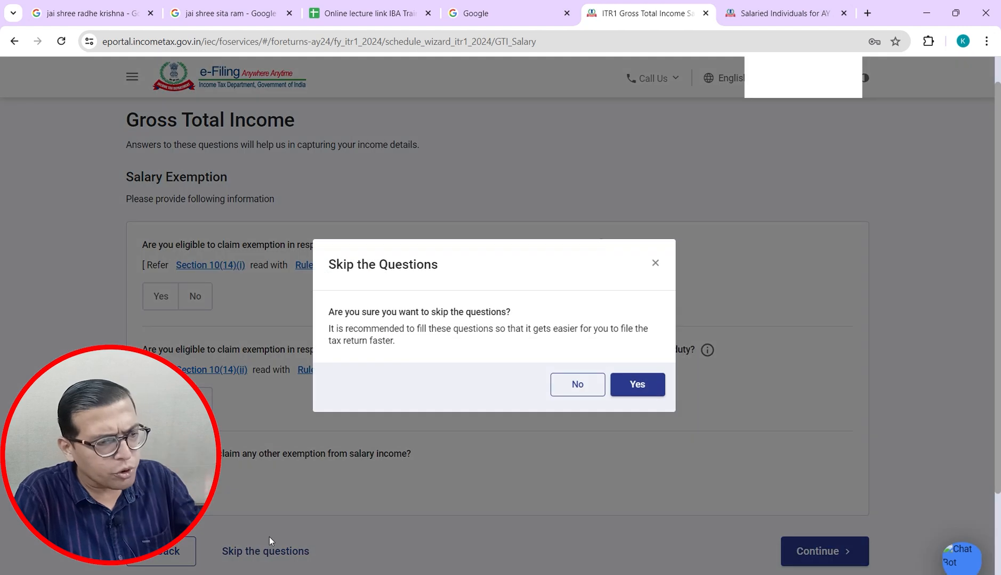
pyautogui.click(637, 384)
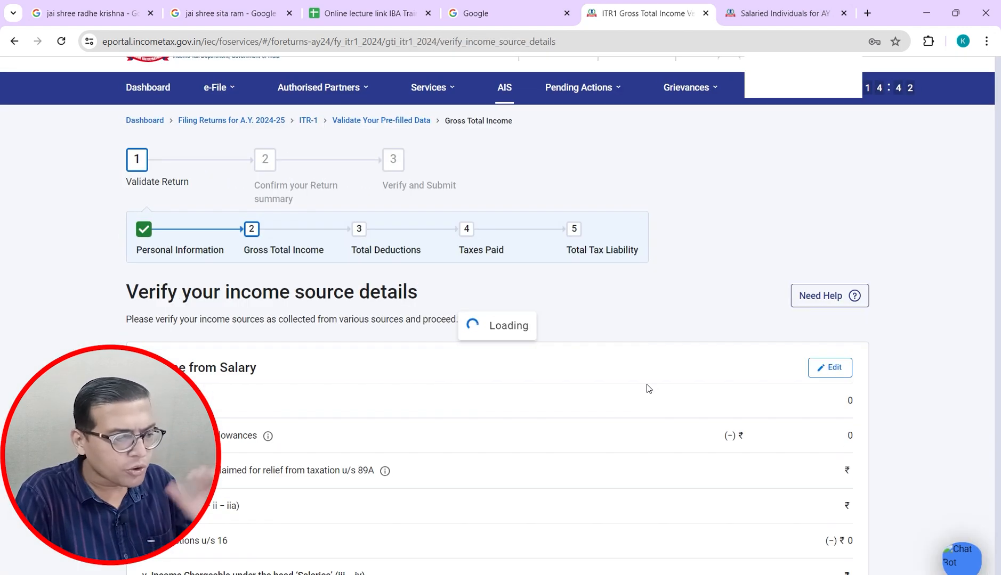
pyautogui.moveTo(999, 201); pyautogui.dragTo(999, 244)
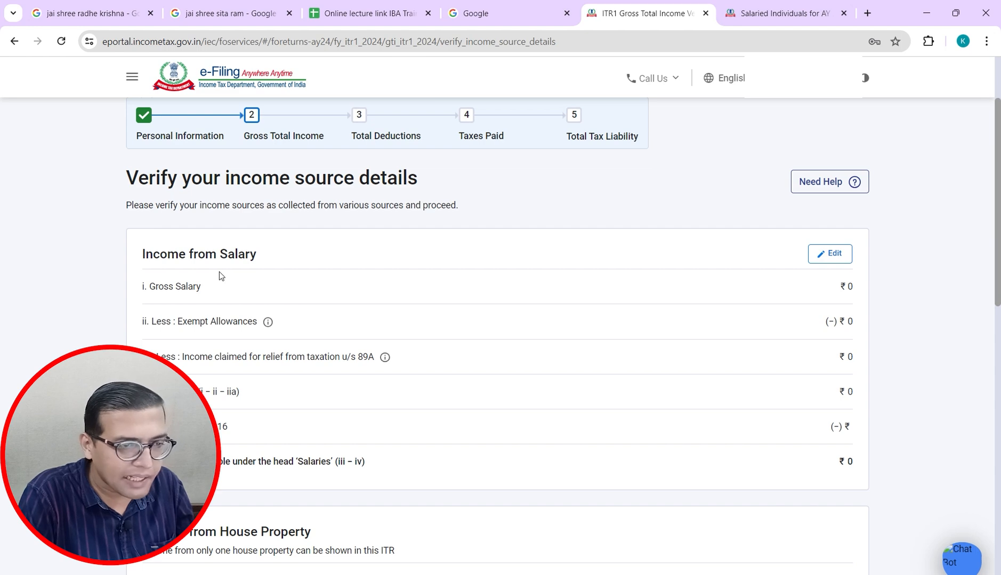
pyautogui.click(832, 256)
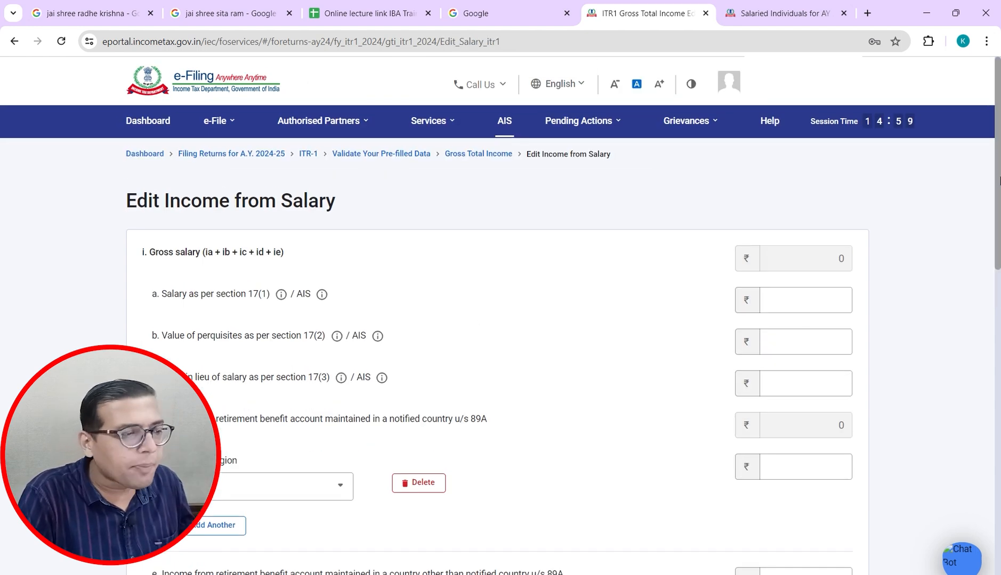
# Step: Enter 16,43,680 as the section 17(1) salary, matching the case study's gross salary
pyautogui.scroll(-2, 847, 250)
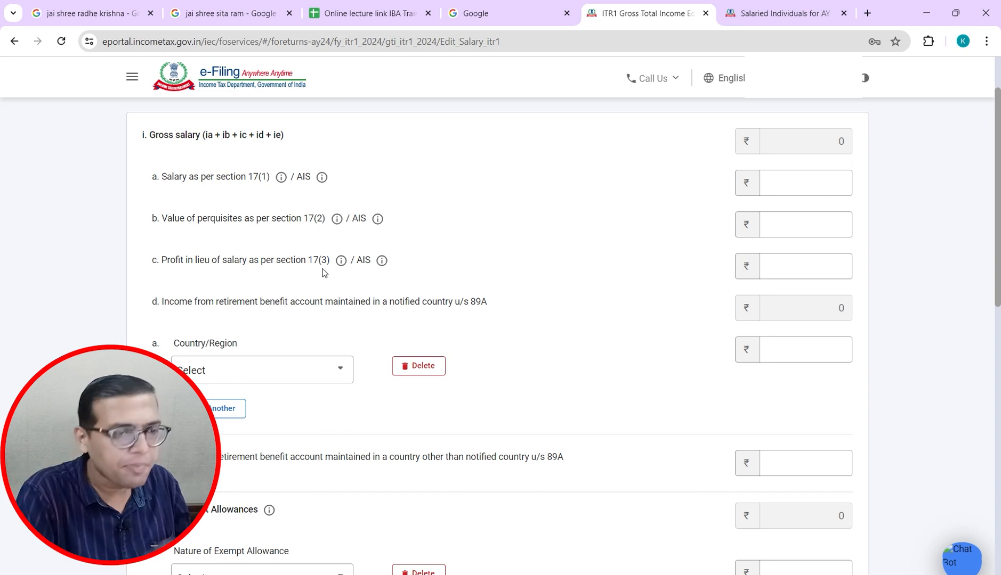
pyautogui.click(799, 179)
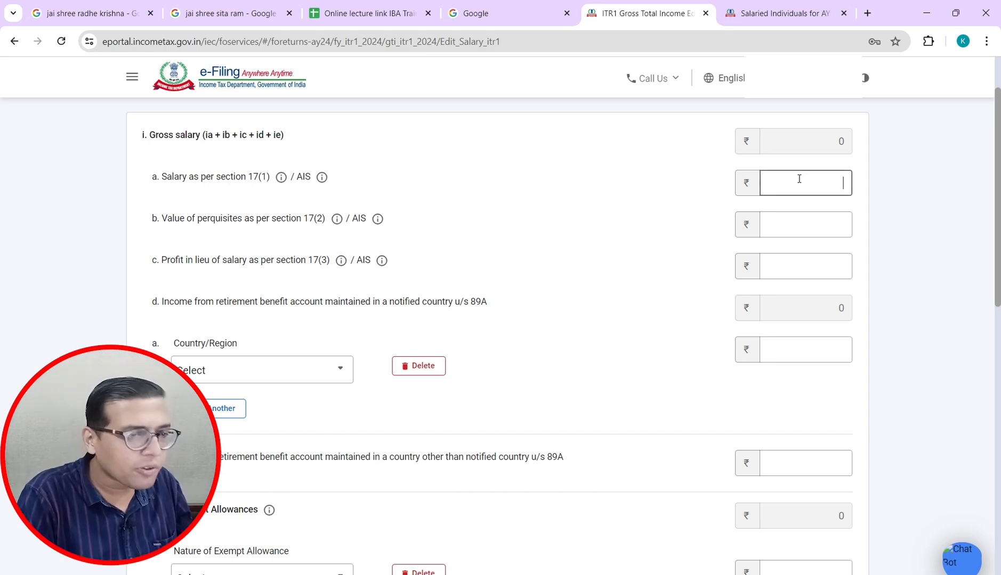
pyautogui.hotkey('alt', 'Tab')
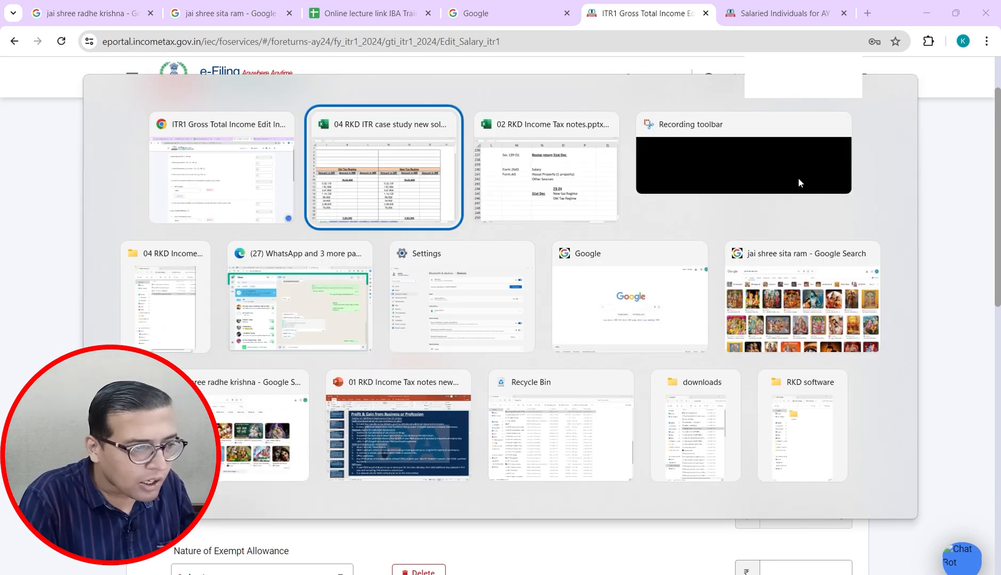
pyautogui.press('Right')
pyautogui.press('Right')
pyautogui.press('Right')
pyautogui.press('Down')
pyautogui.press('Down')
pyautogui.press('Up')
pyautogui.press('Up')
pyautogui.press('Up')
pyautogui.press('Up')
pyautogui.press('Up')
pyautogui.press('Up')
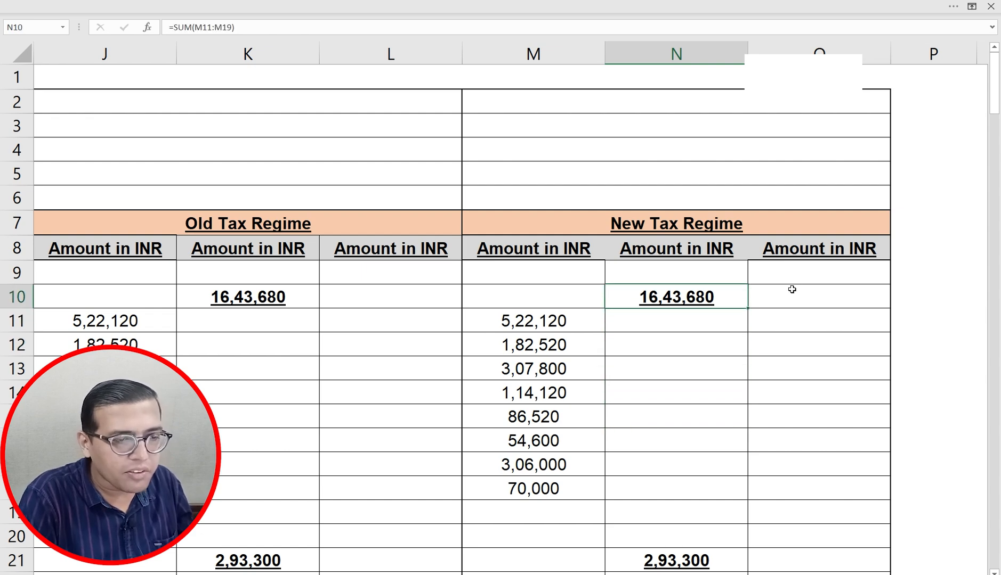
pyautogui.hotkey('alt', 'Tab')
pyautogui.write('167')
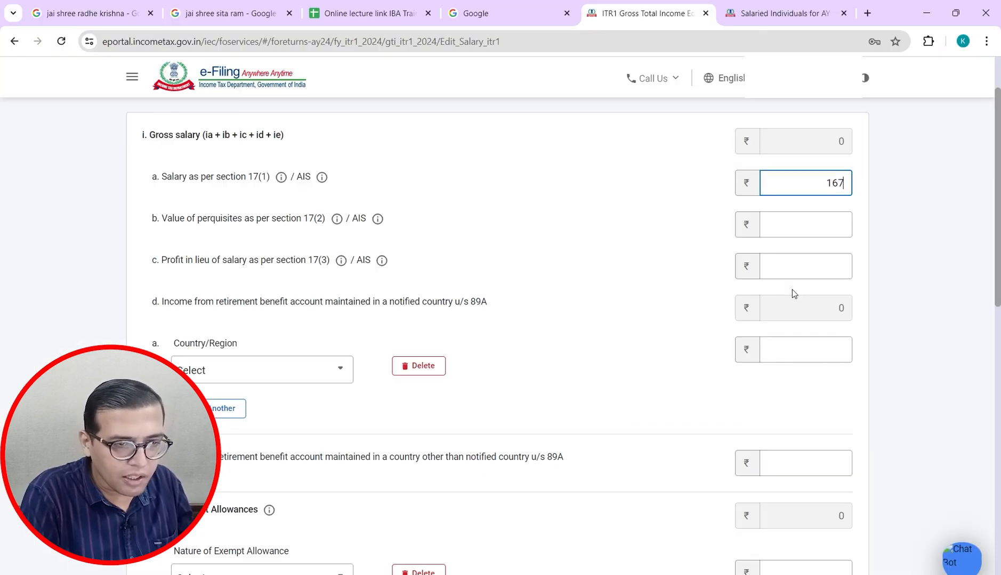
pyautogui.press('BackSpace')
pyautogui.write('43680')
pyautogui.press('Tab')
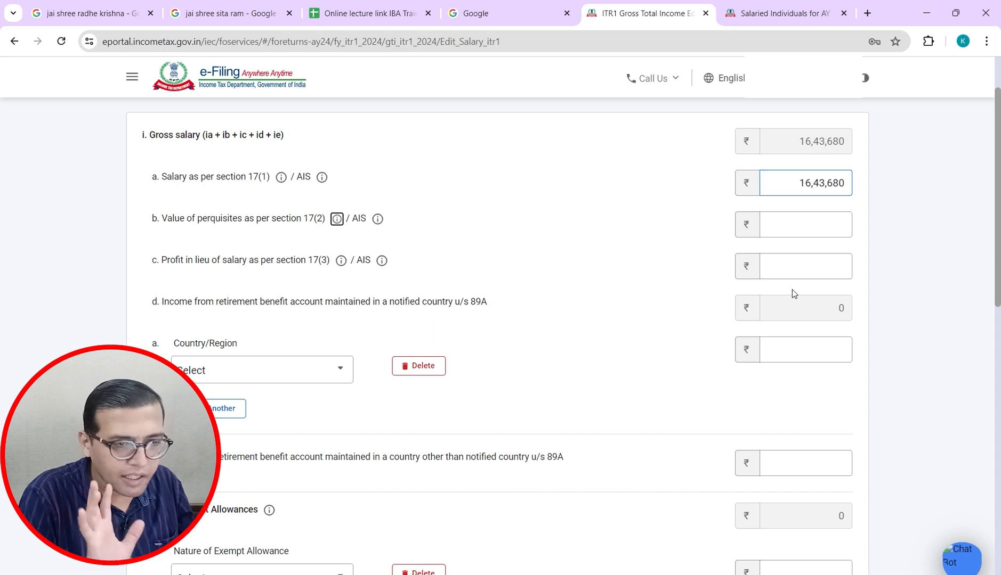
# Step: Enter 2,93,300 as the section 17(2) perquisites value from the sheet
pyautogui.hotkey('alt', 'Tab')
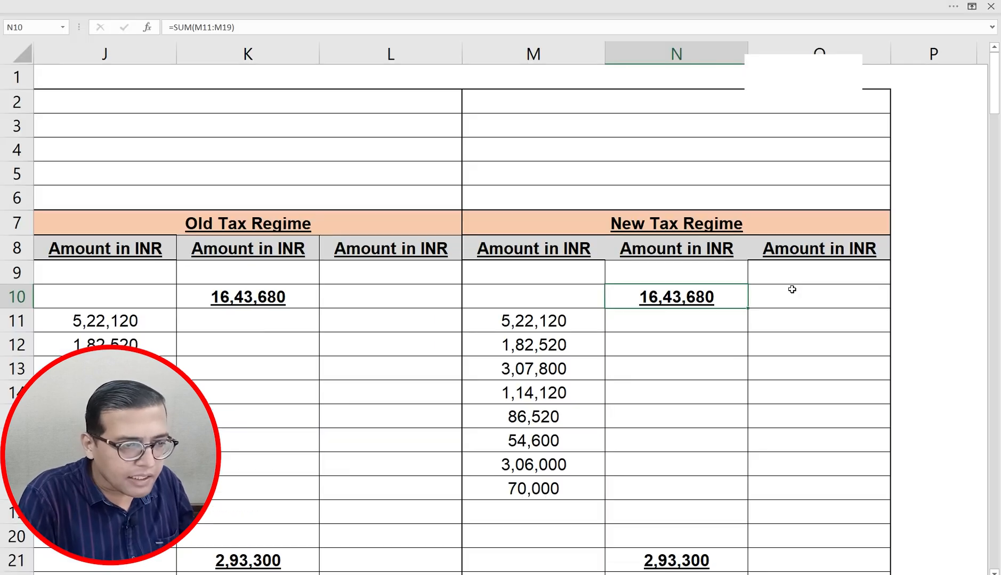
pyautogui.click(685, 503)
pyautogui.press('Down')
pyautogui.press('Down')
pyautogui.press('Down')
pyautogui.press('Down')
pyautogui.press('Down')
pyautogui.press('Down')
pyautogui.press('Down')
pyautogui.press('Down')
pyautogui.press('Down')
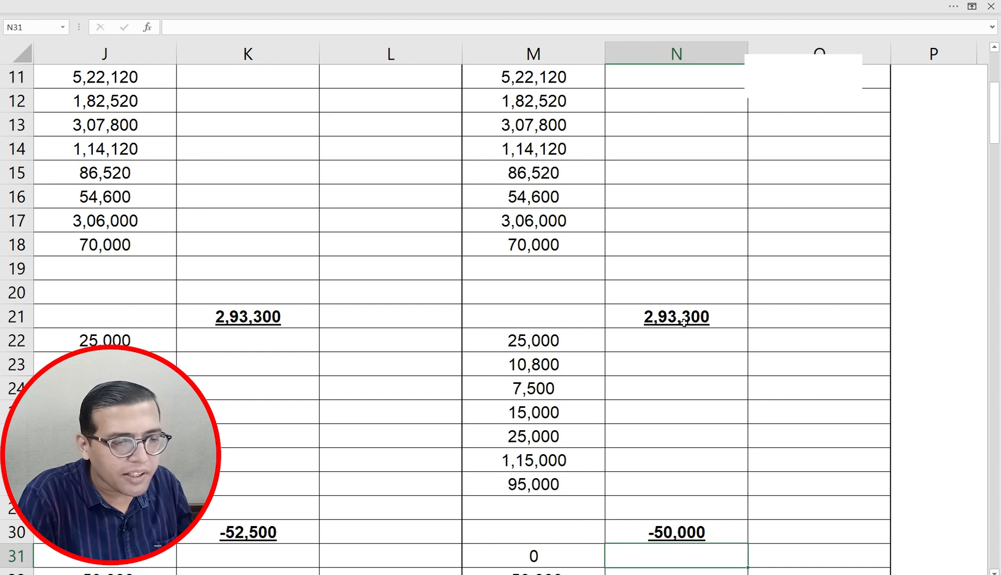
pyautogui.hotkey('alt', 'Tab')
pyautogui.click(802, 215)
pyautogui.write('293300')
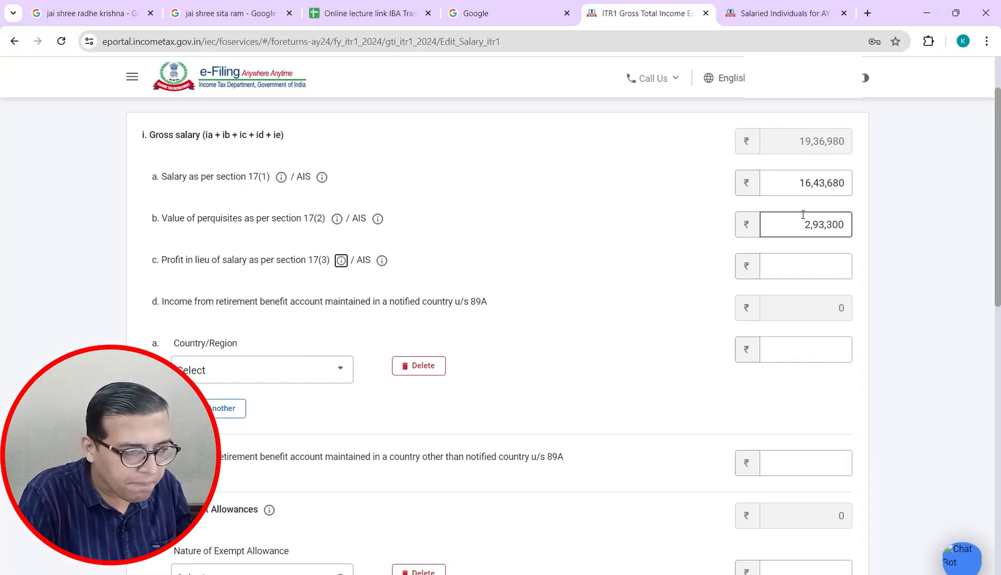
# Step: Enter 0 as the section 17(3) profit in lieu of salary
pyautogui.hotkey('alt', 'Tab')
pyautogui.press('Down')
pyautogui.press('Down')
pyautogui.scroll(-1, 846, 302)
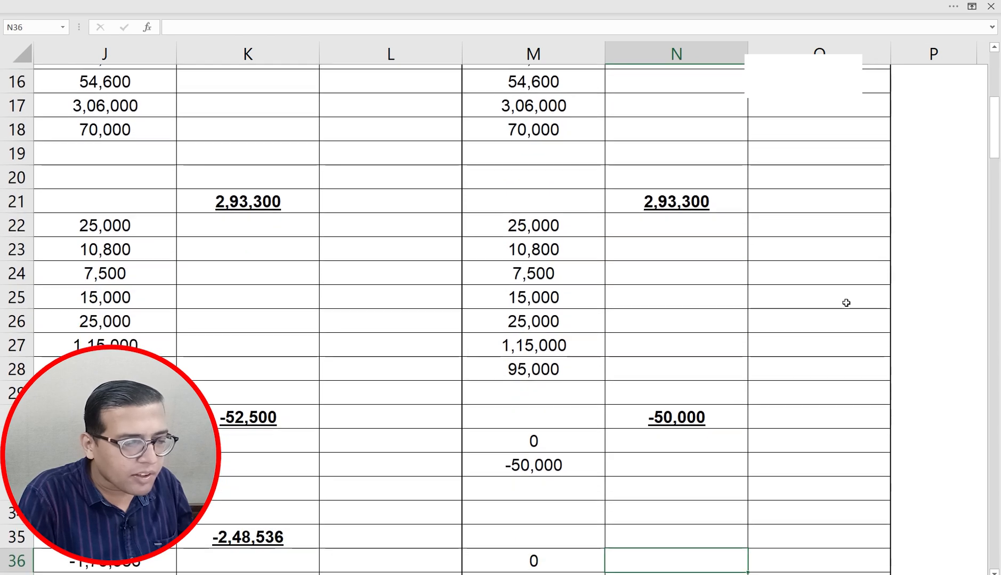
pyautogui.hotkey('alt', 'Tab')
pyautogui.click(805, 266)
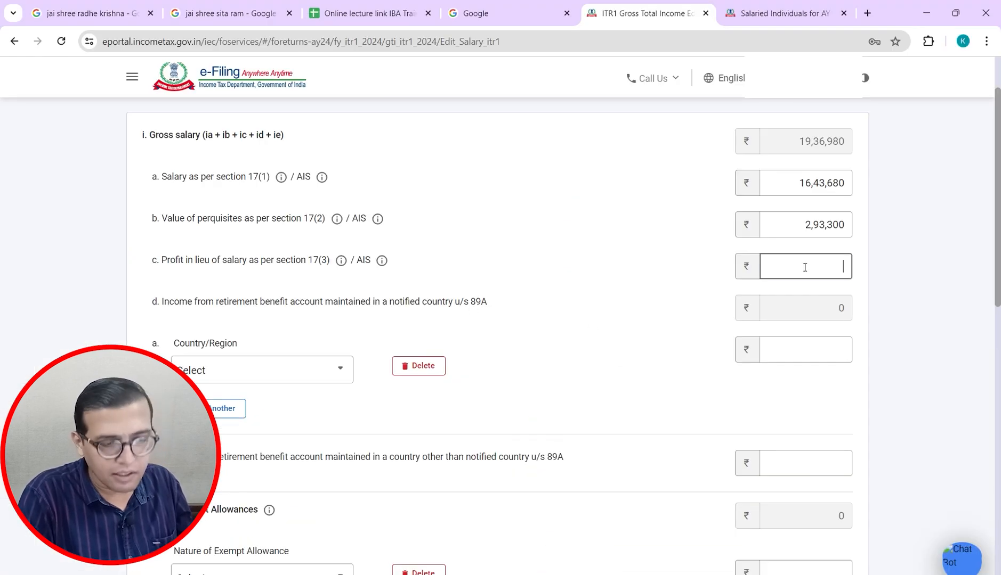
pyautogui.write('0')
pyautogui.press('Tab')
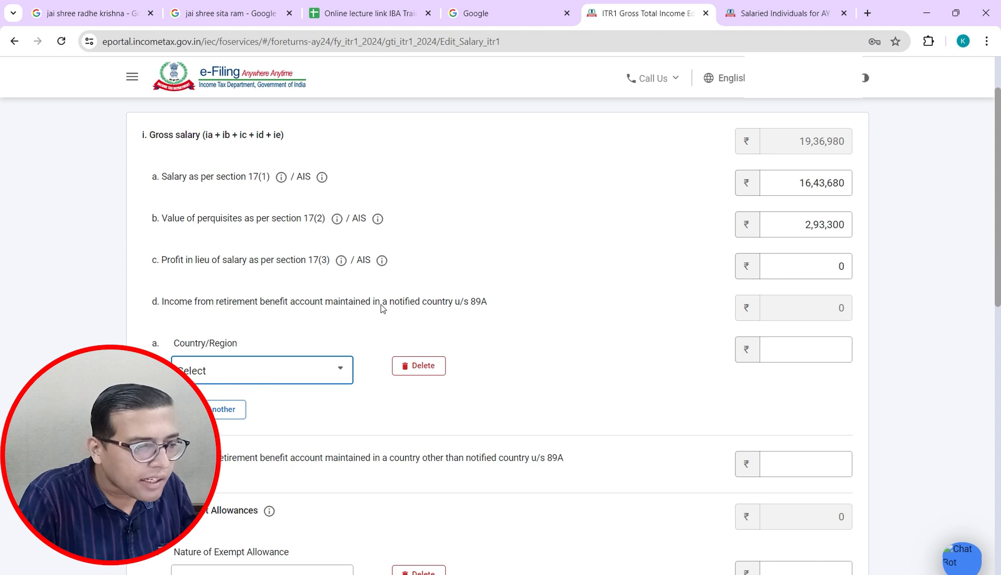
pyautogui.click(335, 379)
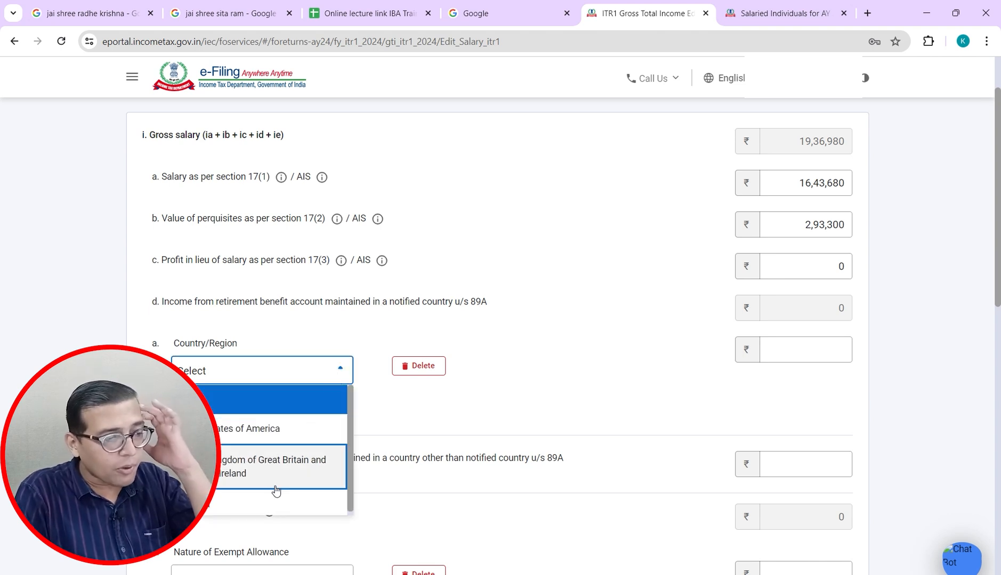
pyautogui.click(519, 347)
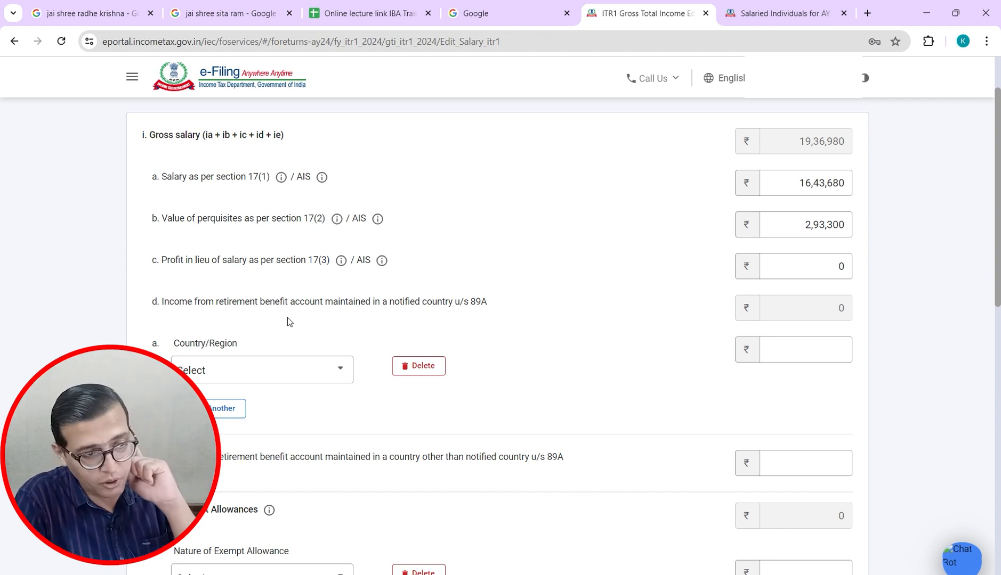
pyautogui.click(276, 376)
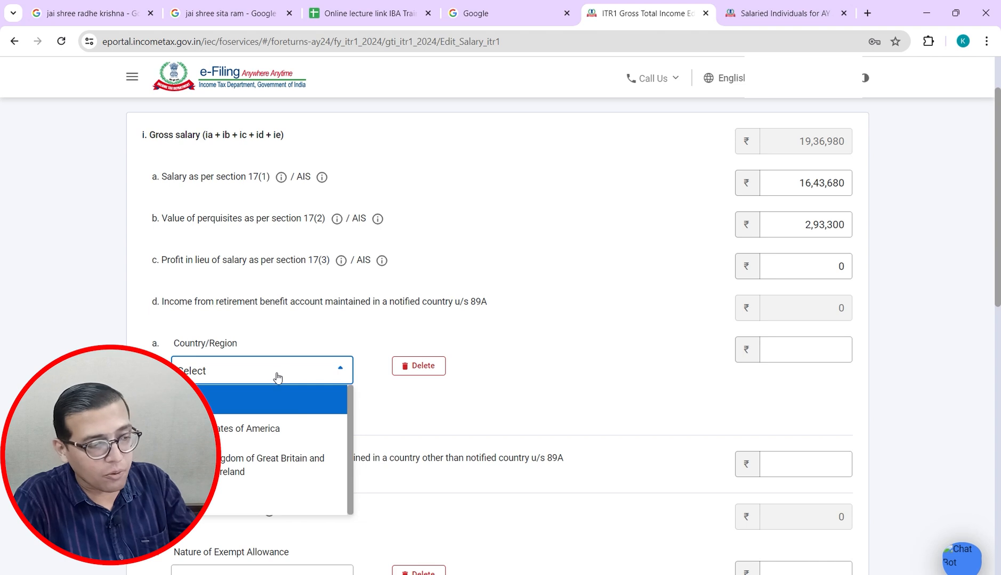
pyautogui.click(430, 325)
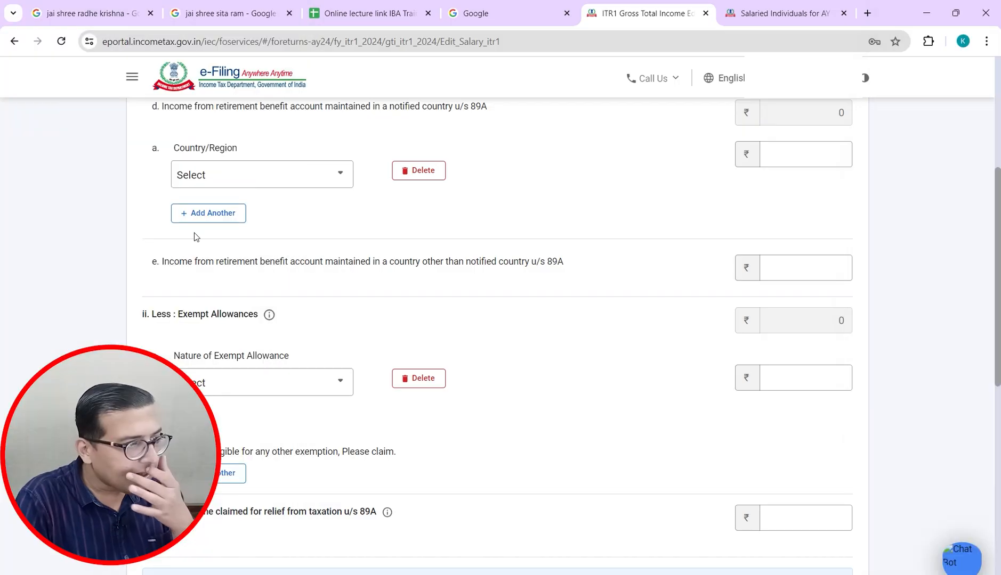
pyautogui.press('Tab')
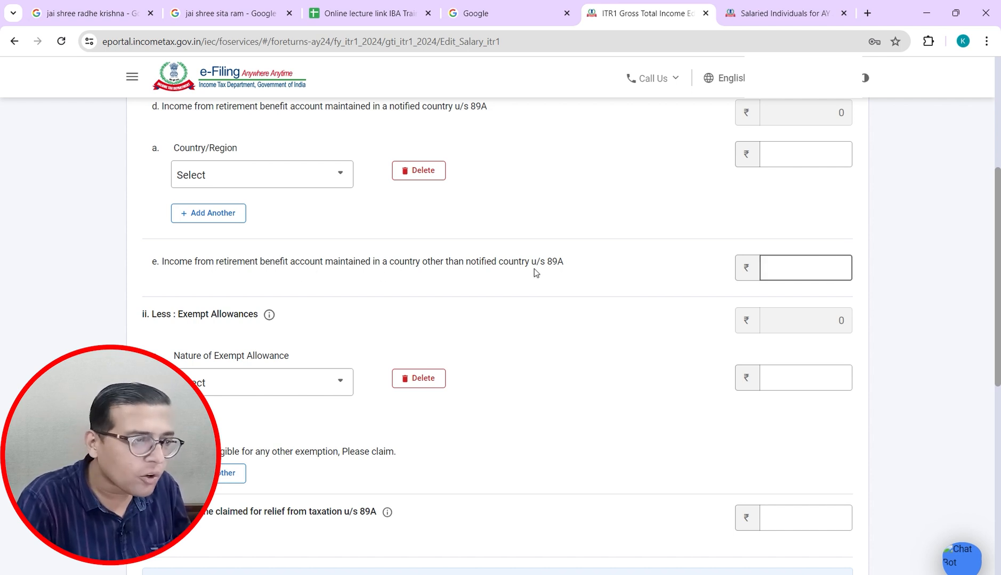
pyautogui.click(312, 179)
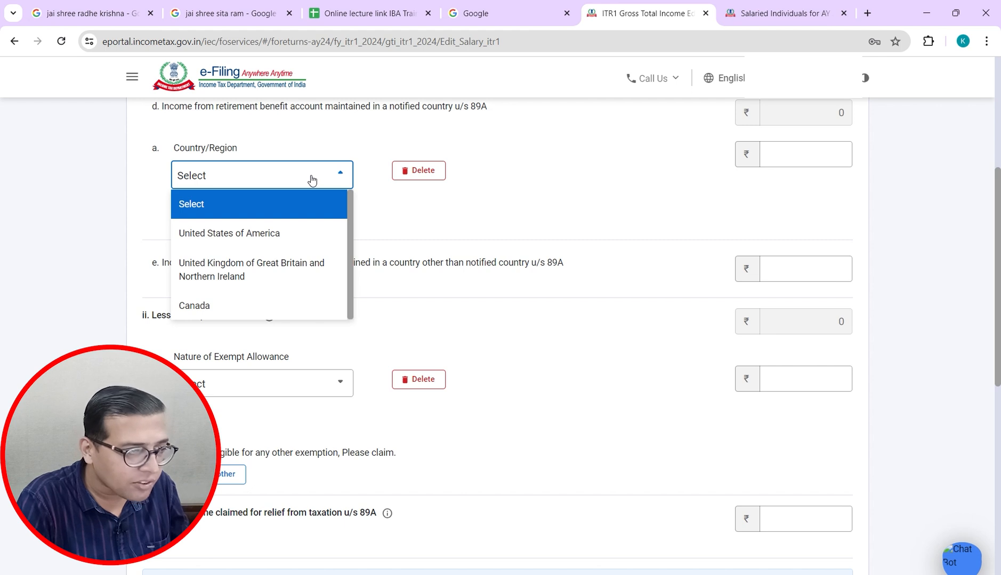
pyautogui.click(312, 179)
pyautogui.click(831, 158)
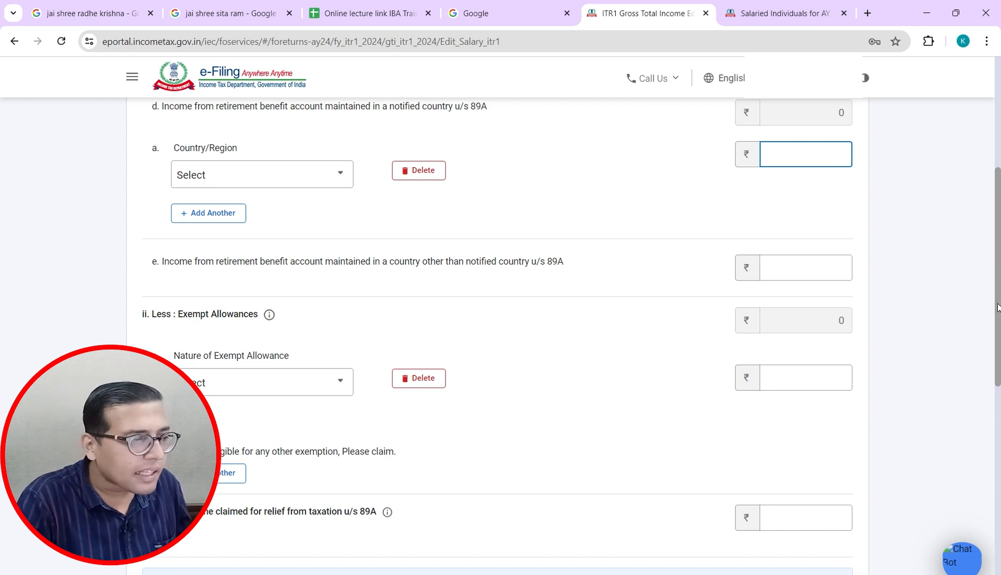
# Step: Compare the salary figures in columns M and N of the case study with the portal
pyautogui.scroll(-3, 997, 308)
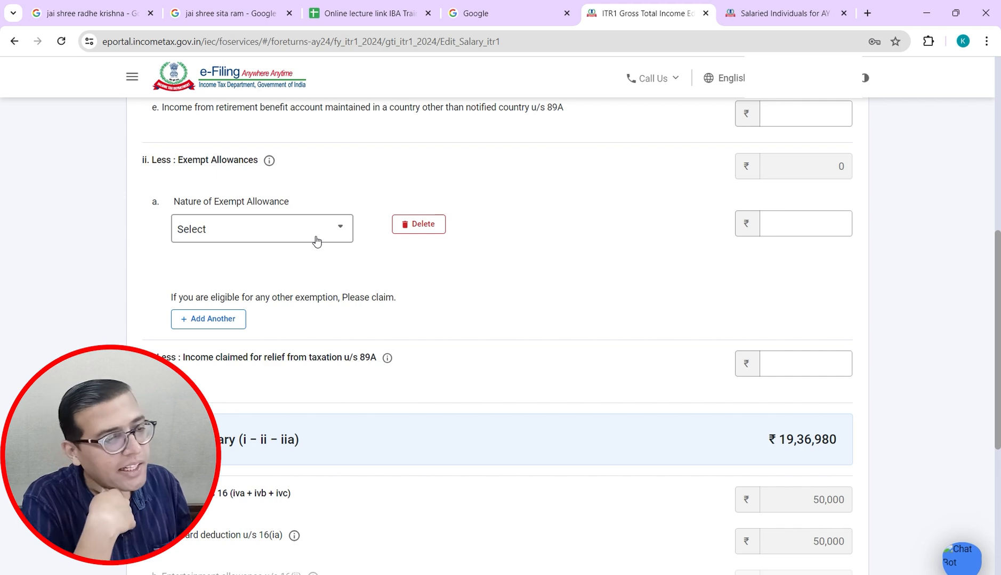
pyautogui.hotkey('alt', 'Tab')
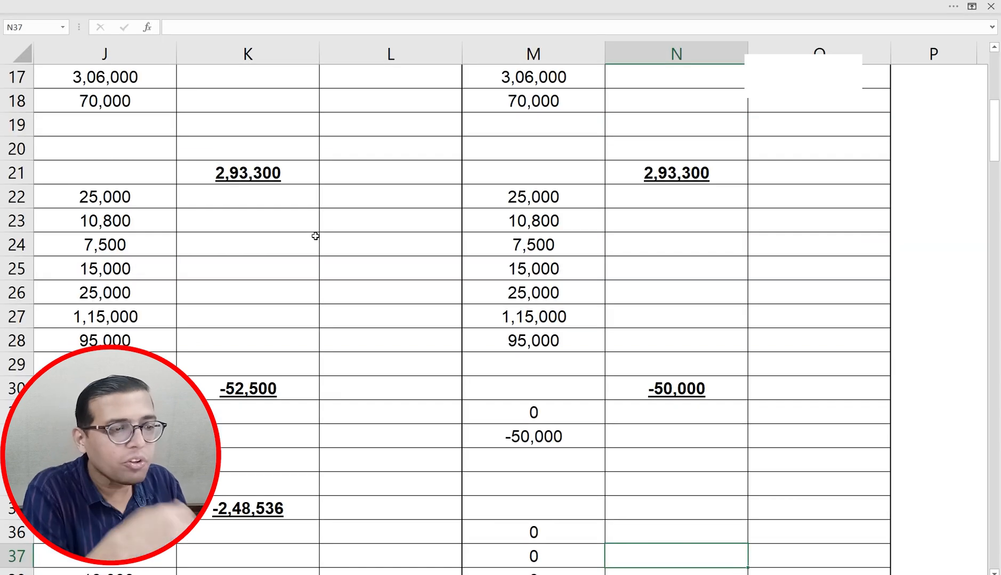
pyautogui.click(515, 120)
pyautogui.press('Down')
pyautogui.press('Down')
pyautogui.press('Down')
pyautogui.press('Down')
pyautogui.press('Down')
pyautogui.press('Down')
pyautogui.press('Down')
pyautogui.press('Down')
pyautogui.press('Down')
pyautogui.press('Down')
pyautogui.press('Down')
pyautogui.press('Down')
pyautogui.press('Down')
pyautogui.press('Down')
pyautogui.press('Down')
pyautogui.press('Down')
pyautogui.press('Down')
pyautogui.press('Down')
pyautogui.press('Down')
pyautogui.press('Down')
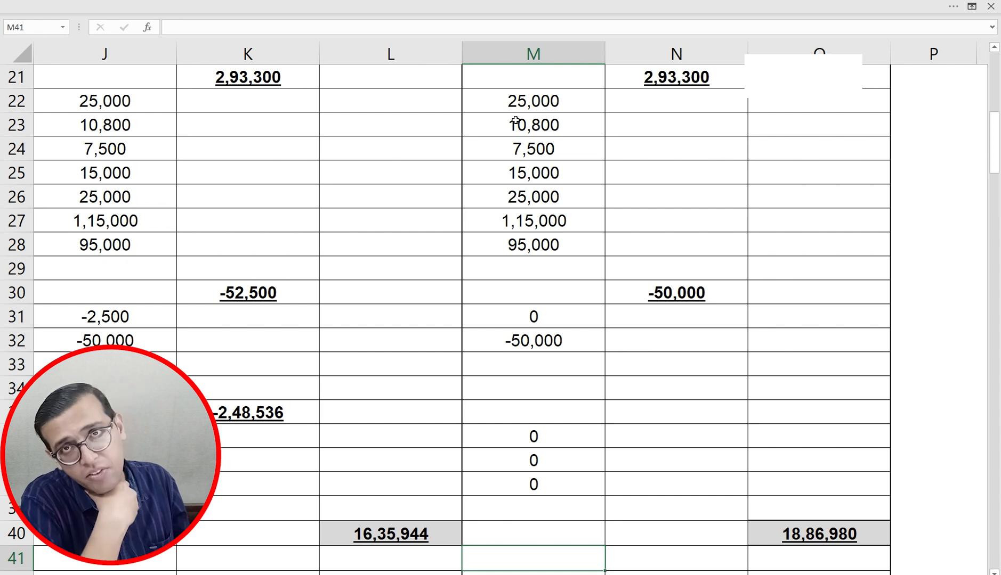
pyautogui.hotkey('alt', 'Tab')
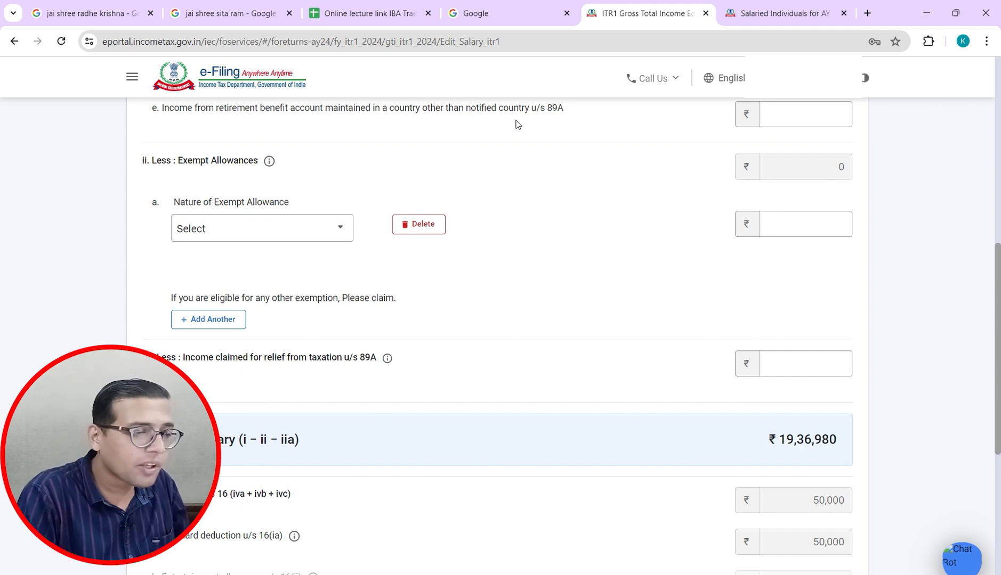
pyautogui.hotkey('alt', 'Tab')
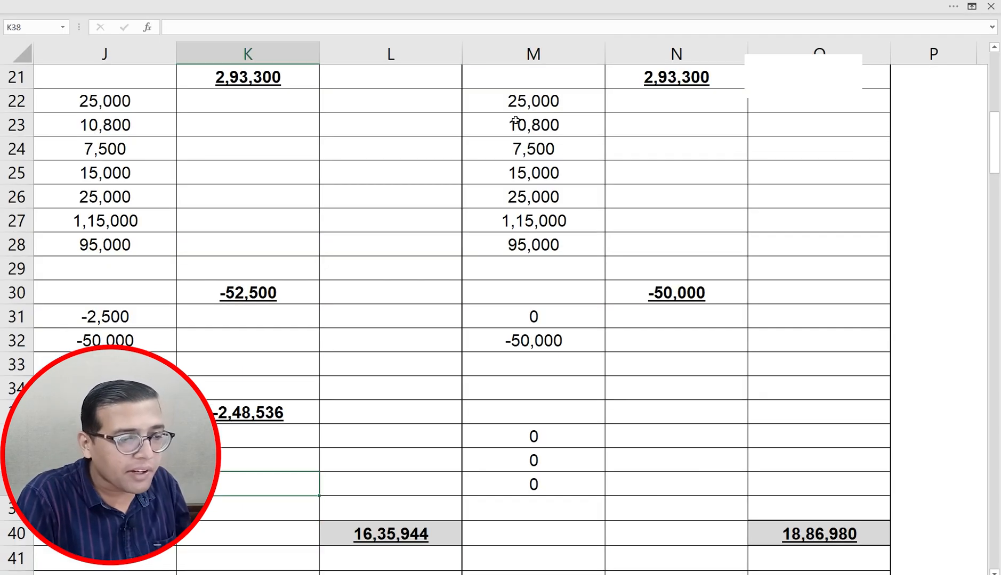
pyautogui.press('Tab')
pyautogui.hotkey('alt', 'Tab')
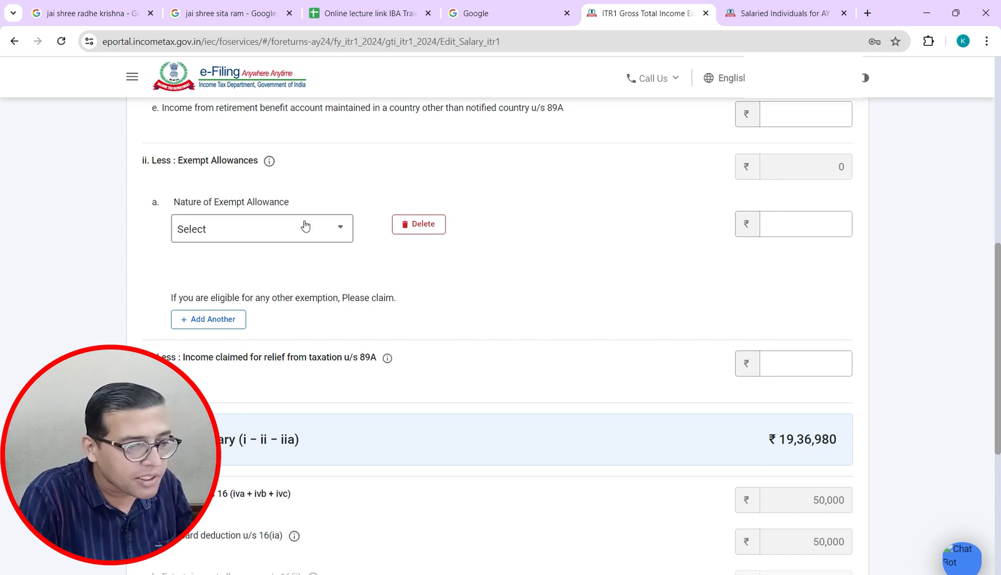
pyautogui.hotkey('alt', 'Tab')
pyautogui.hotkey('alt', 'Tab')
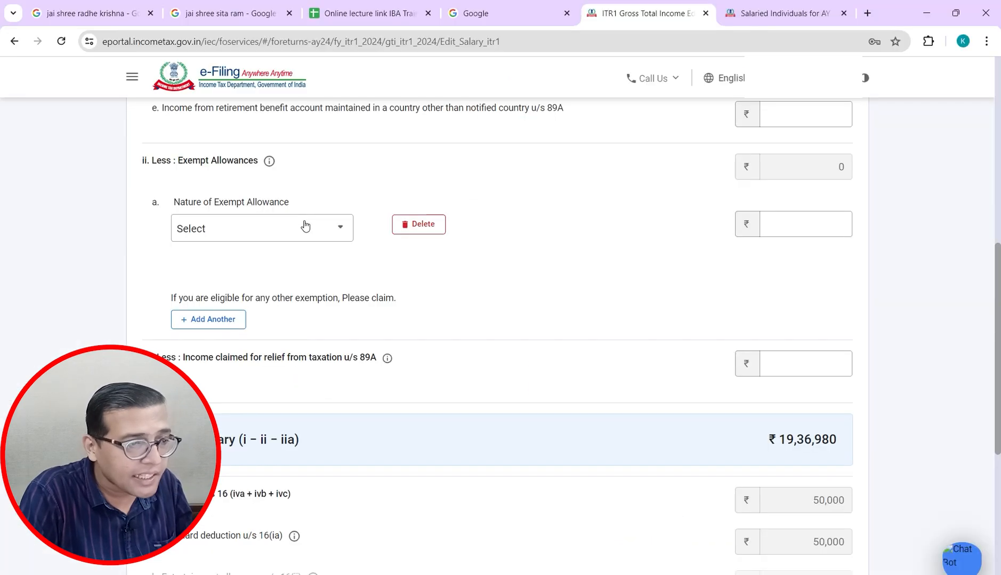
# Step: Leave the exempt allowance and section 89A relief amounts empty, checking net salary ₹18,86,980
pyautogui.click(799, 220)
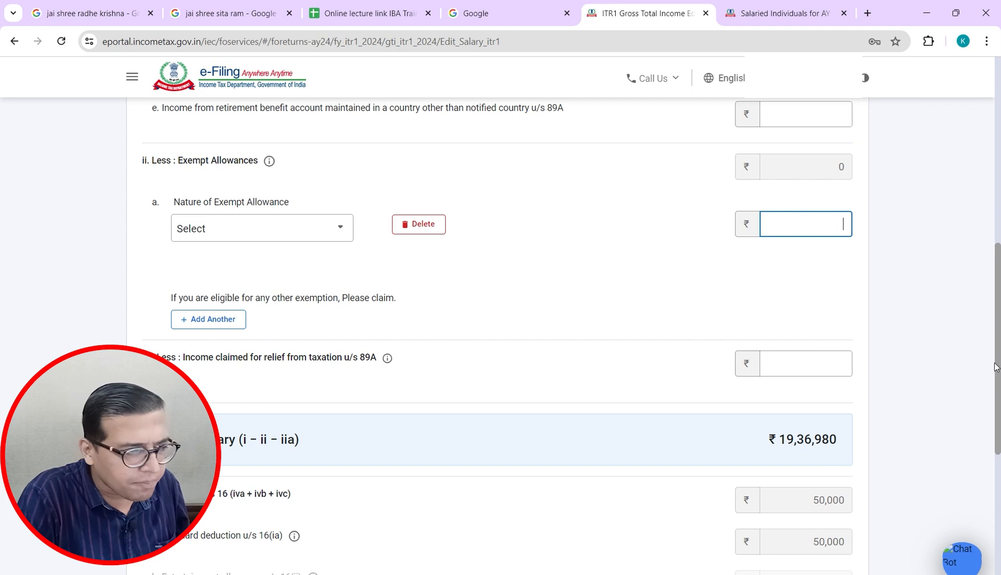
pyautogui.moveTo(998, 368); pyautogui.dragTo(969, 405)
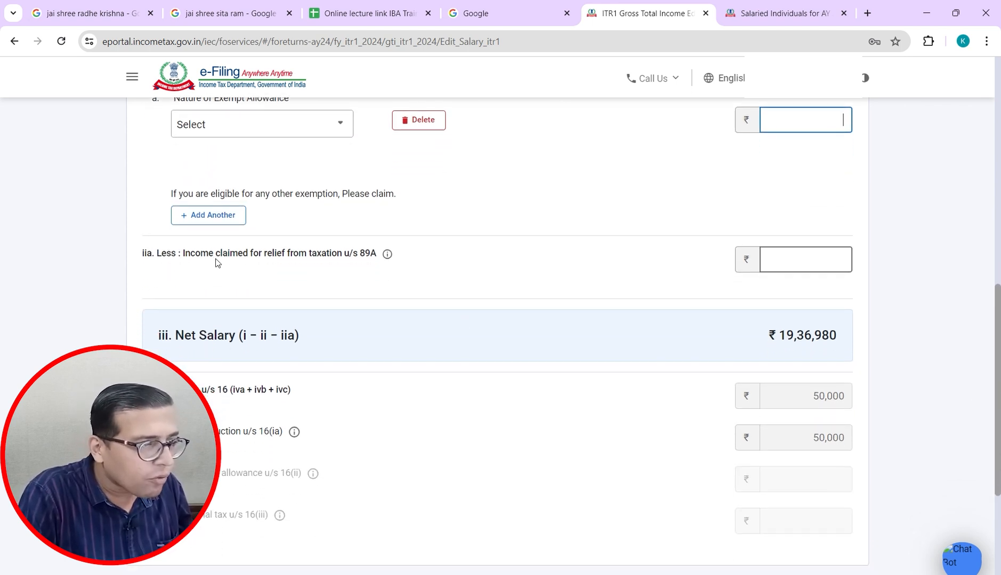
pyautogui.click(991, 322)
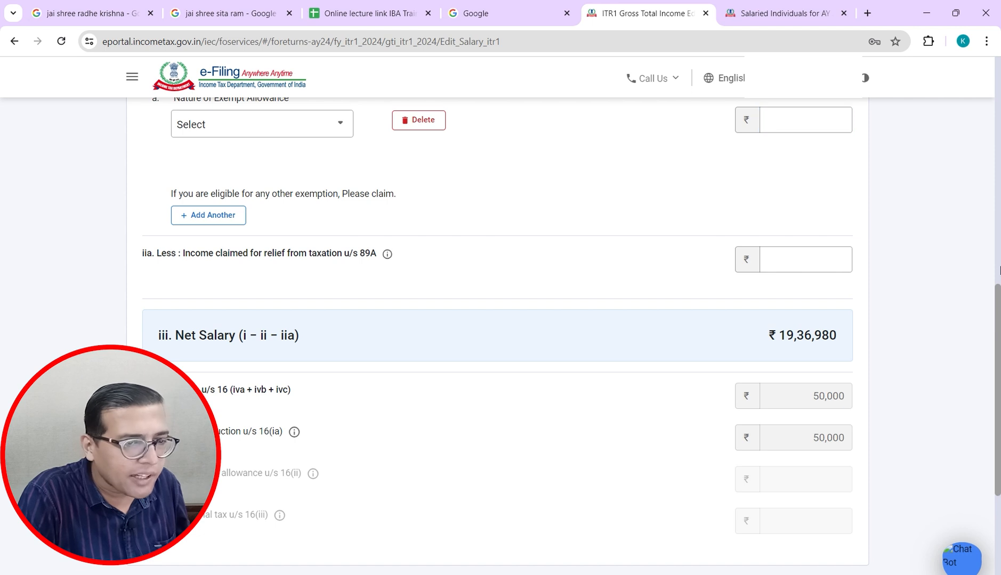
pyautogui.moveTo(998, 327)
pyautogui.mouseDown()
pyautogui.moveTo(994, 225)
pyautogui.moveTo(986, 339)
pyautogui.mouseUp()
pyautogui.click(812, 233)
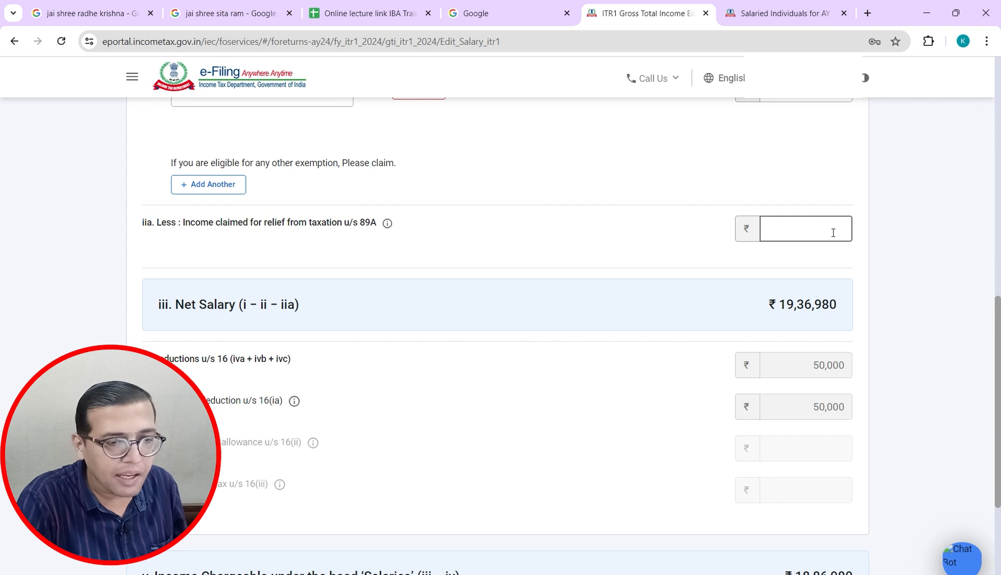
pyautogui.moveTo(996, 346); pyautogui.dragTo(990, 380)
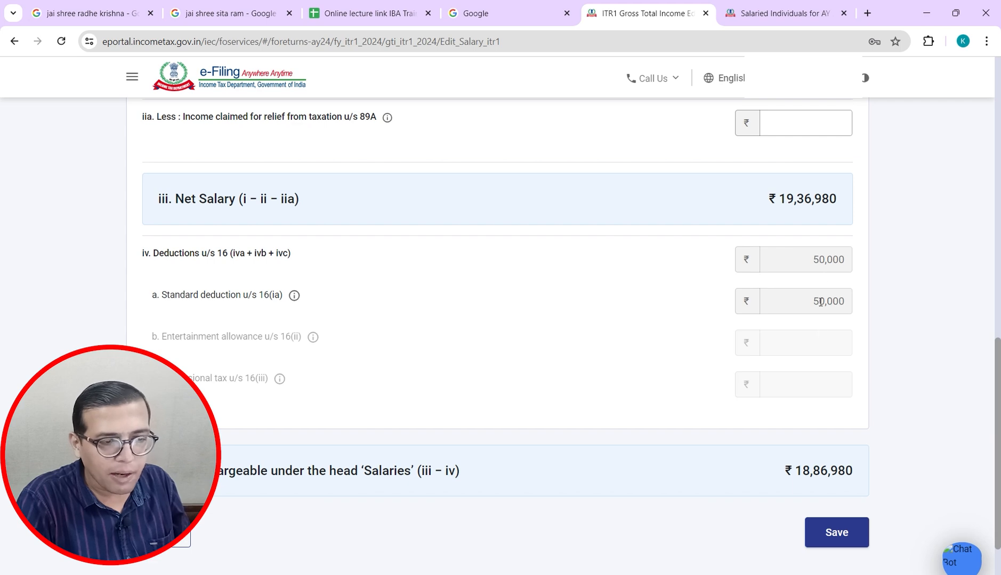
pyautogui.hotkey('alt', 'Tab')
# Step: Match the sheet's 18,86,980 total in column N against the portal's chargeable salary
pyautogui.press('Up')
pyautogui.press('Up')
pyautogui.press('Up')
pyautogui.press('Up')
pyautogui.press('Up')
pyautogui.press('Up')
pyautogui.press('Up')
pyautogui.press('Up')
pyautogui.press('Up')
pyautogui.press('Up')
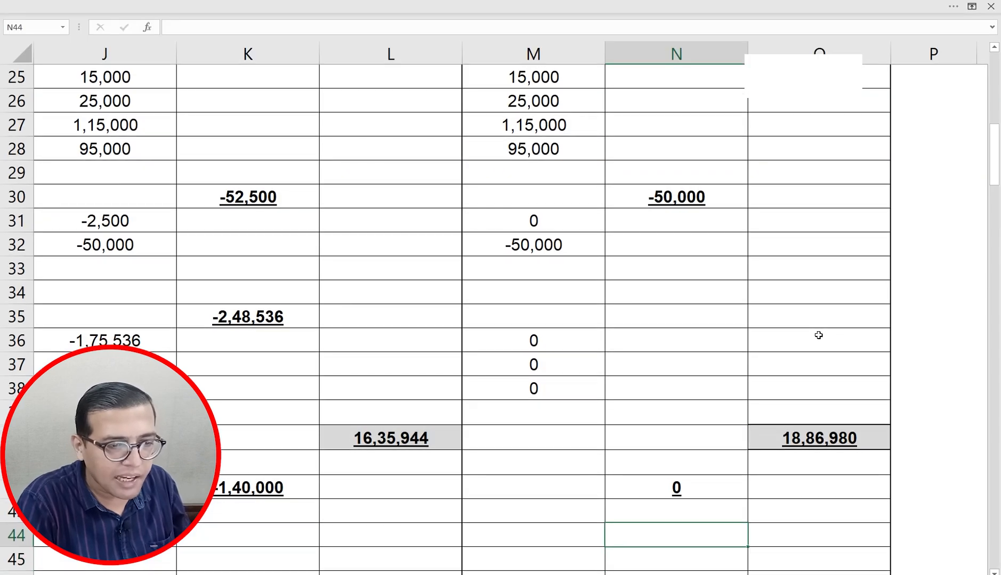
pyautogui.press('Down')
pyautogui.press('Down')
pyautogui.press('Down')
pyautogui.press('Down')
pyautogui.press('Down')
pyautogui.press('Down')
pyautogui.press('Down')
pyautogui.press('Down')
pyautogui.press('Down')
pyautogui.press('Down')
pyautogui.press('Down')
pyautogui.press('Down')
pyautogui.press('Down')
pyautogui.press('Down')
pyautogui.press('Down')
pyautogui.press('Down')
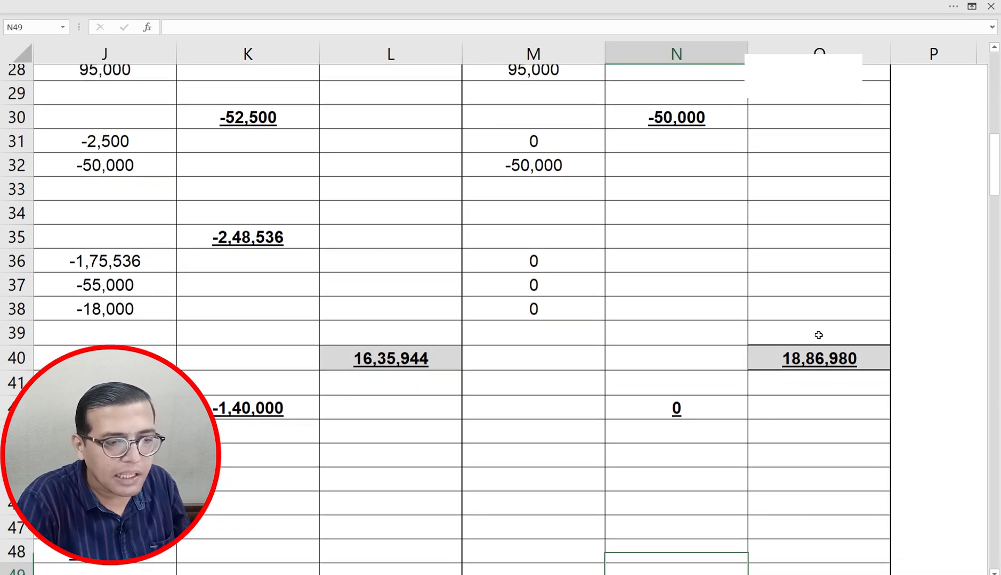
pyautogui.press('Down')
pyautogui.press('Down')
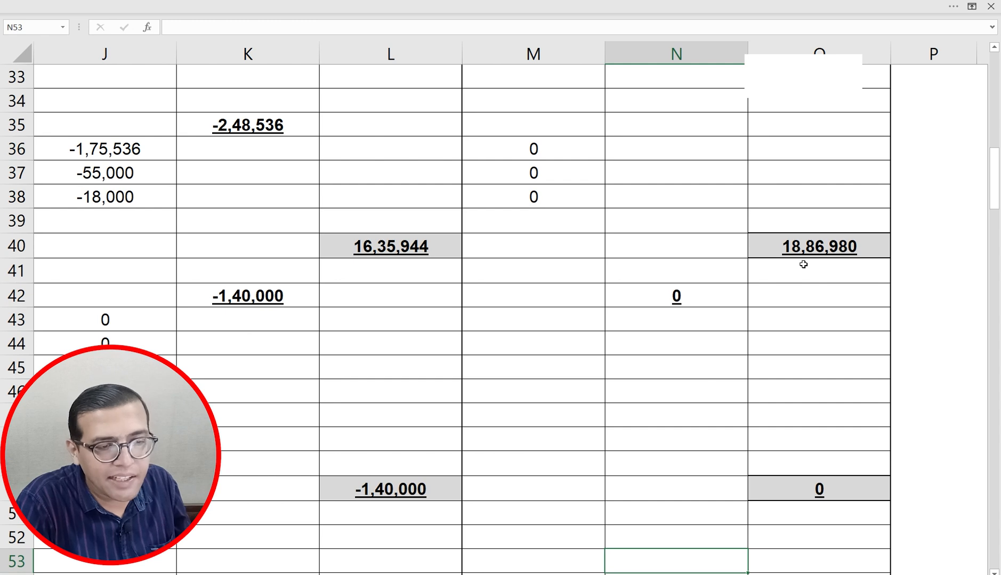
pyautogui.hotkey('alt', 'Tab')
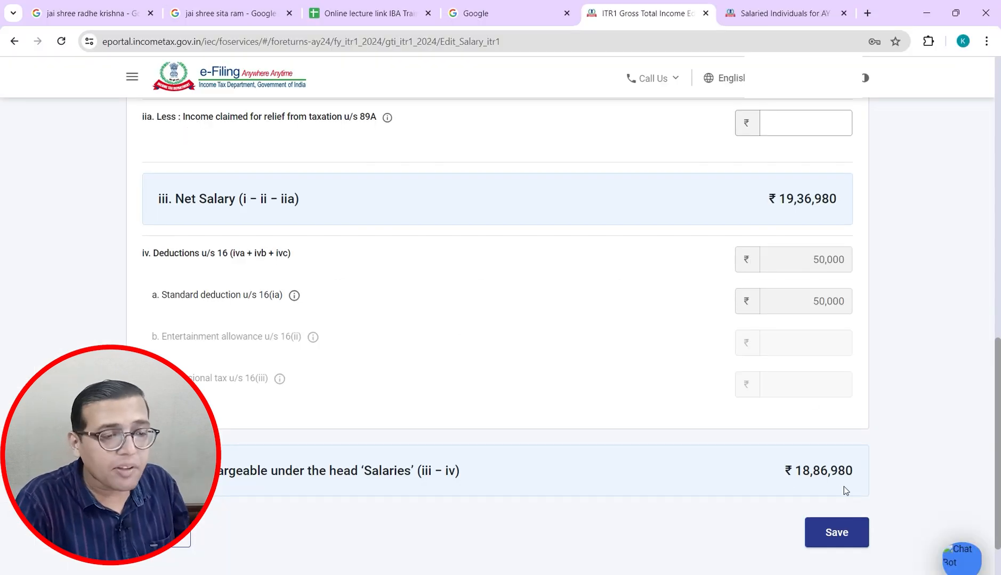
pyautogui.hotkey('alt', 'Tab')
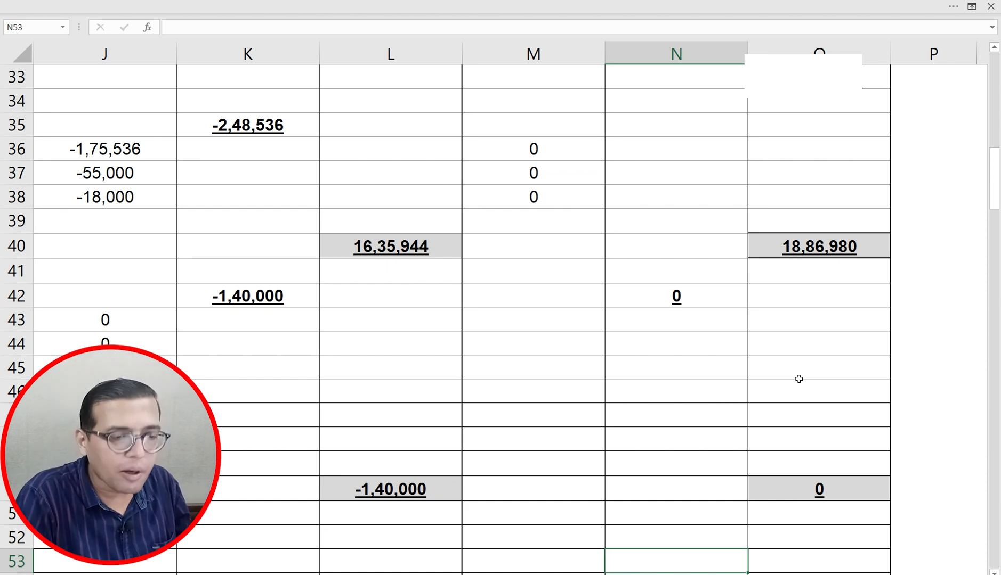
pyautogui.hotkey('alt', 'Tab')
pyautogui.hotkey('alt', 'Tab')
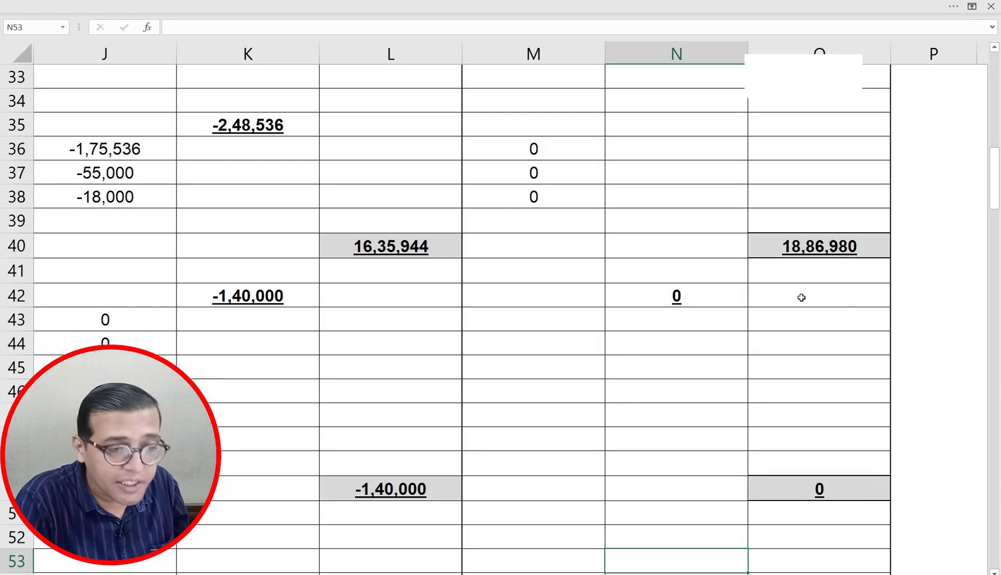
pyautogui.hotkey('alt', 'Tab')
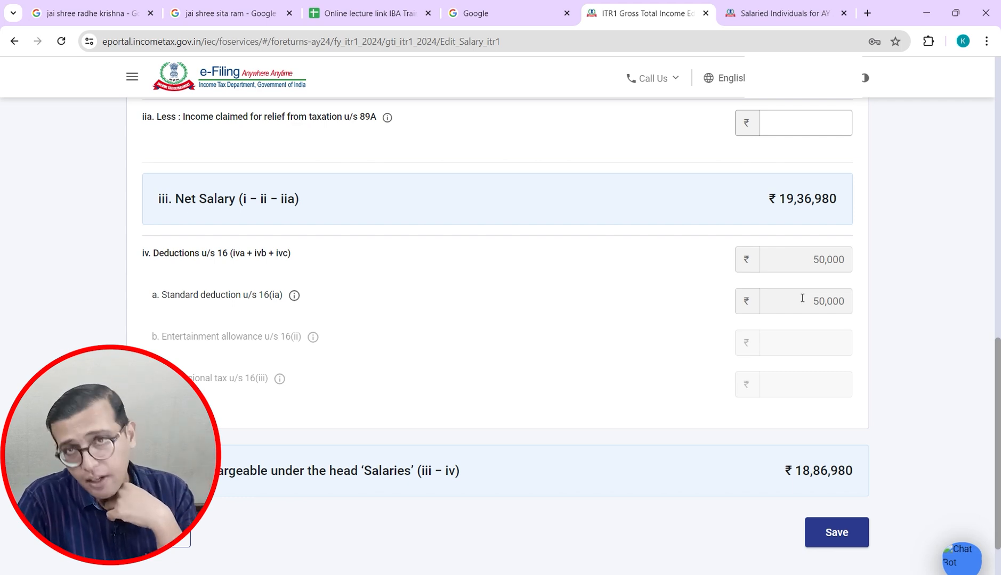
pyautogui.hotkey('alt', 'Tab')
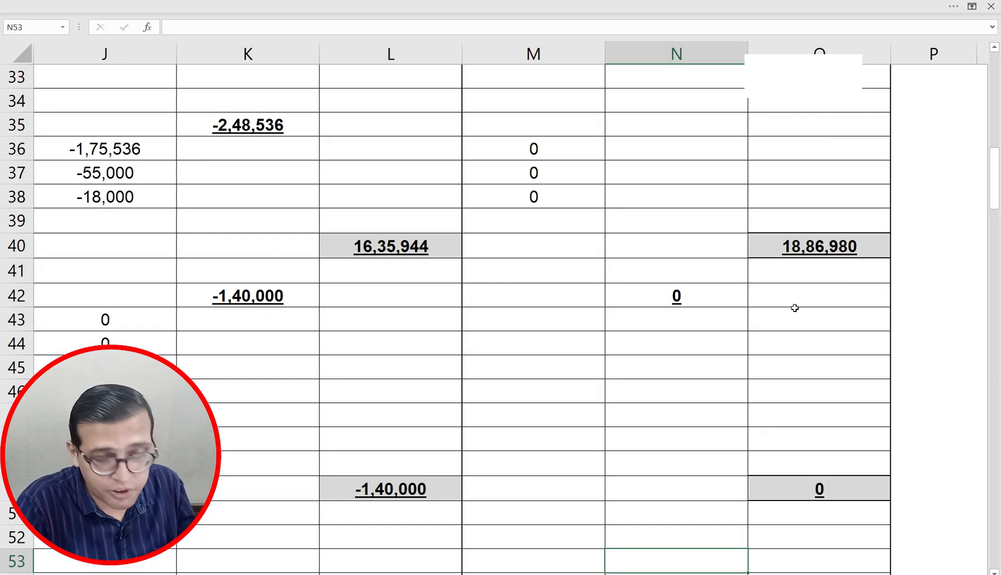
pyautogui.hotkey('alt', 'Tab')
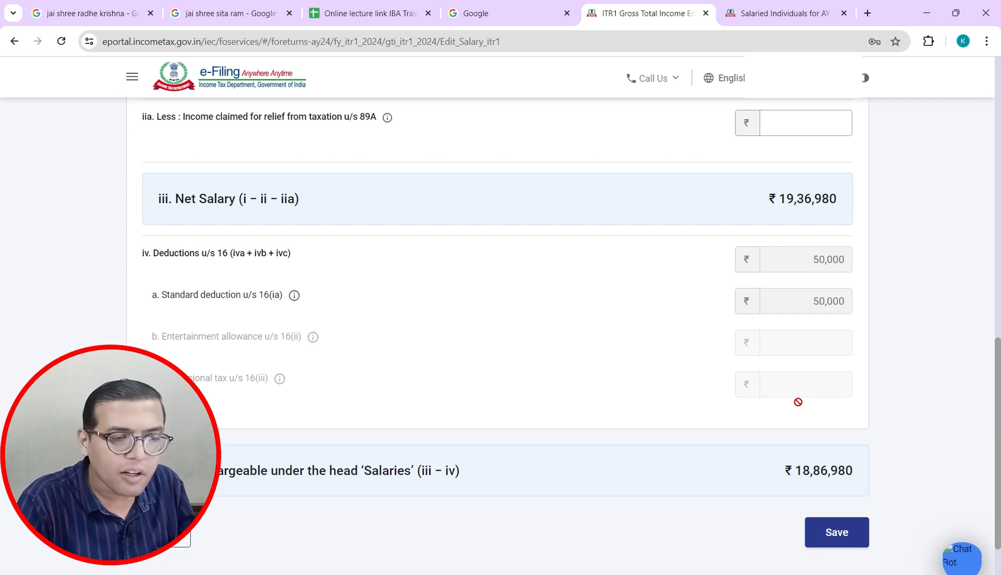
pyautogui.hotkey('alt', 'Tab')
pyautogui.hotkey('alt', 'Tab')
# Step: Save the salary details and go to the House Property breakup on the income summary
pyautogui.click(824, 539)
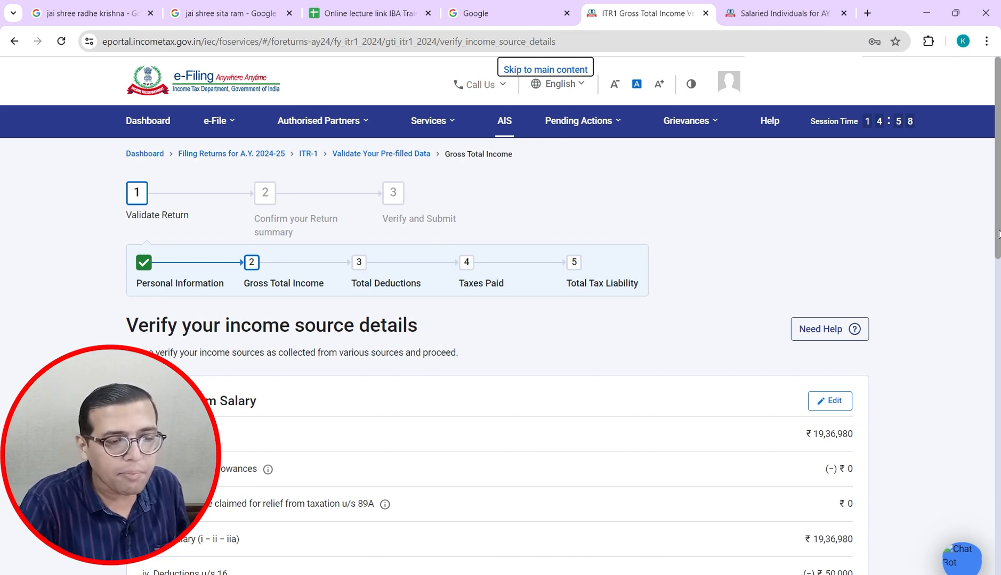
pyautogui.moveTo(998, 234); pyautogui.dragTo(1000, 411)
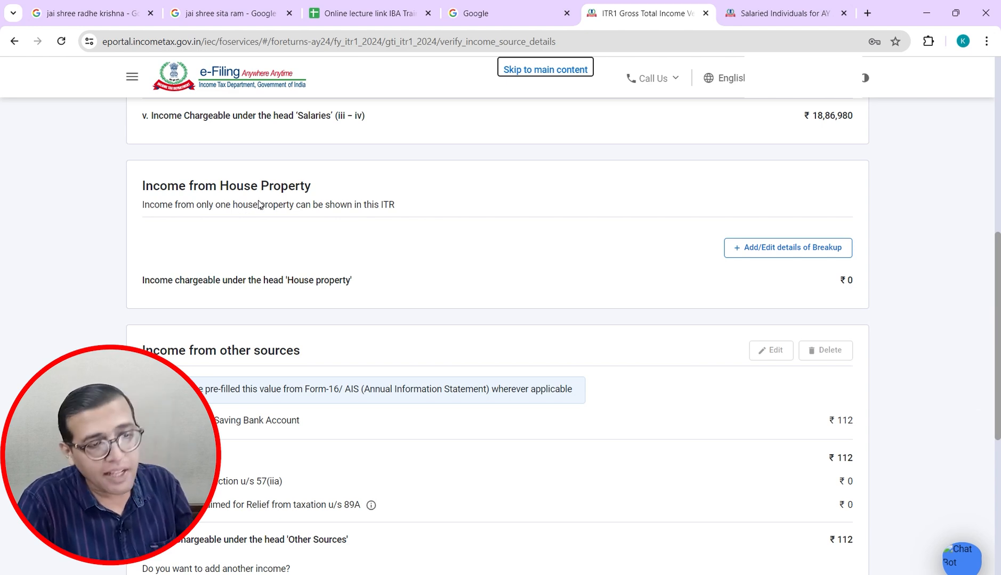
pyautogui.click(756, 249)
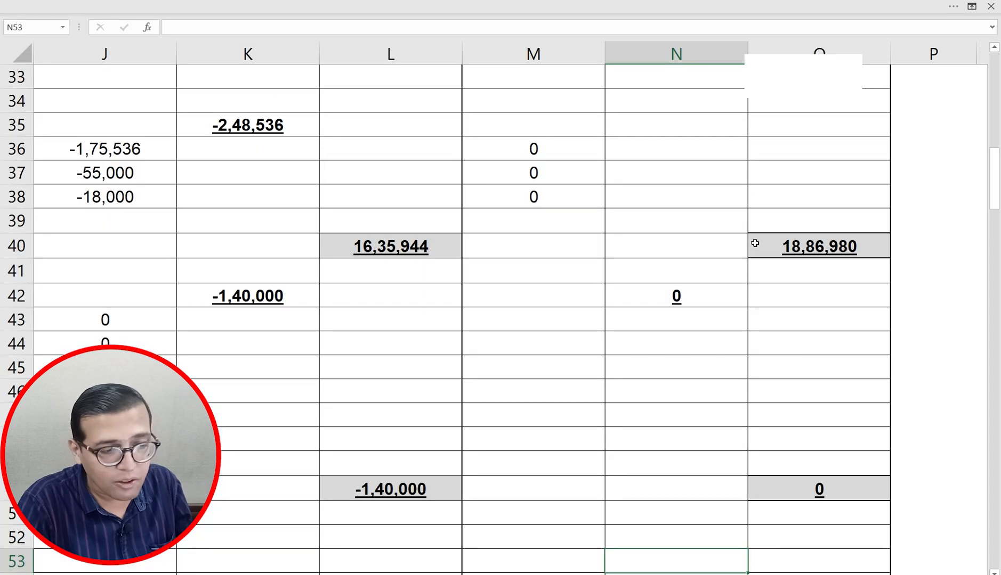
# Step: Review the -1,40,000 house property loss in K42 (=J48) and N42 of the case study
pyautogui.scroll(-2, 754, 243)
pyautogui.press('Down')
pyautogui.press('Left')
pyautogui.press('Left')
pyautogui.press('Left')
pyautogui.press('Left')
pyautogui.press('Left')
pyautogui.press('Left')
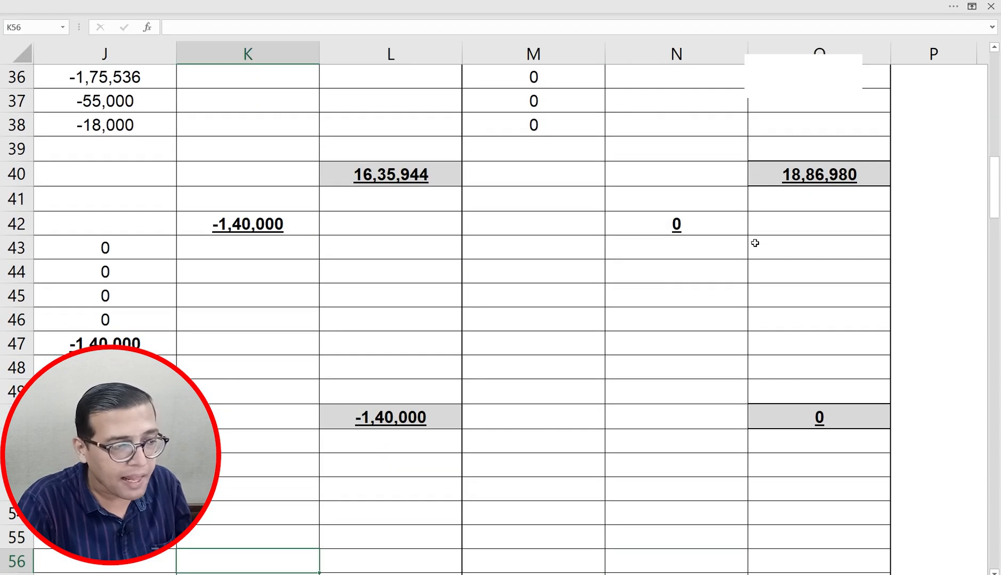
pyautogui.press('Right')
pyautogui.press('Right')
pyautogui.press('Right')
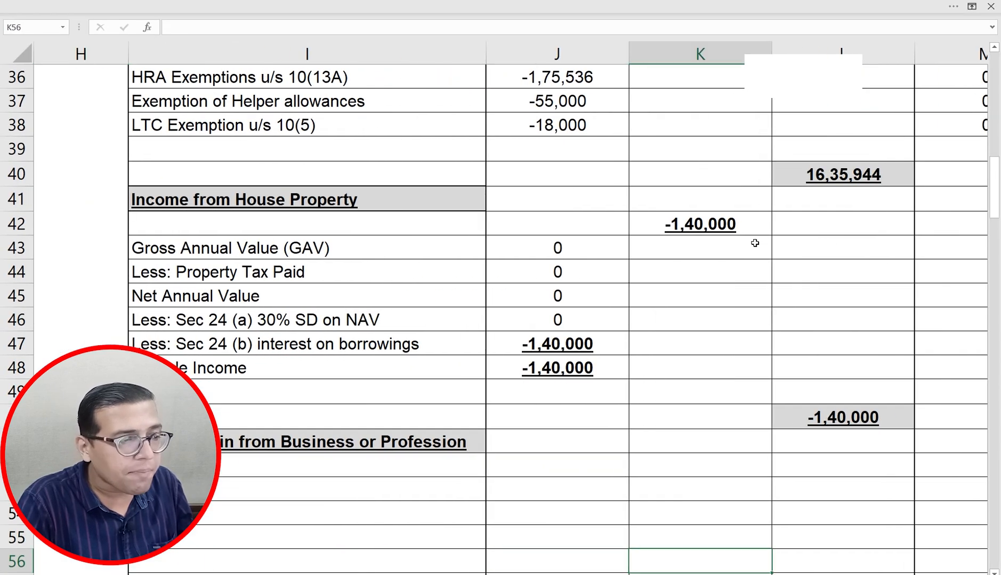
pyautogui.press('Up')
pyautogui.press('Up')
pyautogui.press('Up')
pyautogui.press('Up')
pyautogui.press('Up')
pyautogui.press('Up')
pyautogui.press('Up')
pyautogui.press('Up')
pyautogui.press('Up')
pyautogui.press('Up')
pyautogui.press('Left')
pyautogui.press('Left')
pyautogui.press('Left')
pyautogui.press('Up')
pyautogui.press('Up')
pyautogui.press('Up')
pyautogui.press('Up')
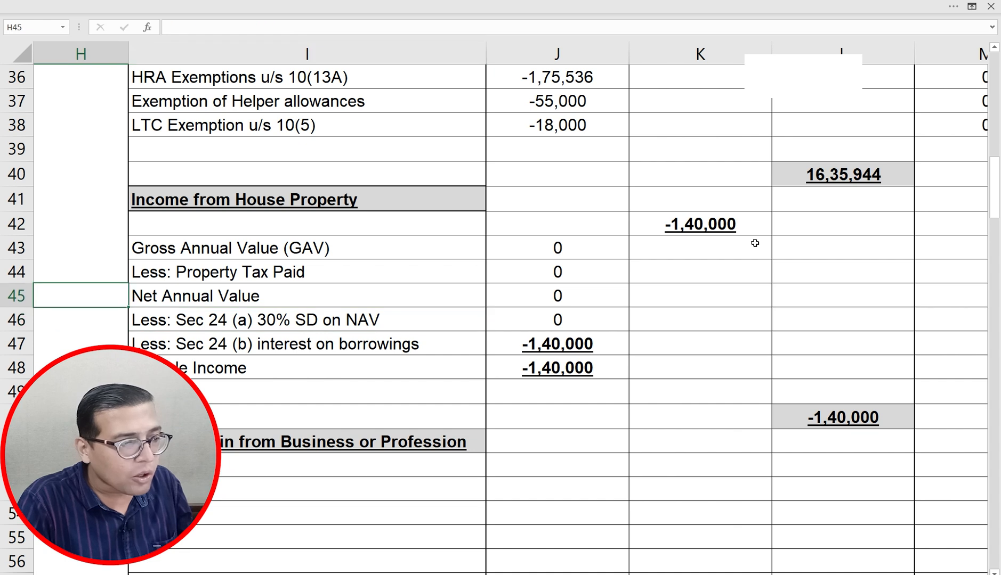
pyautogui.press('Right')
pyautogui.press('Right')
pyautogui.press('Up')
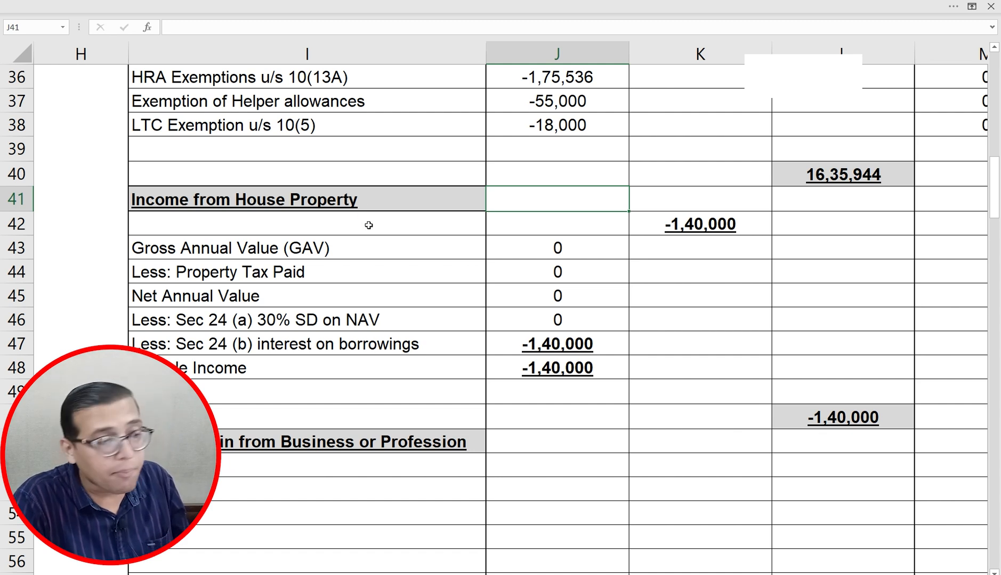
pyautogui.press('Down')
pyautogui.press('Left')
pyautogui.press('Left')
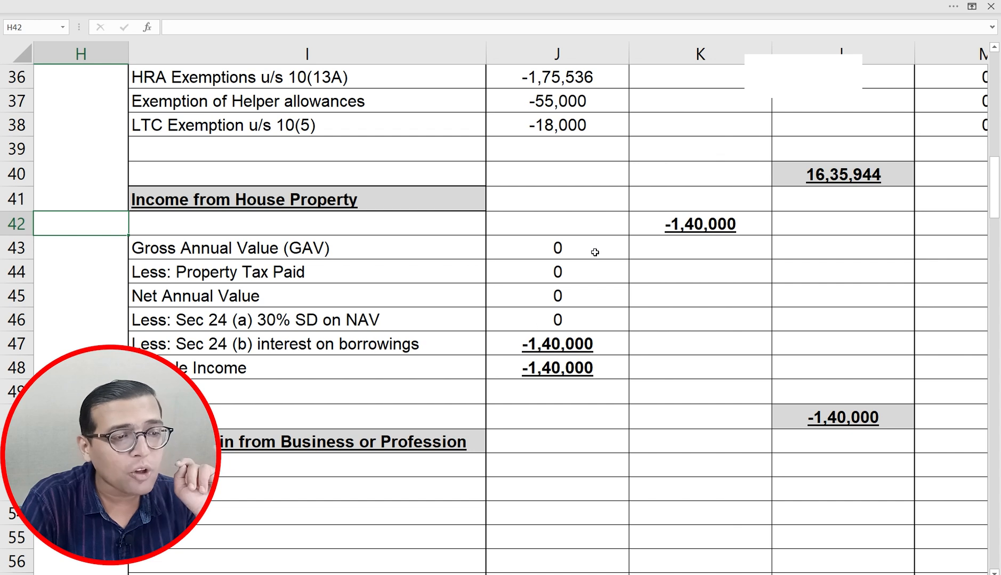
pyautogui.click(691, 235)
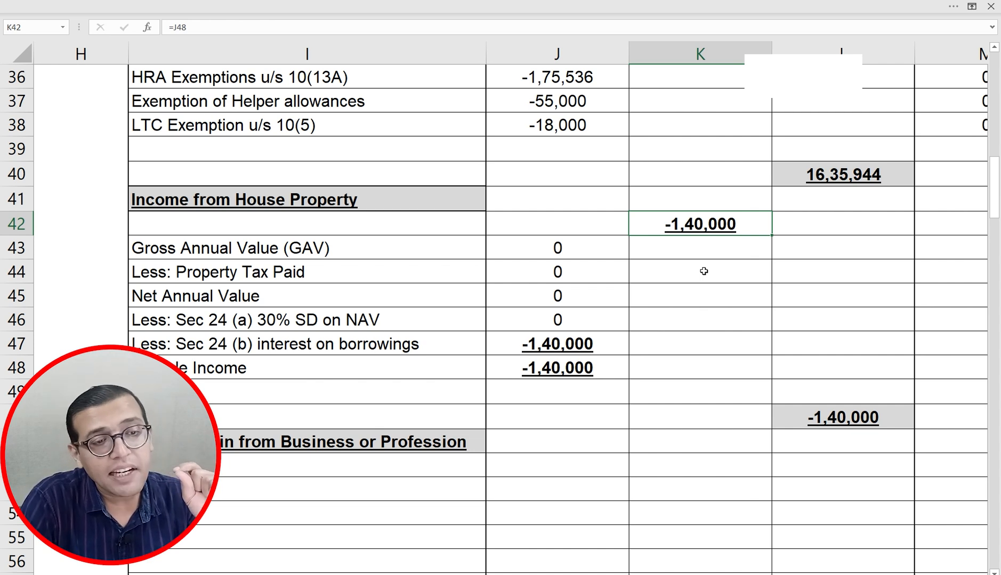
pyautogui.press('Right')
pyautogui.press('Right')
pyautogui.press('Right')
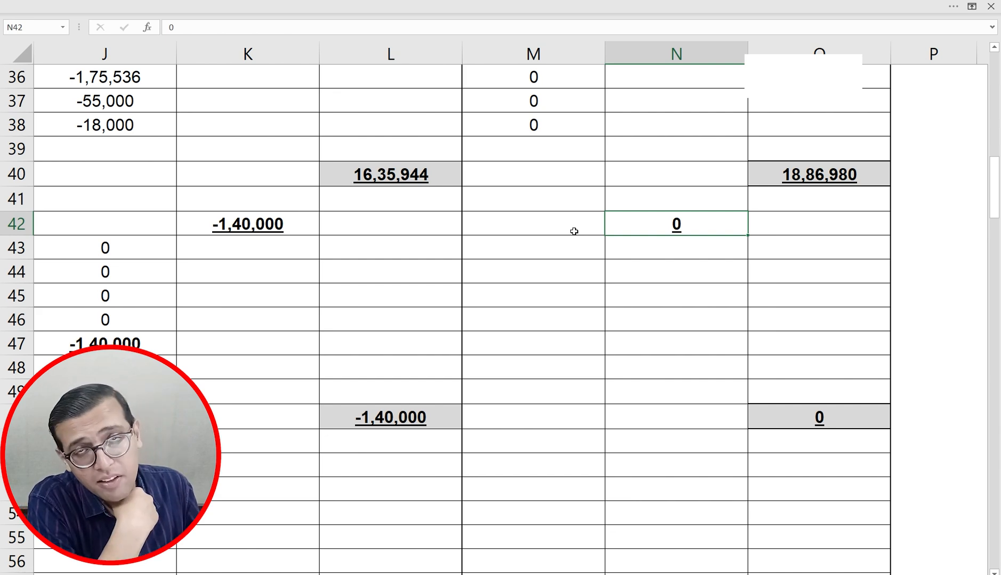
pyautogui.hotkey('alt', 'Tab')
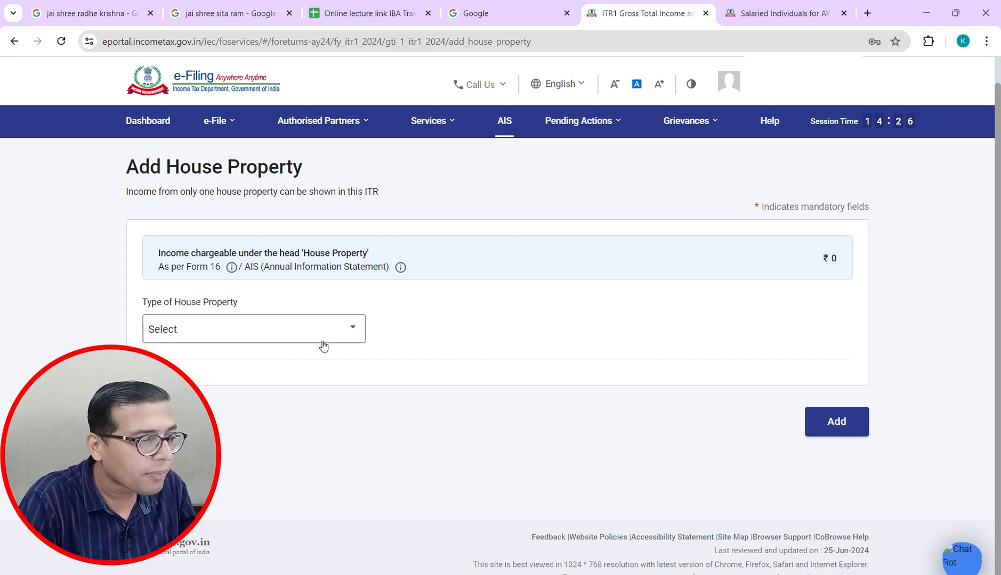
# Step: Set the house property type to Self Occupied, after briefly trying Let Out, and add it
pyautogui.click(322, 345)
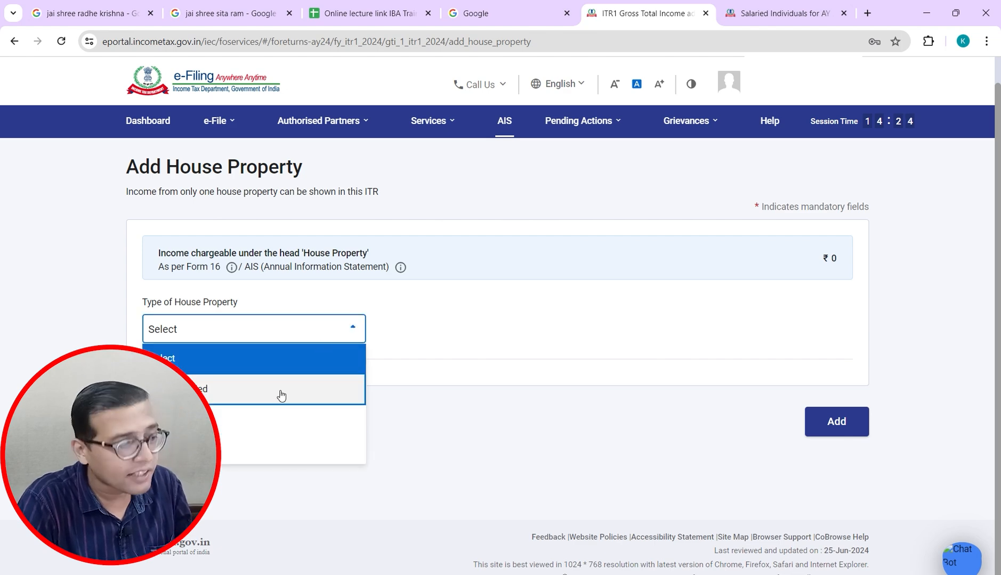
pyautogui.click(282, 395)
pyautogui.scroll(-2, 906, 415)
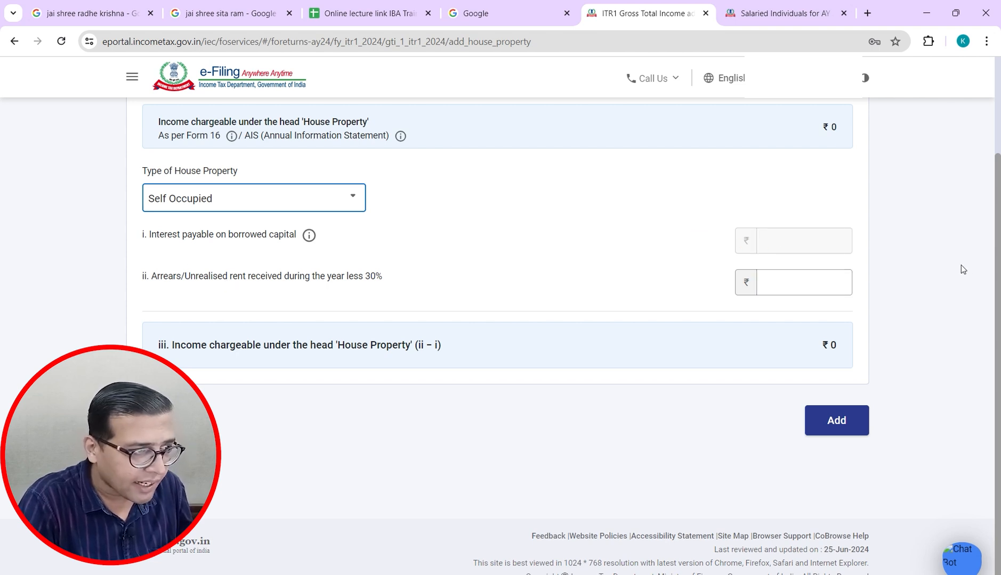
pyautogui.scroll(1, 964, 300)
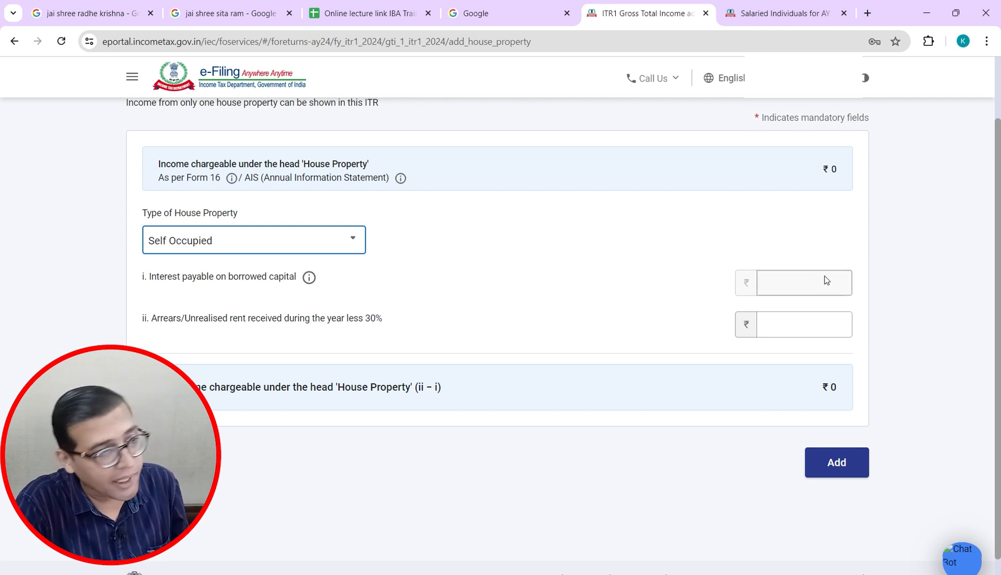
pyautogui.click(319, 247)
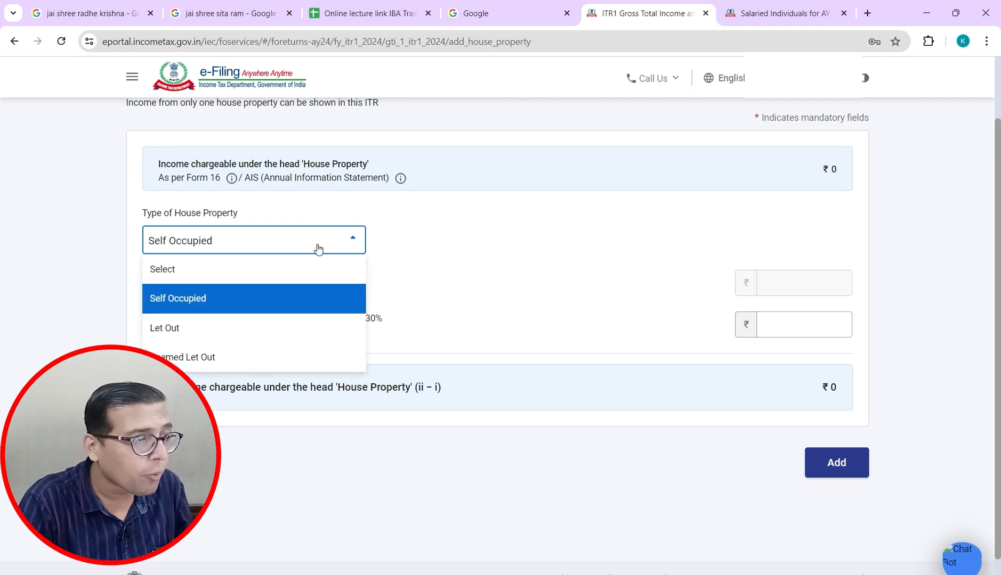
pyautogui.click(271, 327)
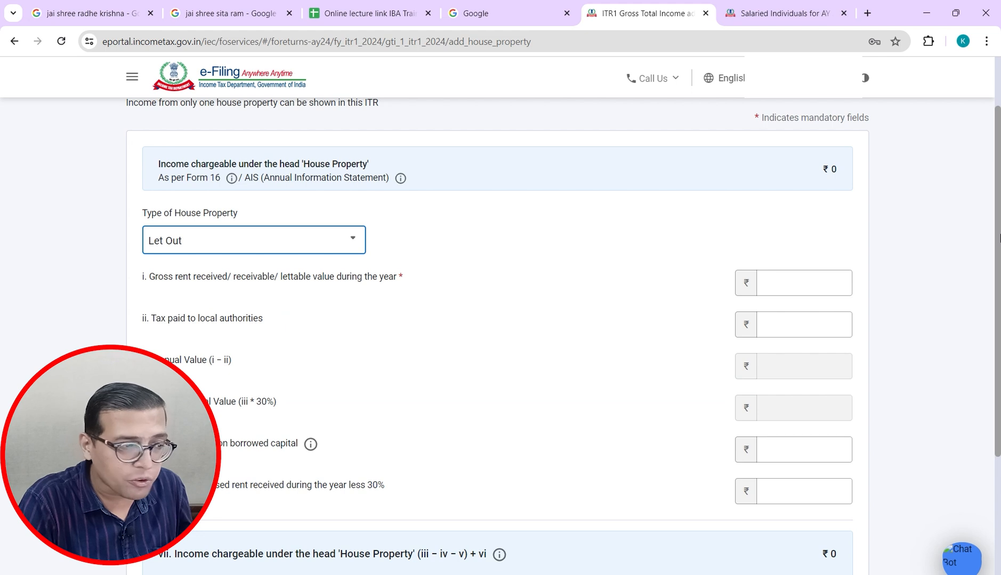
pyautogui.scroll(-2, 999, 292)
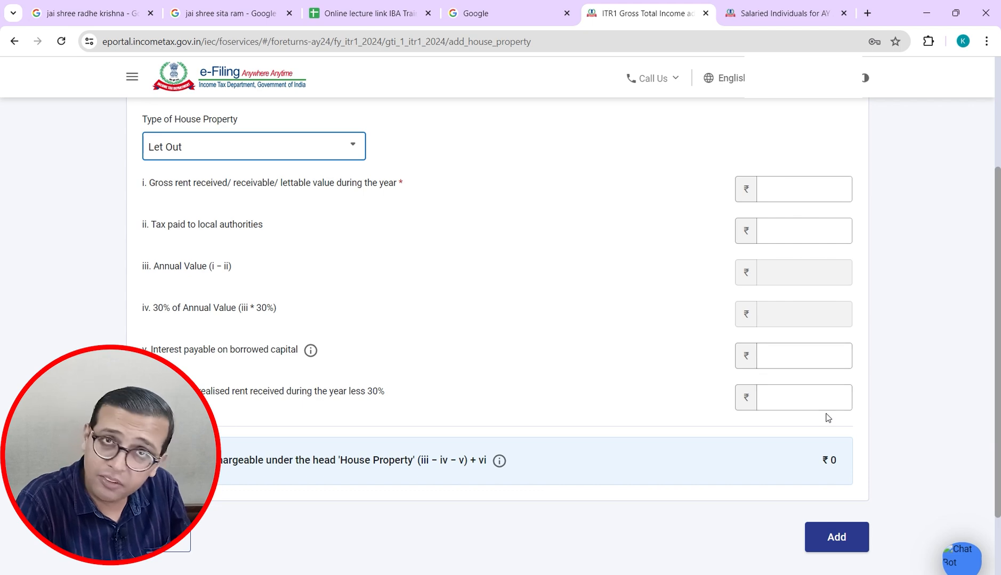
pyautogui.hotkey('alt', 'Tab')
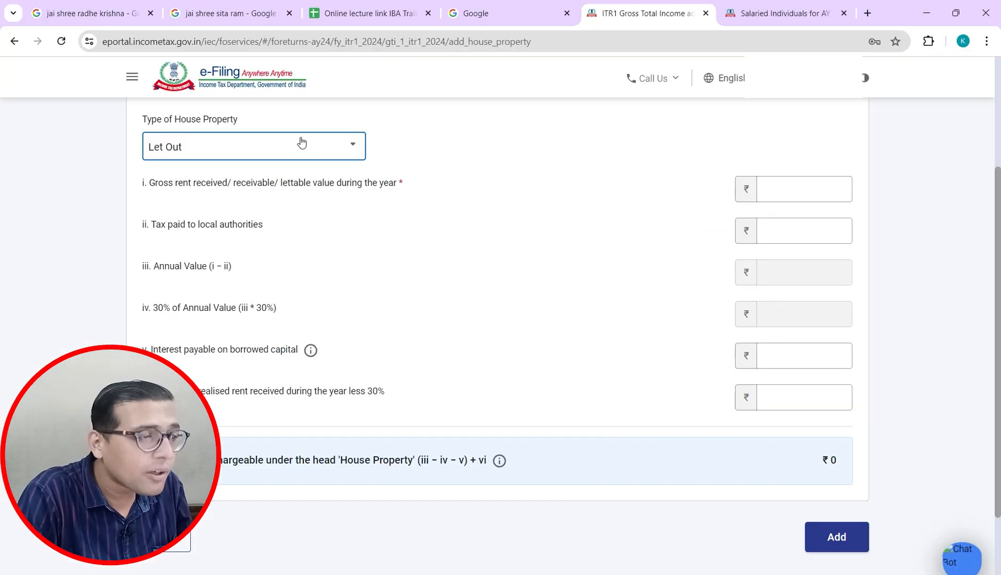
pyautogui.click(301, 143)
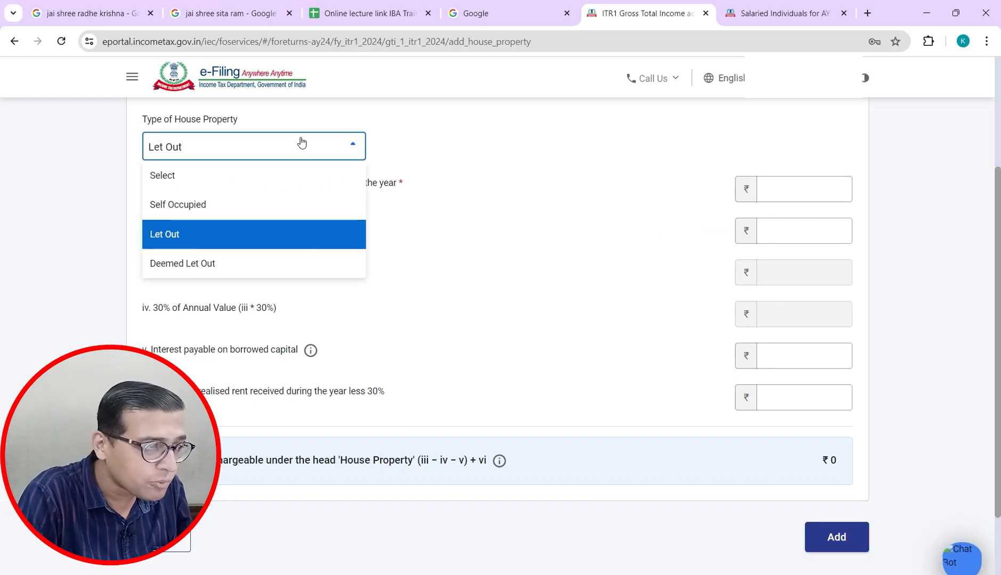
pyautogui.click(244, 212)
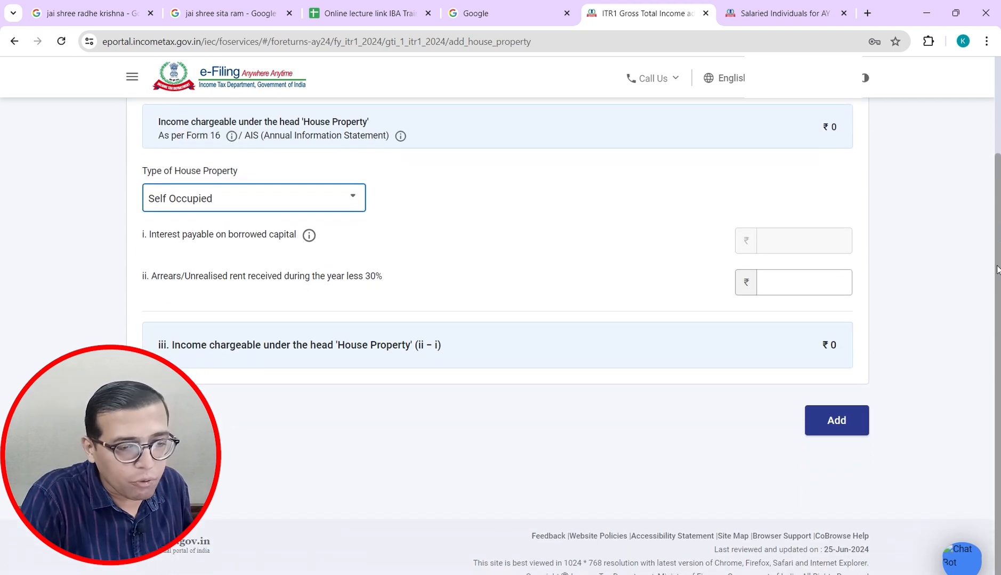
pyautogui.click(840, 431)
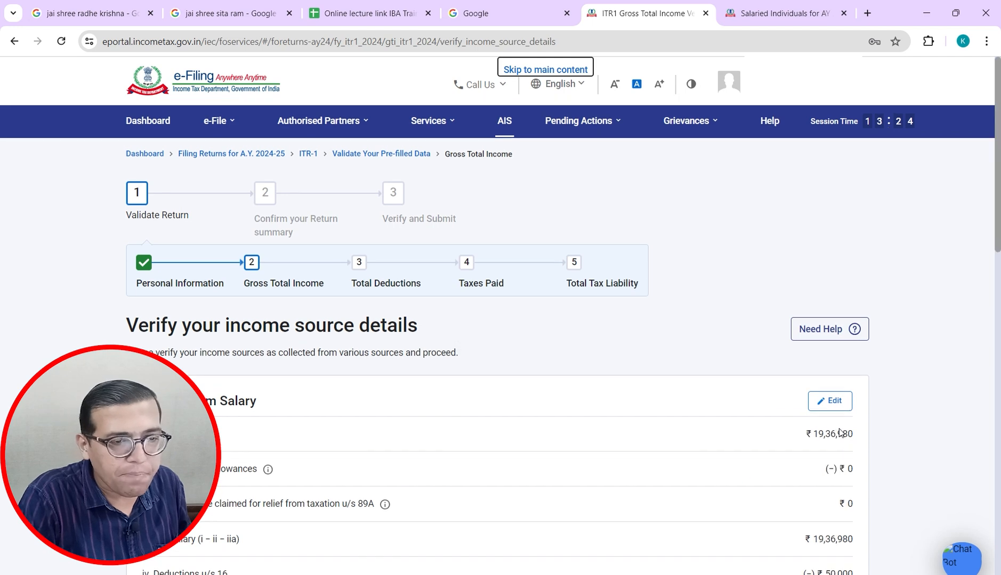
# Step: Check the ₹112 savings interest under Income from other sources, then compare with Excel
pyautogui.moveTo(993, 217); pyautogui.dragTo(978, 445)
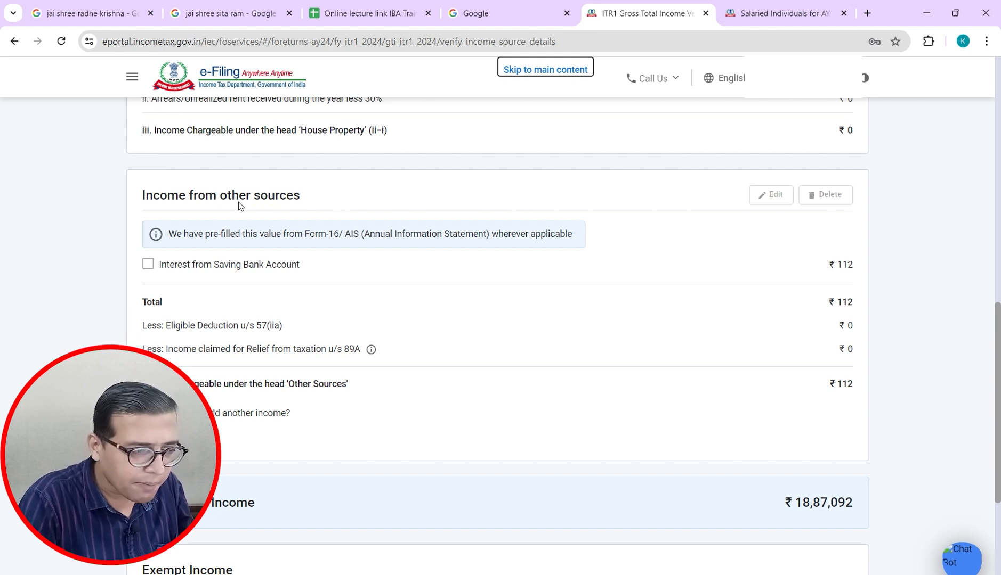
pyautogui.hotkey('alt', 'Tab')
pyautogui.press('Down')
pyautogui.press('Down')
pyautogui.press('Down')
pyautogui.press('Down')
pyautogui.press('Down')
pyautogui.press('Down')
pyautogui.press('Down')
pyautogui.press('Down')
pyautogui.press('Down')
pyautogui.press('Down')
pyautogui.press('Down')
pyautogui.press('Down')
pyautogui.press('Down')
pyautogui.press('Down')
pyautogui.press('Down')
pyautogui.press('Down')
pyautogui.press('Down')
pyautogui.press('Down')
pyautogui.press('Down')
pyautogui.press('Down')
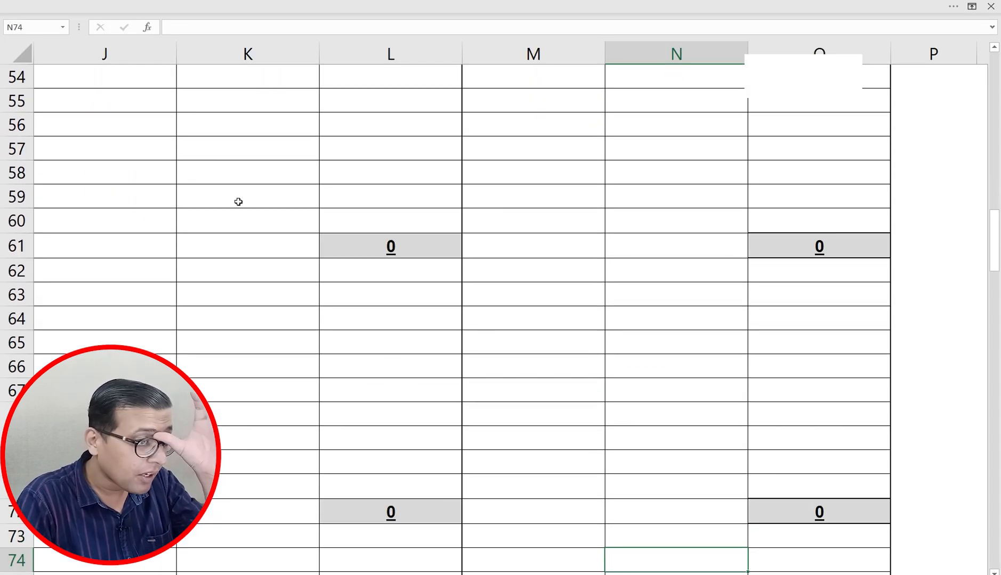
# Step: Check the 7,000 deposit interest and 10,250 savings interest, totalling 17,250 in N75
pyautogui.press('Left')
pyautogui.press('Left')
pyautogui.press('Left')
pyautogui.press('Left')
pyautogui.press('Left')
pyautogui.press('Left')
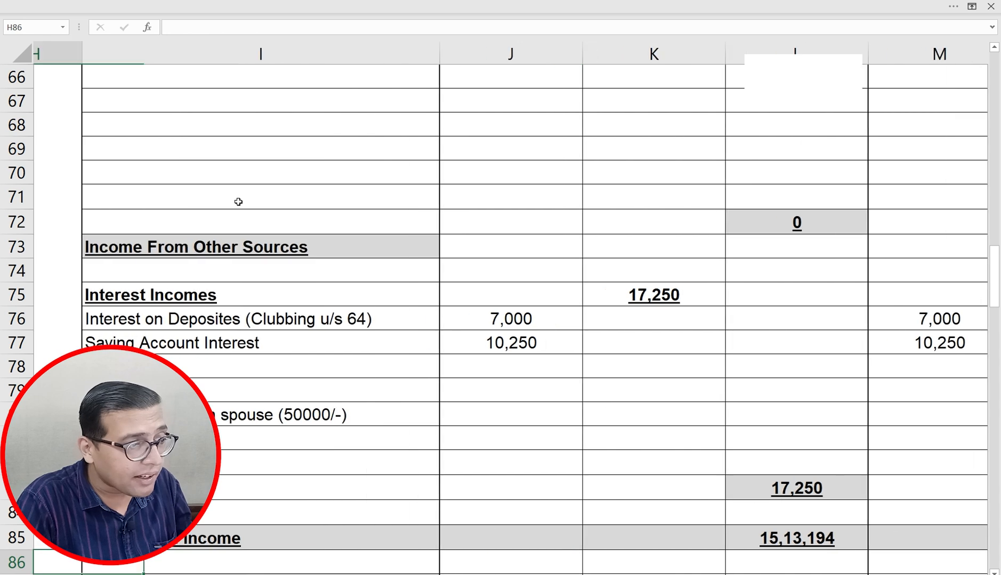
pyautogui.press('Right')
pyautogui.press('Up')
pyautogui.press('Up')
pyautogui.press('Up')
pyautogui.press('Up')
pyautogui.press('Up')
pyautogui.press('Up')
pyautogui.press('Right')
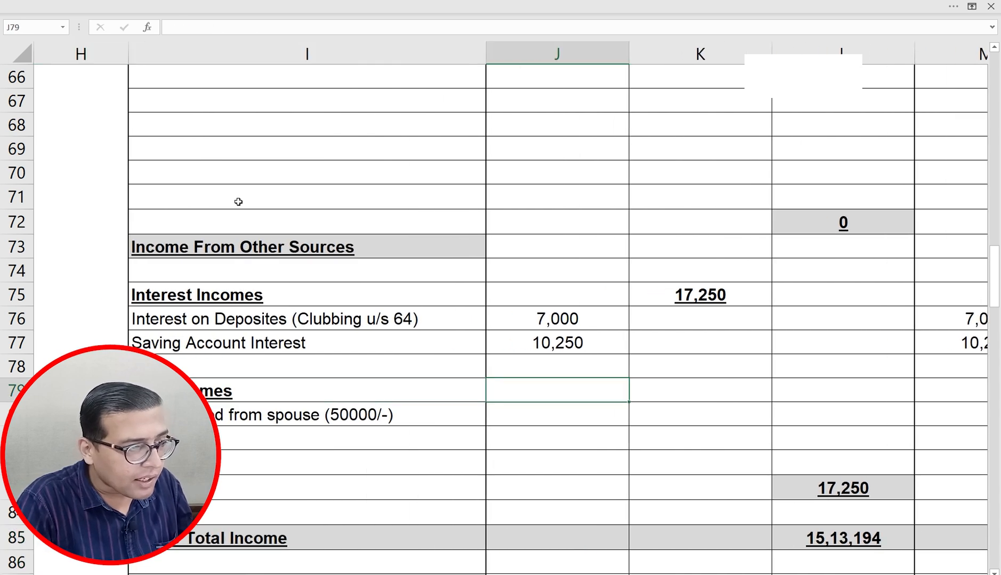
pyautogui.press('Up')
pyautogui.press('Up')
pyautogui.press('Up')
pyautogui.press('Left')
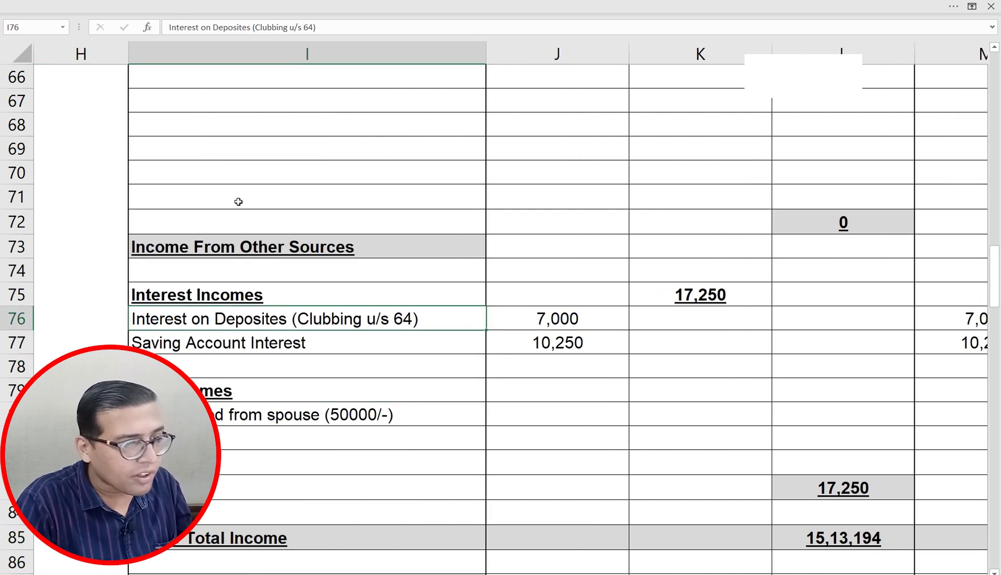
pyautogui.press('Down')
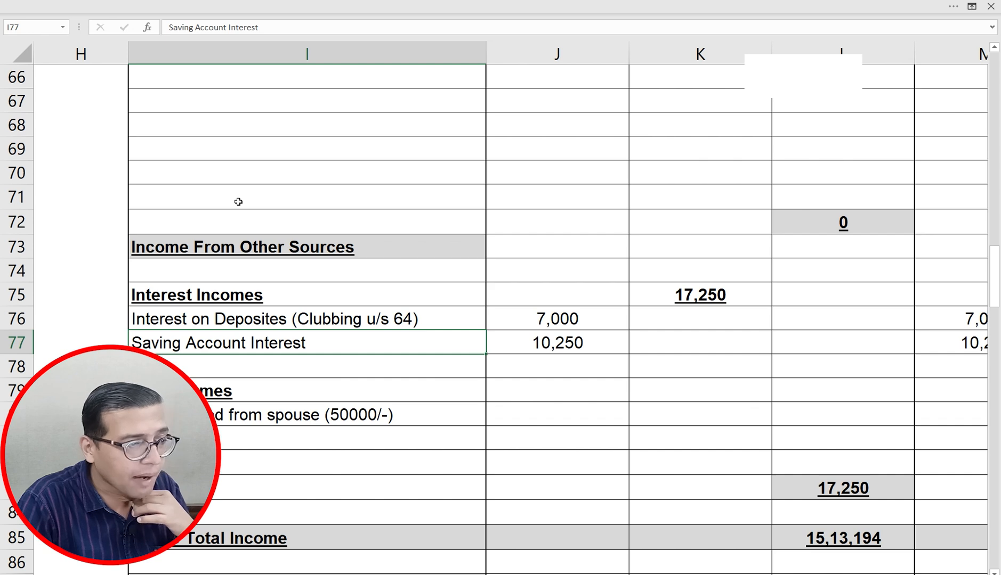
pyautogui.press('Up')
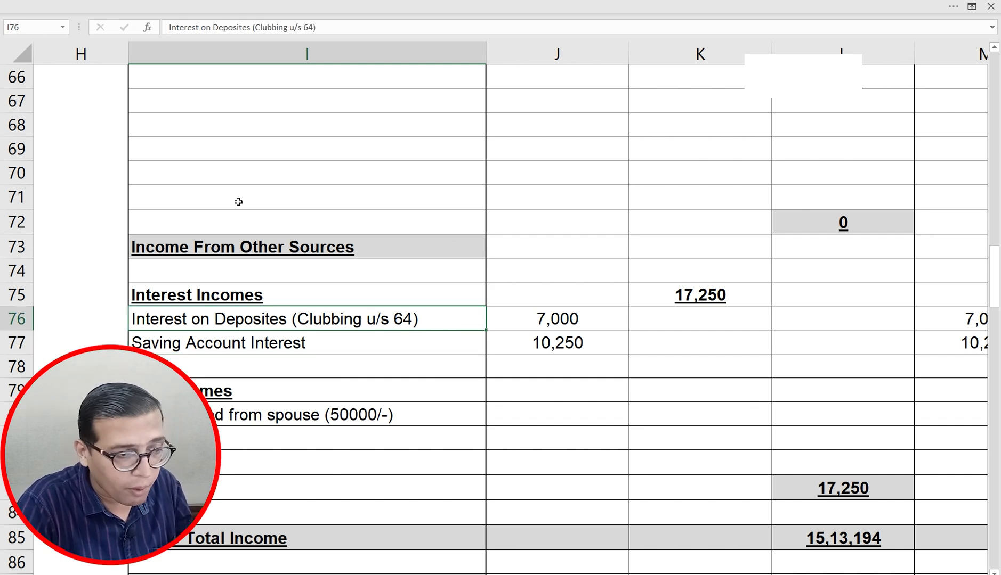
pyautogui.press('Right')
pyautogui.press('Right')
pyautogui.press('Right')
pyautogui.press('Right')
pyautogui.press('Right')
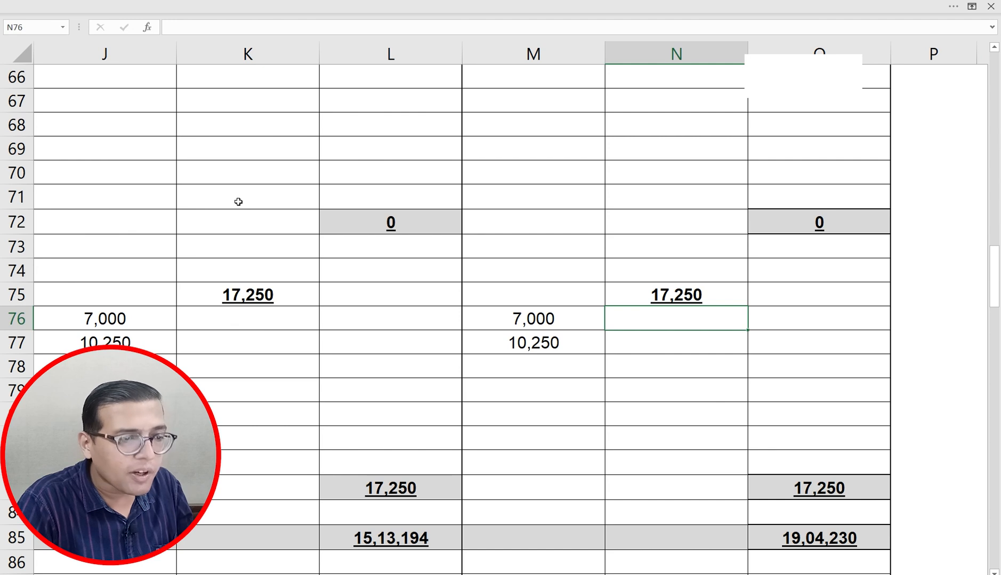
pyautogui.press('Up')
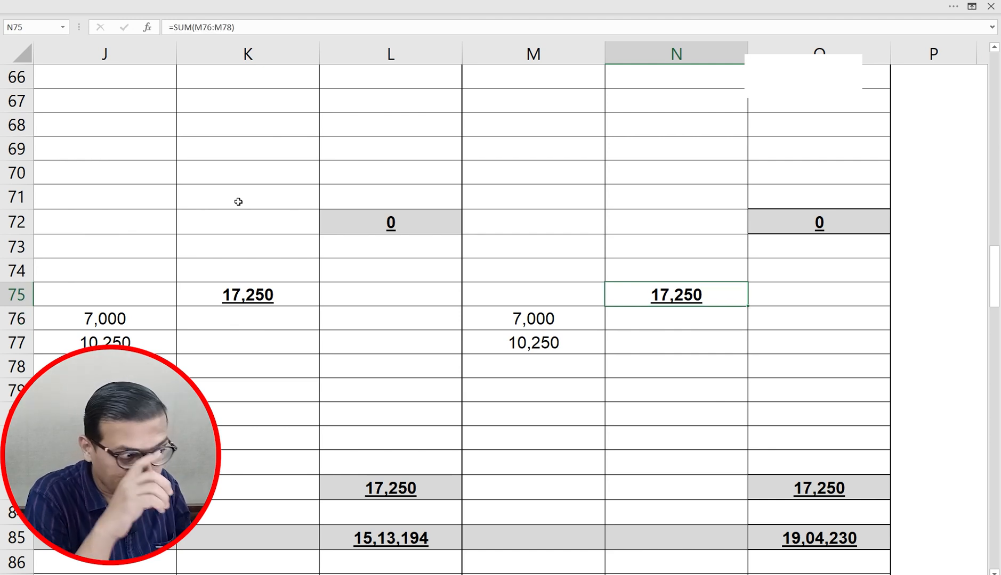
pyautogui.hotkey('alt', 'Tab')
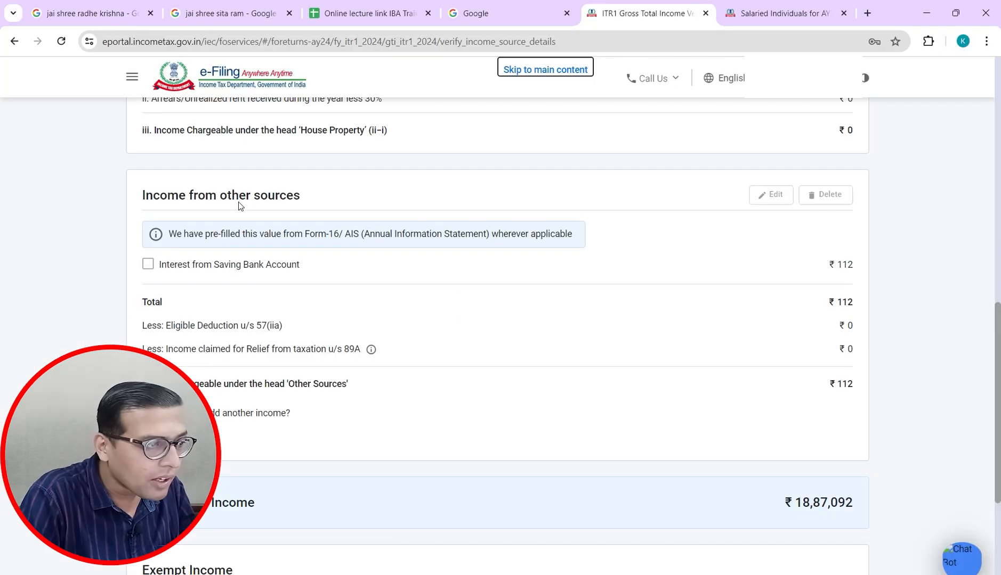
# Step: Select the savings bank interest entry, open it for editing and highlight the 112 amount
pyautogui.click(151, 265)
pyautogui.click(150, 265)
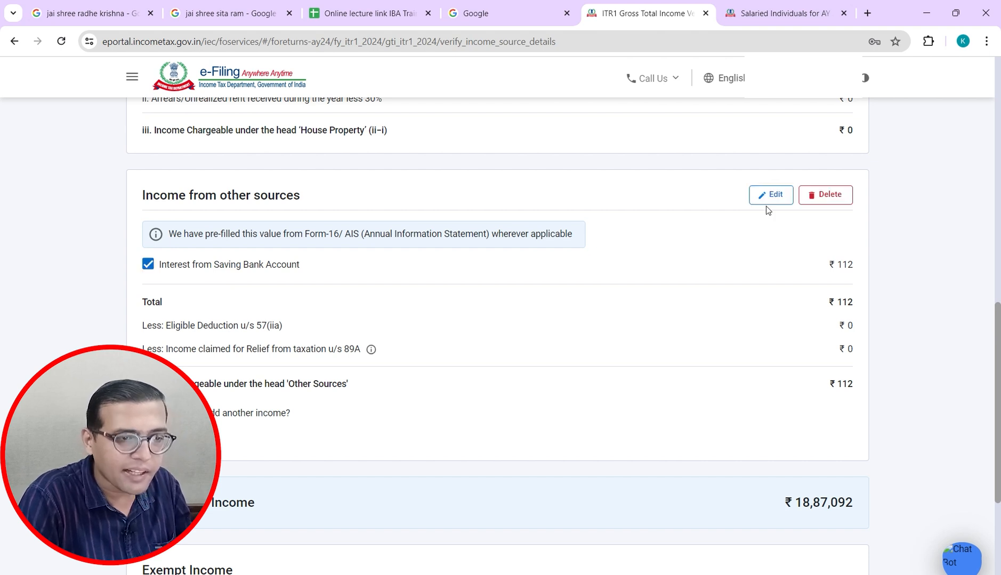
pyautogui.click(773, 202)
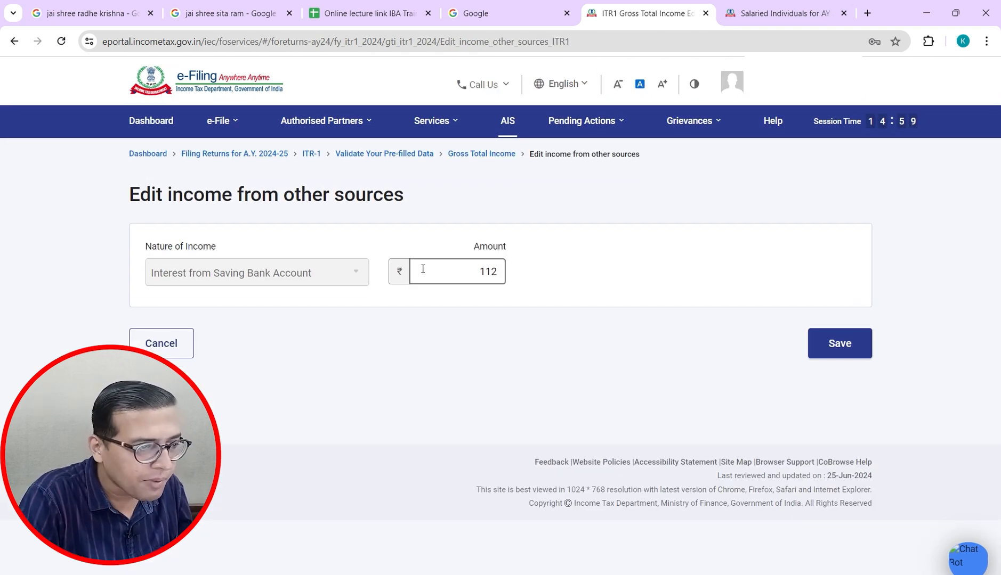
pyautogui.moveTo(422, 269); pyautogui.dragTo(542, 280)
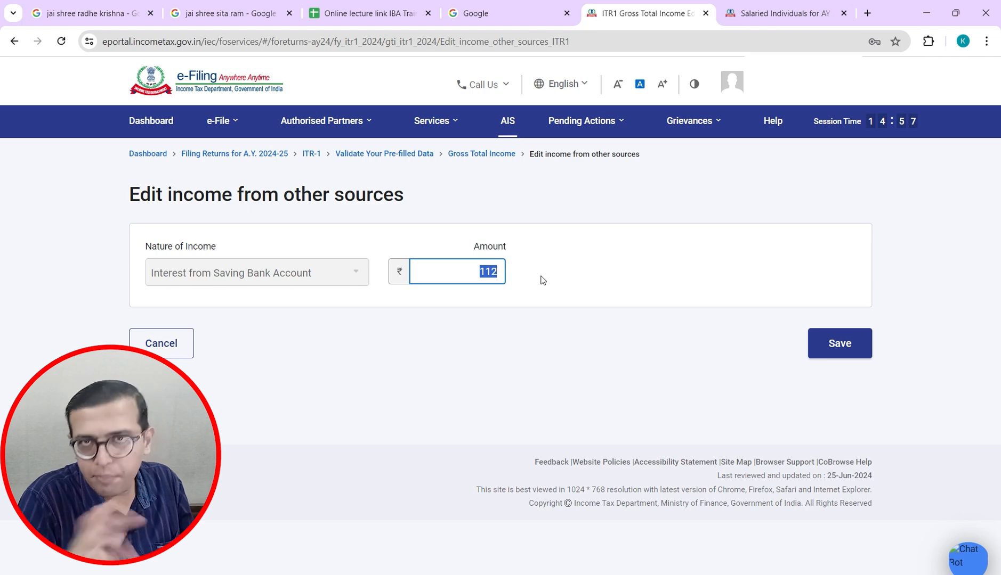
# Step: Replace the amount with 10,250, correcting a mistaken 7000 after checking the case-study sheet
pyautogui.hotkey('alt', 'Tab')
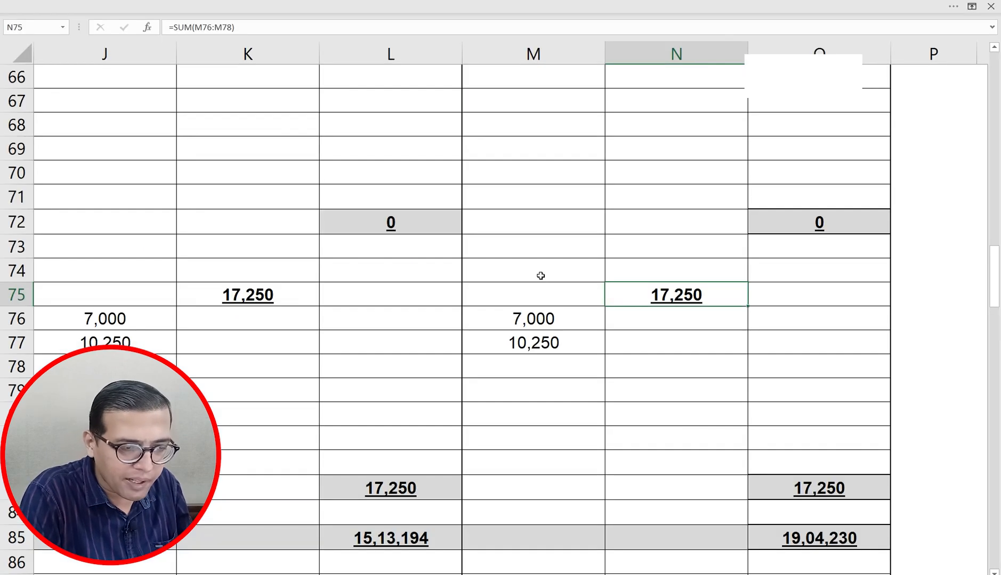
pyautogui.hotkey('alt', 'Tab')
pyautogui.write('7000')
pyautogui.hotkey('alt', 'Tab')
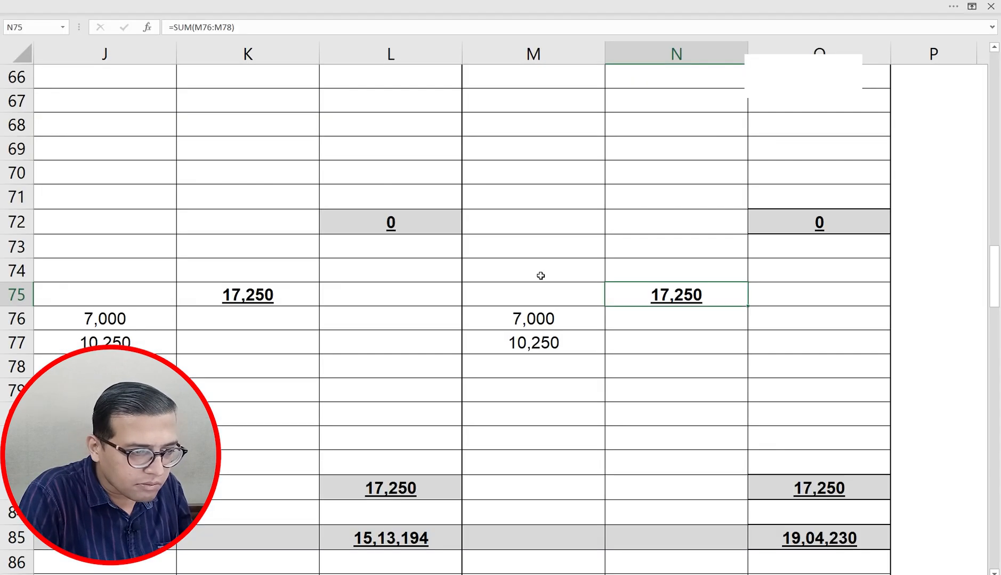
pyautogui.hotkey('alt', 'Tab')
pyautogui.press('BackSpace')
pyautogui.press('BackSpace')
pyautogui.press('BackSpace')
pyautogui.press('BackSpace')
pyautogui.write('10')
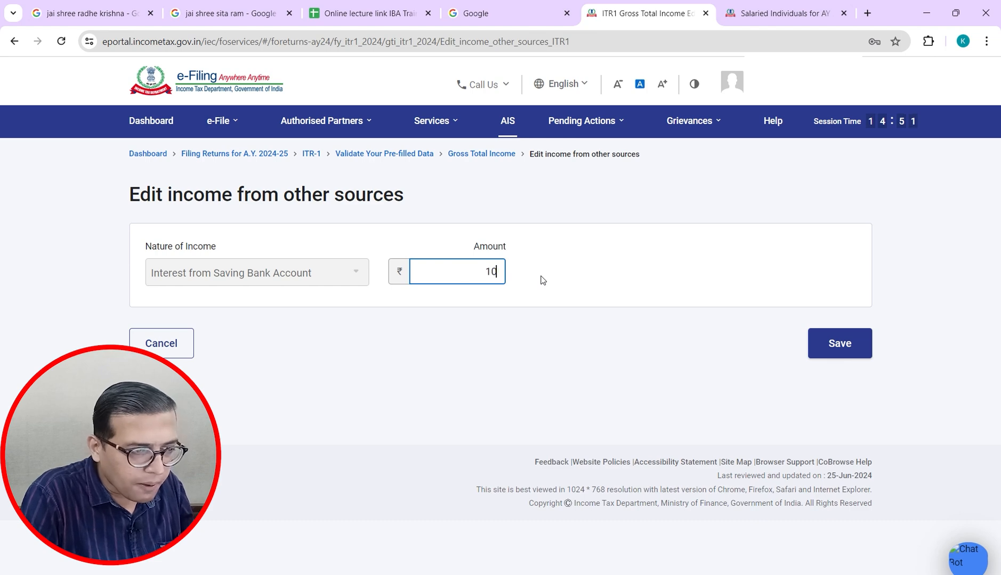
pyautogui.hotkey('alt', 'Tab')
pyautogui.hotkey('alt', 'Tab')
pyautogui.write('250')
pyautogui.press('Tab')
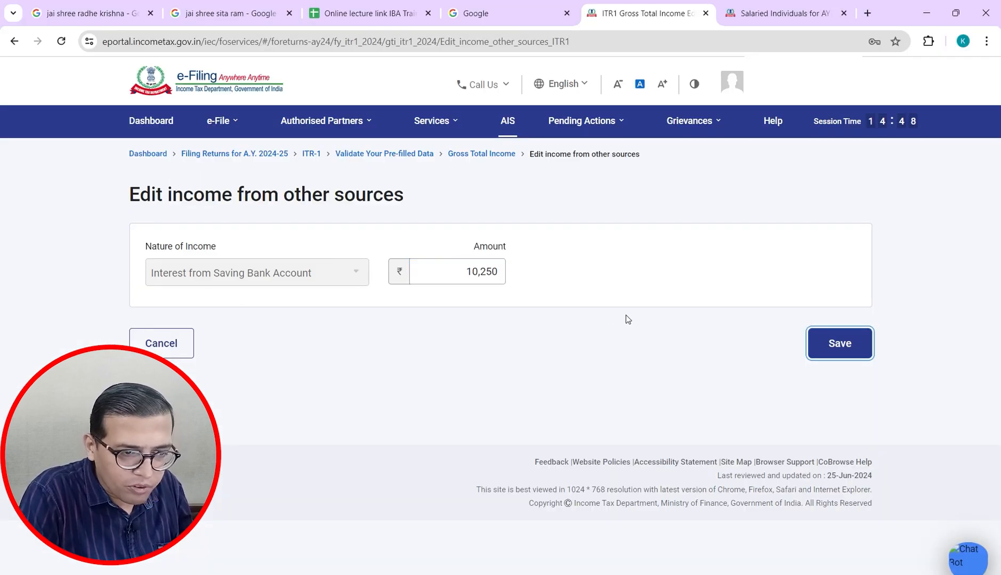
# Step: Save the 10,250 savings interest and start adding another other-source income
pyautogui.click(835, 346)
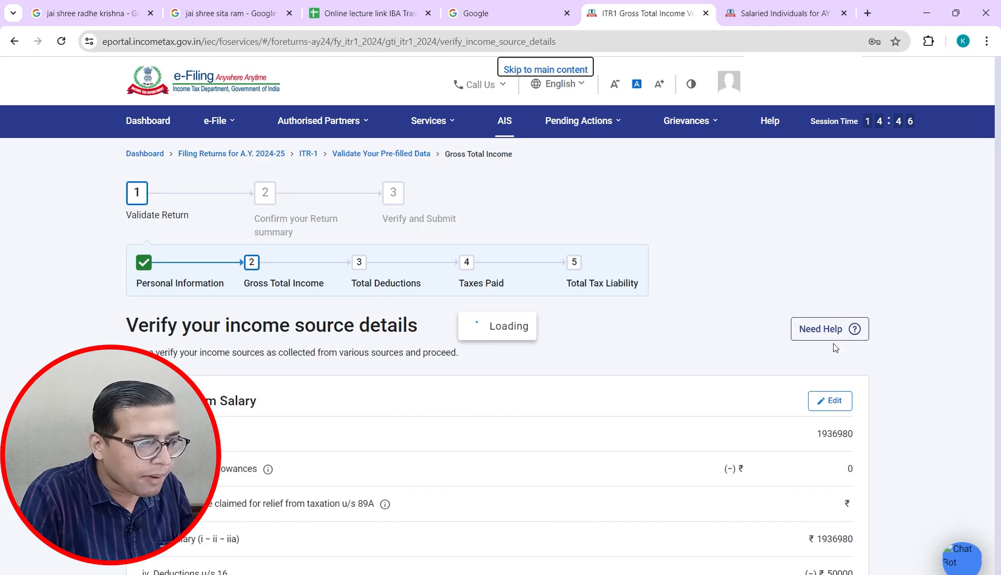
pyautogui.moveTo(998, 218); pyautogui.dragTo(992, 482)
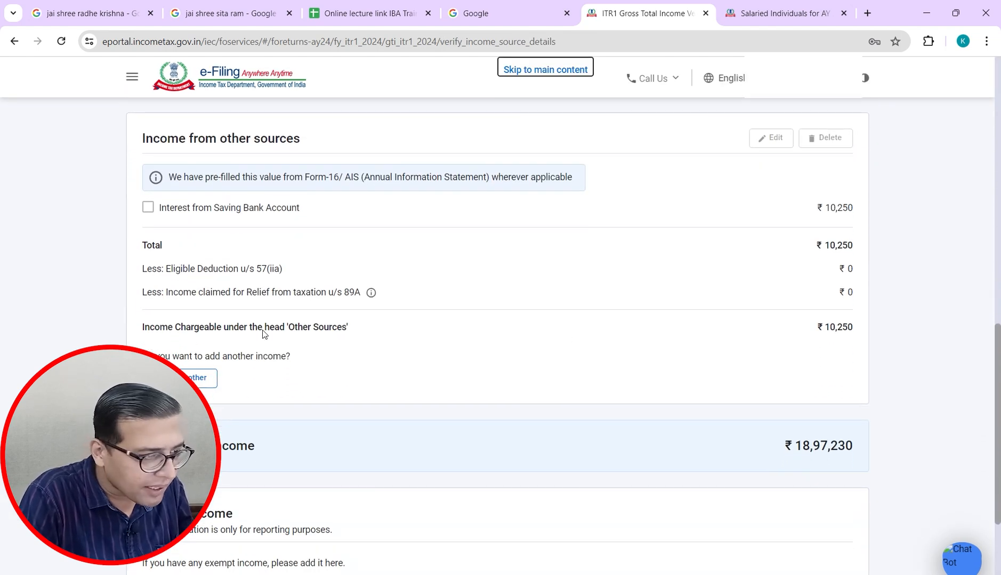
pyautogui.click(195, 378)
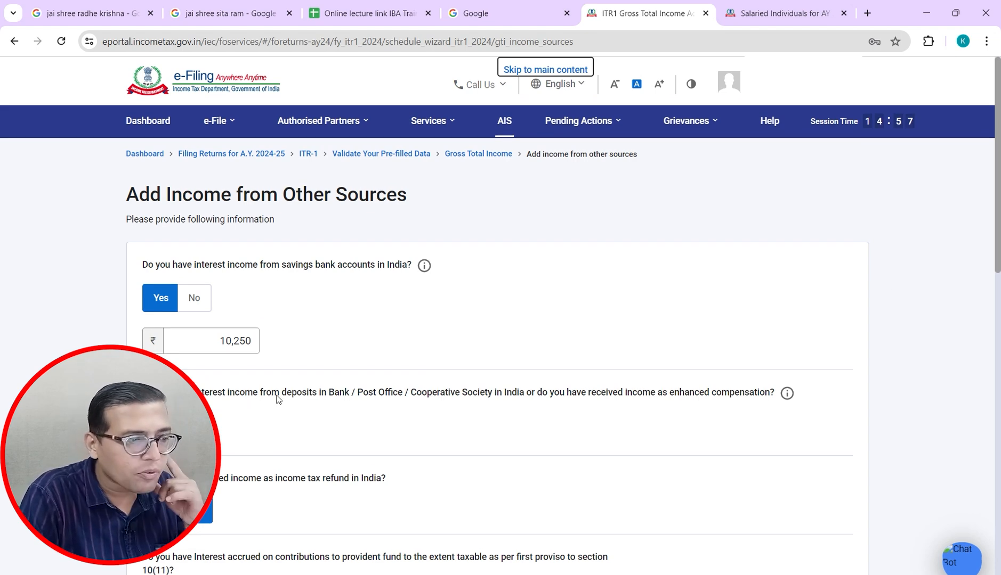
# Step: Declare ₹7,000 of deposit interest and submit the other-sources answers
pyautogui.click(160, 425)
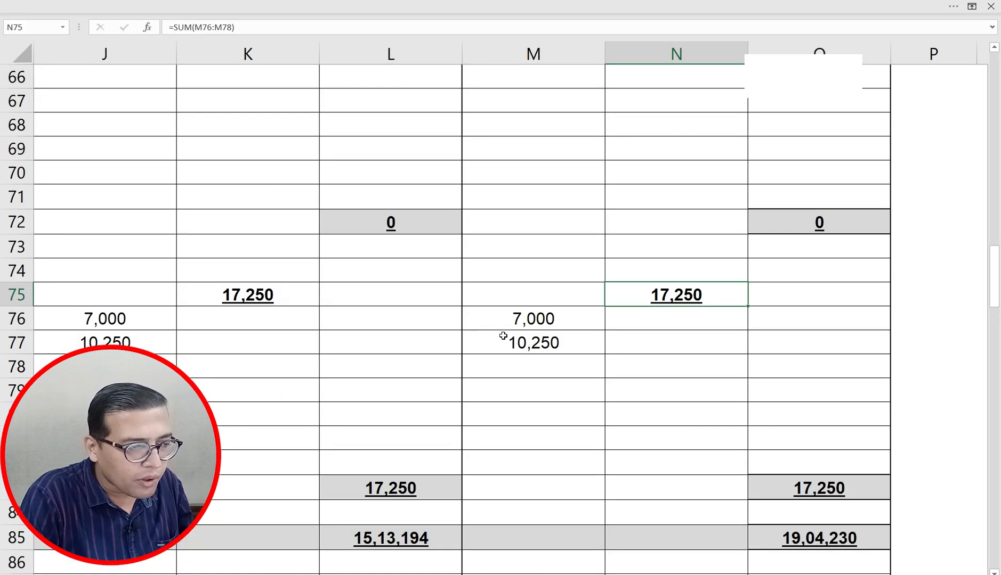
pyautogui.click(538, 317)
pyautogui.hotkey('alt', 'Tab')
pyautogui.write('7000')
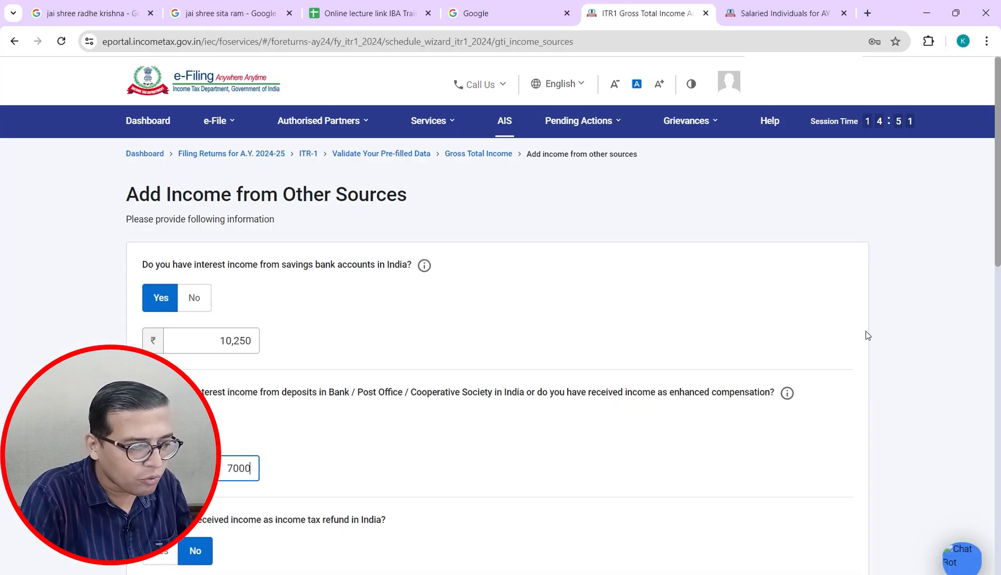
pyautogui.press('Tab')
pyautogui.moveTo(996, 216); pyautogui.dragTo(999, 534)
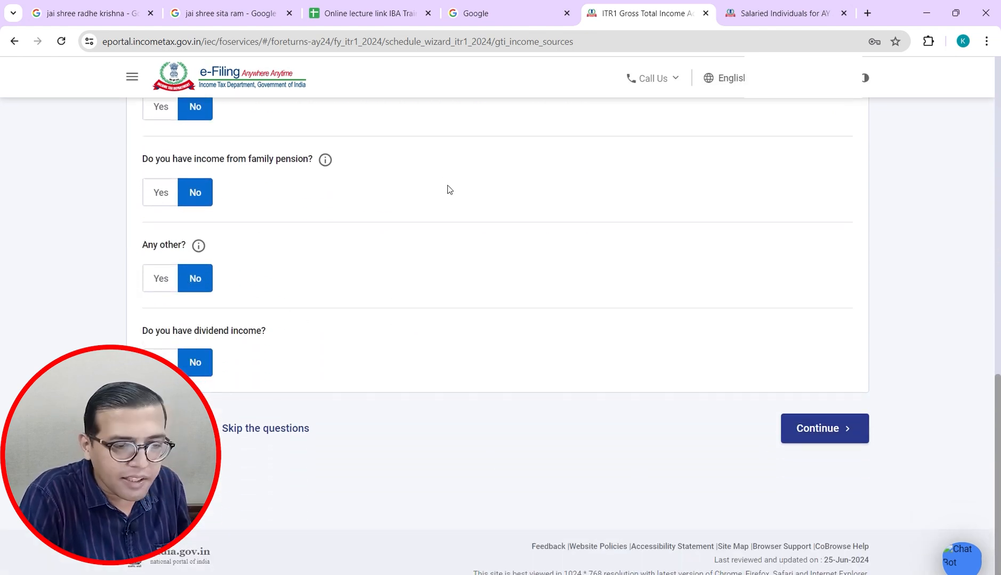
pyautogui.moveTo(998, 412); pyautogui.dragTo(998, 166)
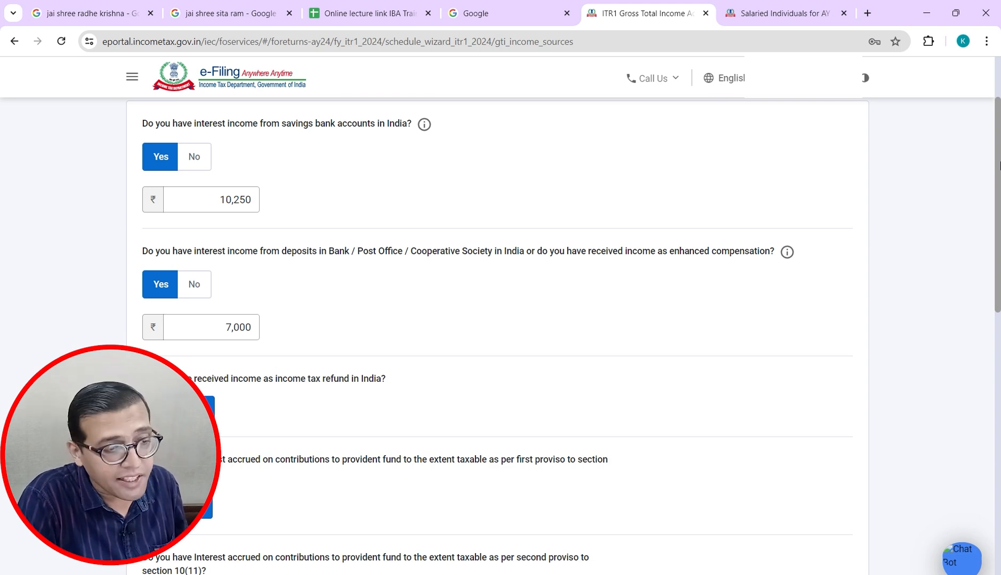
pyautogui.moveTo(999, 166); pyautogui.dragTo(1000, 447)
pyautogui.click(823, 447)
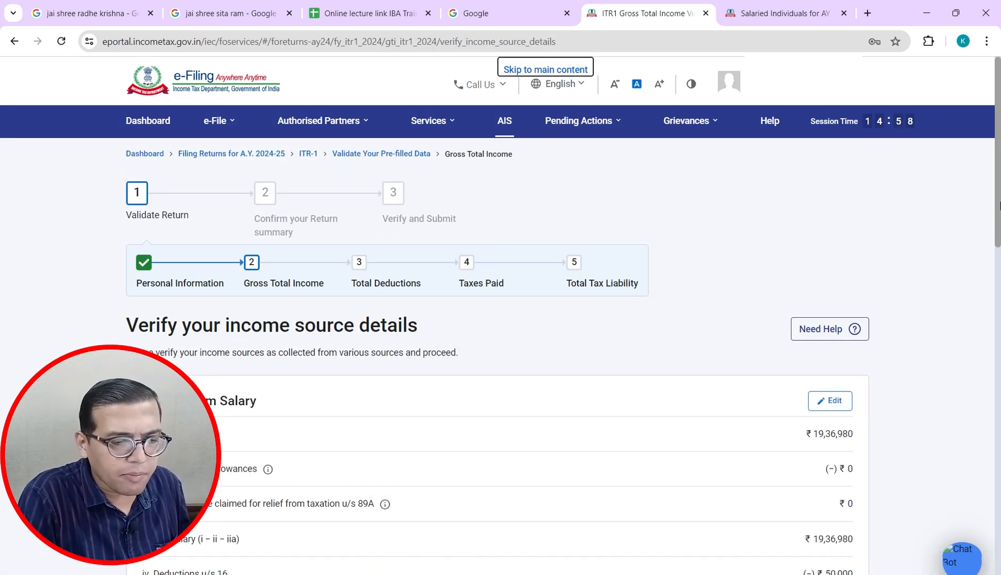
pyautogui.moveTo(998, 206); pyautogui.dragTo(986, 549)
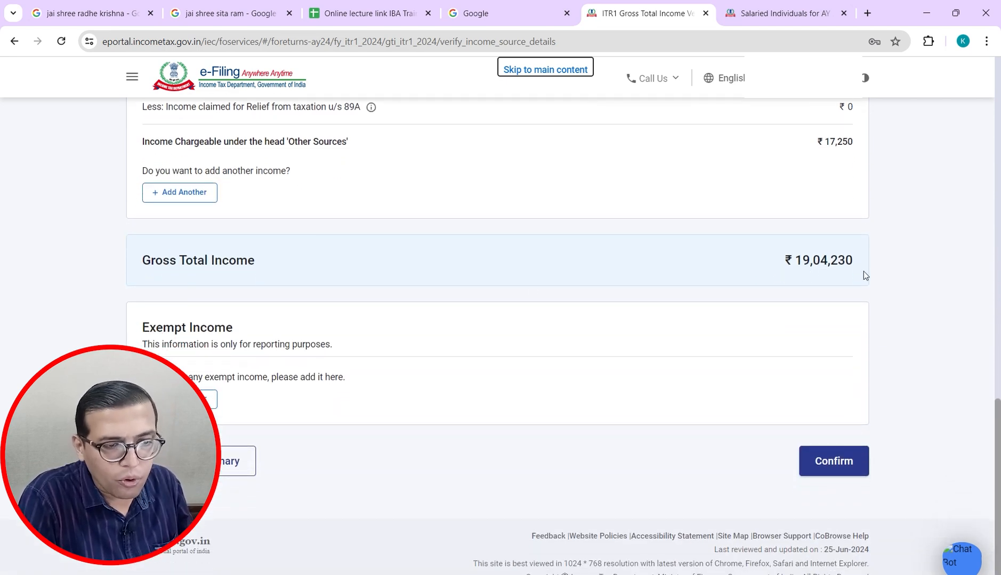
pyautogui.hotkey('alt', 'Tab')
pyautogui.press('Down')
pyautogui.press('Down')
pyautogui.press('Down')
pyautogui.press('Down')
pyautogui.press('Down')
pyautogui.press('Down')
pyautogui.press('Down')
pyautogui.press('Down')
pyautogui.press('Down')
pyautogui.press('Down')
pyautogui.press('Down')
pyautogui.press('Down')
pyautogui.press('Down')
pyautogui.press('Down')
pyautogui.press('Down')
pyautogui.press('Down')
pyautogui.press('Down')
pyautogui.press('Down')
pyautogui.press('Down')
pyautogui.press('Down')
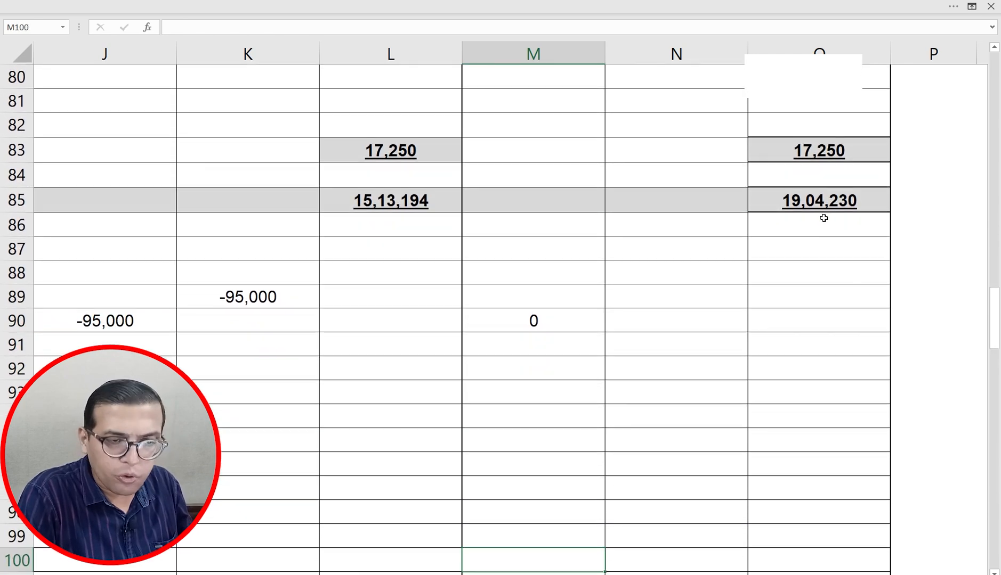
pyautogui.press('Down')
pyautogui.press('Down')
pyautogui.press('Down')
pyautogui.press('Down')
pyautogui.press('Down')
pyautogui.press('Down')
pyautogui.press('Down')
pyautogui.press('Down')
pyautogui.press('Down')
pyautogui.press('Down')
pyautogui.press('Down')
pyautogui.press('Down')
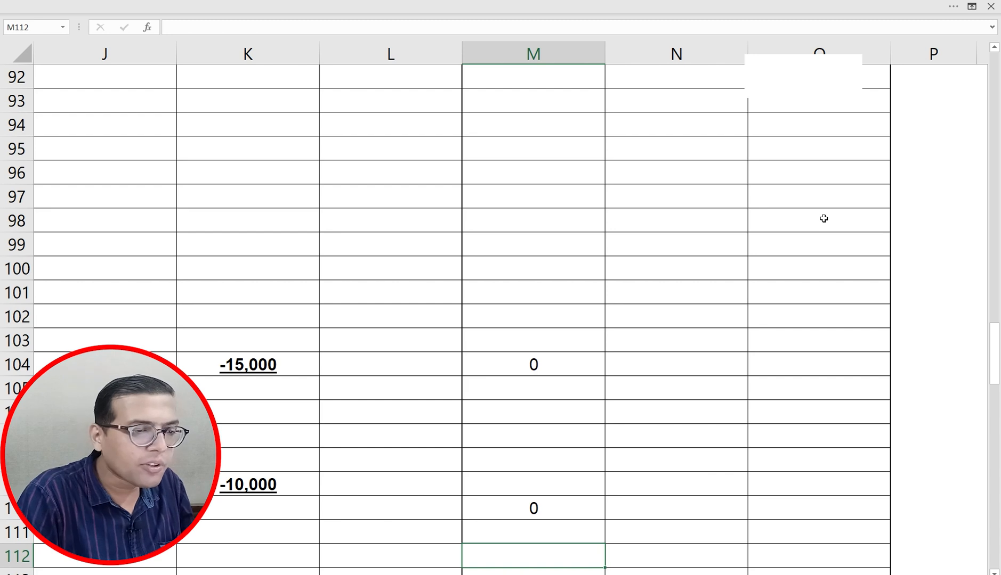
pyautogui.hotkey('alt', 'Tab')
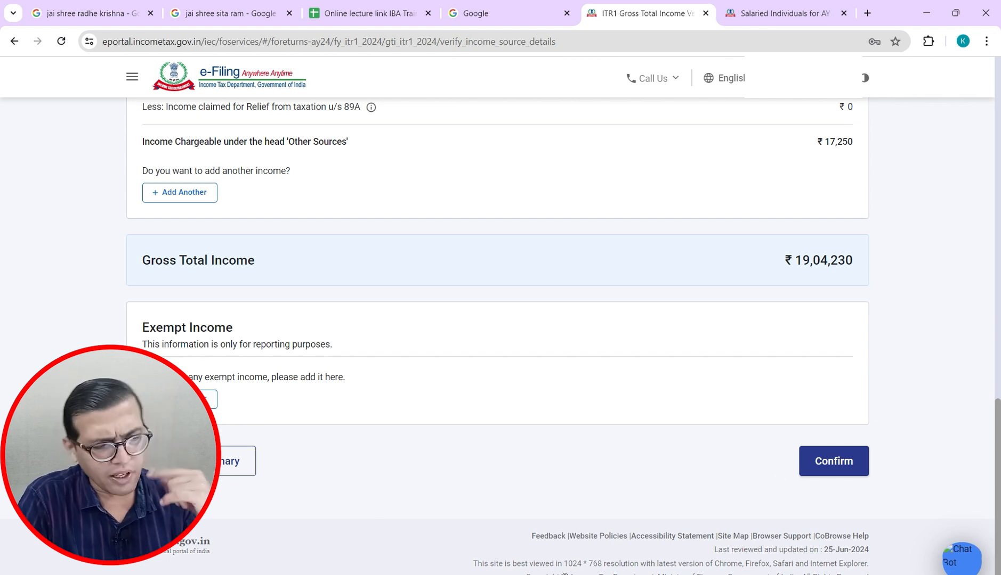
# Step: View the exempt income types without adding any, then confirm gross total income of ₹19,04,230
pyautogui.click(186, 399)
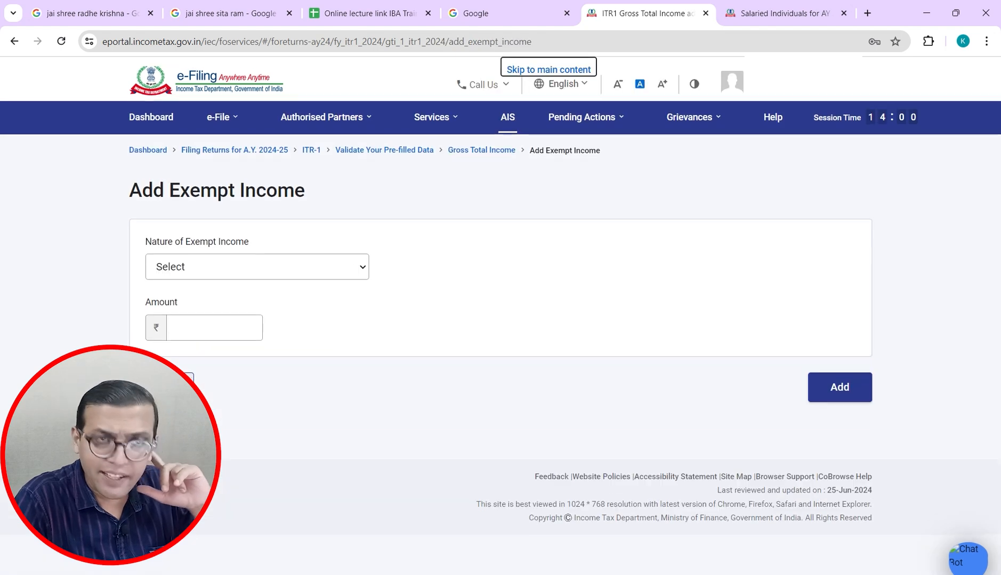
pyautogui.click(318, 273)
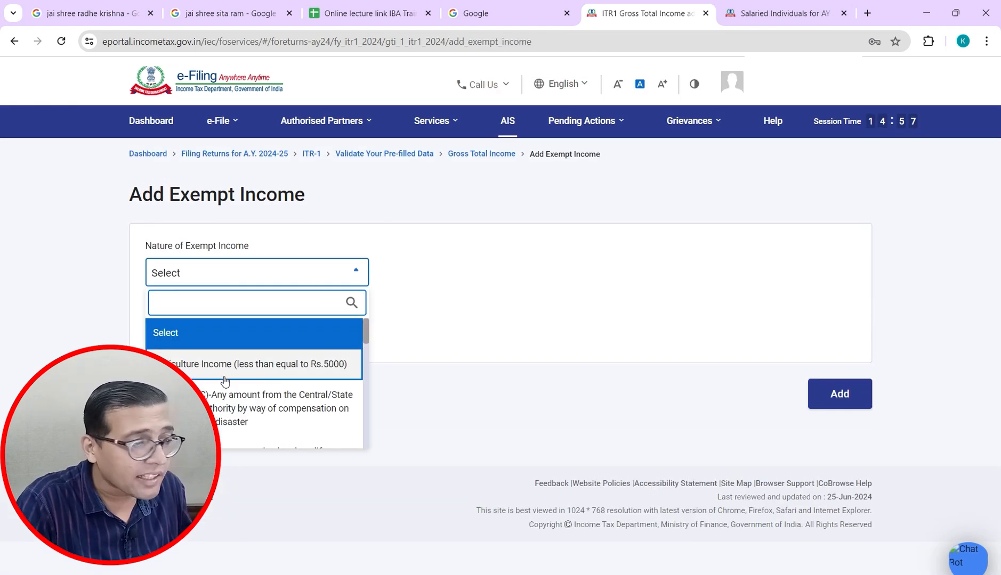
pyautogui.moveTo(362, 325); pyautogui.dragTo(366, 377)
pyautogui.click(469, 324)
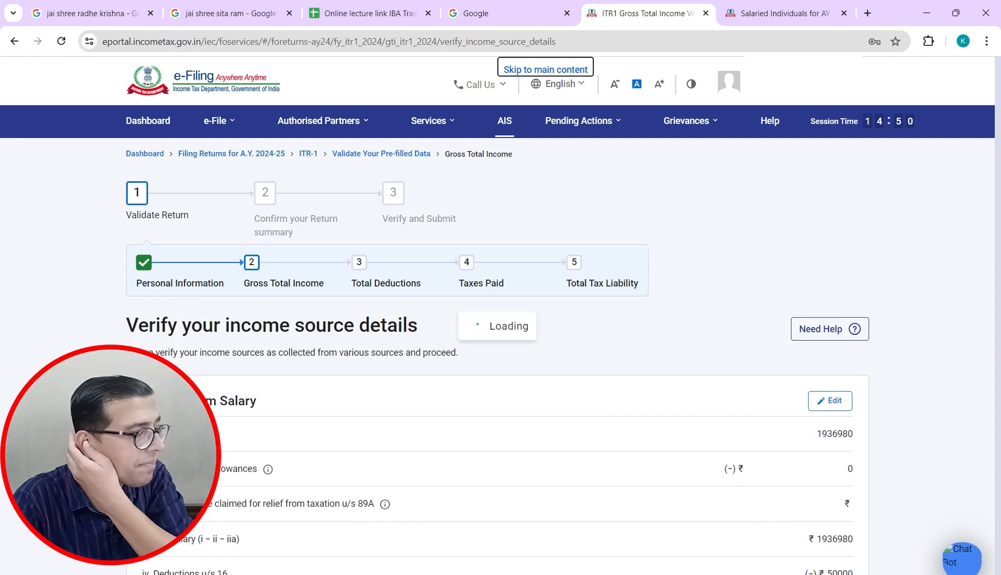
pyautogui.moveTo(999, 192); pyautogui.dragTo(990, 573)
pyautogui.click(840, 464)
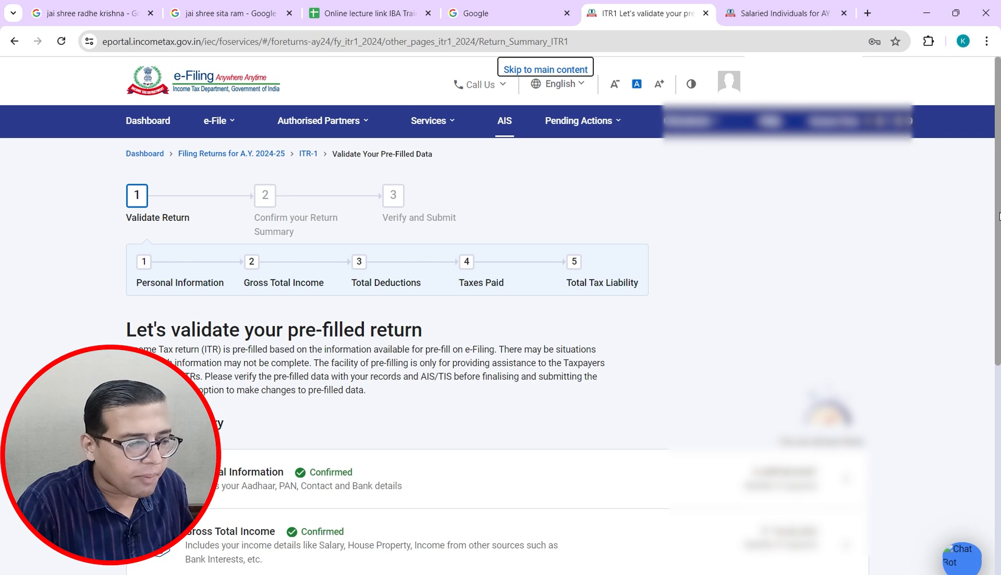
# Step: Open the Total Deductions row on the Return Summary, reaching the 80CCD(2) eligibility question
pyautogui.scroll(-7, 999, 216)
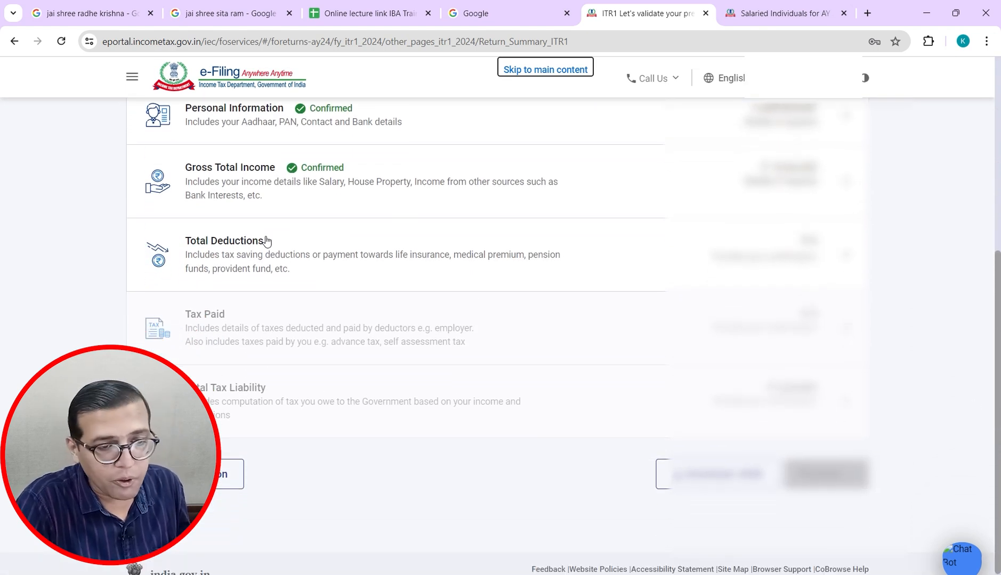
pyautogui.scroll(1, 999, 316)
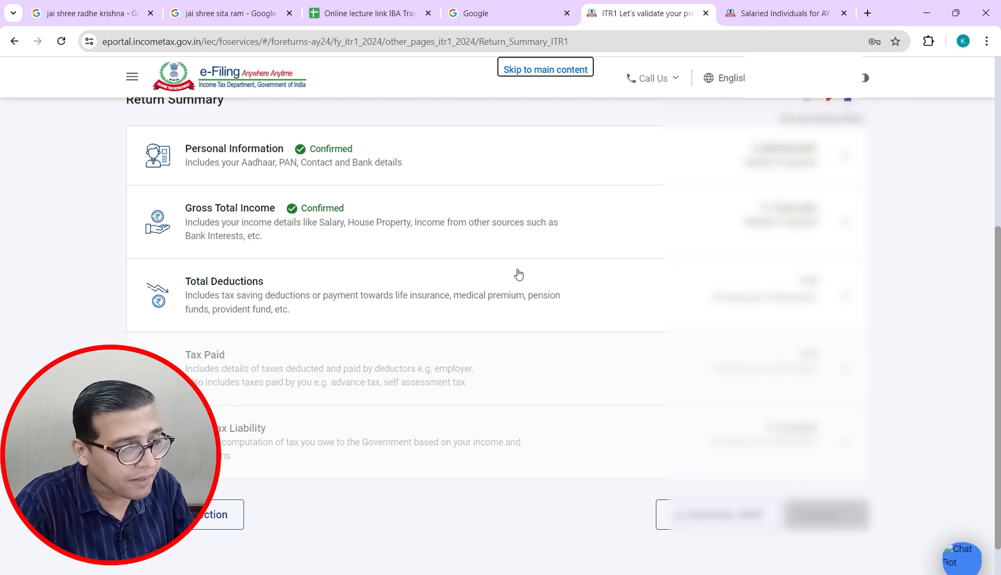
pyautogui.click(251, 294)
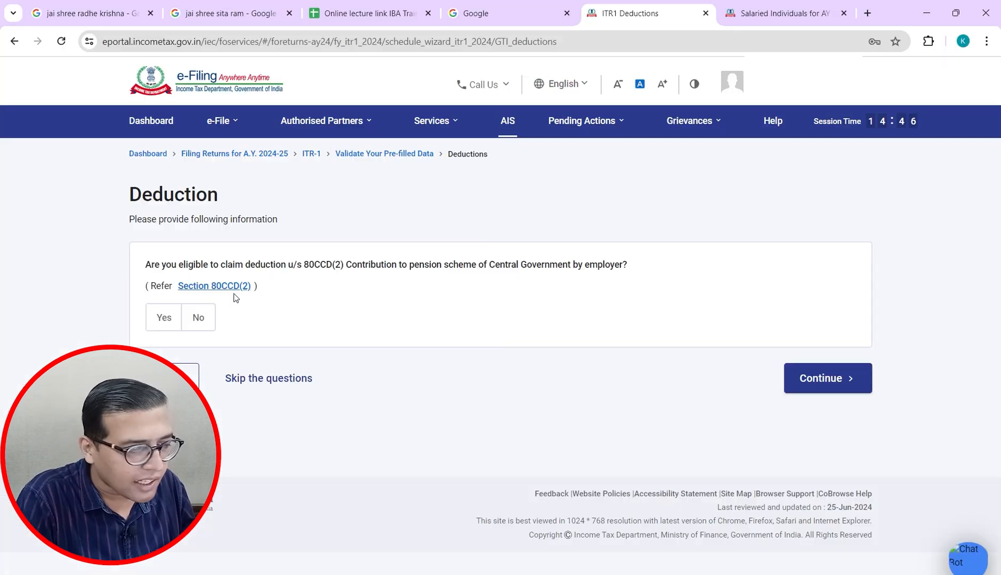
# Step: Skip the deduction questions, confirm Total Deductions at ₹0, and go to Taxes Paid
pyautogui.click(835, 379)
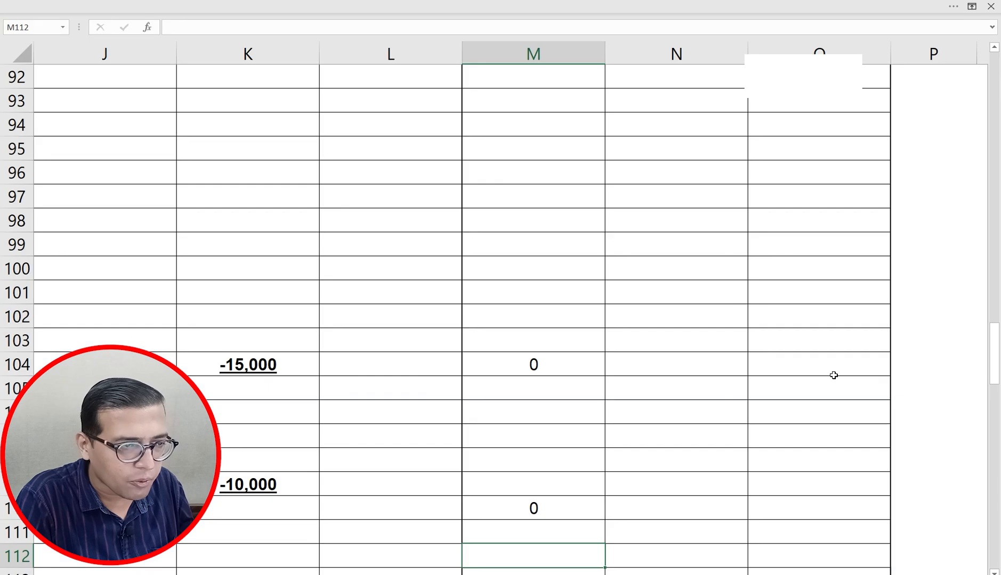
pyautogui.scroll(-7, 832, 374)
pyautogui.scroll(-1, 833, 375)
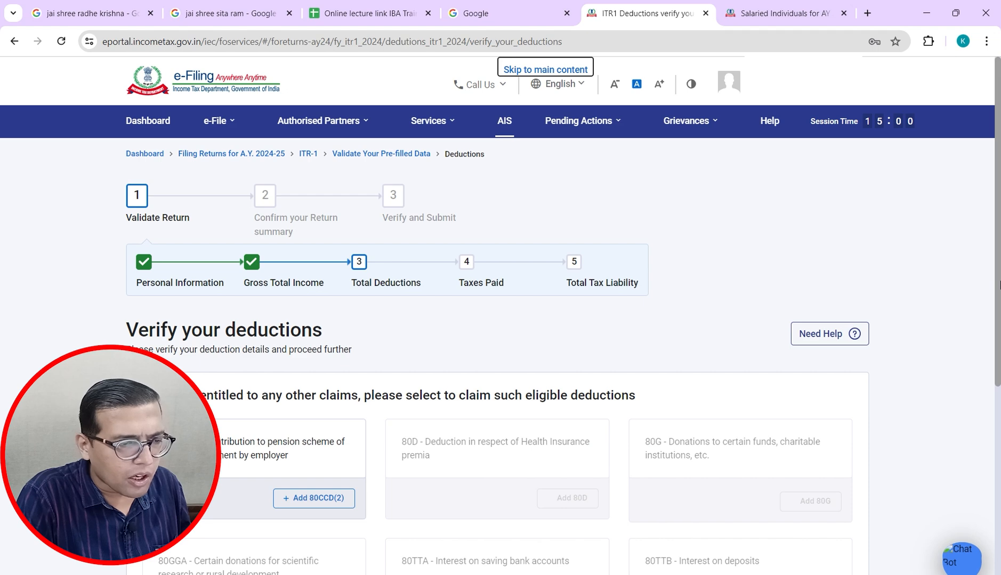
pyautogui.moveTo(997, 285); pyautogui.dragTo(998, 554)
pyautogui.click(832, 463)
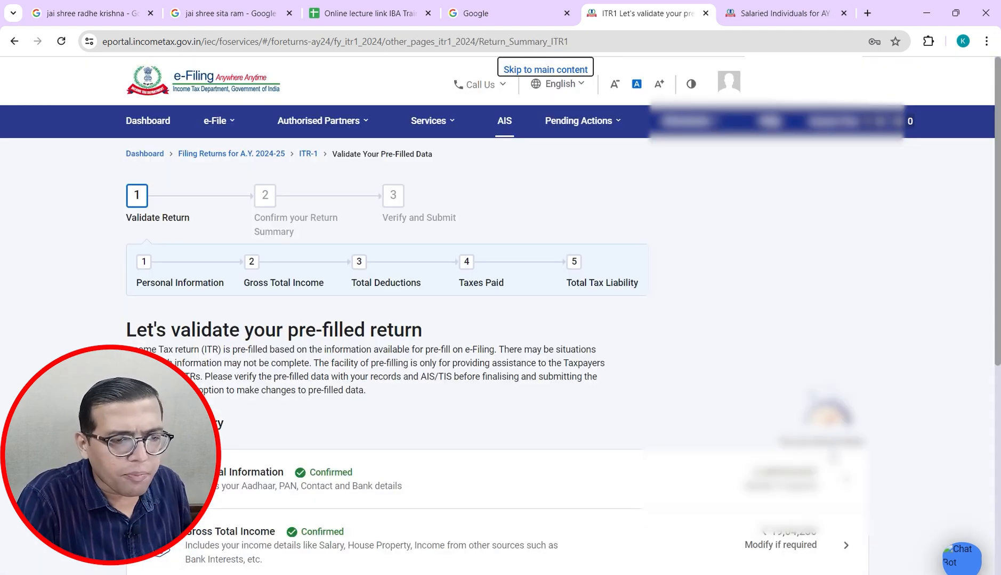
pyautogui.scroll(-7, 998, 261)
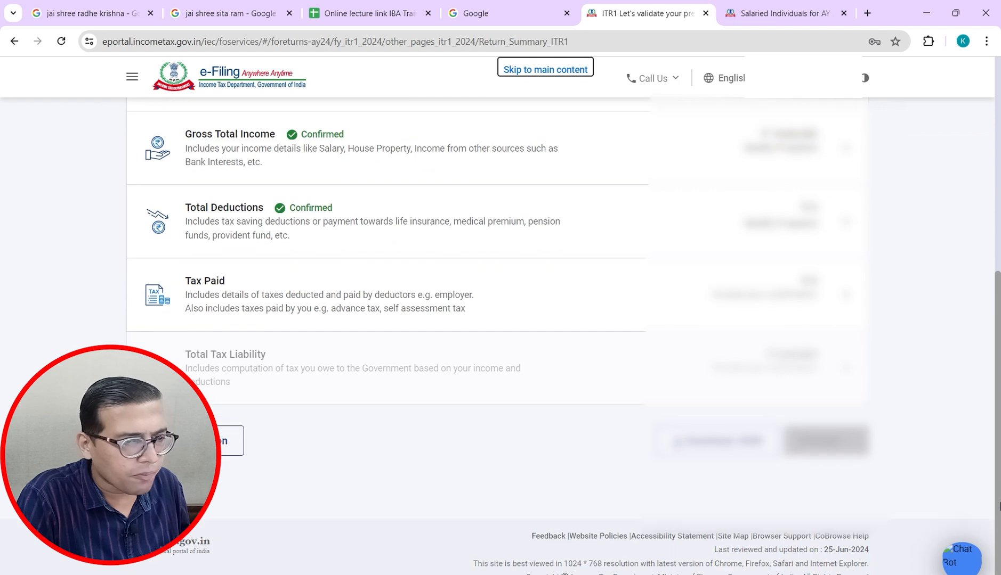
pyautogui.click(196, 289)
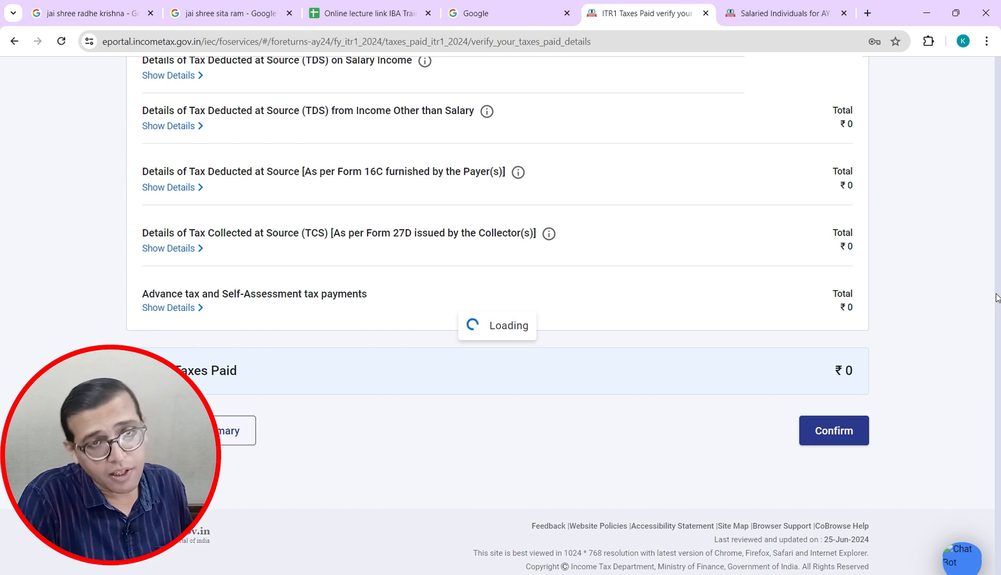
# Step: Review the tax computation rows and new regime column in the Excel case study
pyautogui.hotkey('alt', 'Tab')
pyautogui.press('Down')
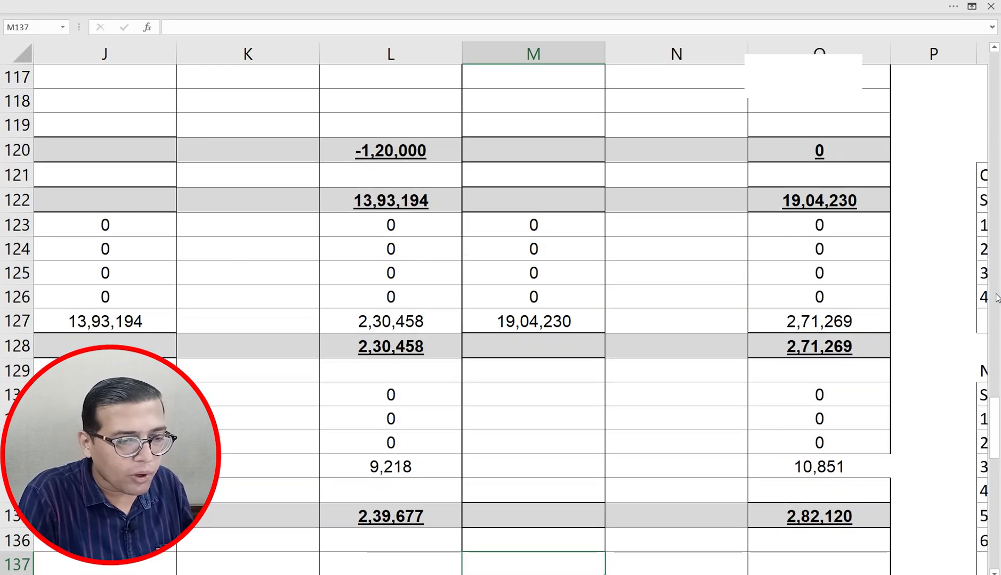
pyautogui.press('Down')
pyautogui.press('Down')
pyautogui.press('Down')
pyautogui.press('Down')
pyautogui.press('Down')
pyautogui.press('Down')
pyautogui.press('Left')
pyautogui.press('Down')
pyautogui.press('Down')
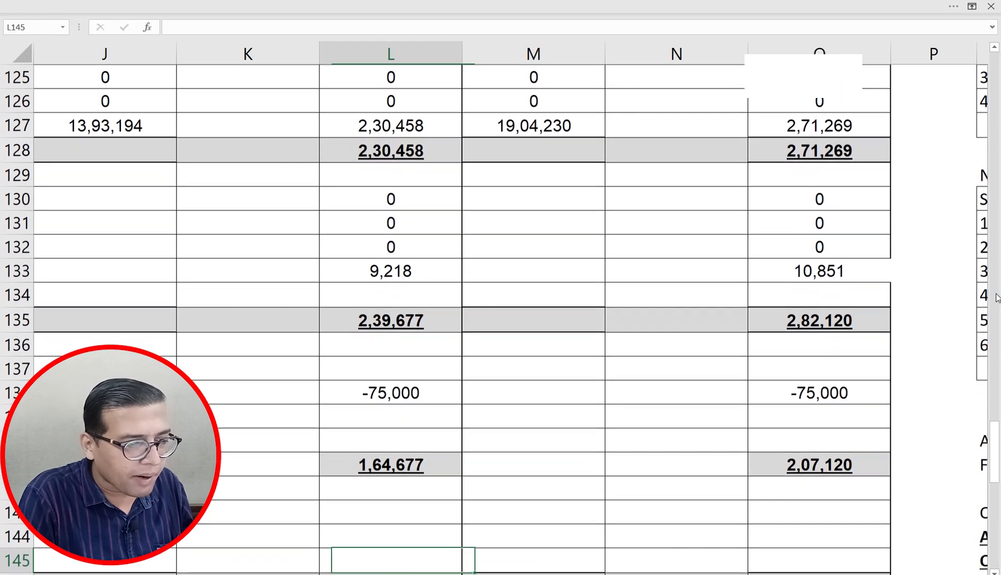
pyautogui.press('Left')
pyautogui.press('Left')
pyautogui.press('Left')
pyautogui.press('Left')
pyautogui.press('Left')
pyautogui.press('Right')
pyautogui.press('Right')
pyautogui.press('Right')
pyautogui.press('Right')
pyautogui.press('Right')
pyautogui.press('Right')
pyautogui.press('Right')
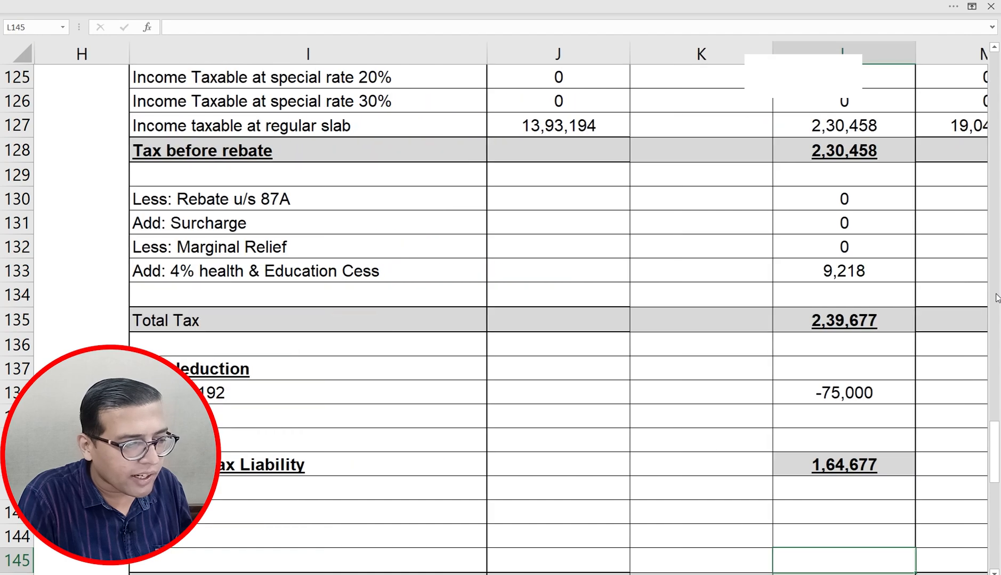
pyautogui.press('Right')
pyautogui.press('Right')
pyautogui.hotkey('alt', 'Tab')
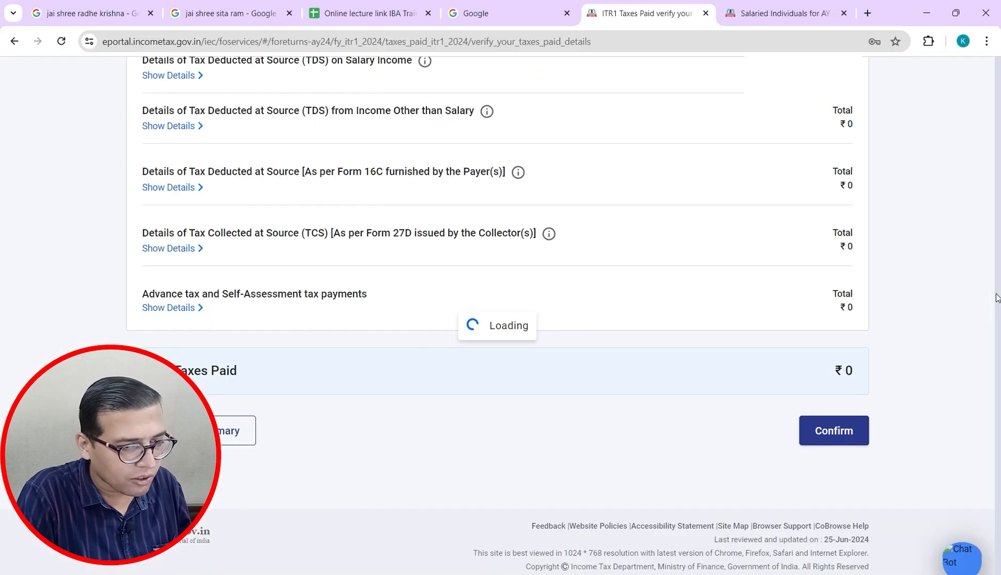
# Step: Copy the gross salary total 18,86,980 from cell O40
pyautogui.hotkey('alt', 'Tab')
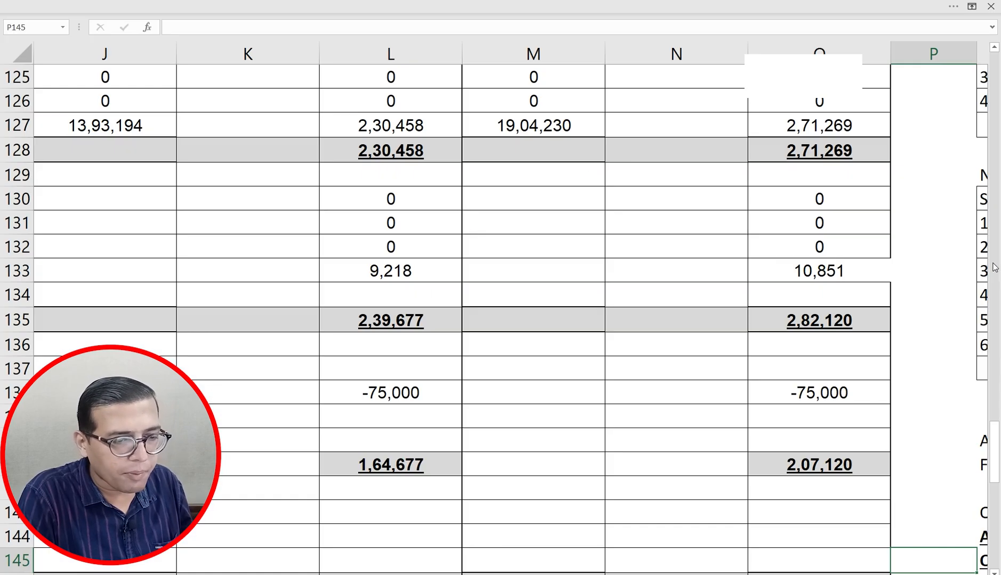
pyautogui.press('Right')
pyautogui.press('Left')
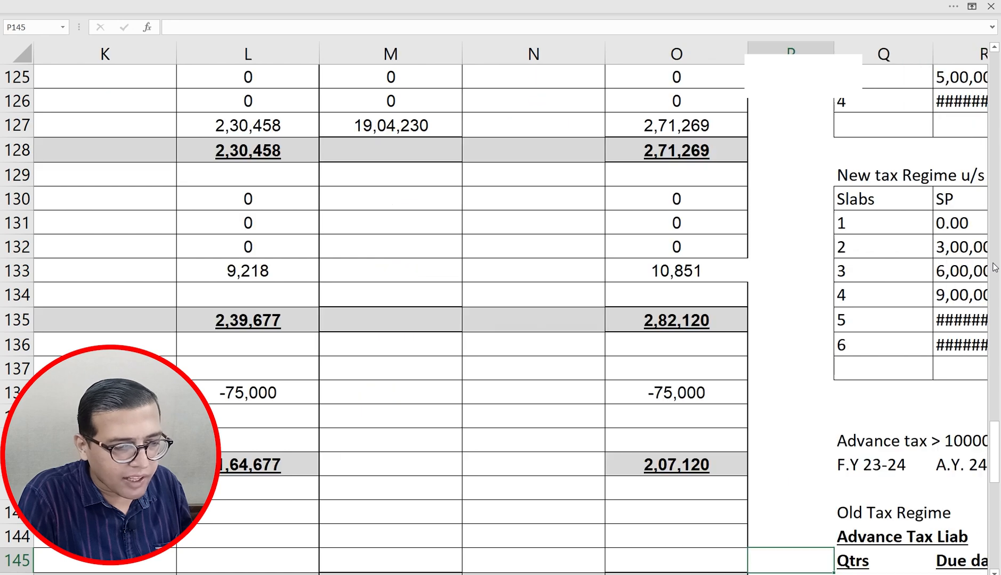
pyautogui.press('Up')
pyautogui.hotkey('ctrl', 'Up')
pyautogui.press('Down')
pyautogui.press('Down')
pyautogui.press('Down')
pyautogui.press('Down')
pyautogui.press('Down')
pyautogui.press('Down')
pyautogui.press('Down')
pyautogui.press('Down')
pyautogui.press('Down')
pyautogui.press('Down')
pyautogui.press('Down')
pyautogui.press('Down')
pyautogui.press('Down')
pyautogui.press('Down')
pyautogui.press('Down')
pyautogui.press('Down')
pyautogui.press('Down')
pyautogui.press('Down')
pyautogui.press('Down')
pyautogui.press('Down')
pyautogui.press('Down')
pyautogui.press('Down')
pyautogui.press('Down')
pyautogui.press('Down')
pyautogui.press('Down')
pyautogui.press('Down')
pyautogui.press('Down')
pyautogui.press('Down')
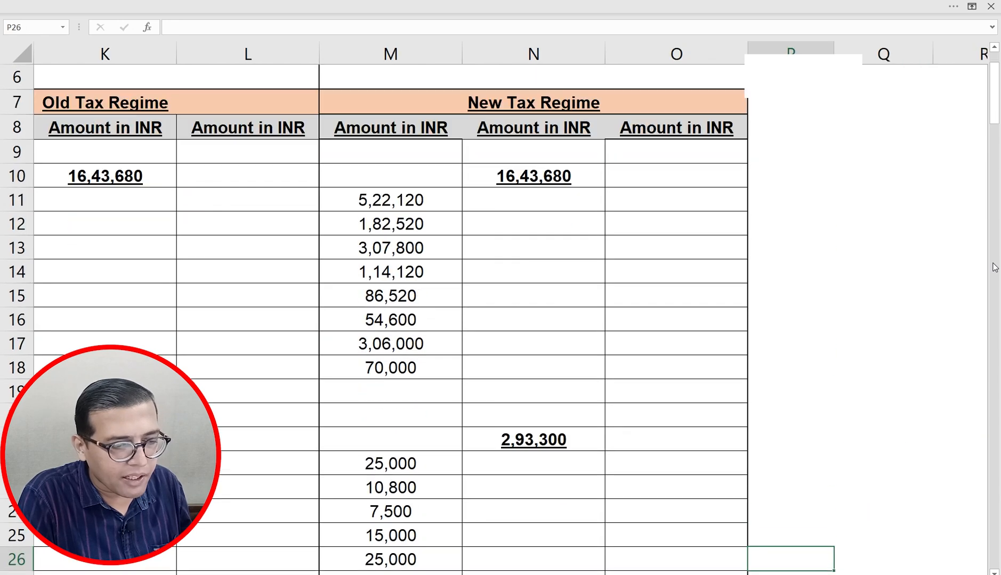
pyautogui.press('Left')
pyautogui.press('Up')
pyautogui.hotkey('ctrl', 'Up')
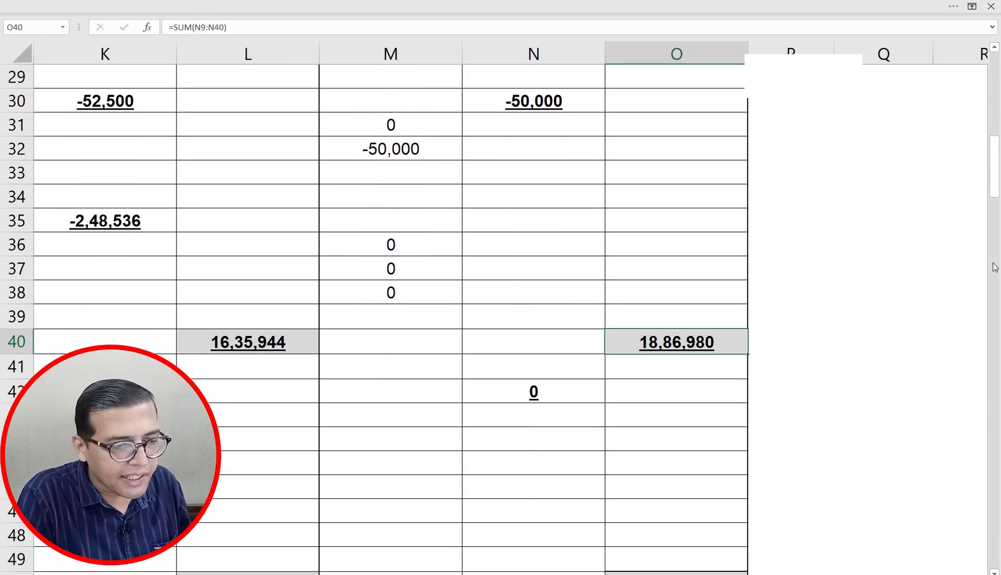
pyautogui.hotkey('ctrl', 'c')
pyautogui.press('Down')
pyautogui.press('Down')
pyautogui.press('Down')
pyautogui.press('Down')
pyautogui.press('Down')
pyautogui.press('Down')
pyautogui.press('Down')
pyautogui.press('Down')
pyautogui.press('Down')
pyautogui.press('Down')
pyautogui.hotkey('ctrl', 'v')
# Step: Paste 18,86,980 as a plain value into P138 beside the -75,000 deduction
pyautogui.press('Down')
pyautogui.press('Down')
pyautogui.press('Down')
pyautogui.press('Down')
pyautogui.press('Down')
pyautogui.press('Down')
pyautogui.press('Down')
pyautogui.press('Down')
pyautogui.press('Down')
pyautogui.press('Down')
pyautogui.press('Down')
pyautogui.press('Down')
pyautogui.press('Down')
pyautogui.press('Down')
pyautogui.press('Down')
pyautogui.press('Down')
pyautogui.press('Down')
pyautogui.press('Down')
pyautogui.press('Down')
pyautogui.press('Down')
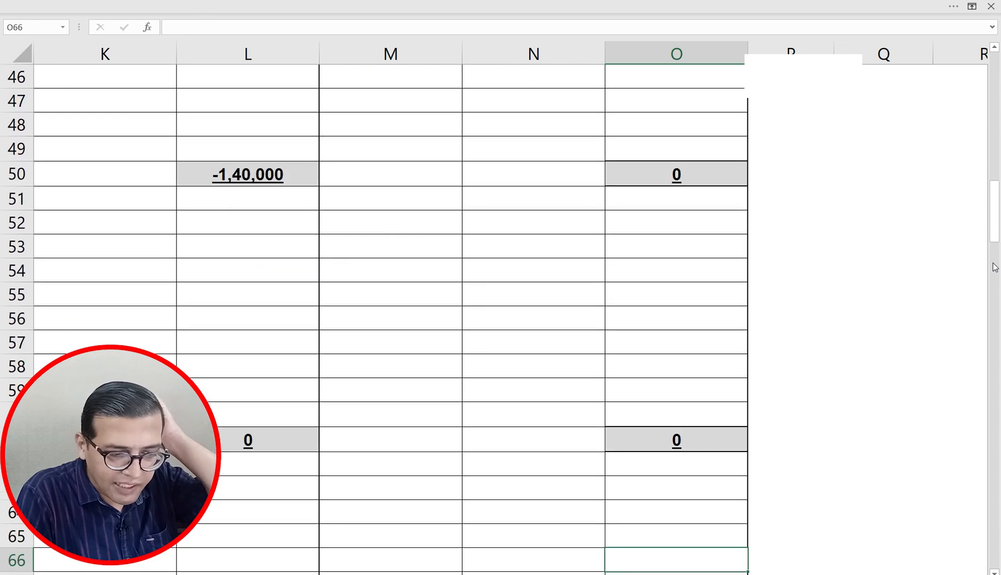
pyautogui.press('Down')
pyautogui.press('Down')
pyautogui.press('Down')
pyautogui.press('Down')
pyautogui.press('Down')
pyautogui.press('Down')
pyautogui.press('Down')
pyautogui.press('Down')
pyautogui.press('Down')
pyautogui.press('Down')
pyautogui.press('Down')
pyautogui.press('Down')
pyautogui.press('Down')
pyautogui.press('Down')
pyautogui.press('Down')
pyautogui.press('Down')
pyautogui.press('Down')
pyautogui.press('Down')
pyautogui.press('Down')
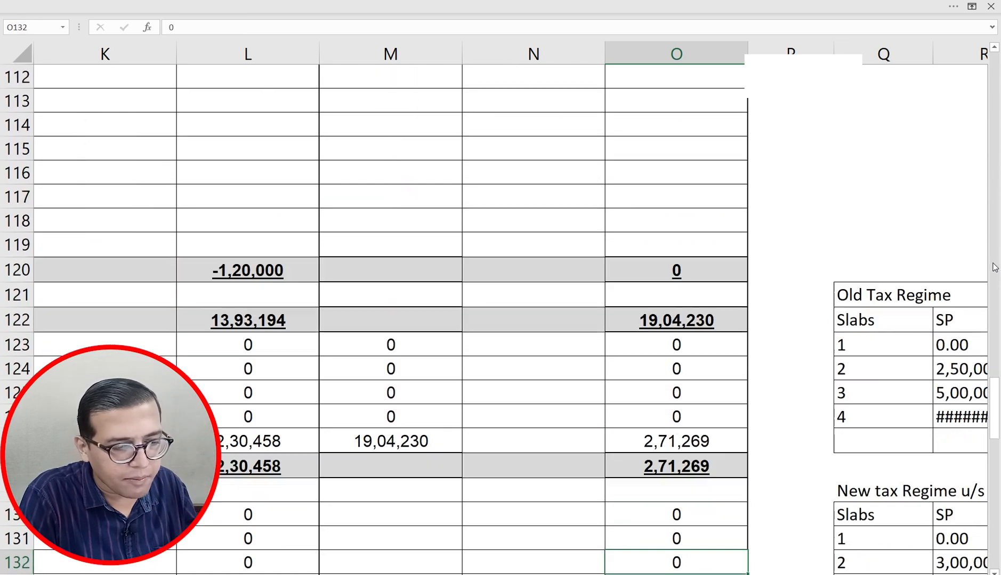
pyautogui.press('Down')
pyautogui.press('Down')
pyautogui.press('Down')
pyautogui.press('Down')
pyautogui.press('Down')
pyautogui.press('Down')
pyautogui.press('Down')
pyautogui.press('Down')
pyautogui.press('Down')
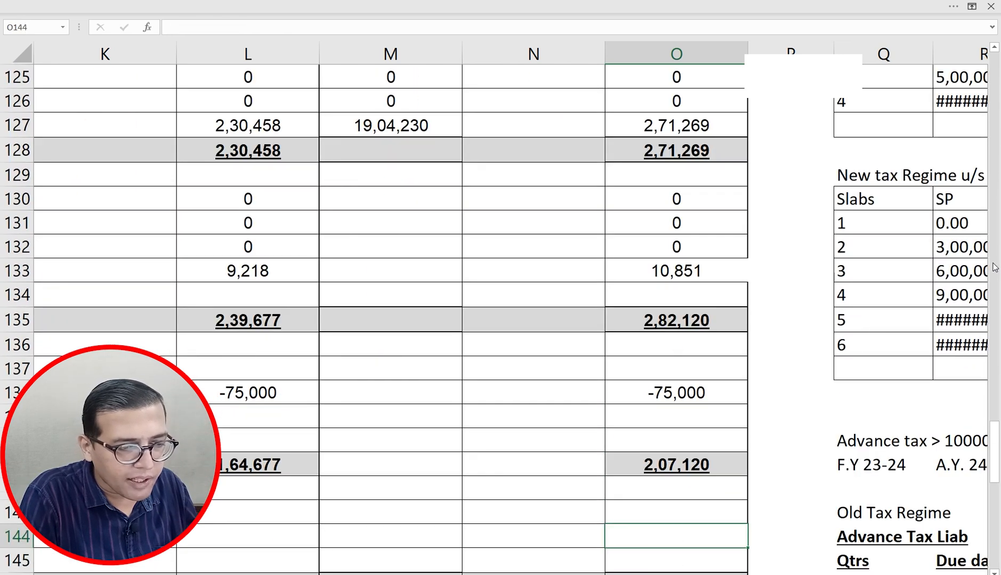
pyautogui.press('Up')
pyautogui.press('Up')
pyautogui.press('Up')
pyautogui.press('Up')
pyautogui.press('Up')
pyautogui.press('Up')
pyautogui.press('Right')
pyautogui.hotkey('alt', 'h')
pyautogui.press('v')
pyautogui.press('v')
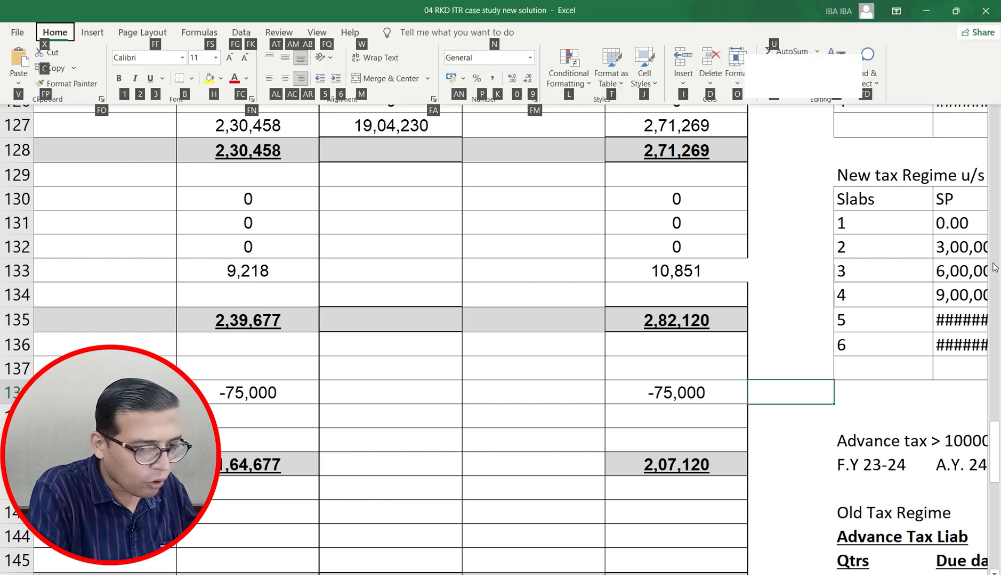
pyautogui.hotkey('alt', 'Tab')
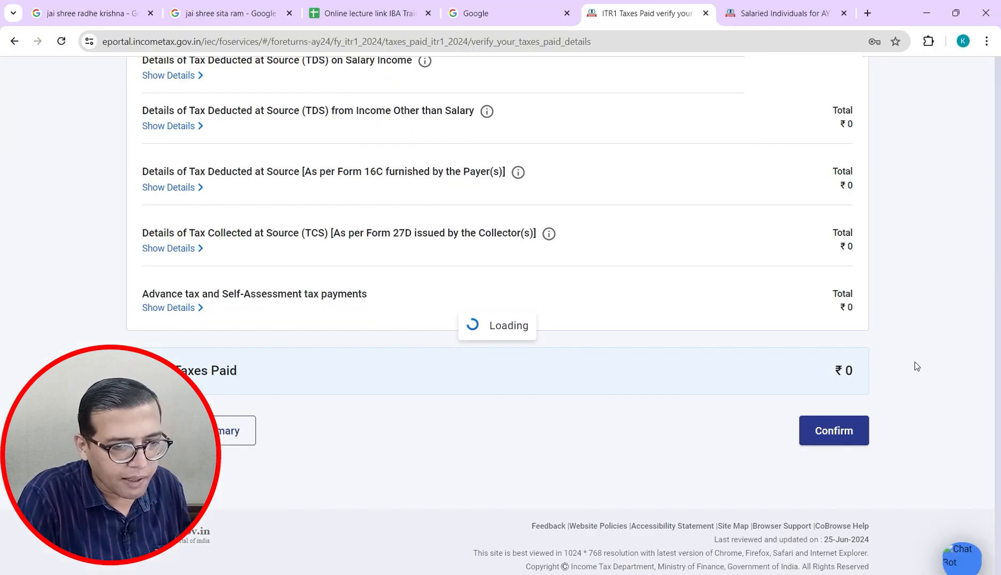
# Step: Zoom the page out and open a blank TDS on Salary Income details form
pyautogui.hotkey('ctrl', '-')
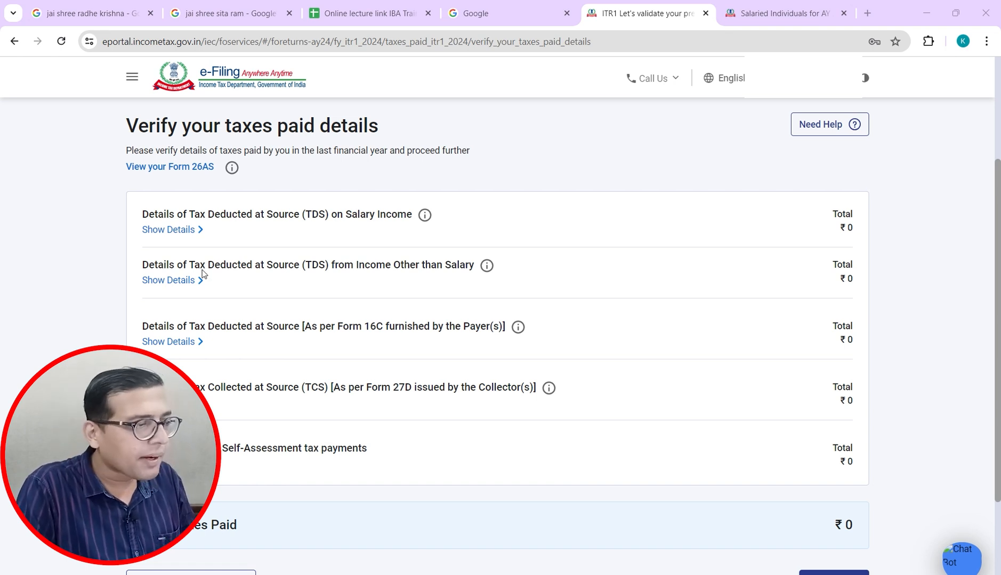
pyautogui.click(174, 232)
pyautogui.click(179, 281)
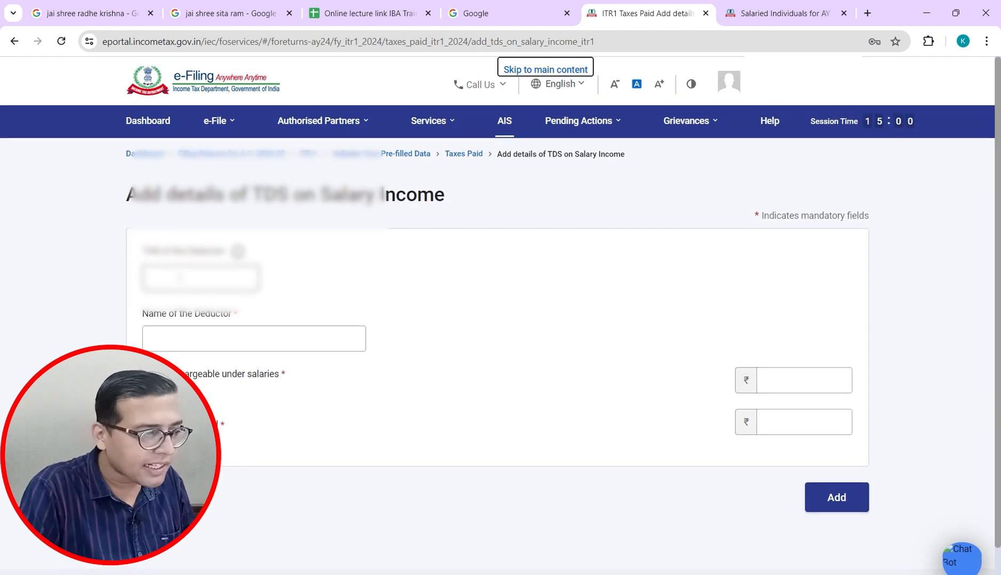
# Step: Enter the deductor's TAN and choose Company as the deductor name
pyautogui.click(180, 278)
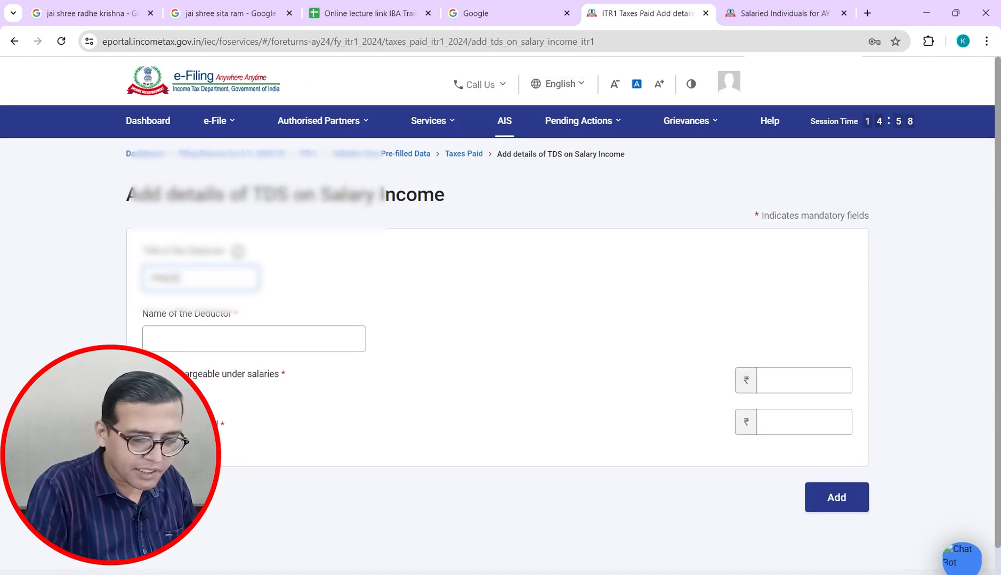
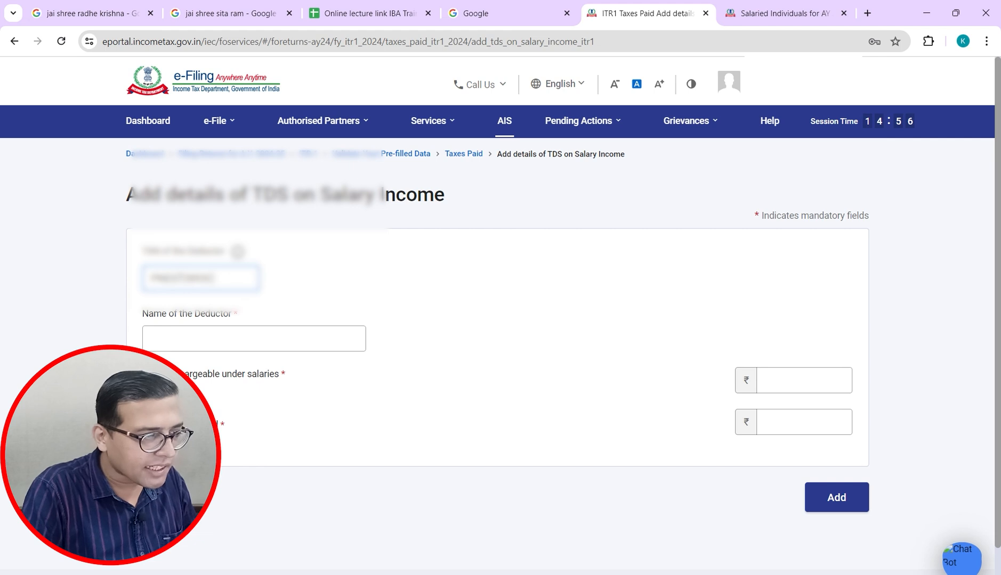
pyautogui.click(181, 341)
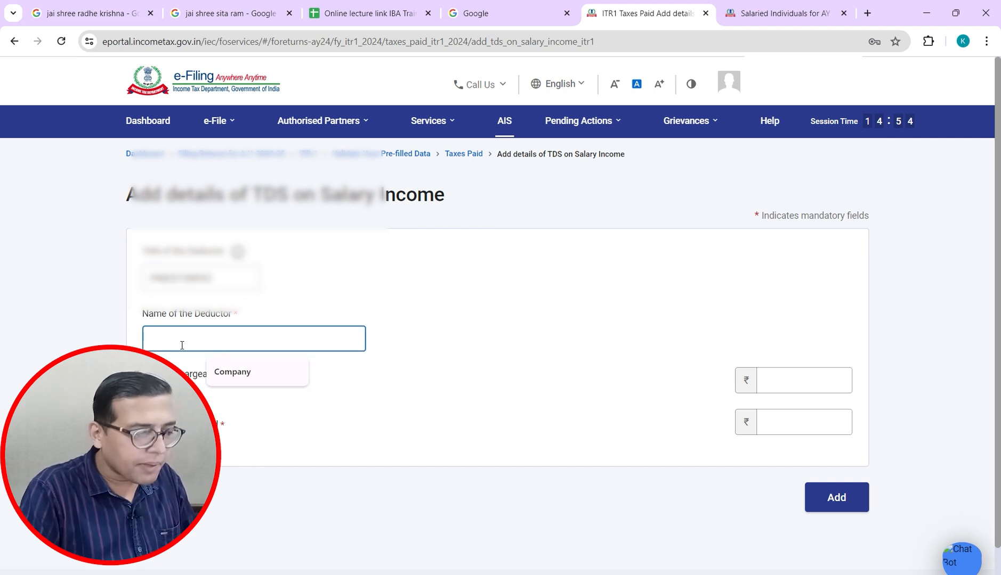
pyautogui.click(233, 371)
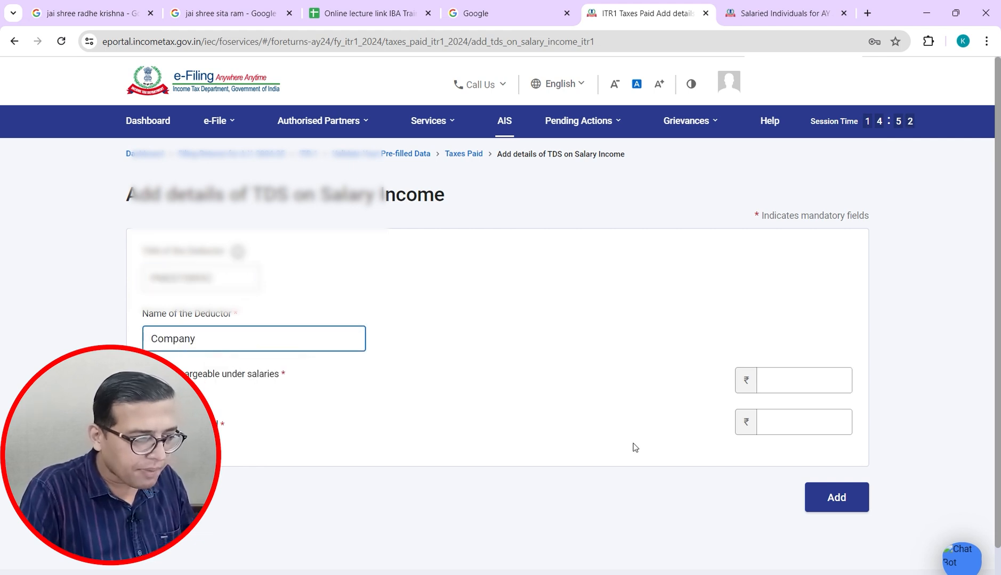
# Step: Enter salary 18,86,980 and tax deducted 75,000, checked against Excel, and add the entry
pyautogui.click(797, 386)
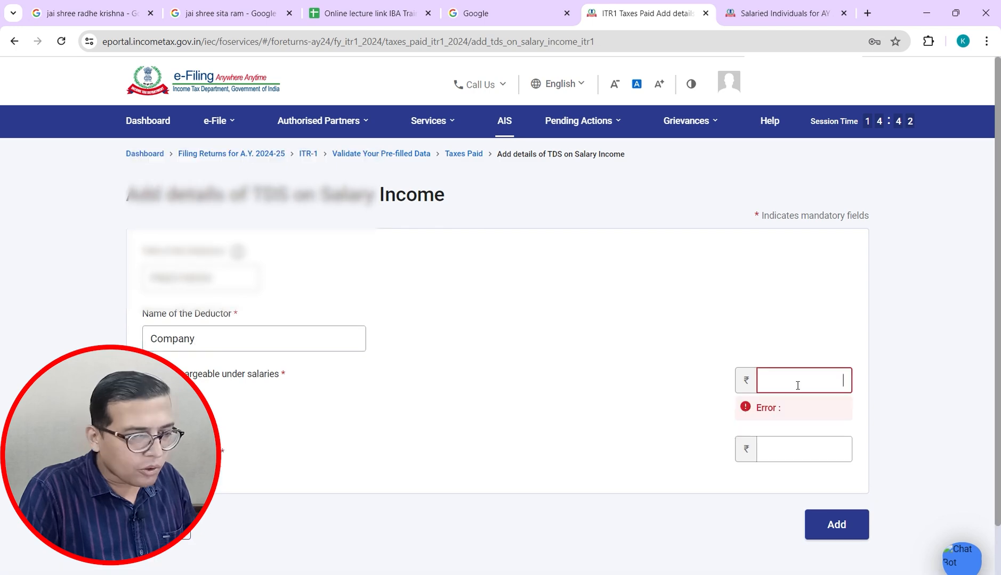
pyautogui.hotkey('alt', 'Tab')
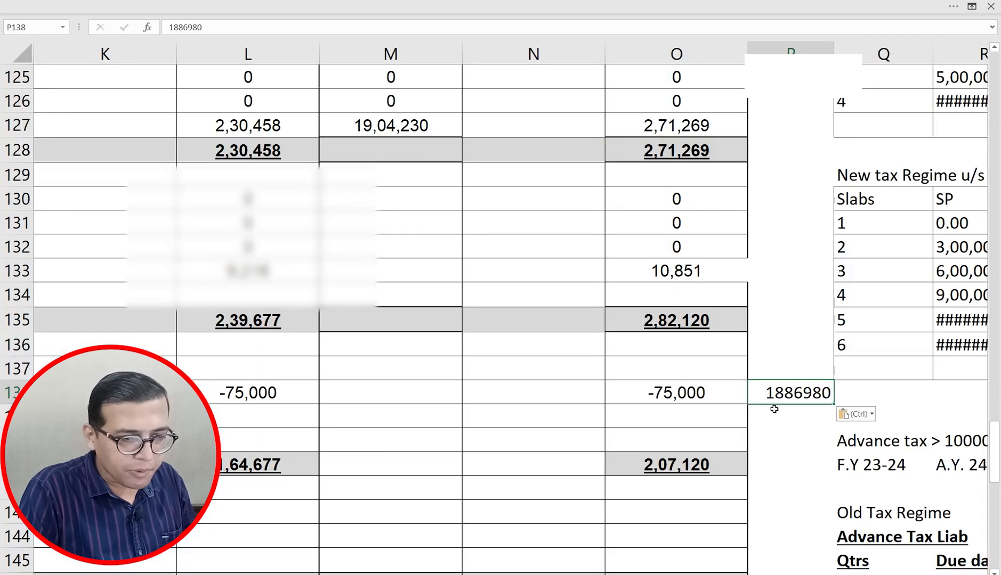
pyautogui.hotkey('alt', 'Tab')
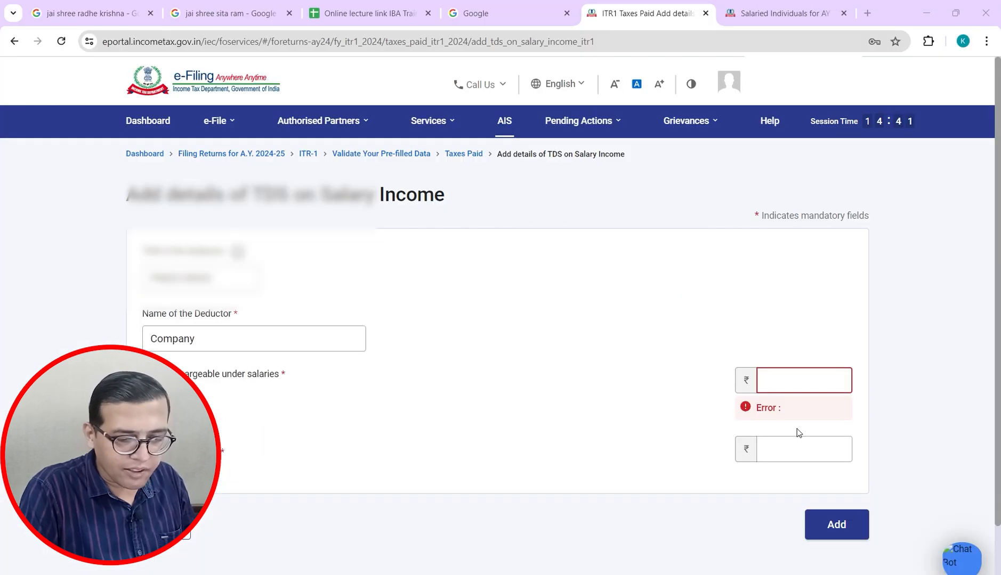
pyautogui.write('18,86,980')
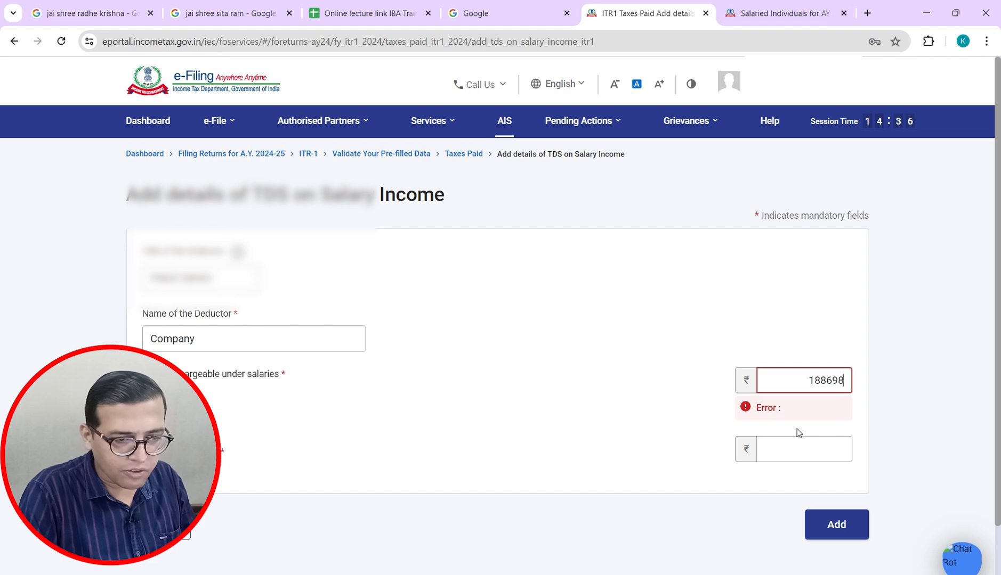
pyautogui.press('Tab')
pyautogui.hotkey('alt', 'Tab')
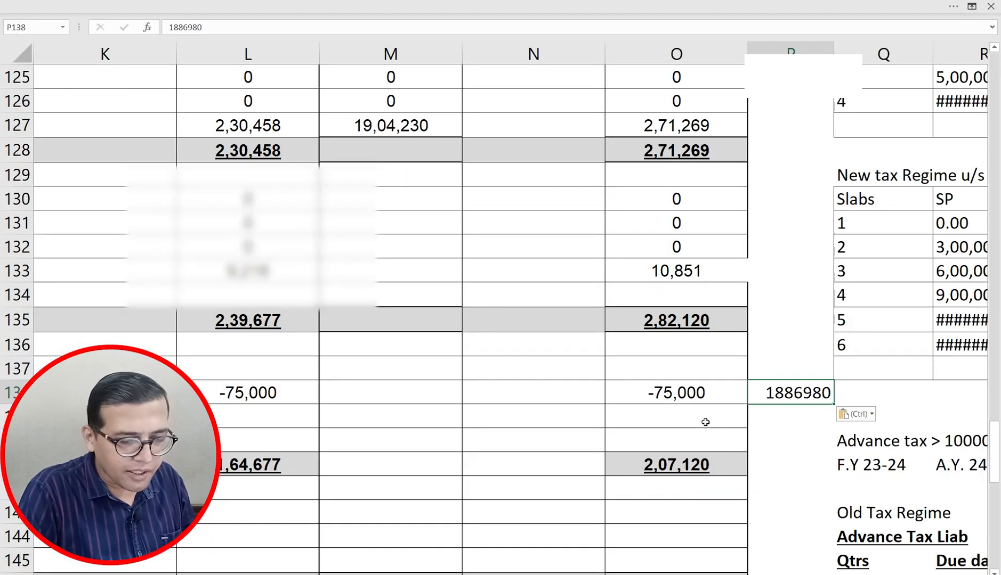
pyautogui.hotkey('alt', 'Tab')
pyautogui.write('75,')
pyautogui.write('000')
pyautogui.press('Tab')
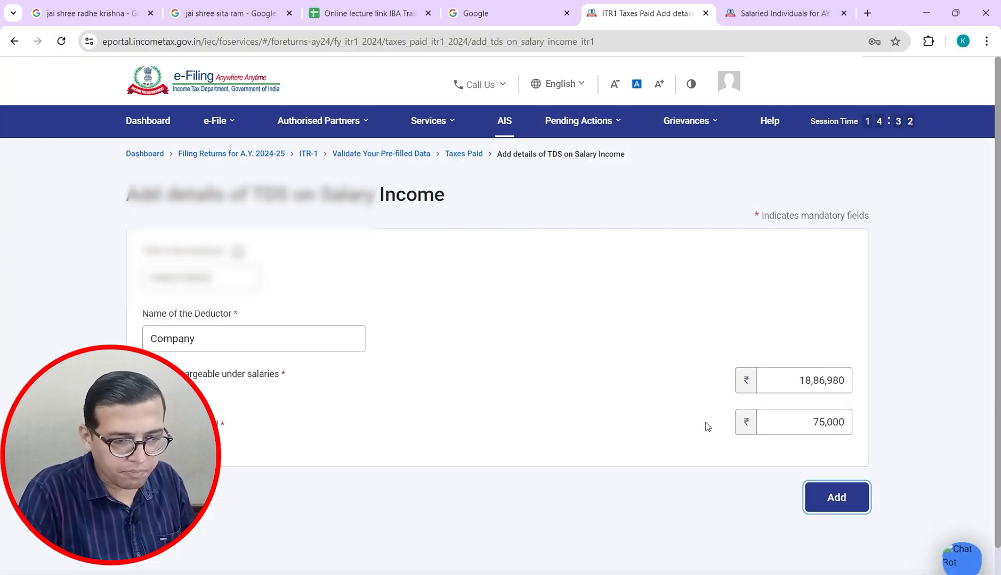
pyautogui.hotkey('alt', 'Tab')
pyautogui.hotkey('alt', 'Tab')
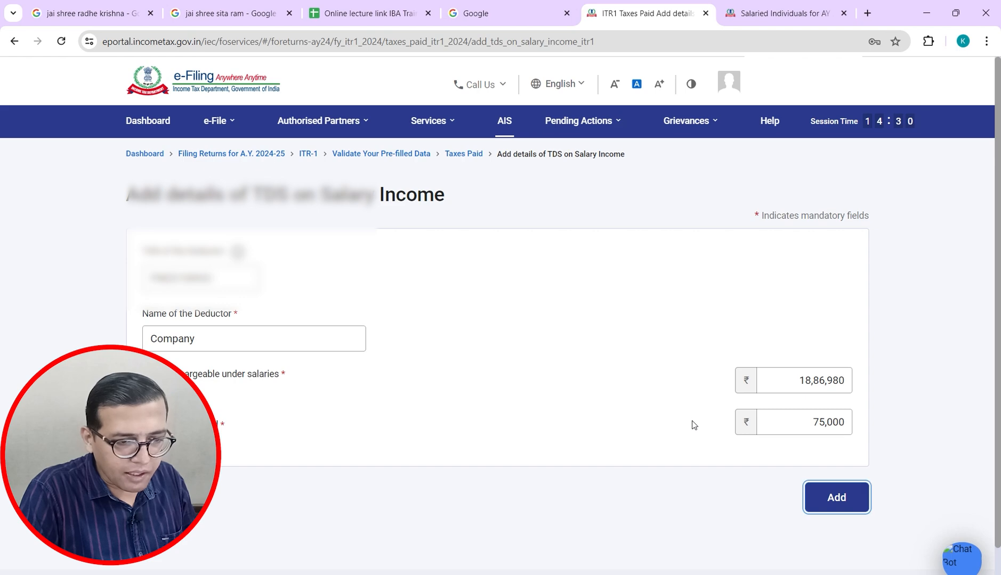
pyautogui.click(836, 505)
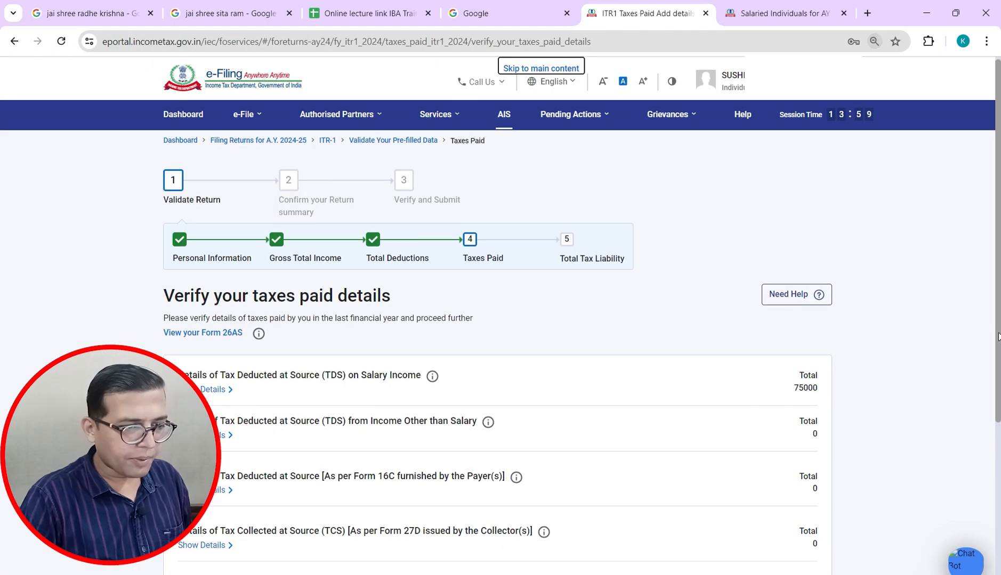
# Step: Confirm the ₹75,000 taxes paid and zoom the Return Summary in one step
pyautogui.scroll(-5, 996, 486)
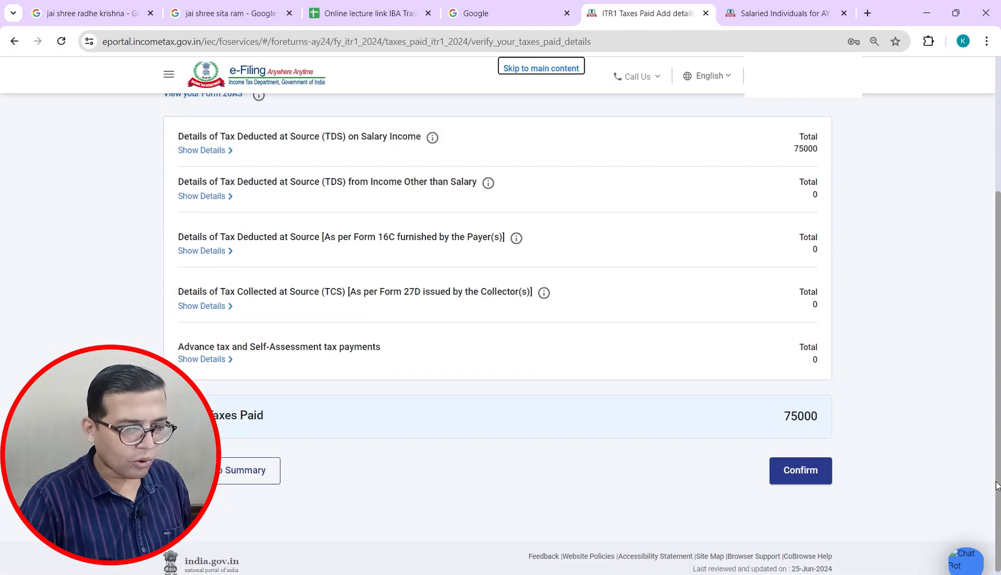
pyautogui.click(792, 458)
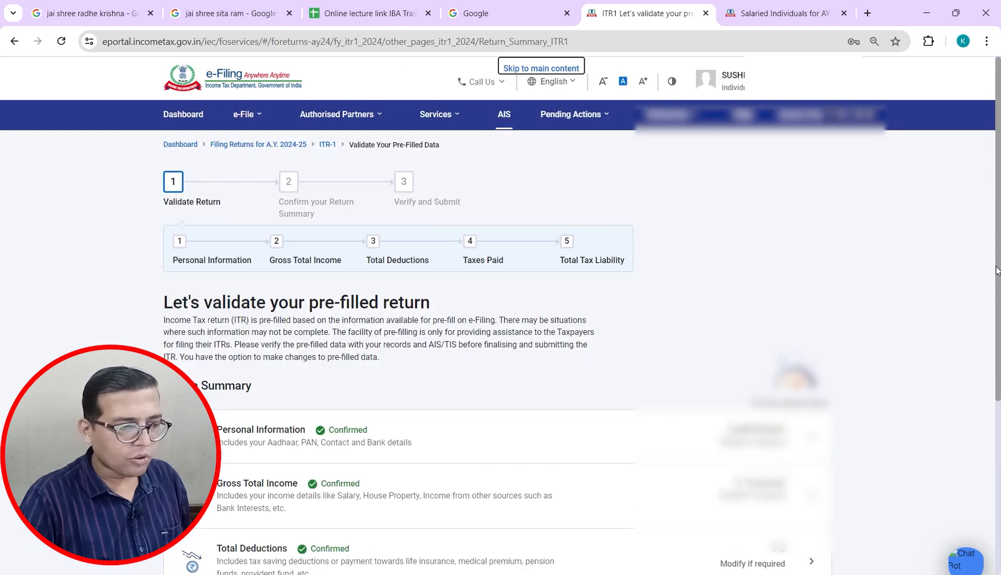
pyautogui.scroll(-5, 996, 272)
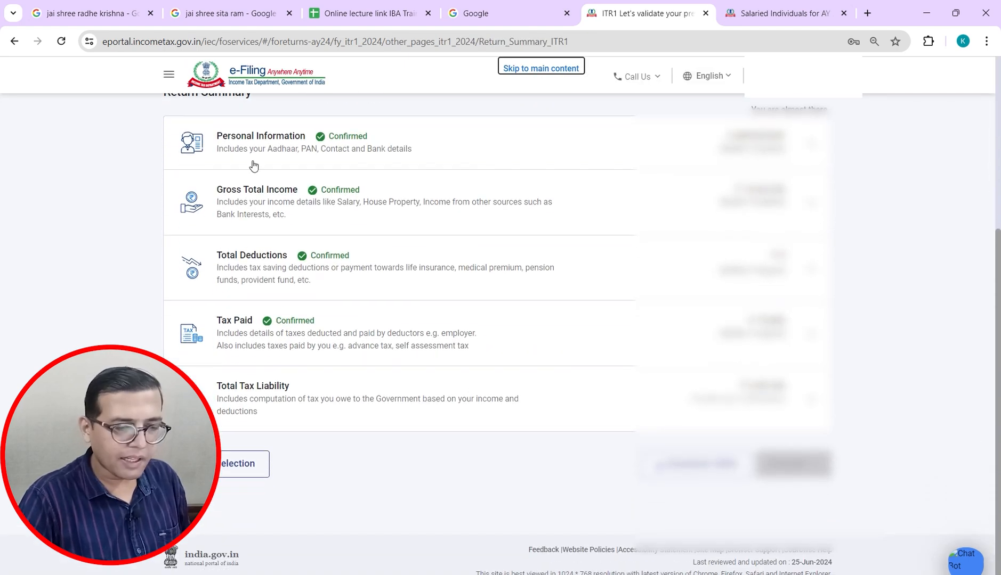
pyautogui.hotkey('ctrl', '+')
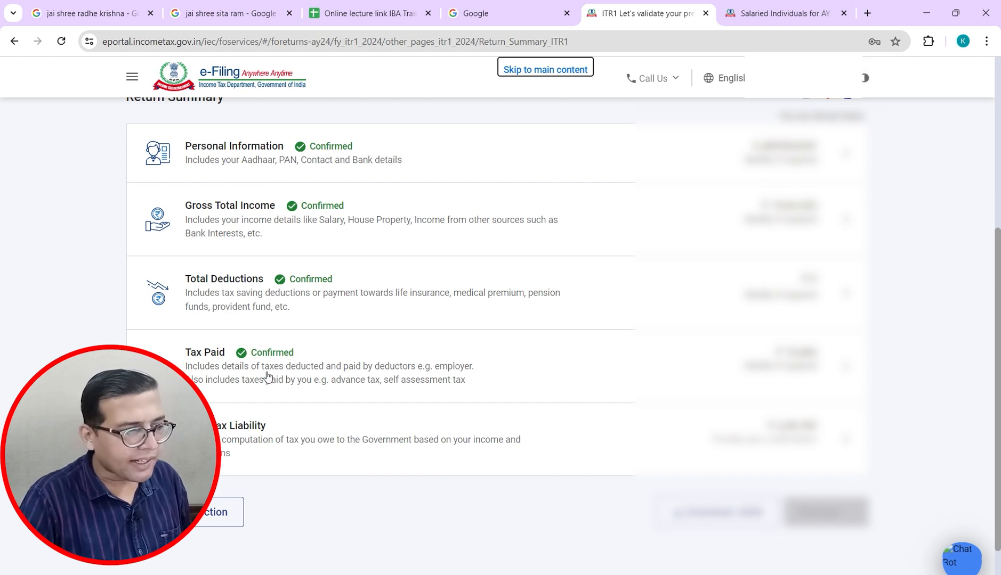
# Step: Open Total Tax Liability and compare its tax and cess figures with the Excel case study
pyautogui.click(235, 434)
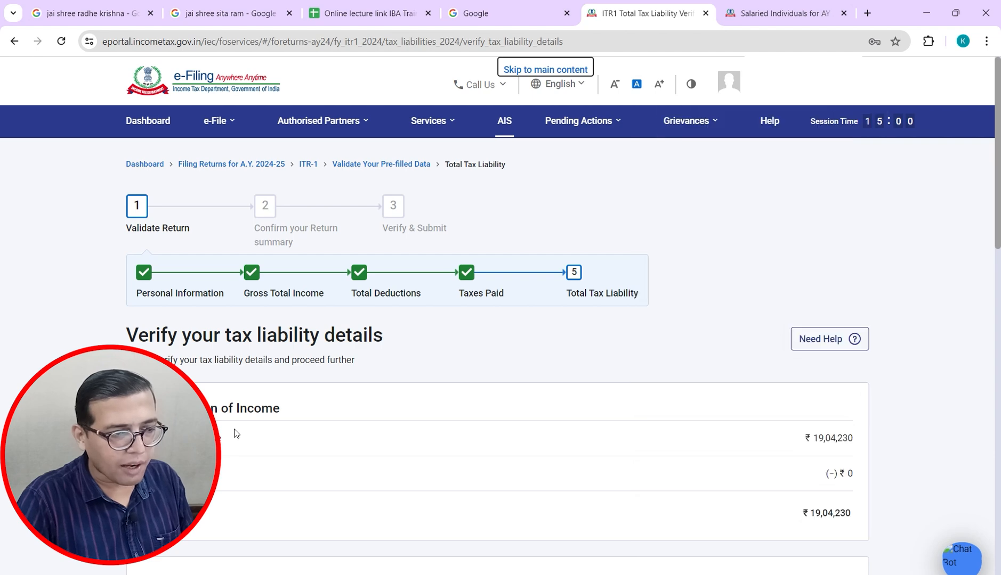
pyautogui.hotkey('alt', 'Tab')
pyautogui.scroll(-5, 235, 428)
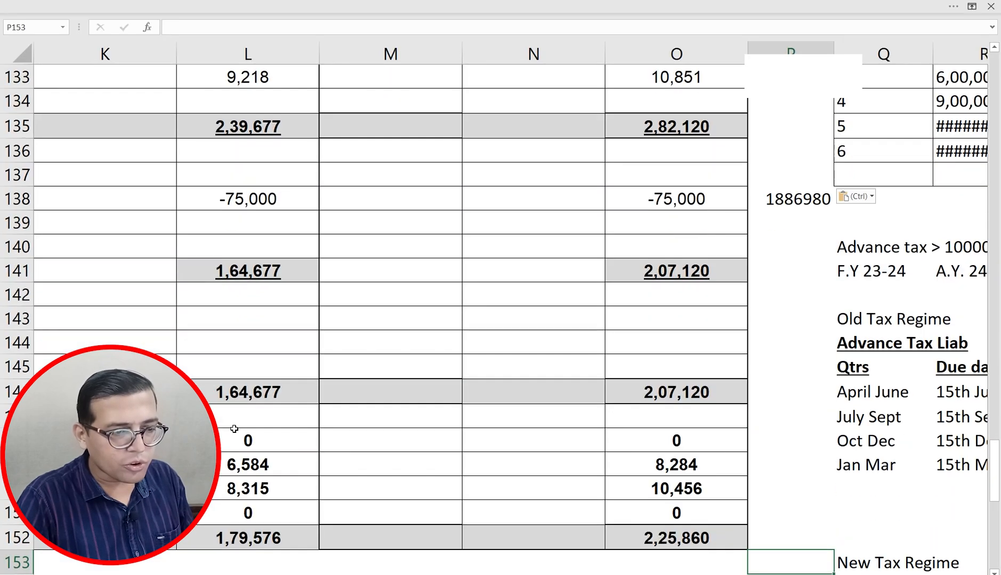
pyautogui.hotkey('alt', 'Tab')
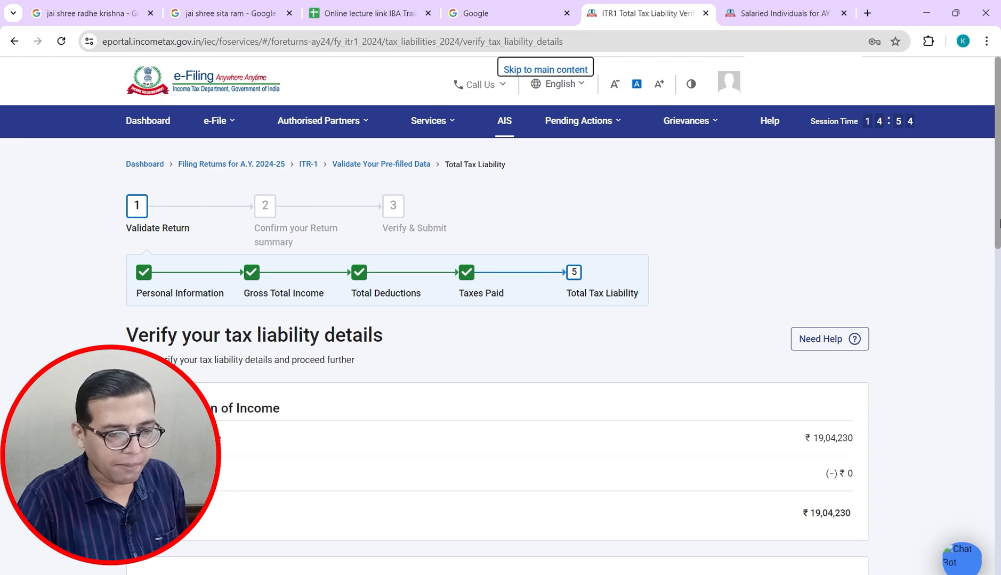
pyautogui.scroll(-3, 998, 224)
pyautogui.hotkey('alt', 'Tab')
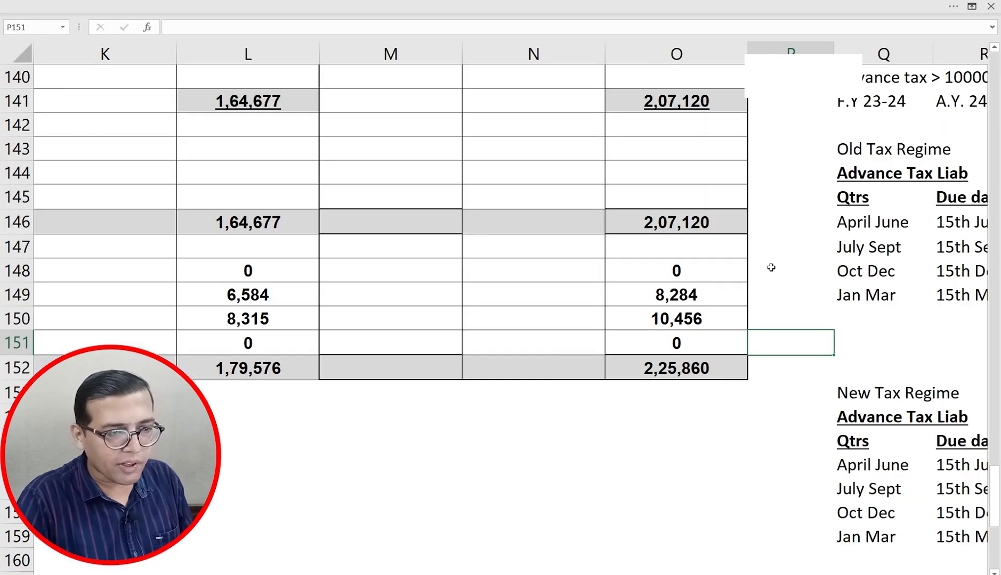
pyautogui.hotkey('alt', 'Tab')
pyautogui.scroll(-1, 771, 267)
pyautogui.hotkey('alt', 'Tab')
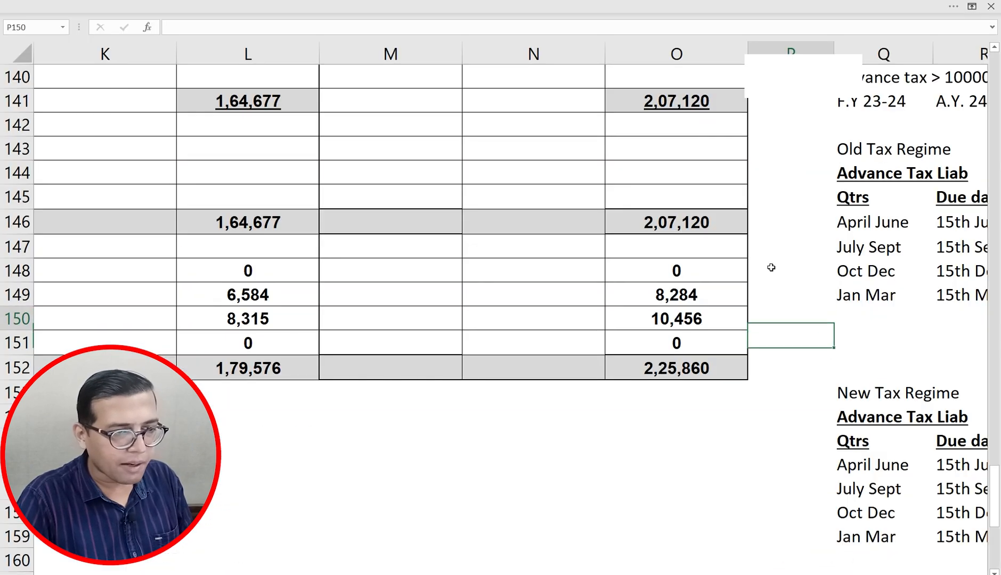
pyautogui.press('Up')
pyautogui.press('Up')
pyautogui.press('Up')
pyautogui.press('Up')
pyautogui.press('Up')
pyautogui.press('Up')
pyautogui.press('Up')
pyautogui.press('Up')
pyautogui.press('Up')
pyautogui.press('Up')
pyautogui.press('Up')
pyautogui.press('Up')
pyautogui.press('Up')
pyautogui.press('Up')
pyautogui.press('Up')
pyautogui.press('Up')
pyautogui.press('Up')
pyautogui.press('Up')
pyautogui.press('Up')
pyautogui.press('Up')
pyautogui.press('Up')
pyautogui.press('Down')
pyautogui.press('Down')
pyautogui.press('Down')
pyautogui.press('Down')
pyautogui.press('Down')
pyautogui.press('Down')
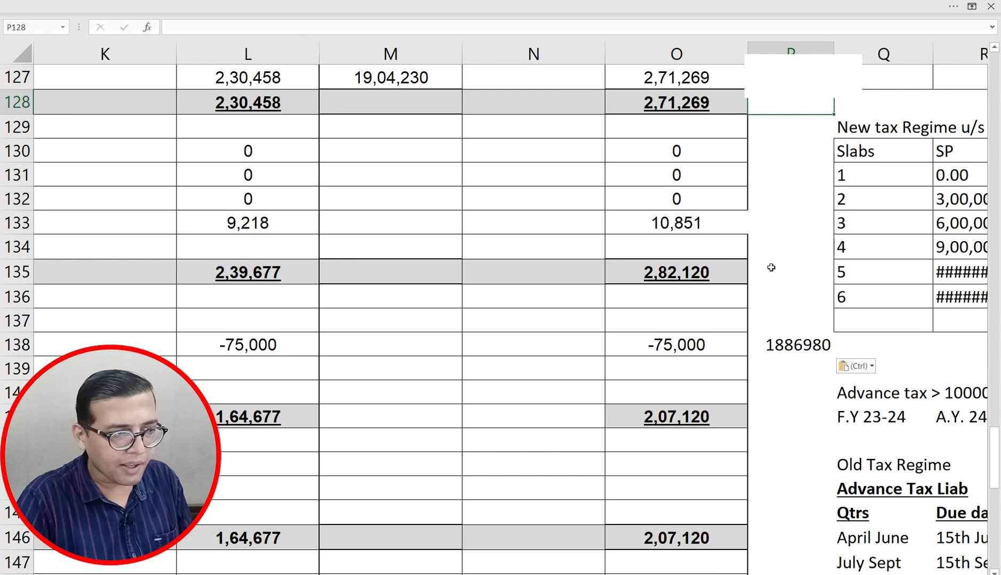
pyautogui.press('Up')
pyautogui.press('Up')
pyautogui.press('Up')
pyautogui.press('Up')
pyautogui.press('Up')
pyautogui.press('Up')
pyautogui.press('Up')
pyautogui.press('Up')
pyautogui.press('Up')
pyautogui.press('Up')
pyautogui.press('Up')
pyautogui.press('Up')
pyautogui.press('Up')
pyautogui.press('Up')
pyautogui.press('Up')
pyautogui.press('Up')
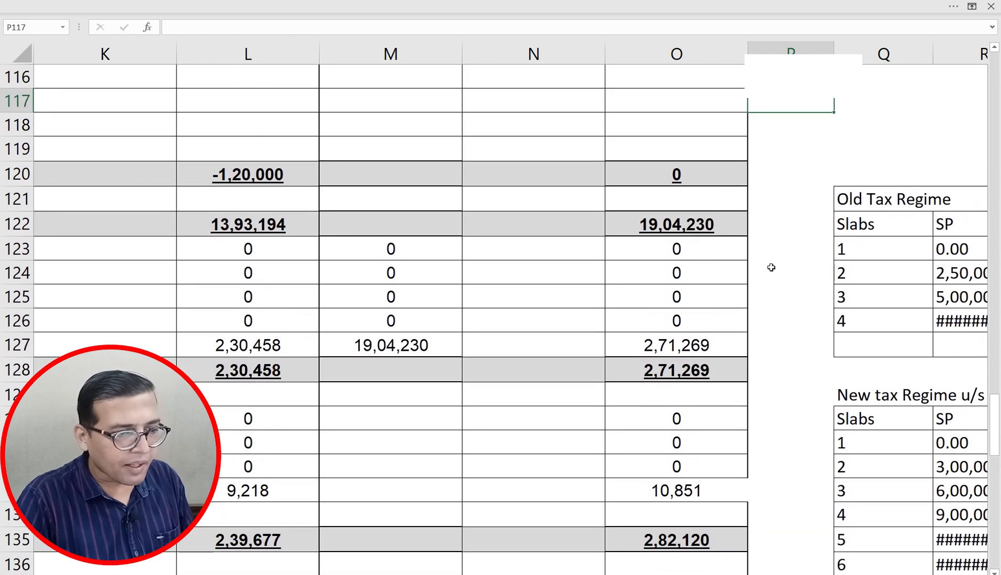
# Step: Cross-check the 234B/234C interest against column Q, the advance tax schedule and the 2,07,120 balance
pyautogui.hotkey('alt', 'Tab')
pyautogui.scroll(-2, 771, 268)
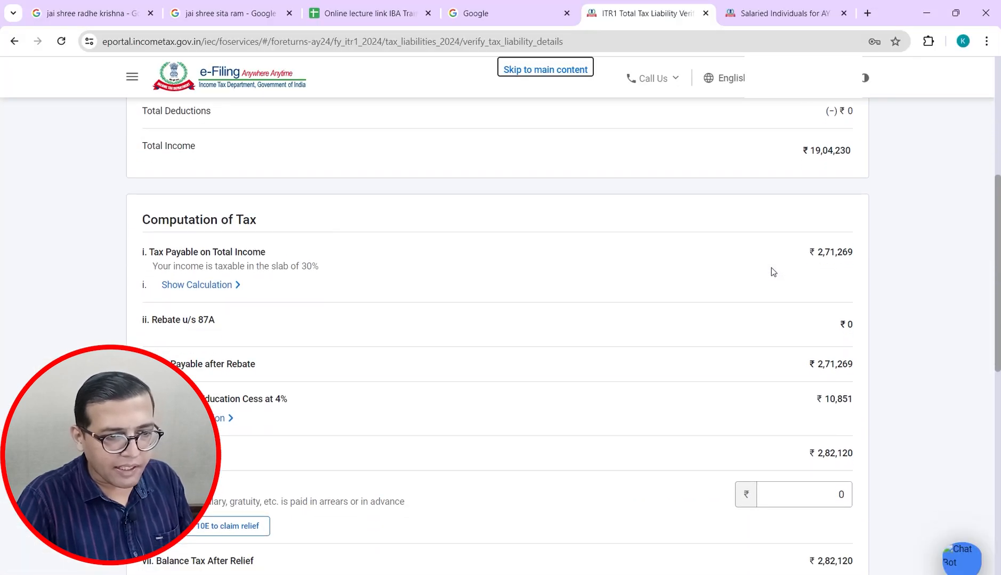
pyautogui.hotkey('alt', 'Tab')
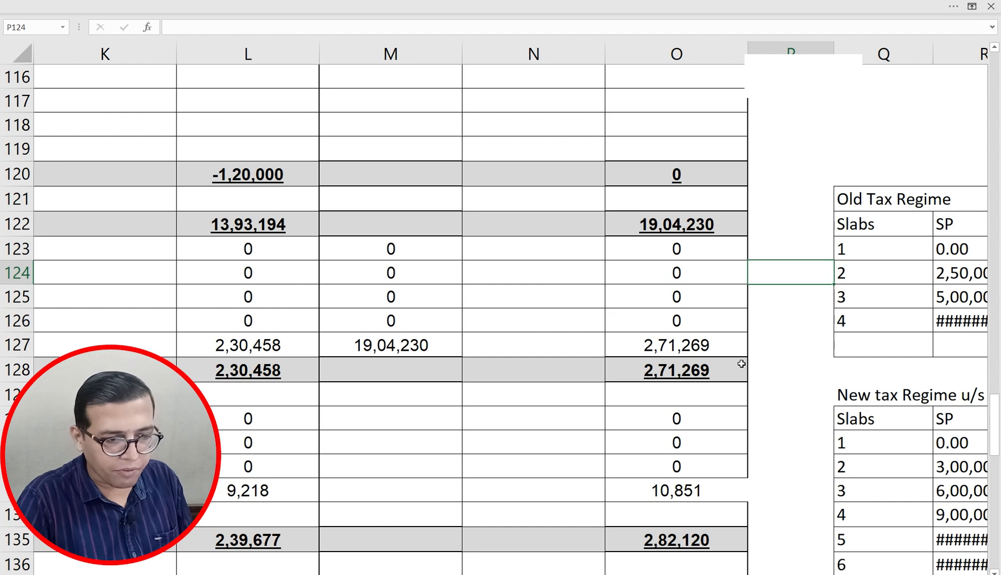
pyautogui.press('Right')
pyautogui.press('Down')
pyautogui.press('Down')
pyautogui.press('Down')
pyautogui.scroll(-3, 741, 365)
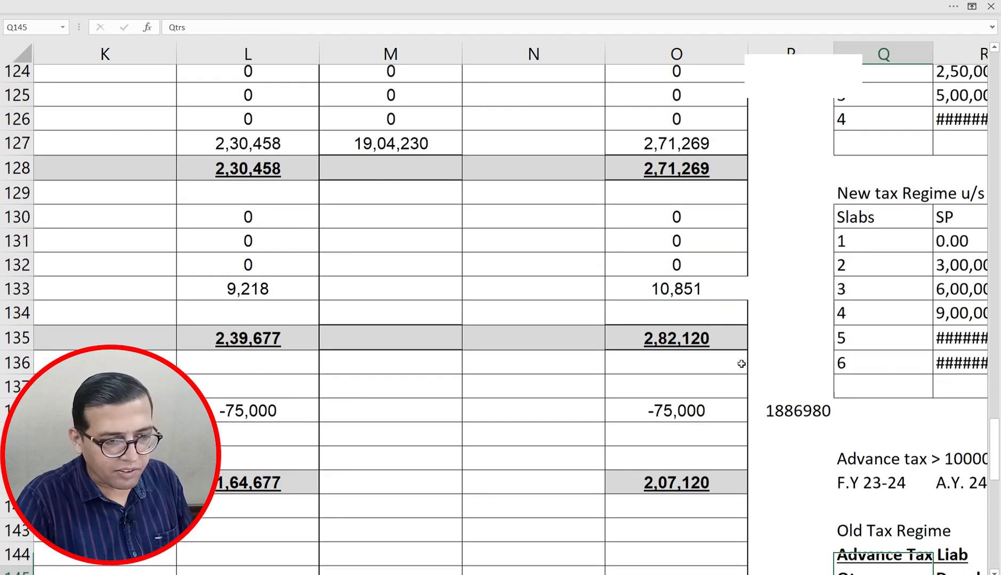
pyautogui.hotkey('alt', 'Tab')
pyautogui.scroll(-4, 741, 364)
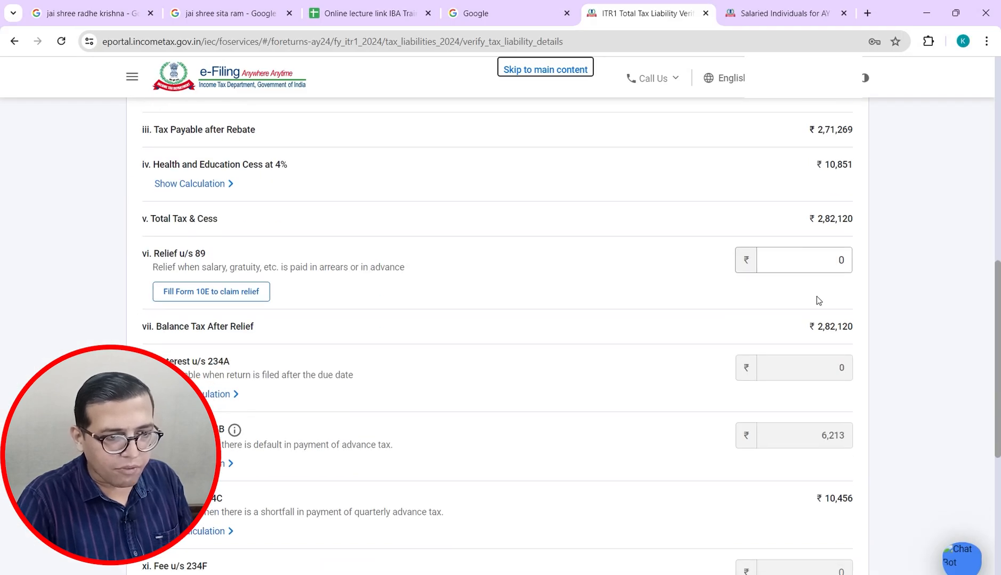
pyautogui.hotkey('alt', 'Tab')
pyautogui.press('Down')
pyautogui.press('Up')
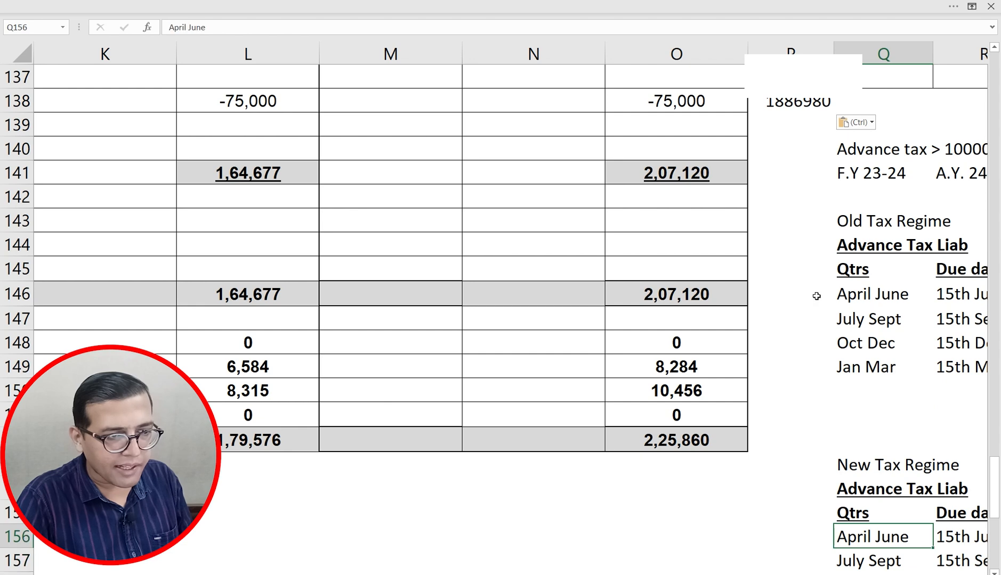
pyautogui.press('Up')
pyautogui.press('Up')
pyautogui.press('Up')
pyautogui.press('Up')
pyautogui.scroll(1, 816, 296)
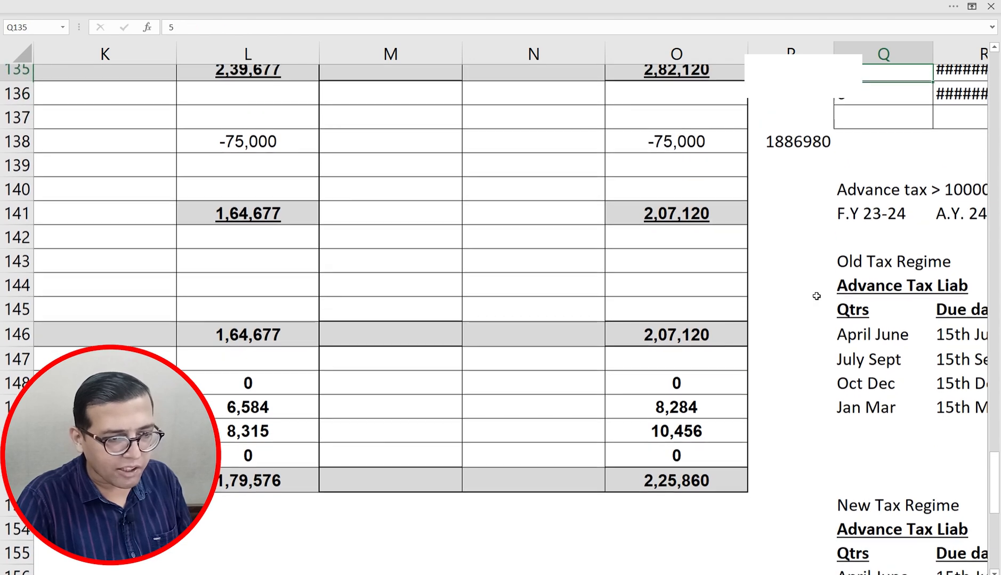
pyautogui.hotkey('alt', 'Tab')
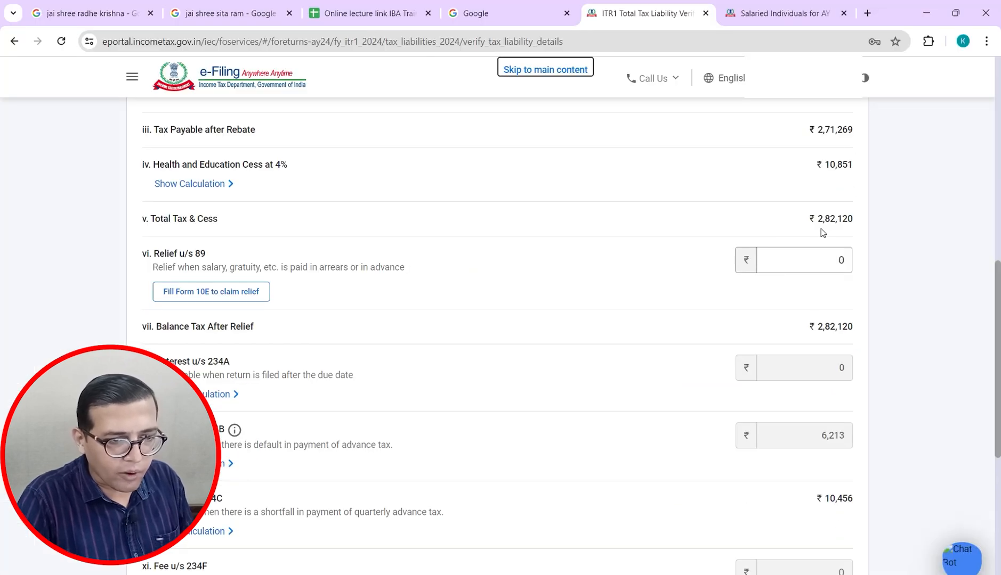
pyautogui.hotkey('alt', 'Tab')
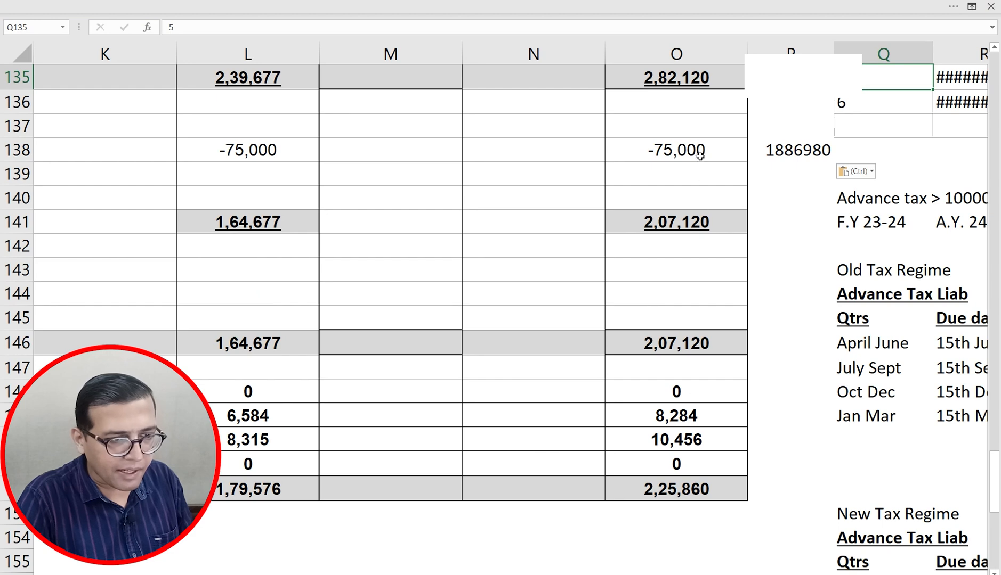
pyautogui.hotkey('alt', 'Tab')
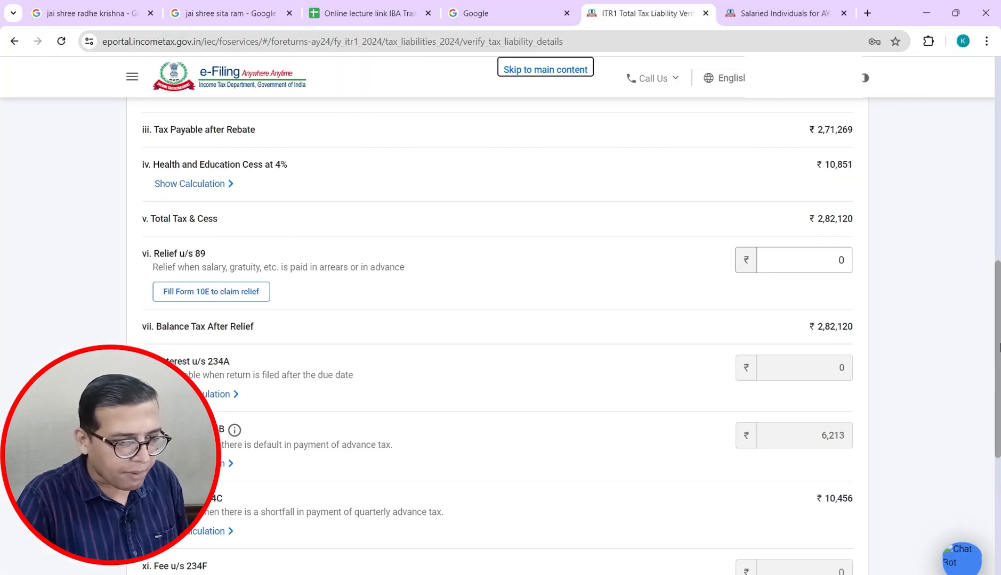
pyautogui.scroll(-3, 998, 347)
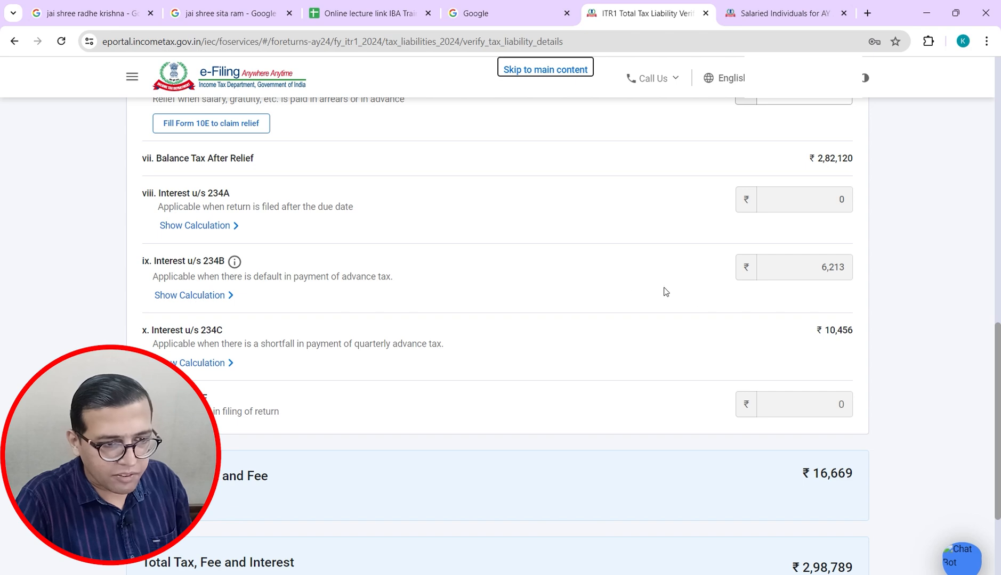
pyautogui.hotkey('alt', 'Tab')
# Step: AutoFit column T to show the New Tax advance tax liability values by the Sec 234B calculation
pyautogui.press('Down')
pyautogui.press('Down')
pyautogui.press('Down')
pyautogui.press('Down')
pyautogui.press('Down')
pyautogui.press('Down')
pyautogui.press('Down')
pyautogui.press('Down')
pyautogui.press('Down')
pyautogui.press('Down')
pyautogui.press('Down')
pyautogui.press('Down')
pyautogui.press('Down')
pyautogui.press('Down')
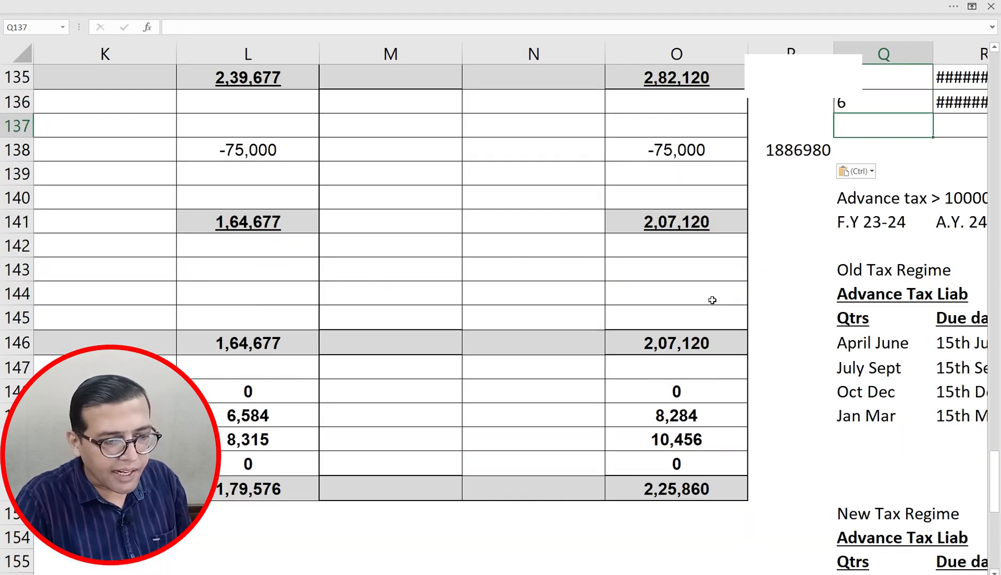
pyautogui.press('Left')
pyautogui.press('Left')
pyautogui.press('Right')
pyautogui.press('Right')
pyautogui.press('Right')
pyautogui.press('Down')
pyautogui.press('Right')
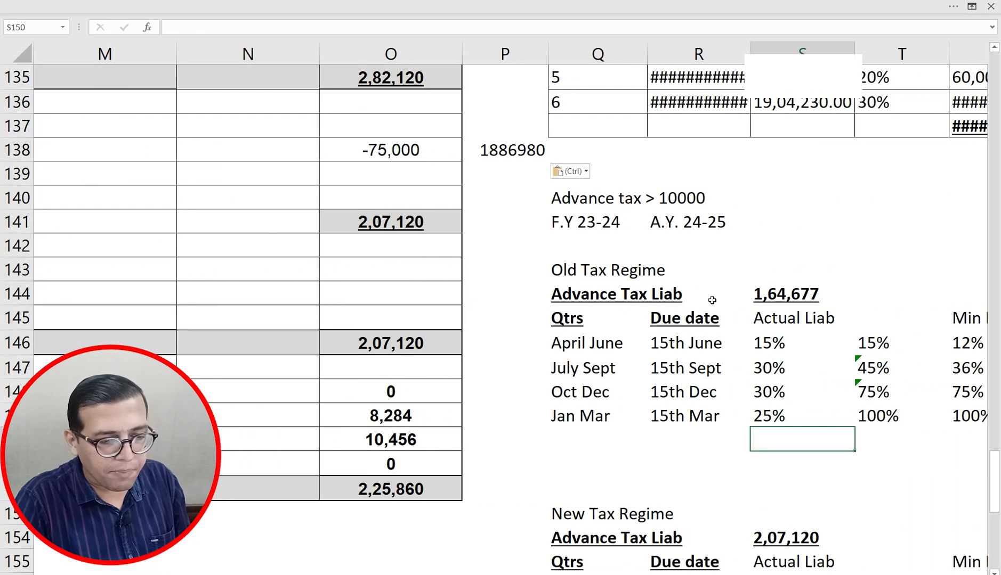
pyautogui.press('Down')
pyautogui.press('Down')
pyautogui.press('Down')
pyautogui.press('Down')
pyautogui.press('Down')
pyautogui.press('Down')
pyautogui.press('Down')
pyautogui.press('Down')
pyautogui.press('Down')
pyautogui.press('Down')
pyautogui.press('Down')
pyautogui.press('Down')
pyautogui.press('Down')
pyautogui.press('Right')
pyautogui.press('Right')
pyautogui.press('Right')
pyautogui.press('Down')
pyautogui.press('Down')
pyautogui.press('Down')
pyautogui.press('Down')
pyautogui.press('Down')
pyautogui.press('Down')
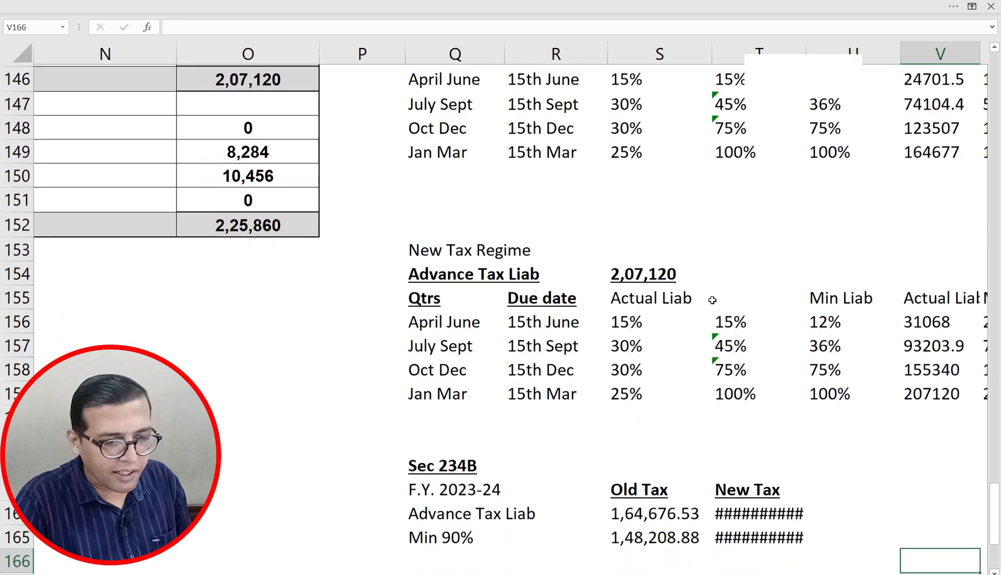
pyautogui.press('Down')
pyautogui.press('Down')
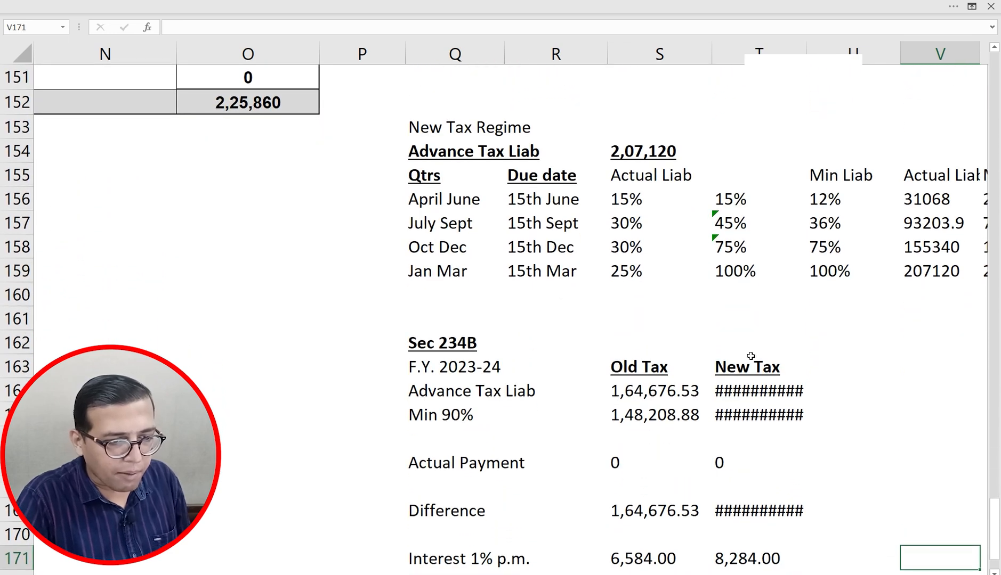
pyautogui.click(756, 396)
pyautogui.hotkey('shift', 'Down')
pyautogui.hotkey('shift', 'Down')
pyautogui.hotkey('shift', 'Down')
pyautogui.hotkey('shift', 'Down')
pyautogui.hotkey('shift', 'Down')
pyautogui.hotkey('shift', 'Down')
pyautogui.hotkey('shift', 'Down')
pyautogui.hotkey('shift', 'Down')
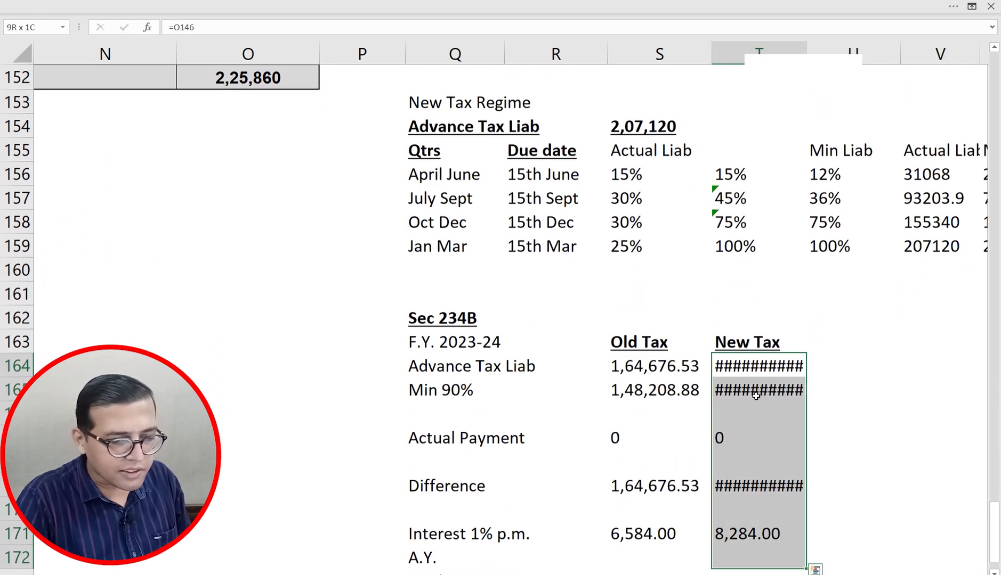
pyautogui.hotkey('alt', 'h')
pyautogui.press('o')
pyautogui.press('i')
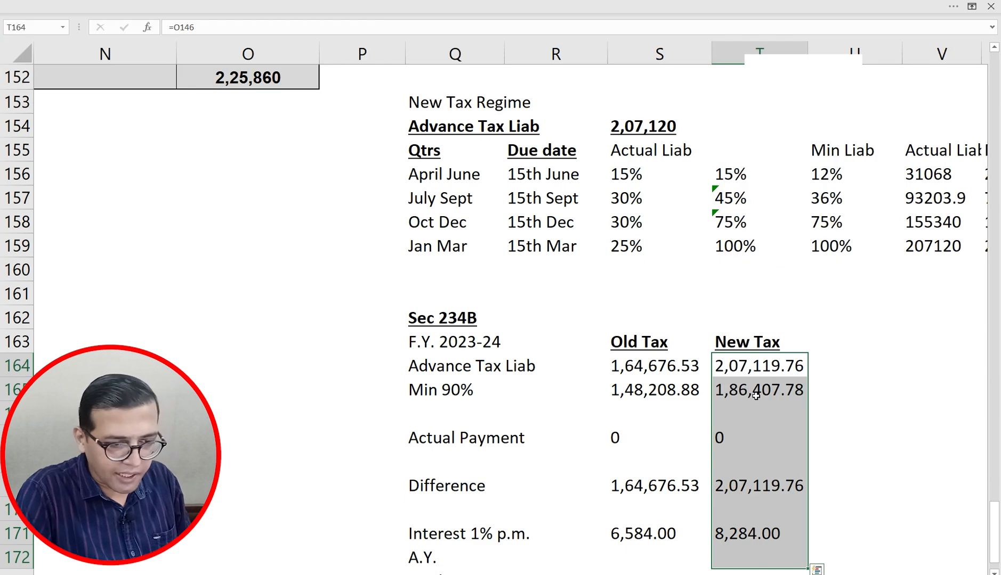
# Step: Change the month count in T171's 234B interest formula from 6 to 3, giving 6,213
pyautogui.press('Down')
pyautogui.press('Down')
pyautogui.press('Down')
pyautogui.press('Down')
pyautogui.press('Down')
pyautogui.press('Down')
pyautogui.press('Down')
pyautogui.press('F2')
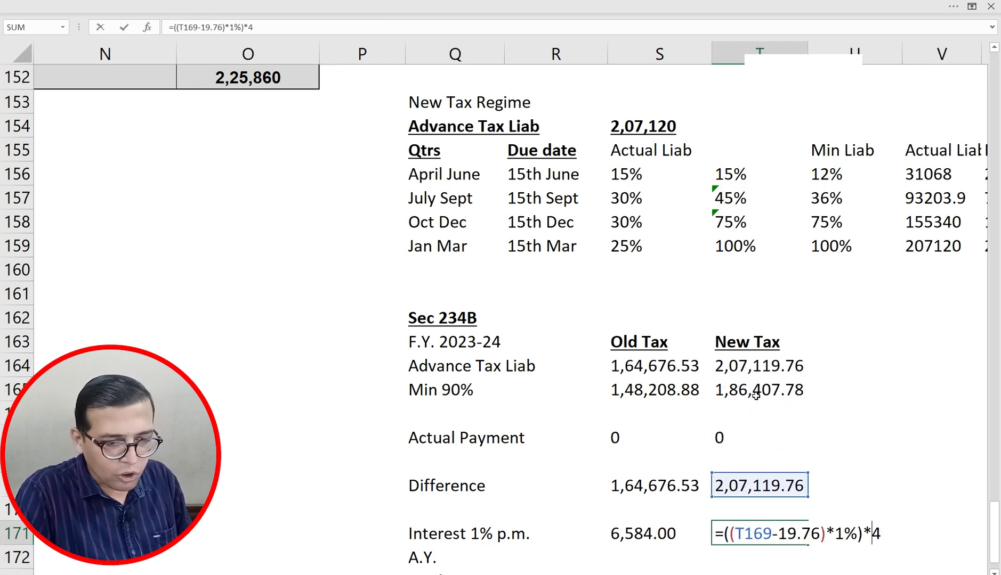
pyautogui.hotkey('shift', 'Left')
pyautogui.write('6')
pyautogui.press('Return')
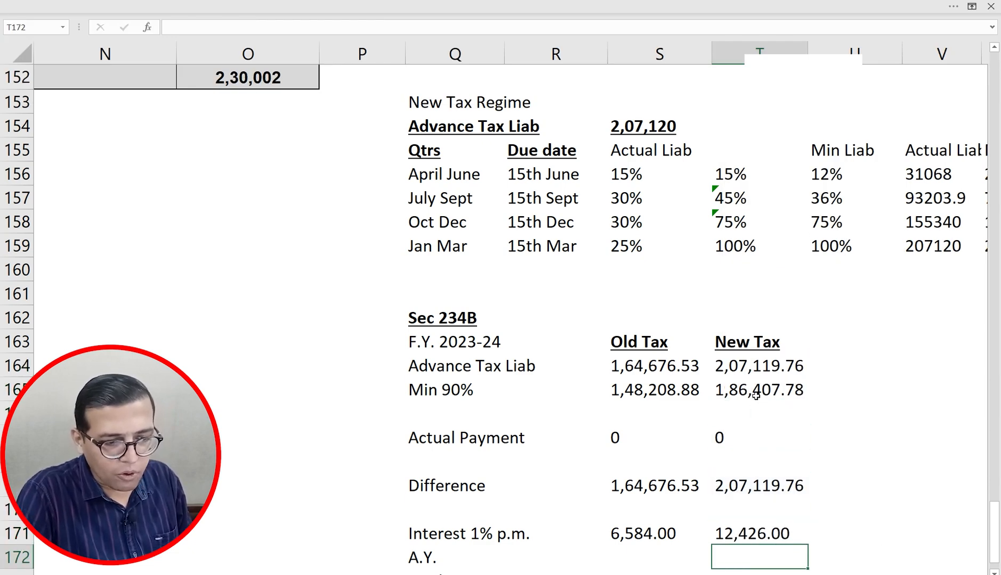
pyautogui.press('Up')
pyautogui.press('F2')
pyautogui.hotkey('shift', 'Left')
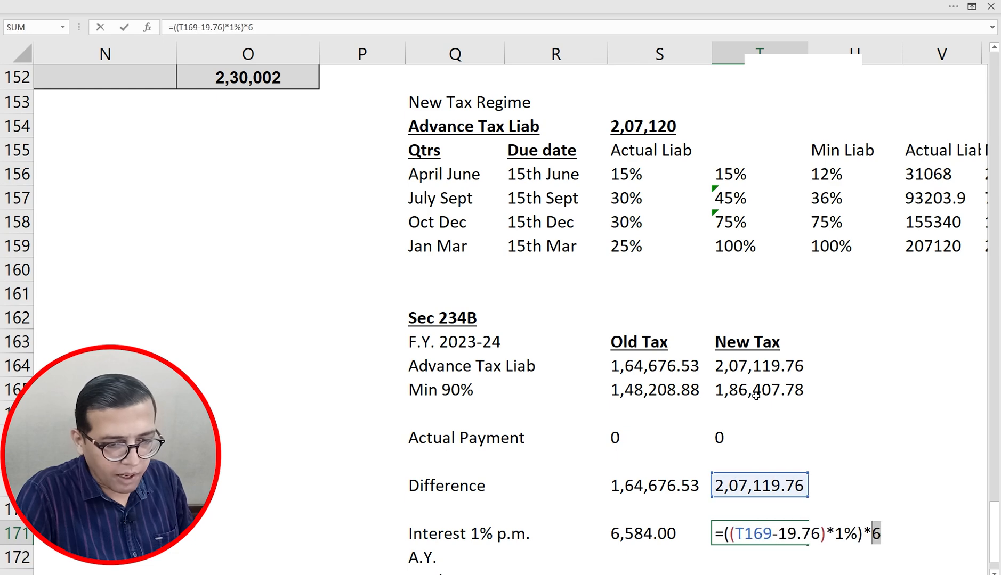
pyautogui.write('3')
pyautogui.press('Return')
# Step: Go to the 234B interest figure in O149 and switch to the e-Filing portal to compare
pyautogui.press('Up')
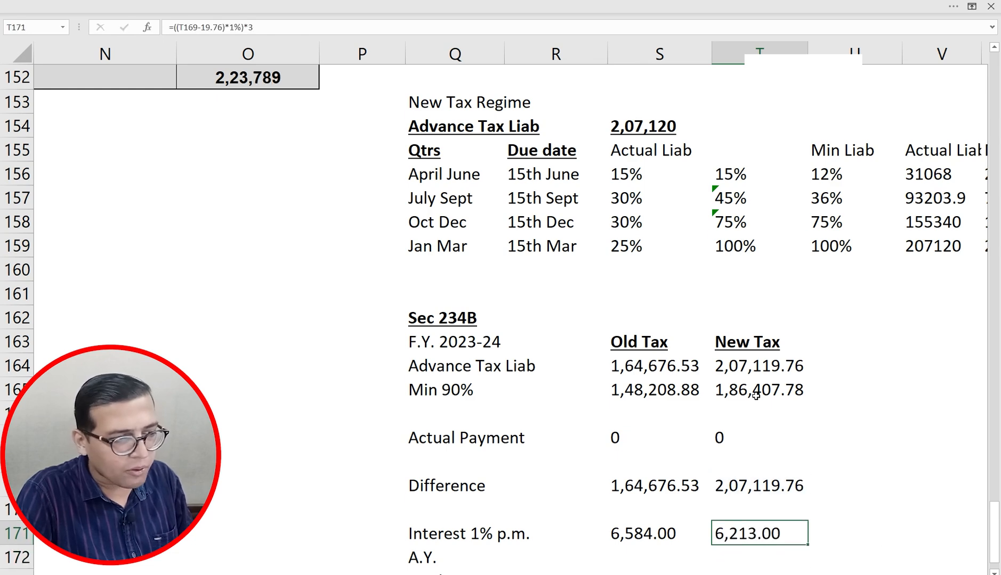
pyautogui.press('Up')
pyautogui.press('Up')
pyautogui.press('Up')
pyautogui.press('Up')
pyautogui.press('Up')
pyautogui.press('Up')
pyautogui.press('Up')
pyautogui.press('Up')
pyautogui.press('Up')
pyautogui.press('Up')
pyautogui.press('Up')
pyautogui.press('Up')
pyautogui.press('Up')
pyautogui.press('Up')
pyautogui.press('Up')
pyautogui.press('Up')
pyautogui.press('Up')
pyautogui.press('Up')
pyautogui.press('Up')
pyautogui.press('Up')
pyautogui.press('Left')
pyautogui.press('Left')
pyautogui.press('Left')
pyautogui.press('Left')
pyautogui.press('Left')
pyautogui.press('Left')
pyautogui.press('Left')
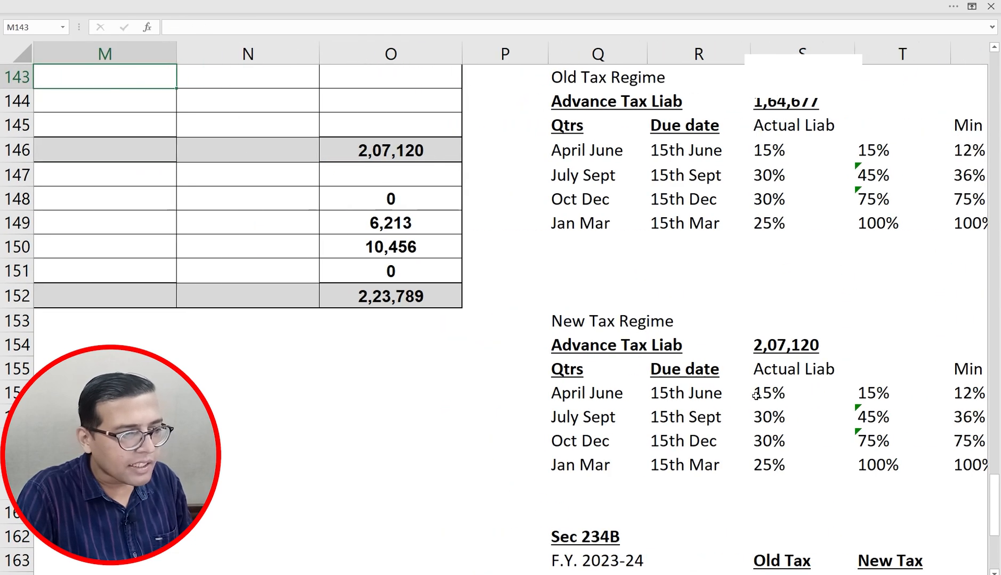
pyautogui.press('Down')
pyautogui.press('Down')
pyautogui.press('Down')
pyautogui.press('Down')
pyautogui.press('Down')
pyautogui.press('Right')
pyautogui.press('Right')
pyautogui.press('Down')
pyautogui.hotkey('alt', 'Tab')
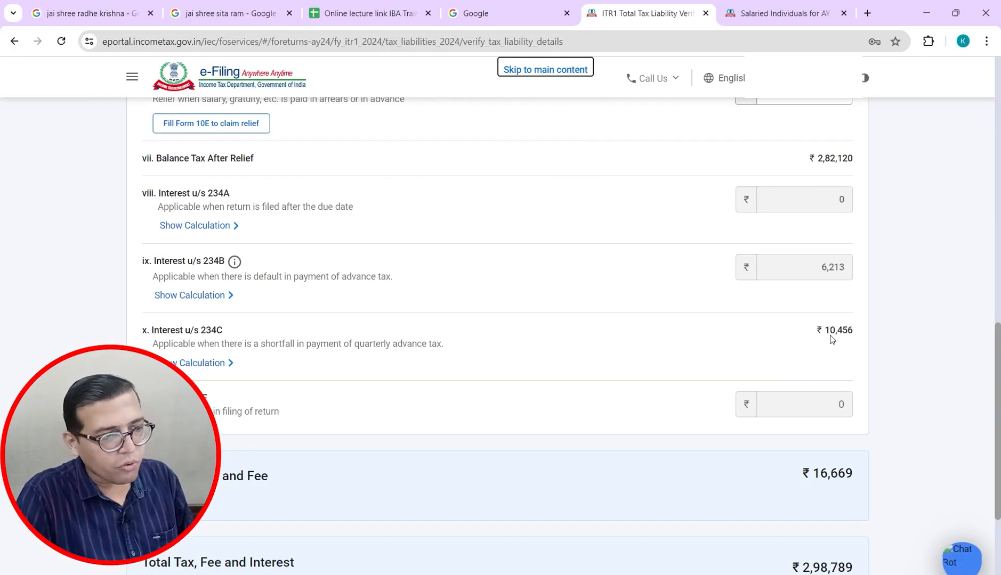
# Step: Check the interest figures against Excel, then confirm the tax liability and interest details
pyautogui.hotkey('alt', 'Tab')
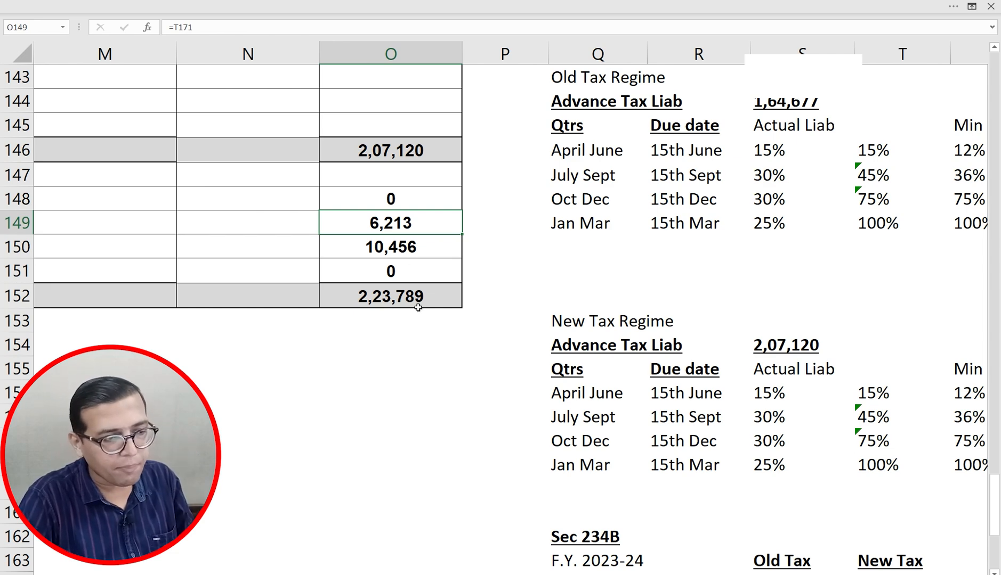
pyautogui.hotkey('alt', 'Tab')
pyautogui.scroll(-4, 418, 310)
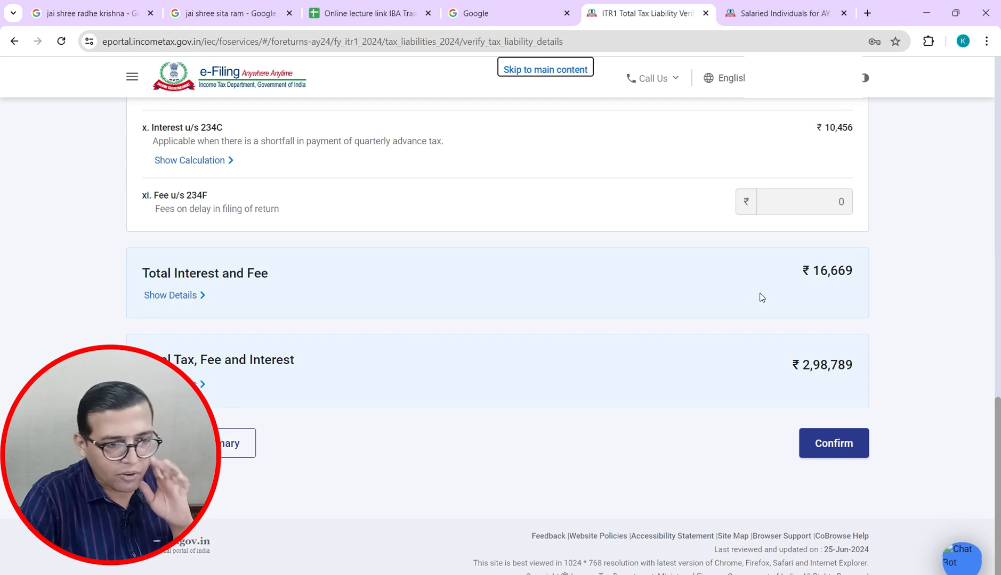
pyautogui.click(834, 451)
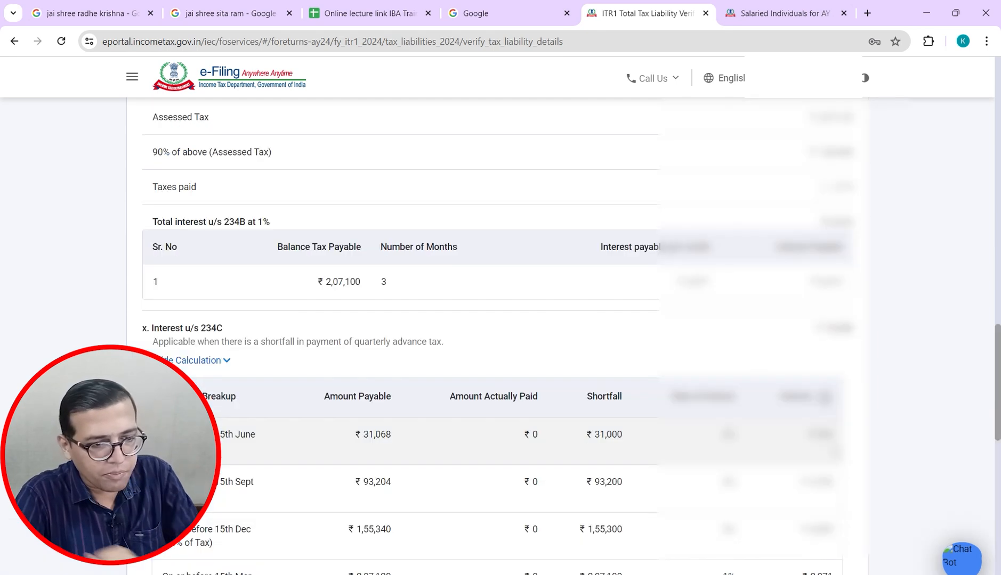
pyautogui.moveTo(995, 298); pyautogui.dragTo(995, 533)
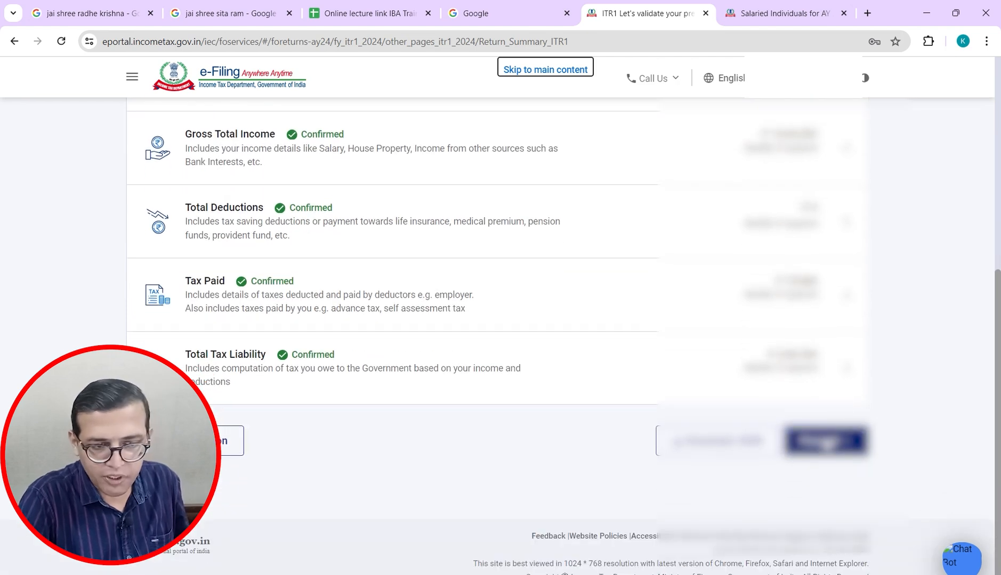
# Step: Proceed to the tax summary, match the ₹2,23,790 Amount Payable against Excel, and choose Pay Later
pyautogui.click(828, 443)
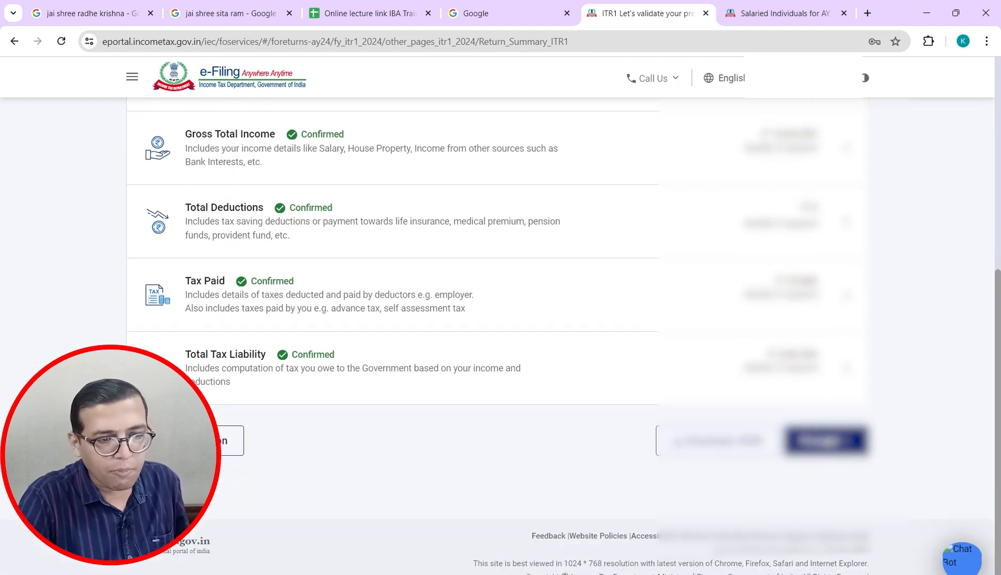
pyautogui.moveTo(997, 241); pyautogui.dragTo(995, 434)
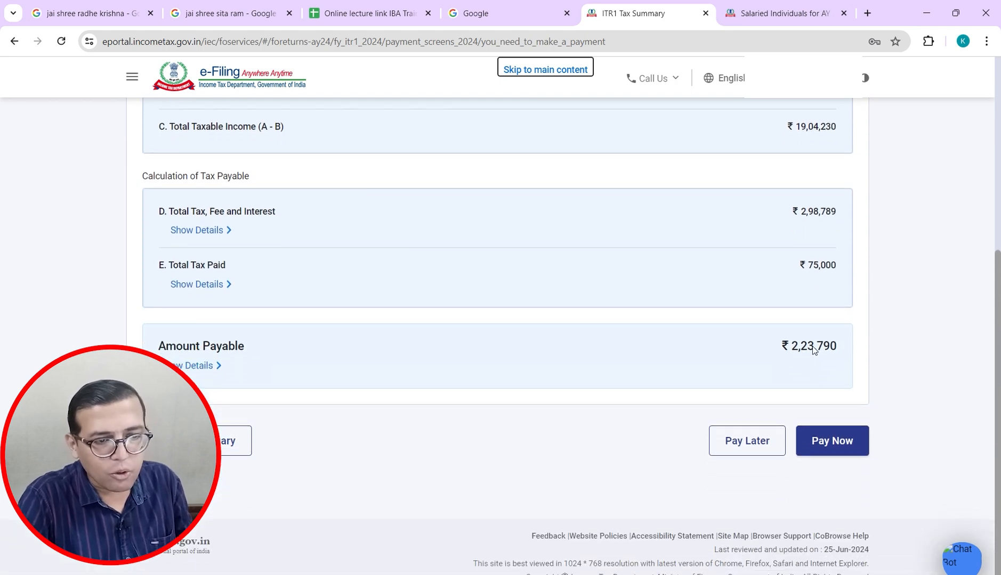
pyautogui.hotkey('alt', 'Tab')
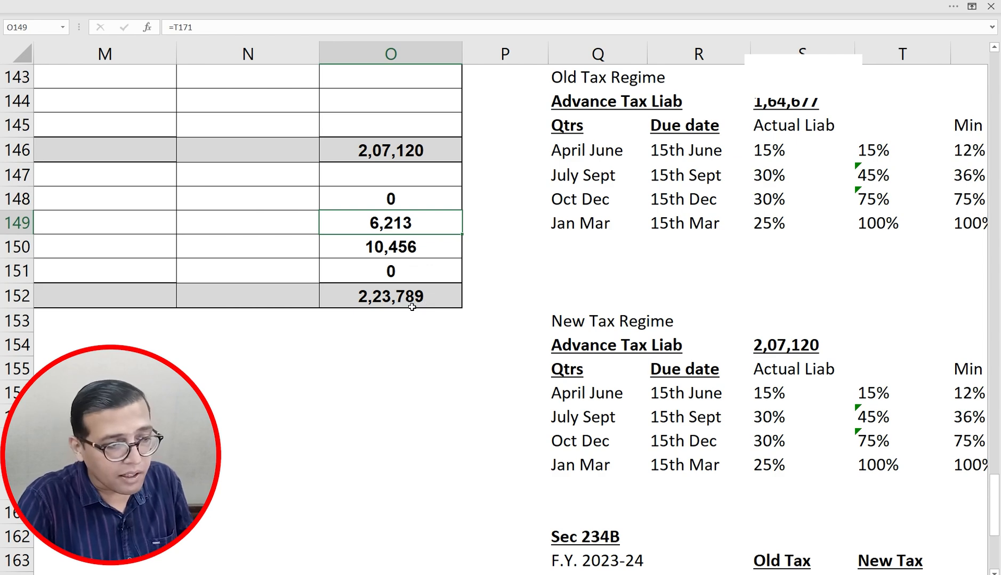
pyautogui.hotkey('alt', 'Tab')
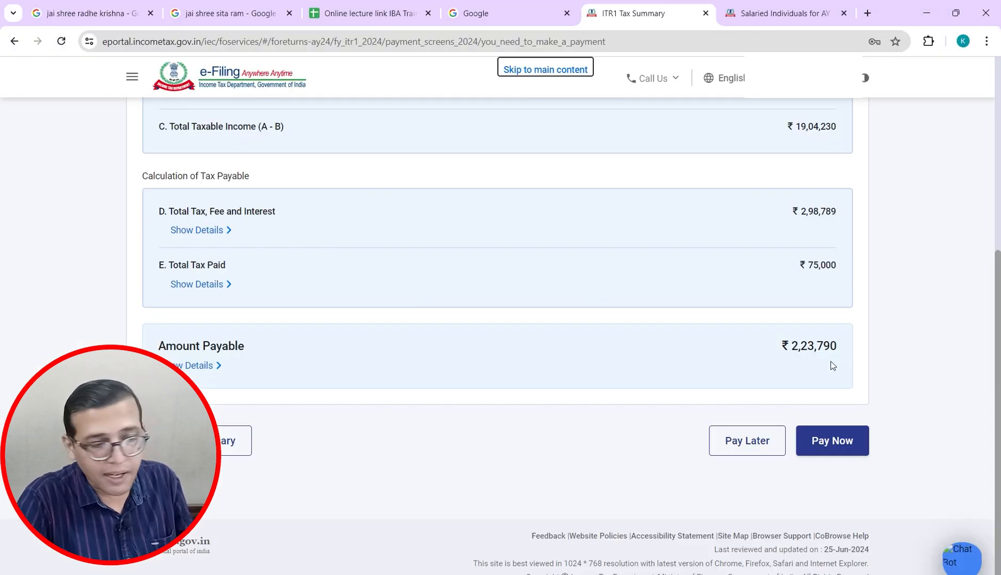
pyautogui.moveTo(998, 356)
pyautogui.mouseDown()
pyautogui.moveTo(999, 257)
pyautogui.moveTo(992, 362)
pyautogui.mouseUp()
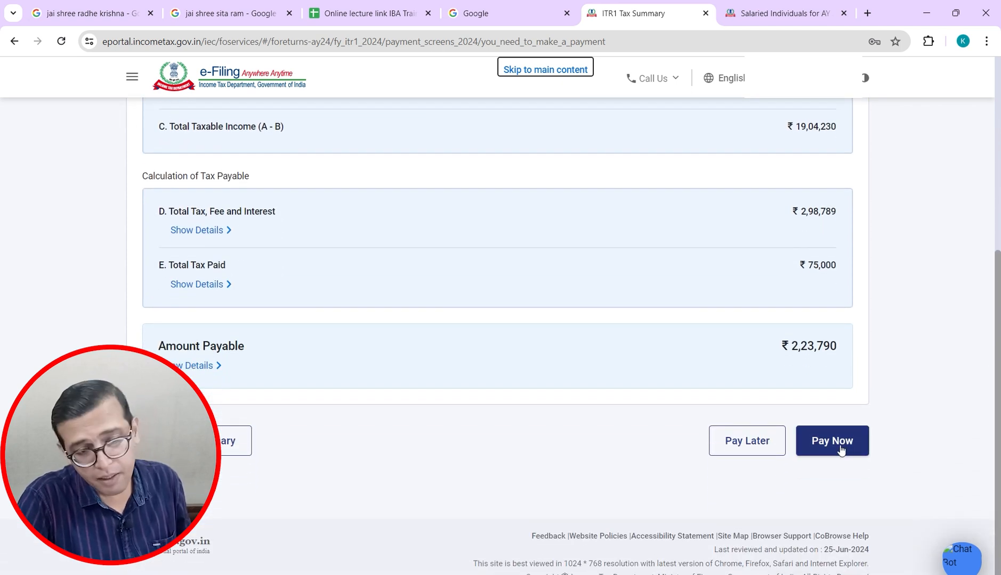
pyautogui.click(753, 448)
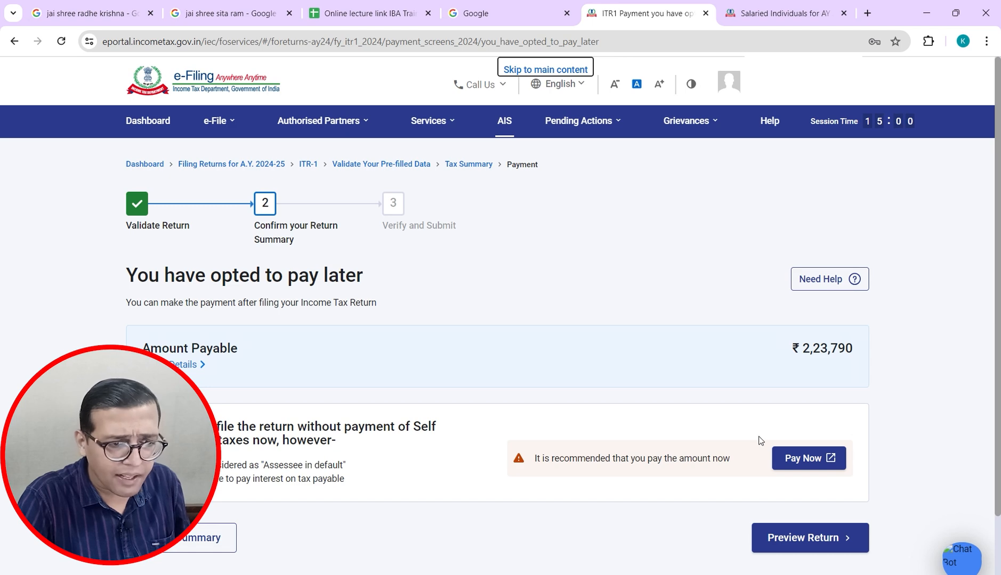
# Step: Choose Preview Return, tick the declaration checkbox, and proceed to the AY 2024-25 ITR-1 preview
pyautogui.scroll(-2, 760, 440)
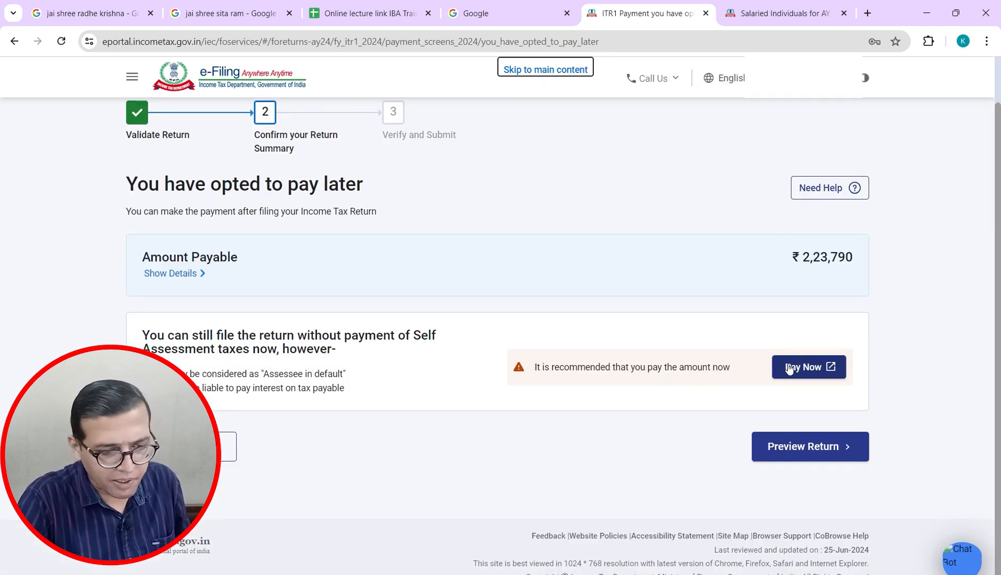
pyautogui.click(782, 452)
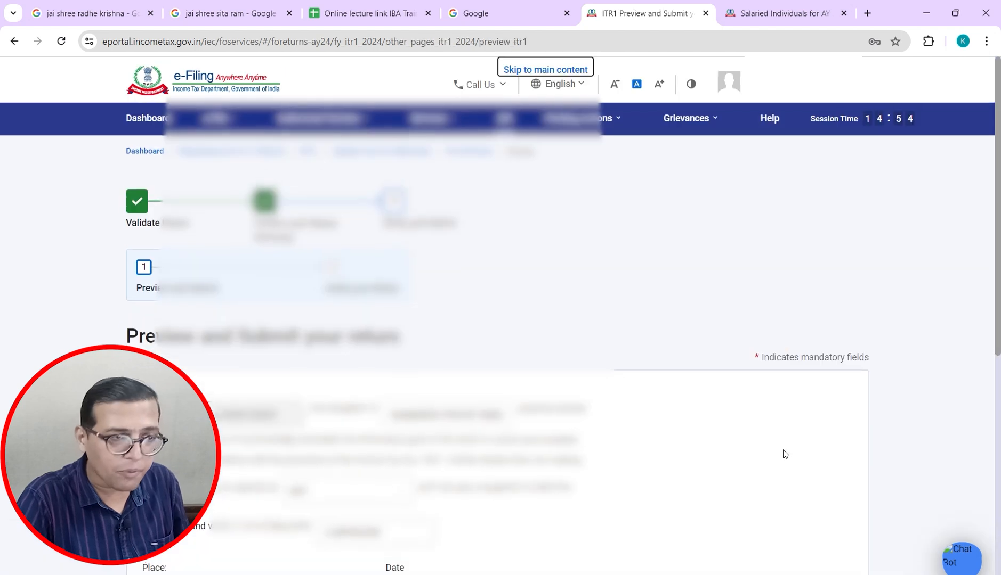
pyautogui.moveTo(999, 198); pyautogui.dragTo(1000, 349)
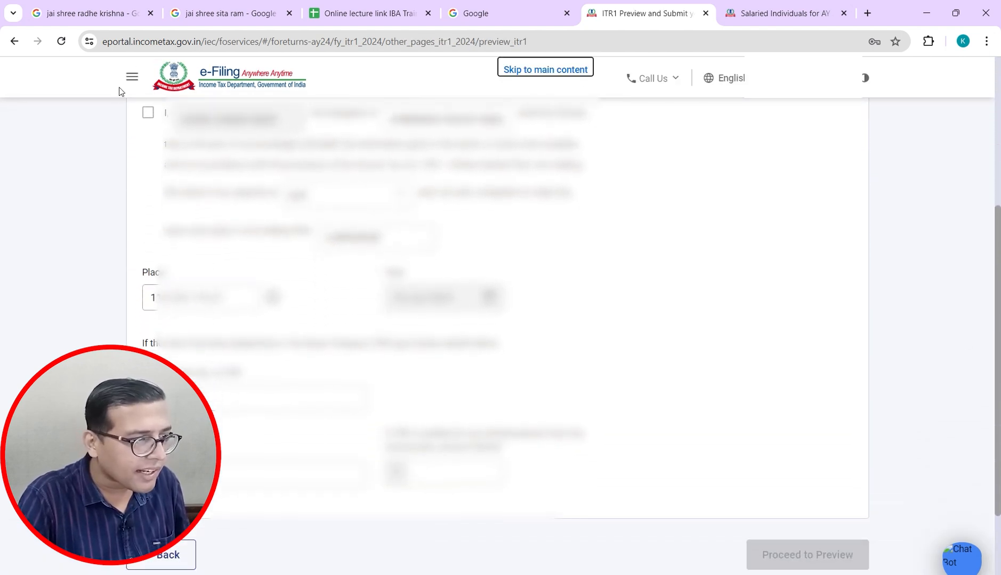
pyautogui.click(148, 113)
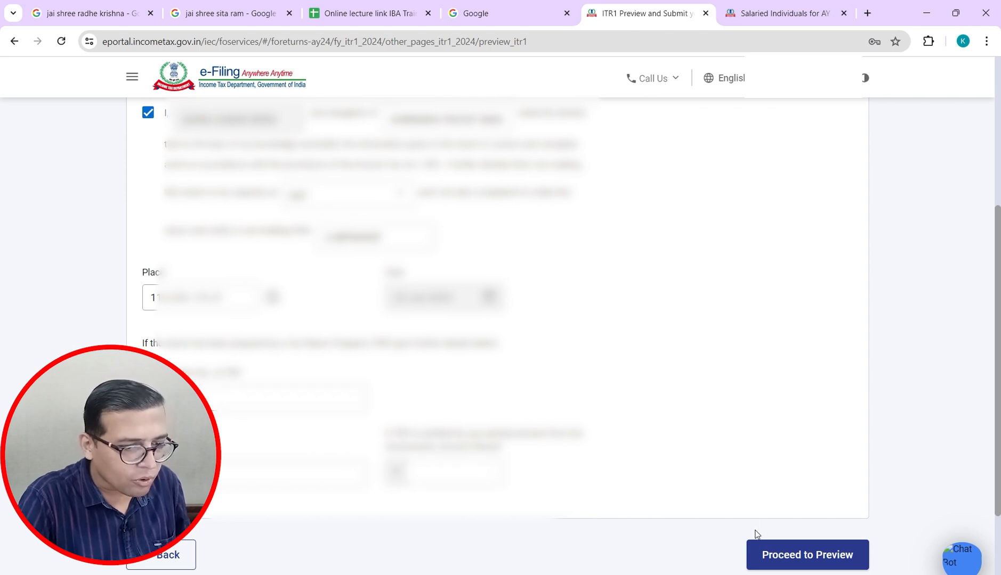
pyautogui.click(777, 560)
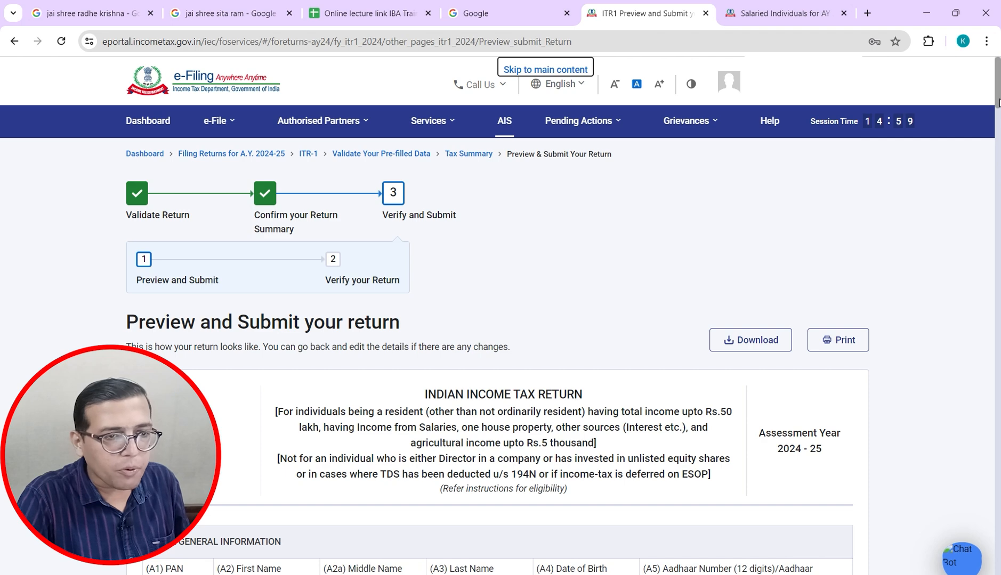
# Step: Scroll the return preview down to the final TRP section, then switch back to the Excel case study
pyautogui.moveTo(999, 103)
pyautogui.mouseDown()
pyautogui.moveTo(999, 130)
pyautogui.moveTo(998, 122)
pyautogui.mouseUp()
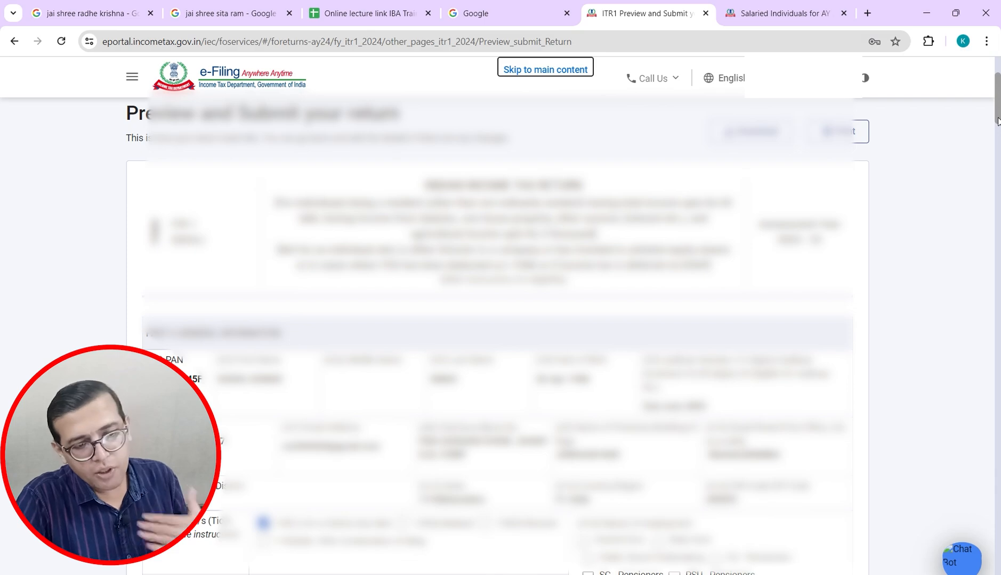
pyautogui.moveTo(998, 122)
pyautogui.mouseDown()
pyautogui.moveTo(998, 535)
pyautogui.moveTo(1000, 118)
pyautogui.mouseUp()
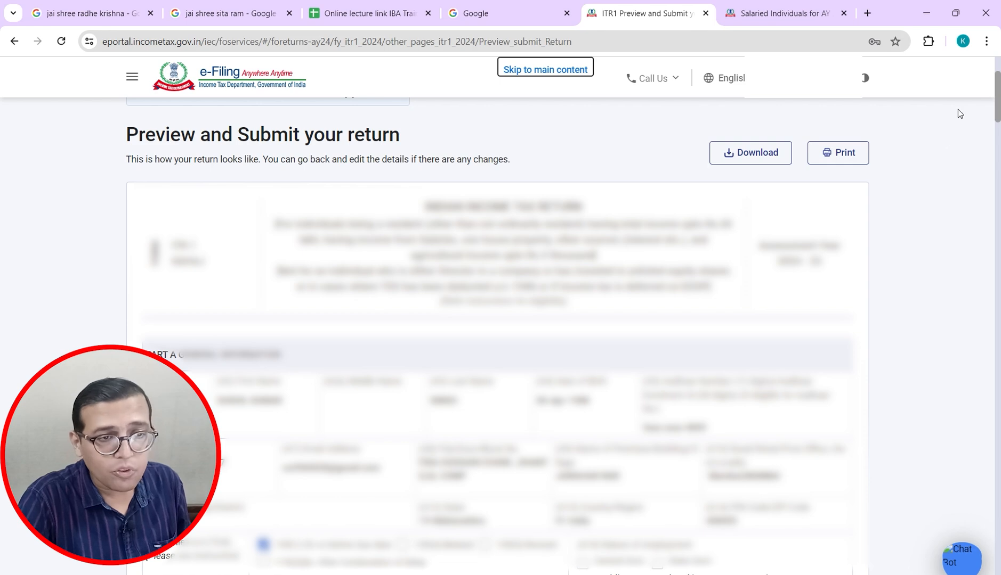
pyautogui.moveTo(998, 109); pyautogui.dragTo(987, 534)
pyautogui.scroll(-10, 987, 534)
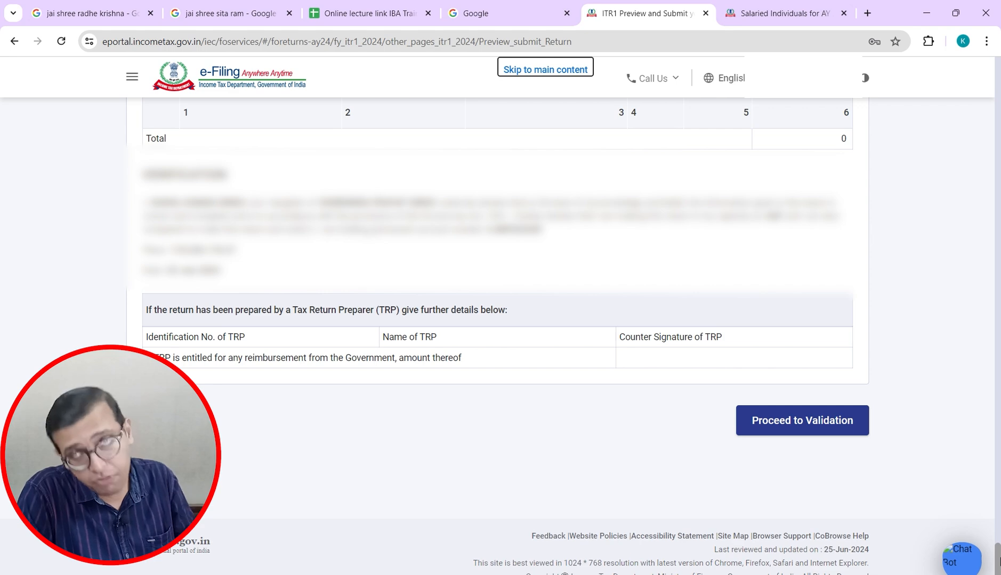
pyautogui.hotkey('alt', 'Tab')
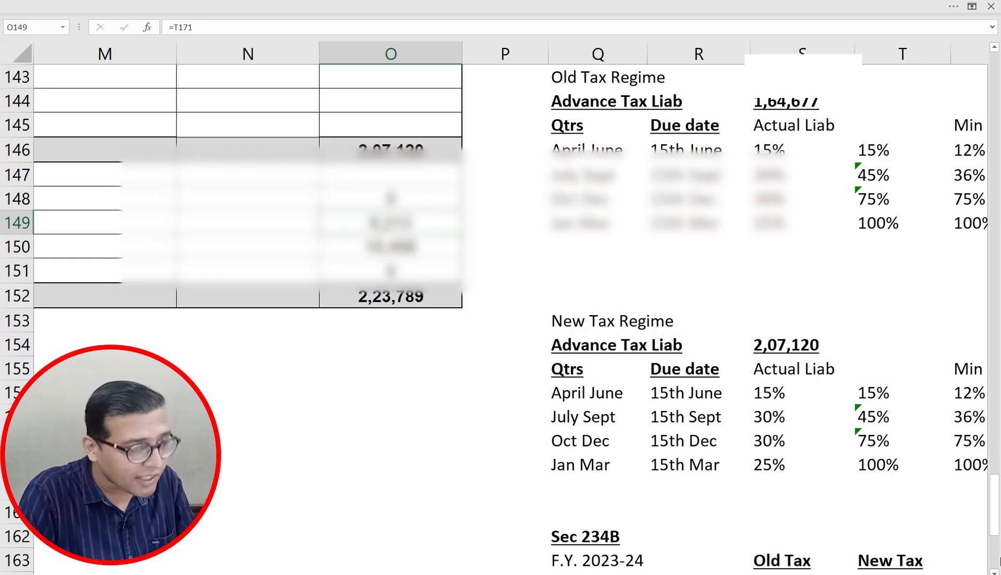
# Step: Check the interest in O150 and the total tax in O135 against the portal's return preview
pyautogui.press('Down')
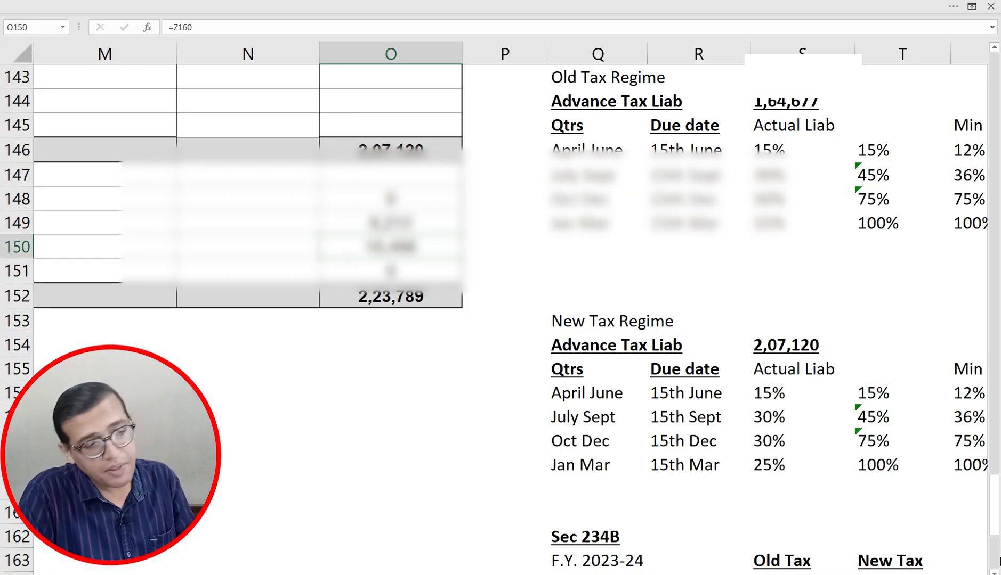
pyautogui.press('Up')
pyautogui.press('Up')
pyautogui.press('Up')
pyautogui.press('Up')
pyautogui.press('Up')
pyautogui.press('Up')
pyautogui.press('Up')
pyautogui.press('Up')
pyautogui.press('Up')
pyautogui.press('Up')
pyautogui.press('Up')
pyautogui.press('Up')
pyautogui.press('Up')
pyautogui.press('Up')
pyautogui.press('Up')
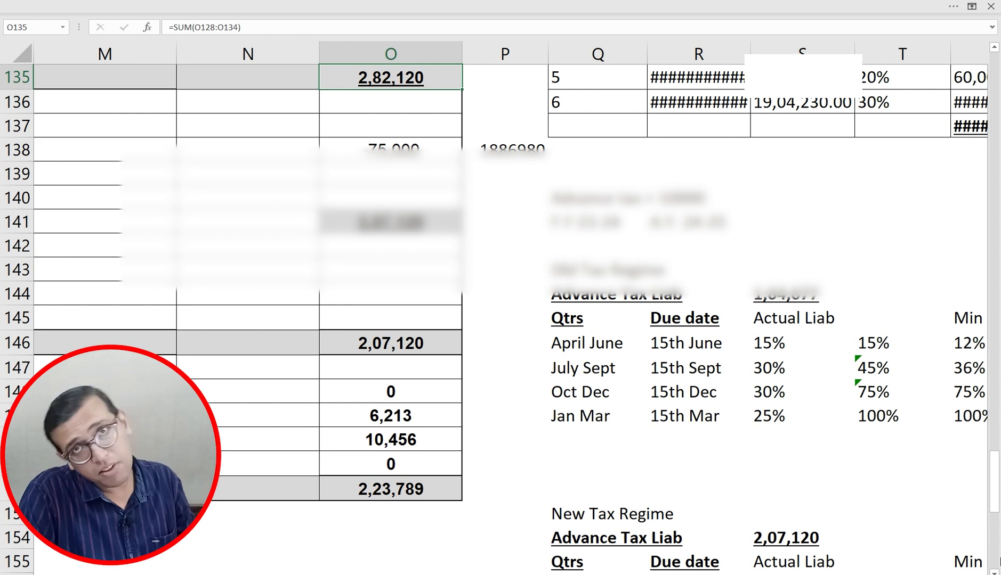
pyautogui.press('Down')
pyautogui.press('Down')
pyautogui.press('Down')
pyautogui.press('Down')
pyautogui.press('Down')
pyautogui.press('Down')
pyautogui.press('Down')
pyautogui.press('Down')
pyautogui.press('Down')
pyautogui.press('Down')
pyautogui.press('Down')
pyautogui.press('Down')
pyautogui.press('Down')
pyautogui.press('Down')
pyautogui.press('Down')
pyautogui.press('Down')
pyautogui.press('Down')
pyautogui.press('Down')
pyautogui.press('Down')
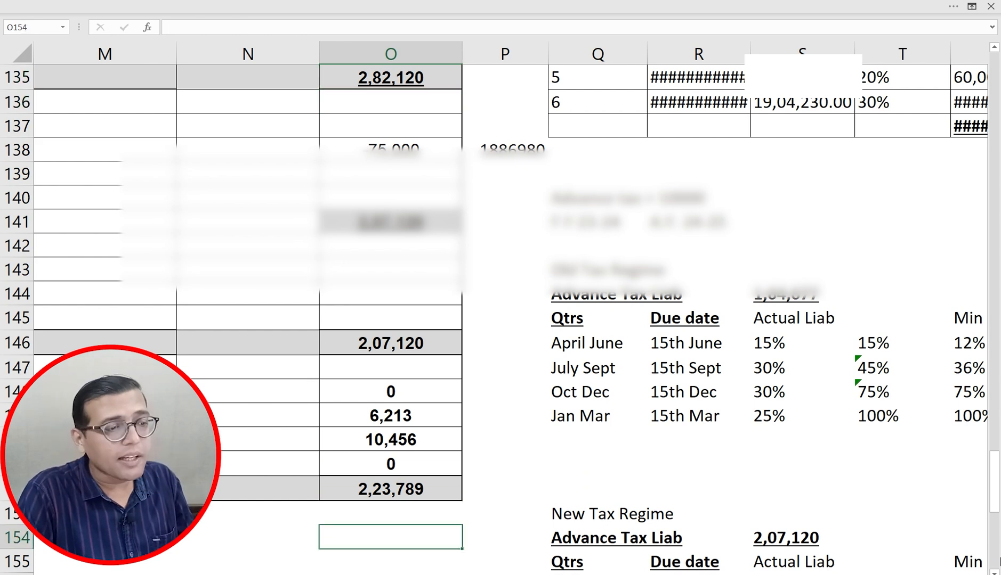
pyautogui.hotkey('alt', 'Tab')
pyautogui.hotkey('alt', 'Tab')
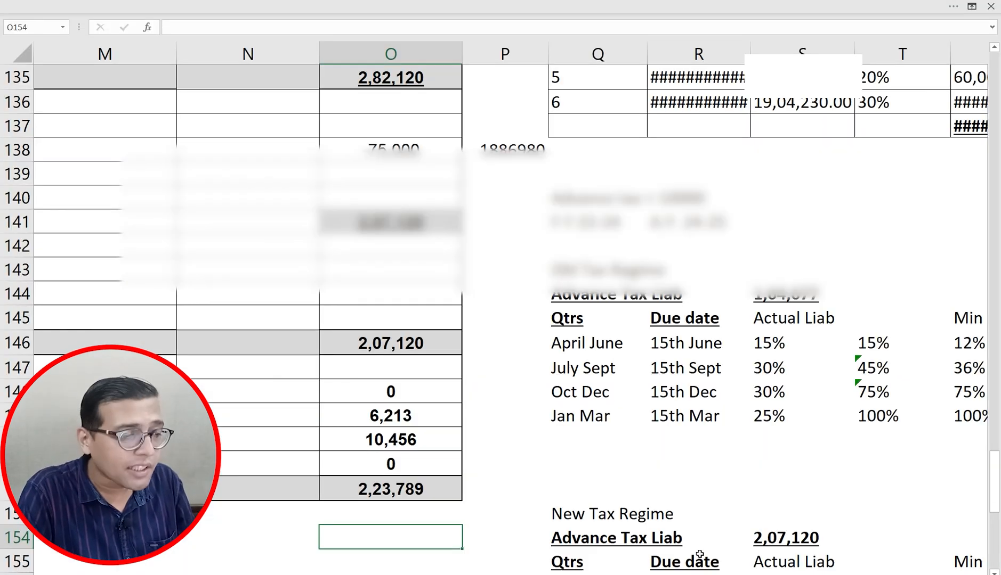
pyautogui.hotkey('alt', 'Tab')
pyautogui.hotkey('alt', 'Tab')
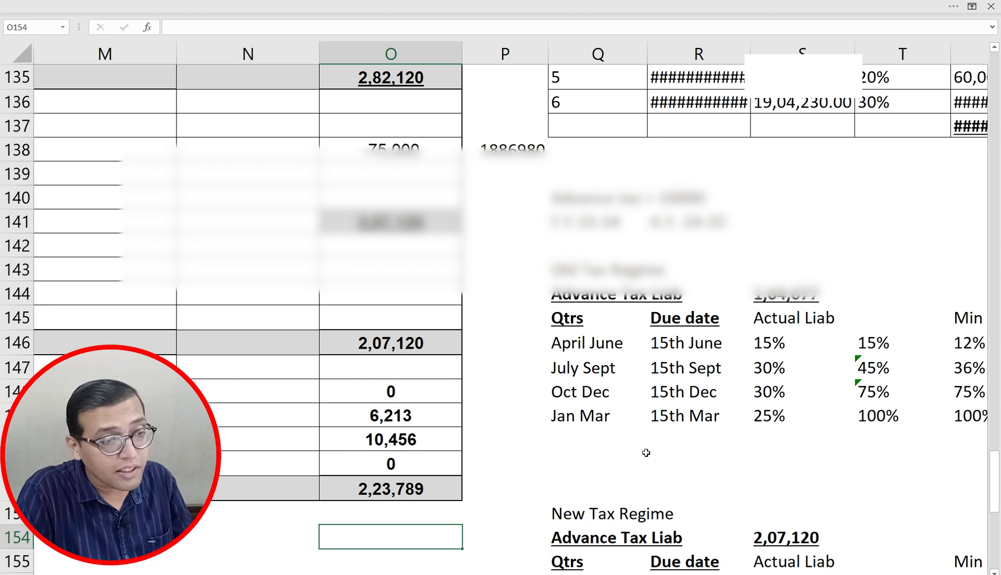
pyautogui.hotkey('alt', 'Tab')
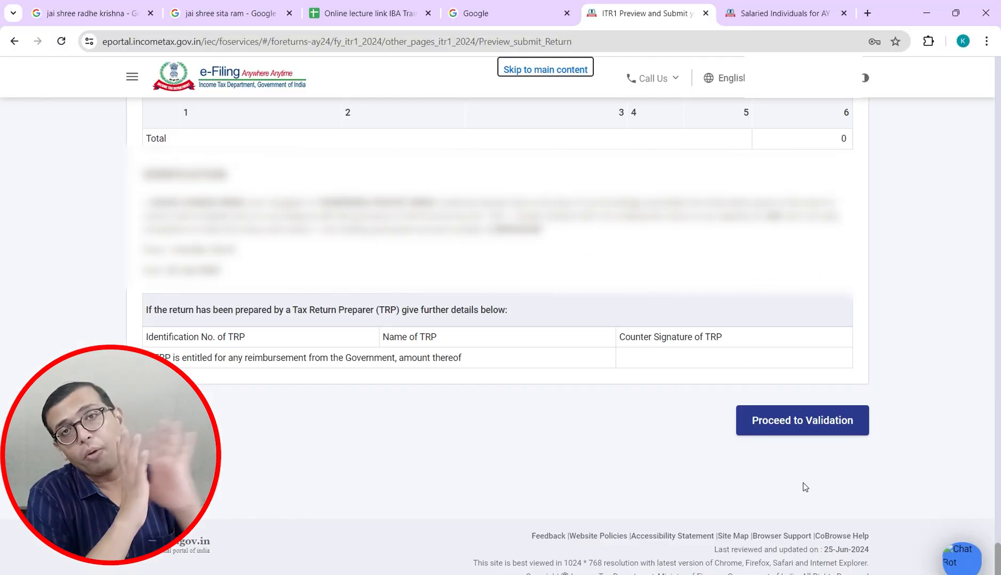